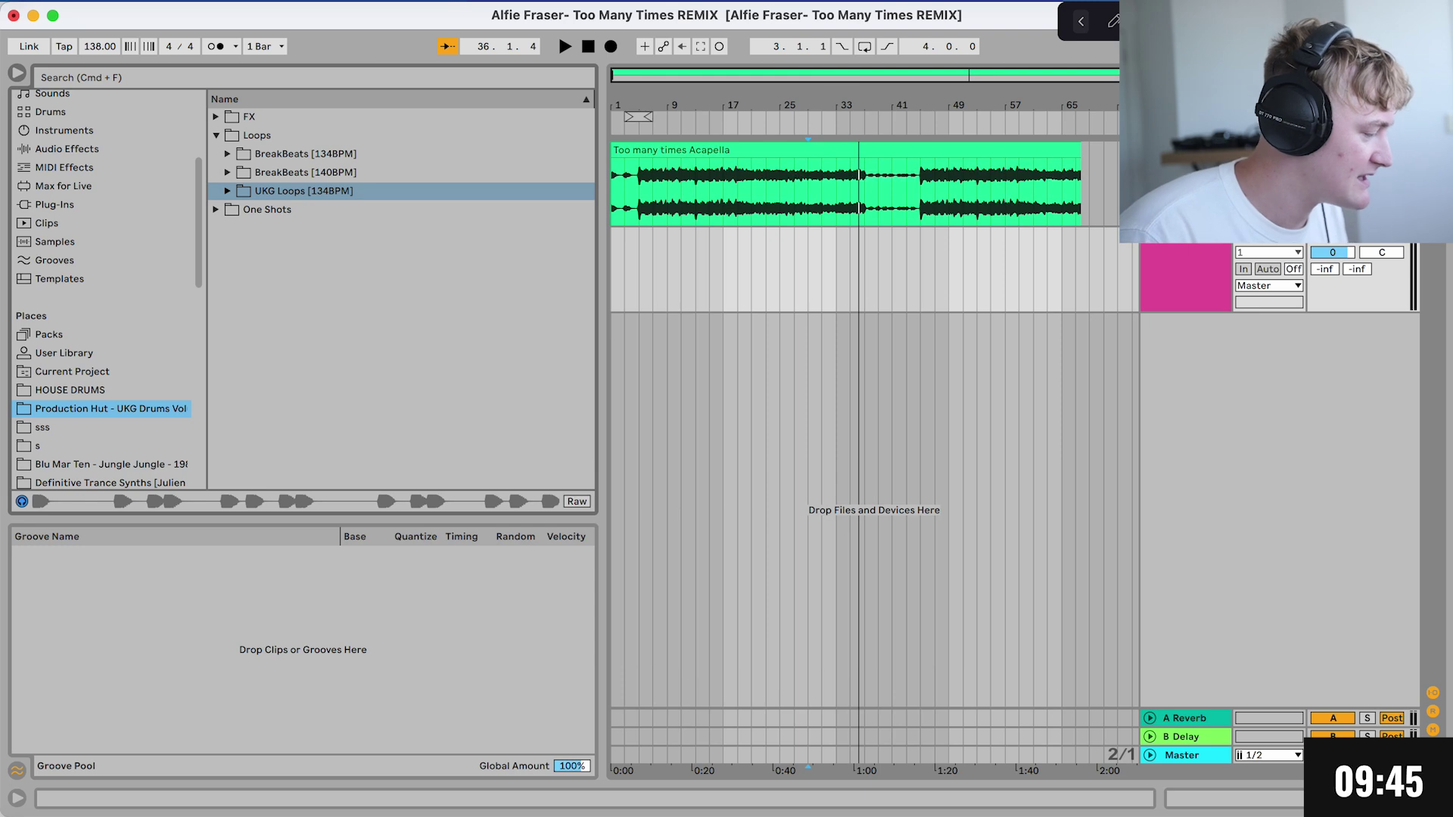
Step: Expand the UKG Loops [134BPM] folder and search it for "full"
{"action": "left_click", "coordinate": [228, 191]}
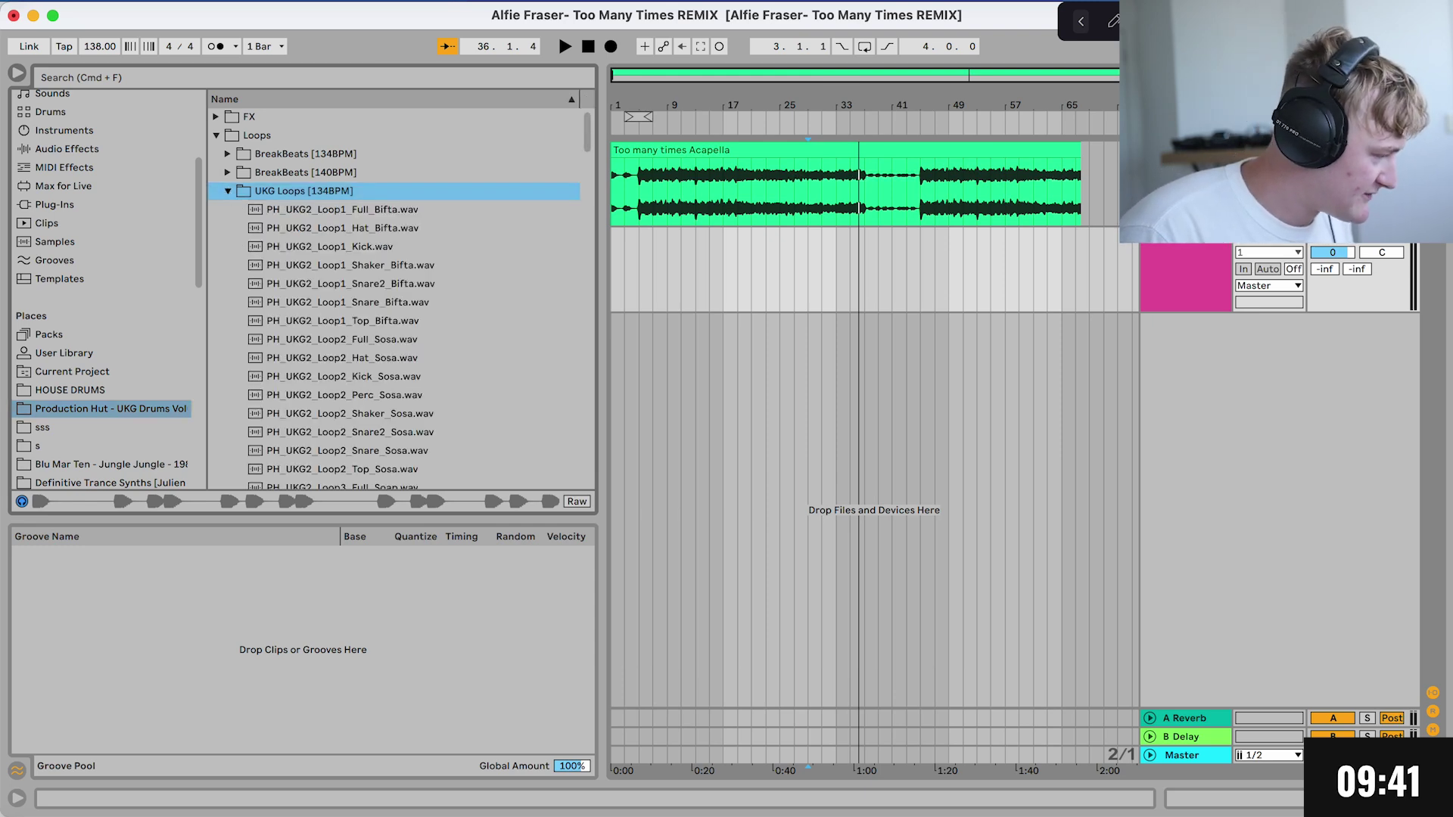
{"action": "key", "text": "super+f"}
{"action": "type", "text": "full"}
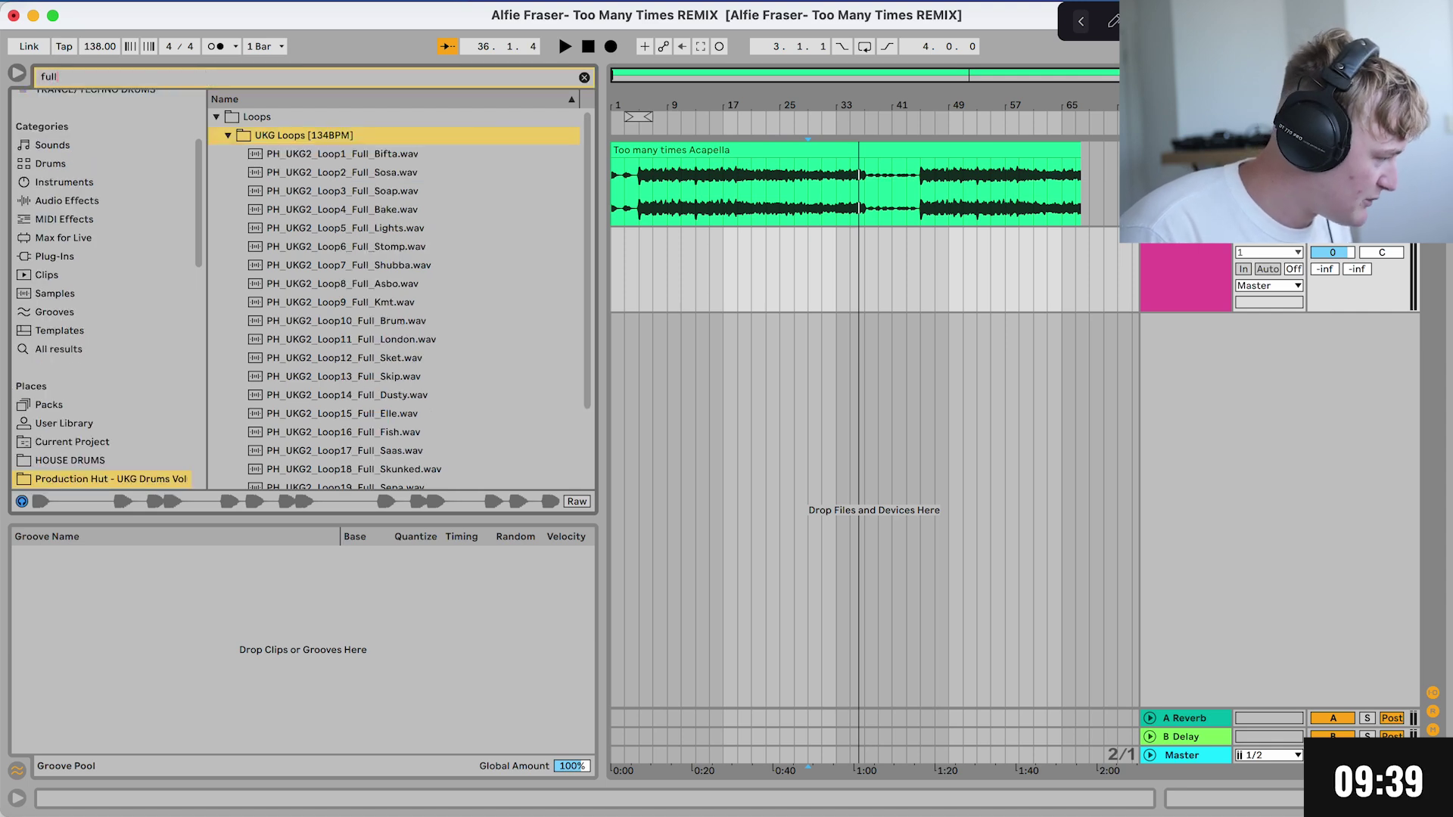
Step: Preview the full UKG loops in the filtered sample list, including Loop2 Sosa, Loop8 Asbo and Loop24 Sush
{"action": "key", "text": "Down"}
{"action": "key", "text": "Down"}
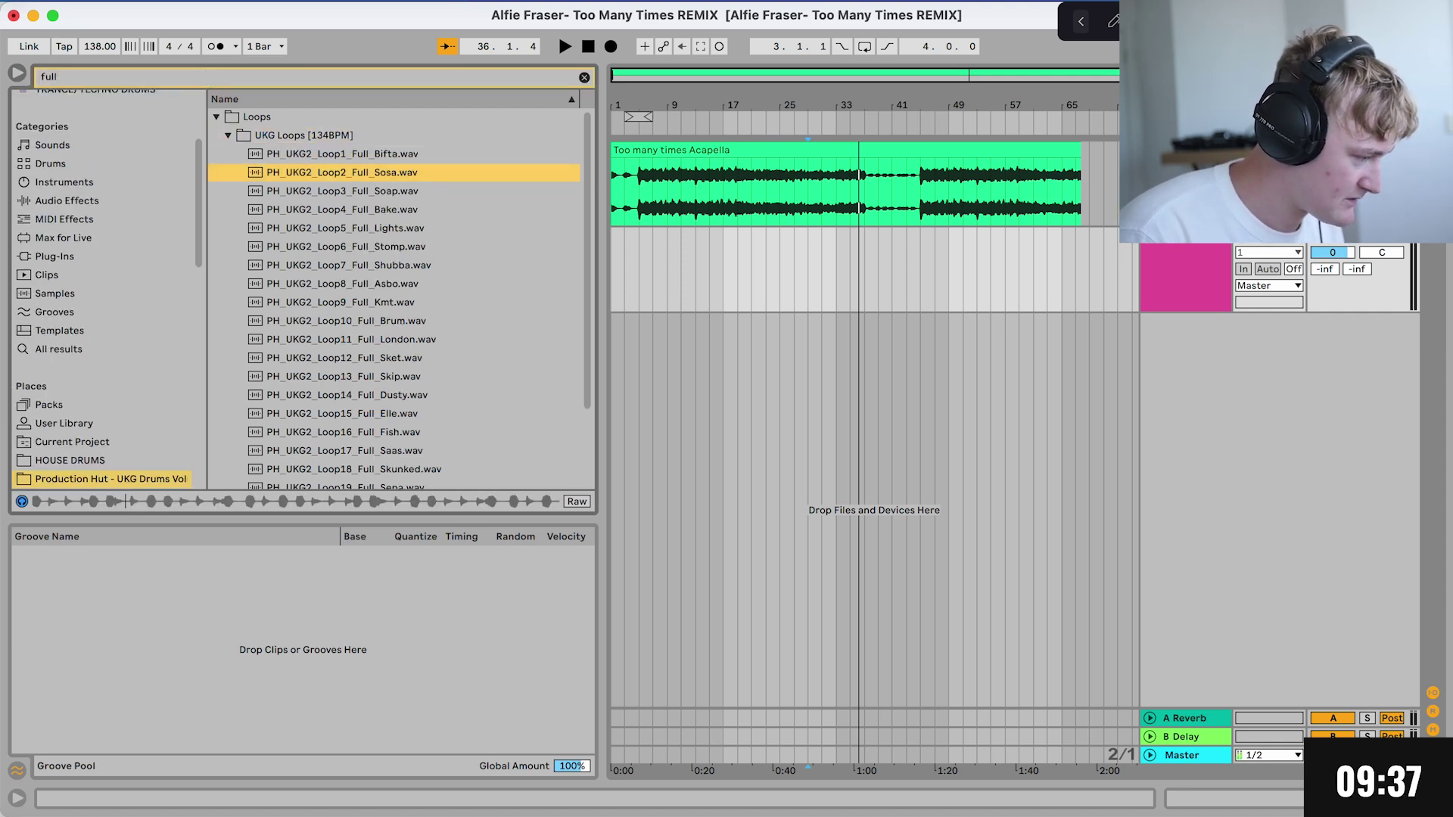
{"action": "key", "text": "Down"}
{"action": "key", "text": "Down"}
{"action": "key", "text": "Down"}
{"action": "key", "text": "Down"}
{"action": "key", "text": "Down"}
{"action": "key", "text": "Down"}
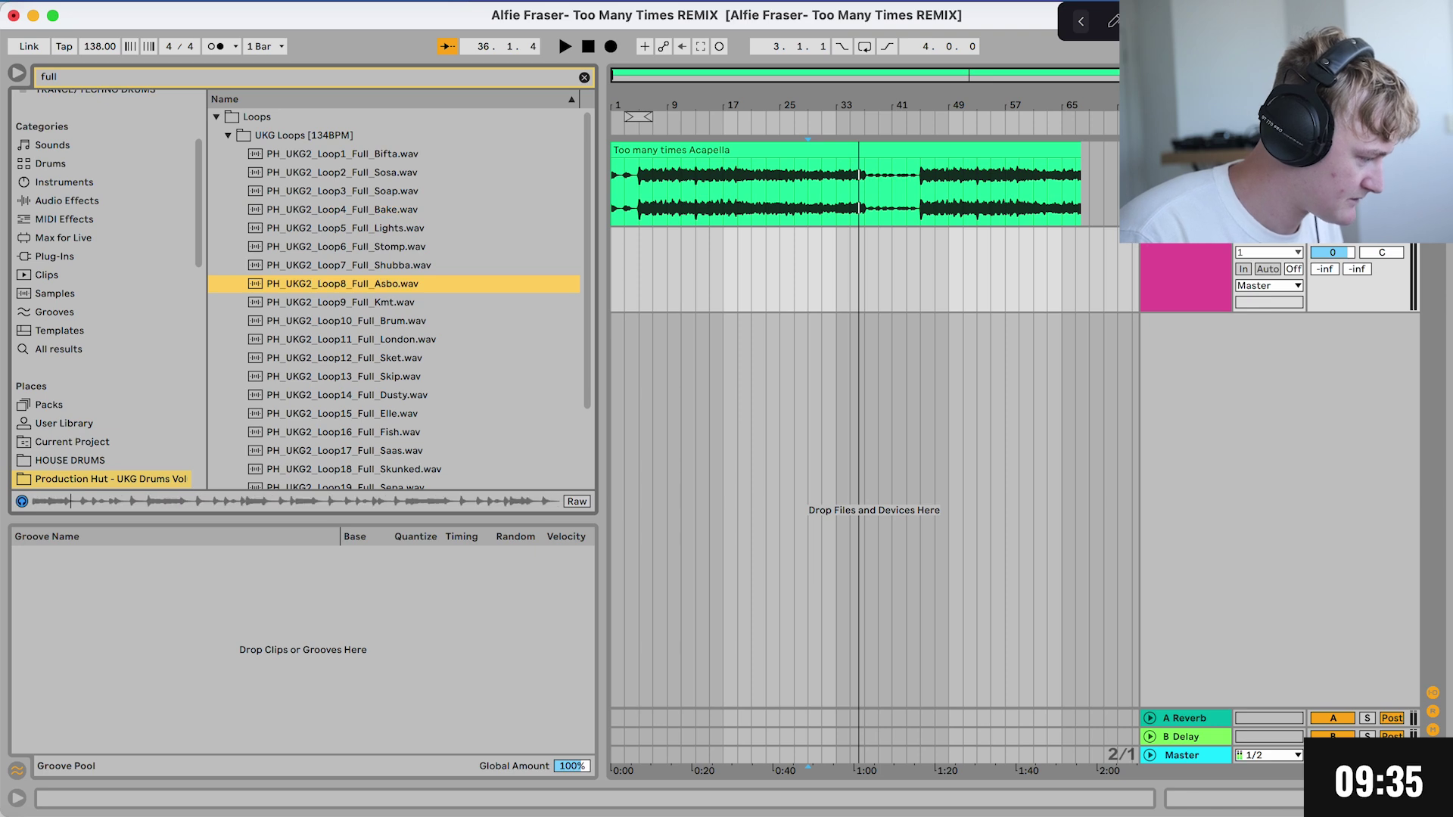
{"action": "scroll", "coordinate": [394, 299], "scroll_direction": "down", "scroll_amount": 3}
{"action": "left_click", "coordinate": [345, 480]}
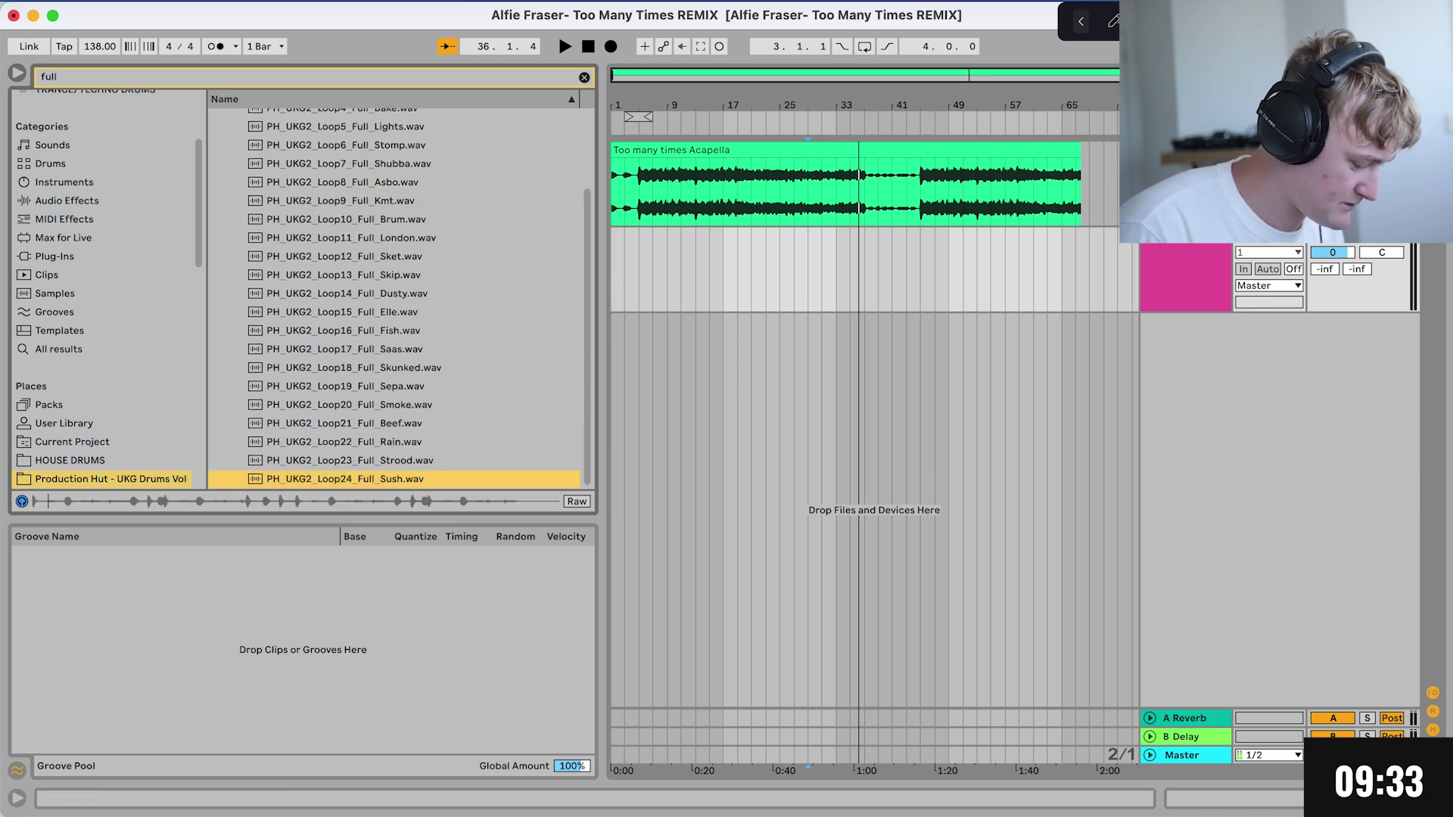
Step: Place PH_UKG2_Loop23_Full_Strood.wav at bar 5 on the empty track below the acapella and play it
{"action": "key", "text": "Up"}
{"action": "left_click_drag", "start_coordinate": [348, 460], "coordinate": [653, 269]}
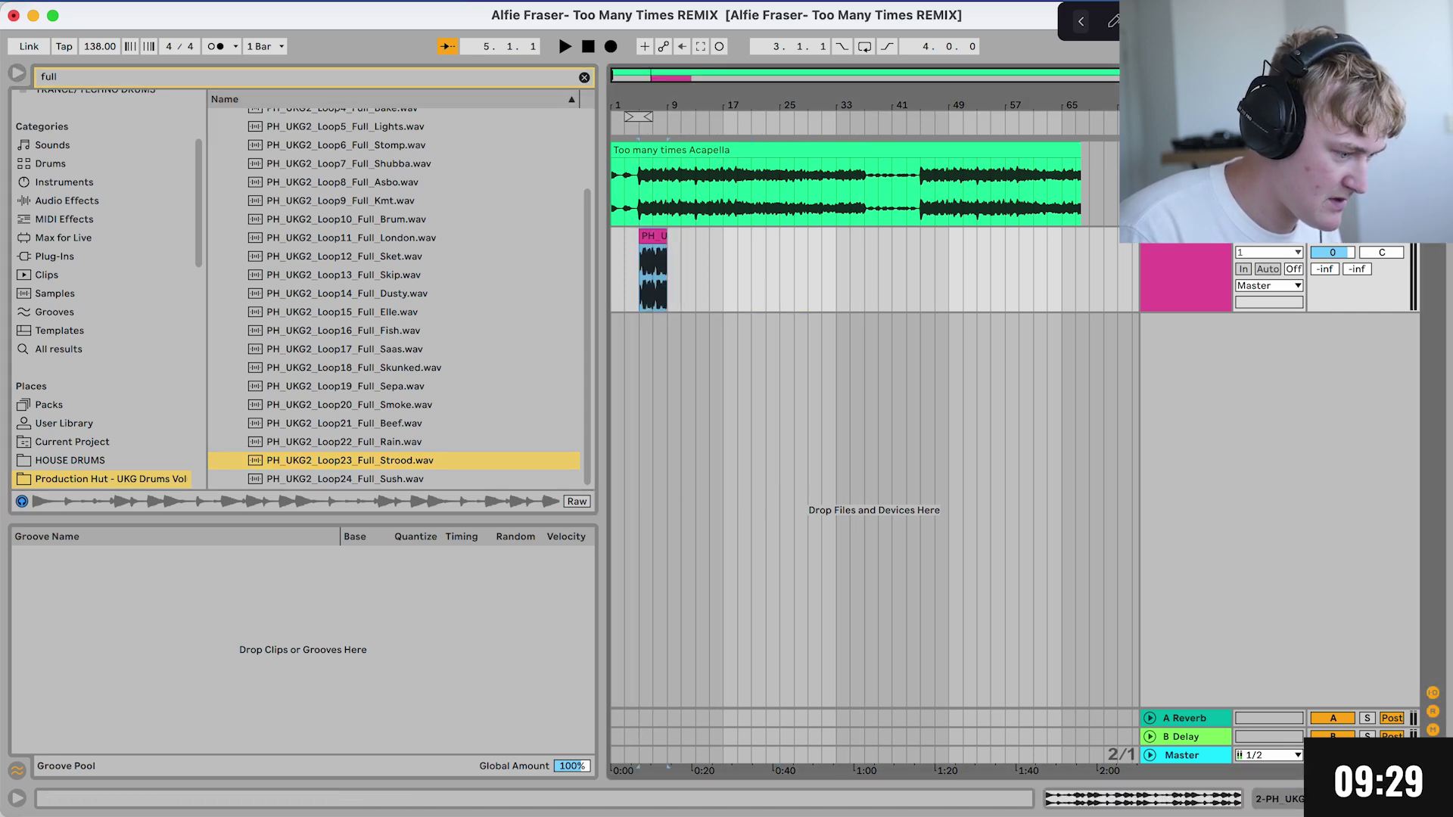
{"action": "key", "text": "space"}
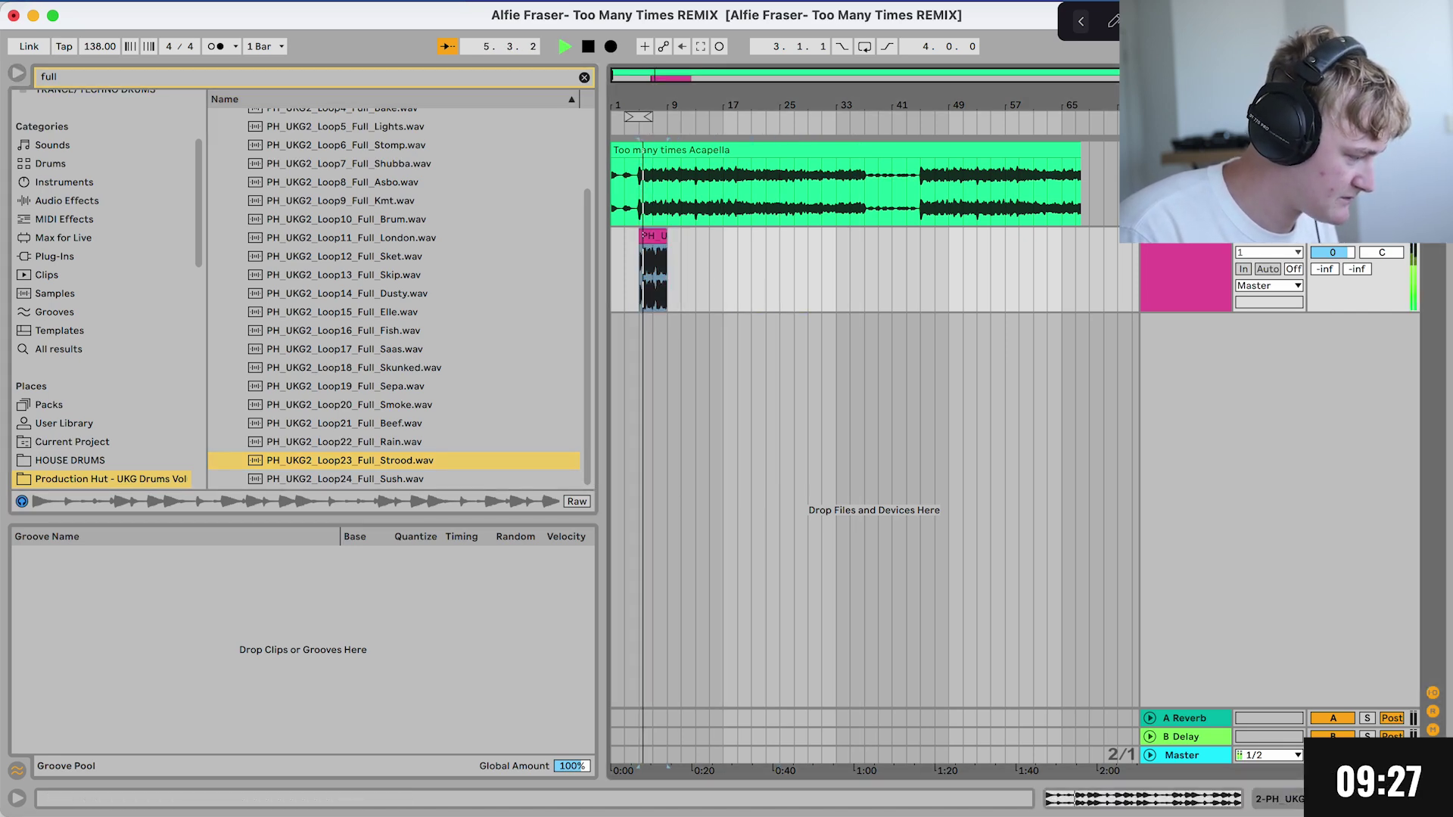
Step: Add the full loops Loop22 Rain, Loop21 Beef and Loop20 Smoke back to back after the Strood clip
{"action": "key", "text": "Up"}
{"action": "key", "text": "Return"}
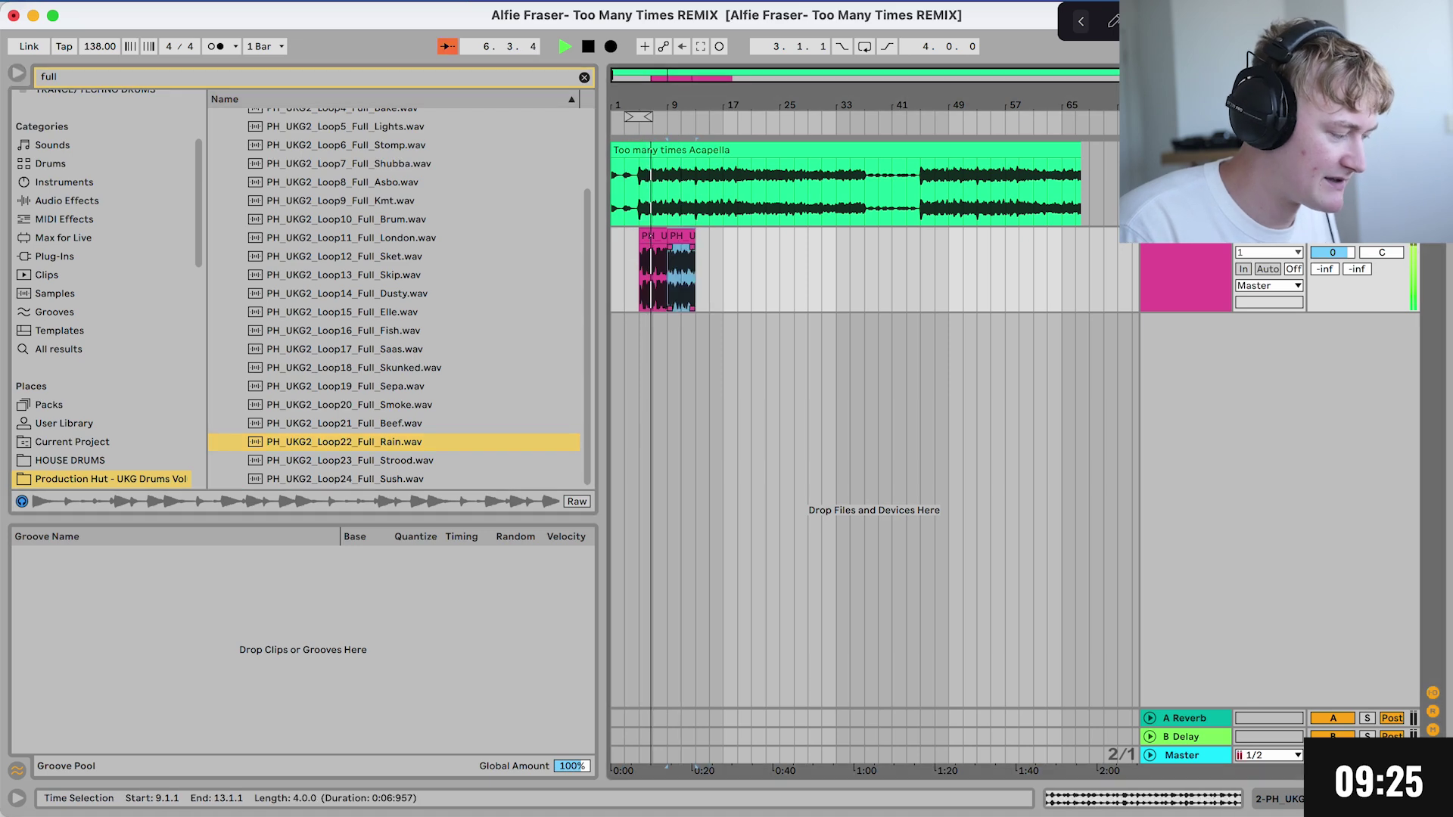
{"action": "key", "text": "Up"}
{"action": "key", "text": "Return"}
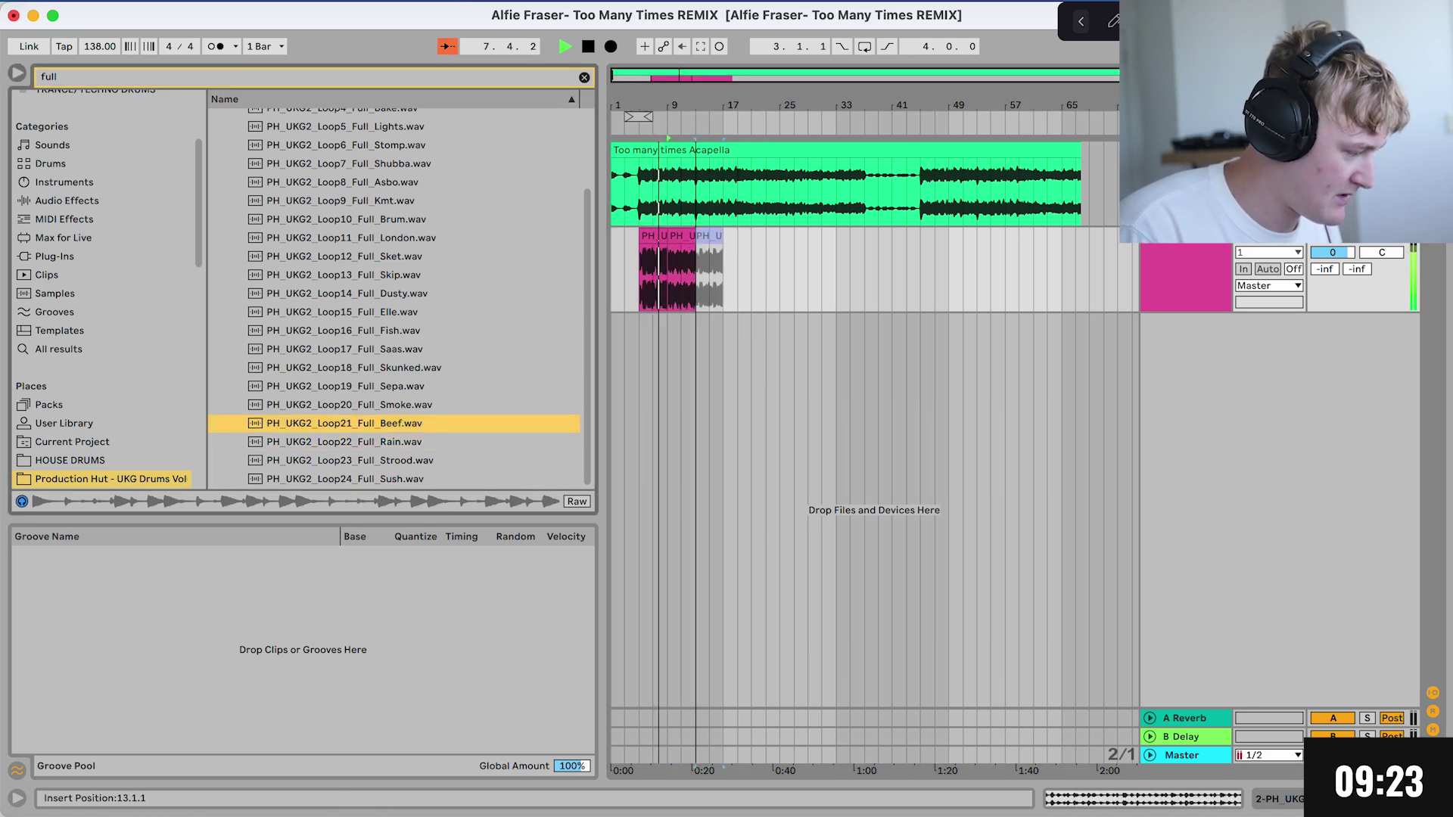
{"action": "key", "text": "Up"}
{"action": "key", "text": "Return"}
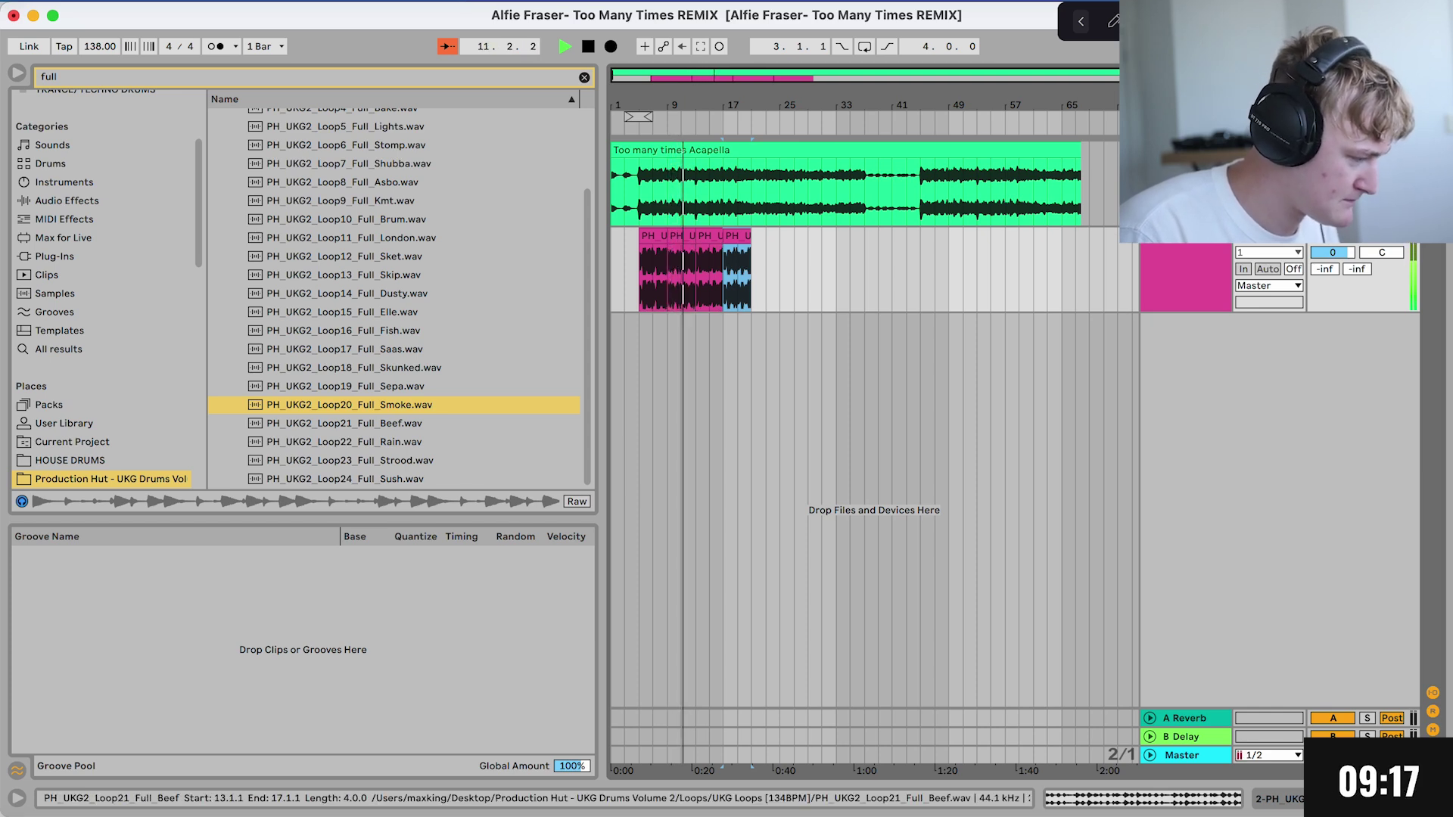
Step: Add PH_UKG2_Loop19_Full_Sepa.wav at bar 21, directly after the Smoke clip
{"action": "left_click", "coordinate": [686, 273]}
{"action": "left_click", "coordinate": [712, 272]}
{"action": "key", "text": "plus"}
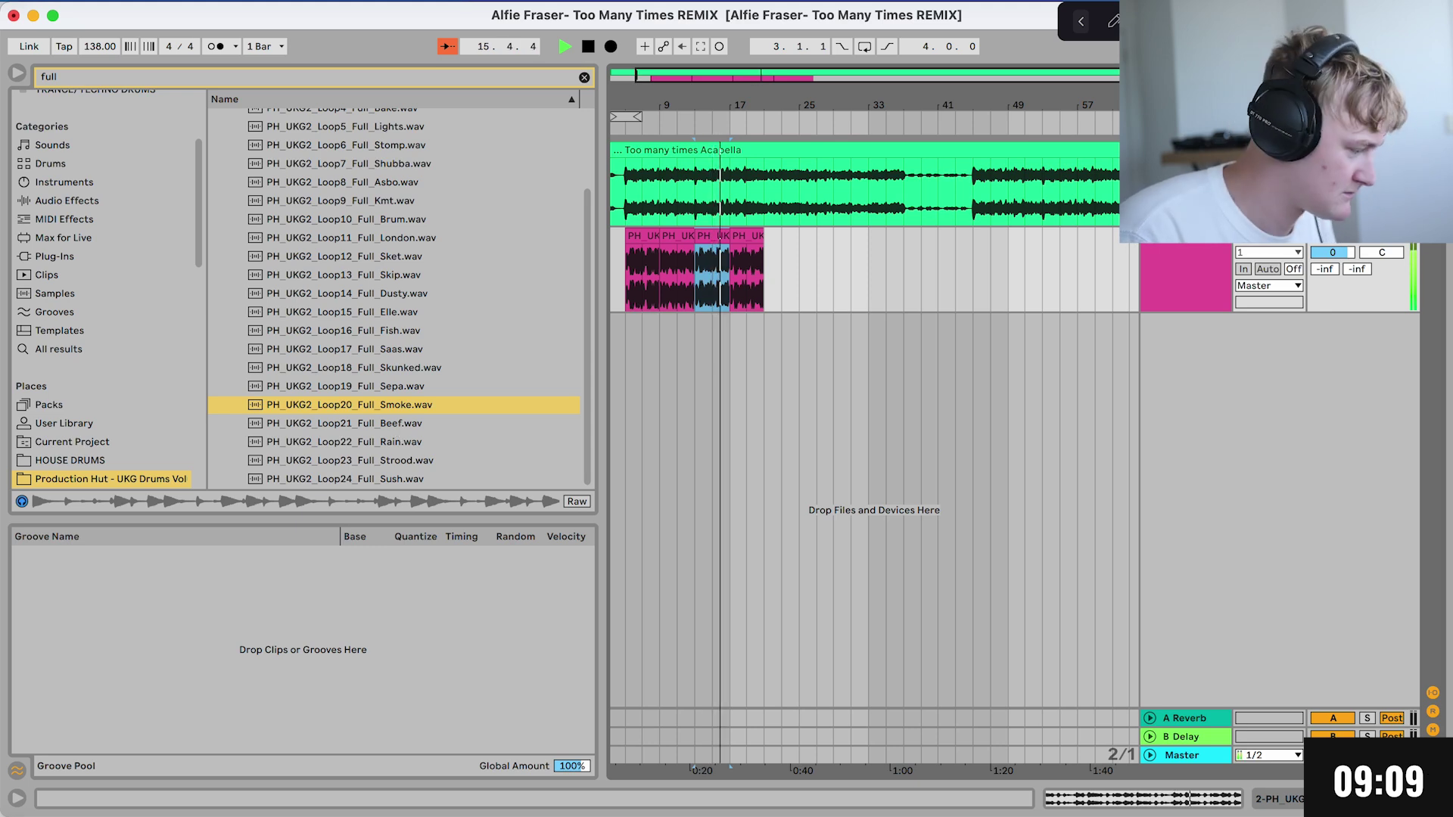
{"action": "left_click", "coordinate": [345, 387]}
{"action": "key", "text": "Return"}
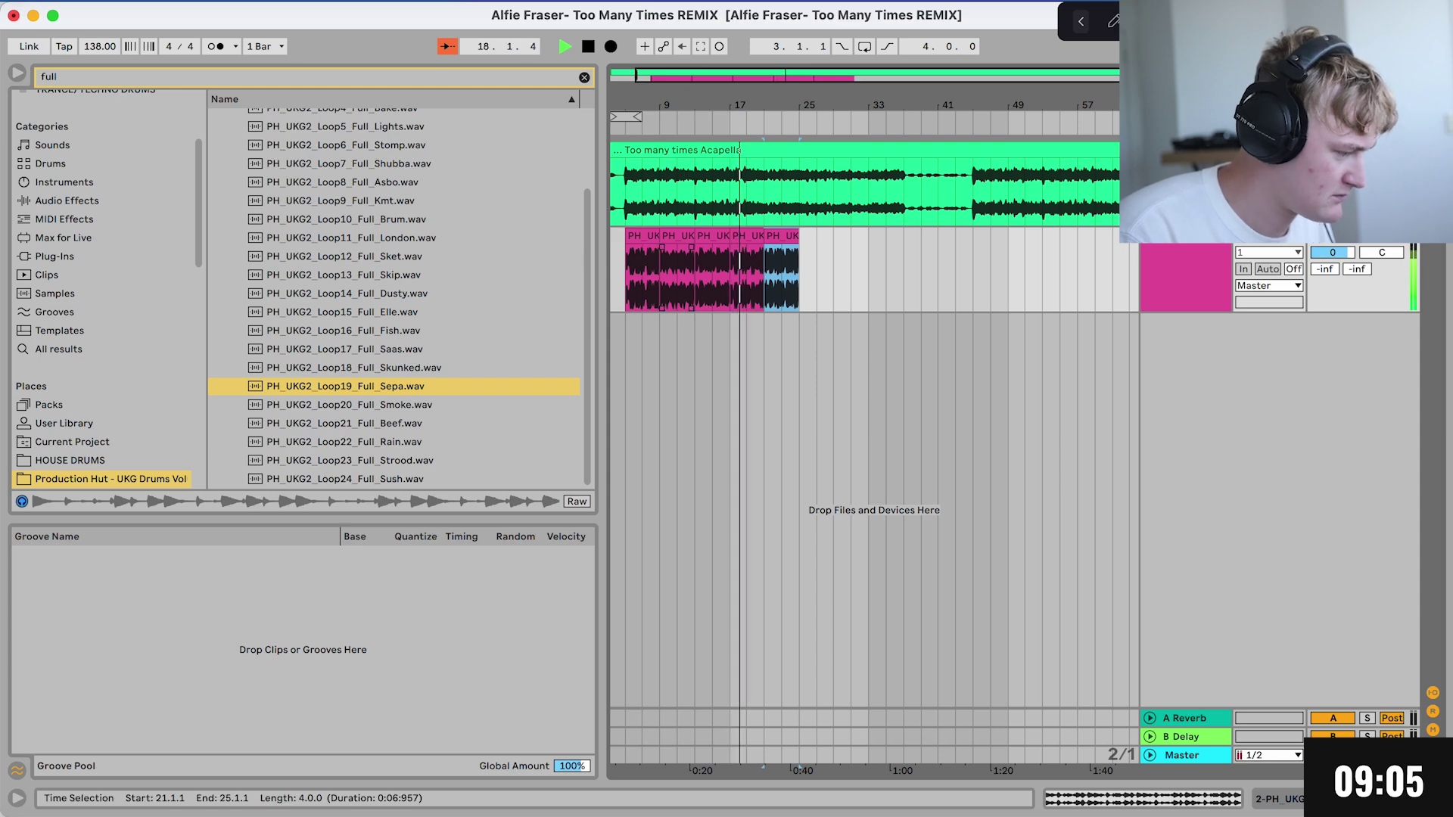
{"action": "scroll", "coordinate": [730, 272], "scroll_direction": "up", "scroll_amount": 5}
{"action": "scroll", "coordinate": [730, 272], "scroll_direction": "down", "scroll_amount": 2}
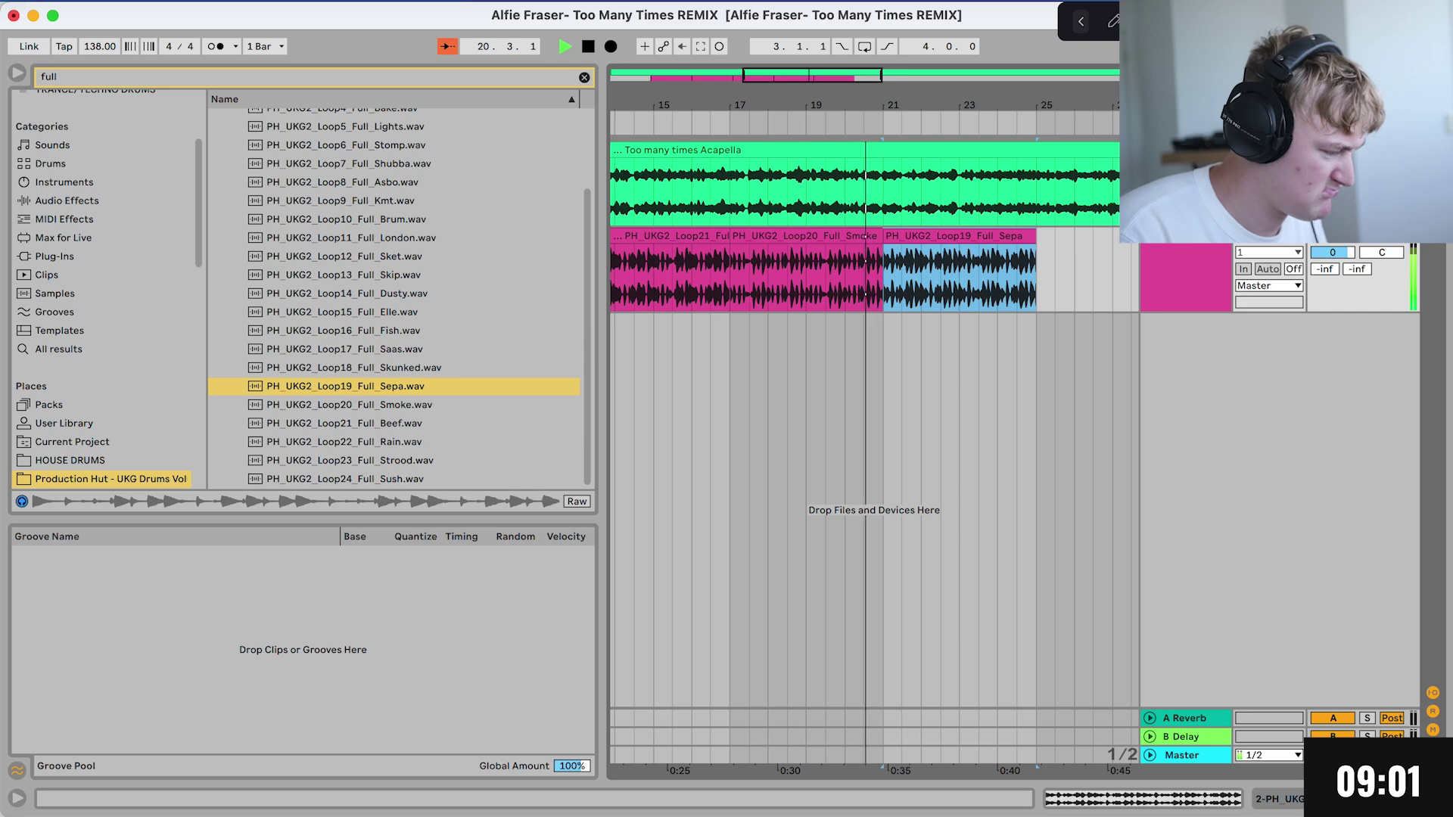
Step: Try Loop18 Skunked at bar 21, replace it with PH_UKG2_Loop17_Full_Saas.wav, and stop playback
{"action": "left_click_drag", "start_coordinate": [352, 367], "coordinate": [886, 273]}
{"action": "left_click_drag", "start_coordinate": [352, 349], "coordinate": [884, 272]}
{"action": "key", "text": "space"}
{"action": "key", "text": "minus"}
{"action": "key", "text": "minus"}
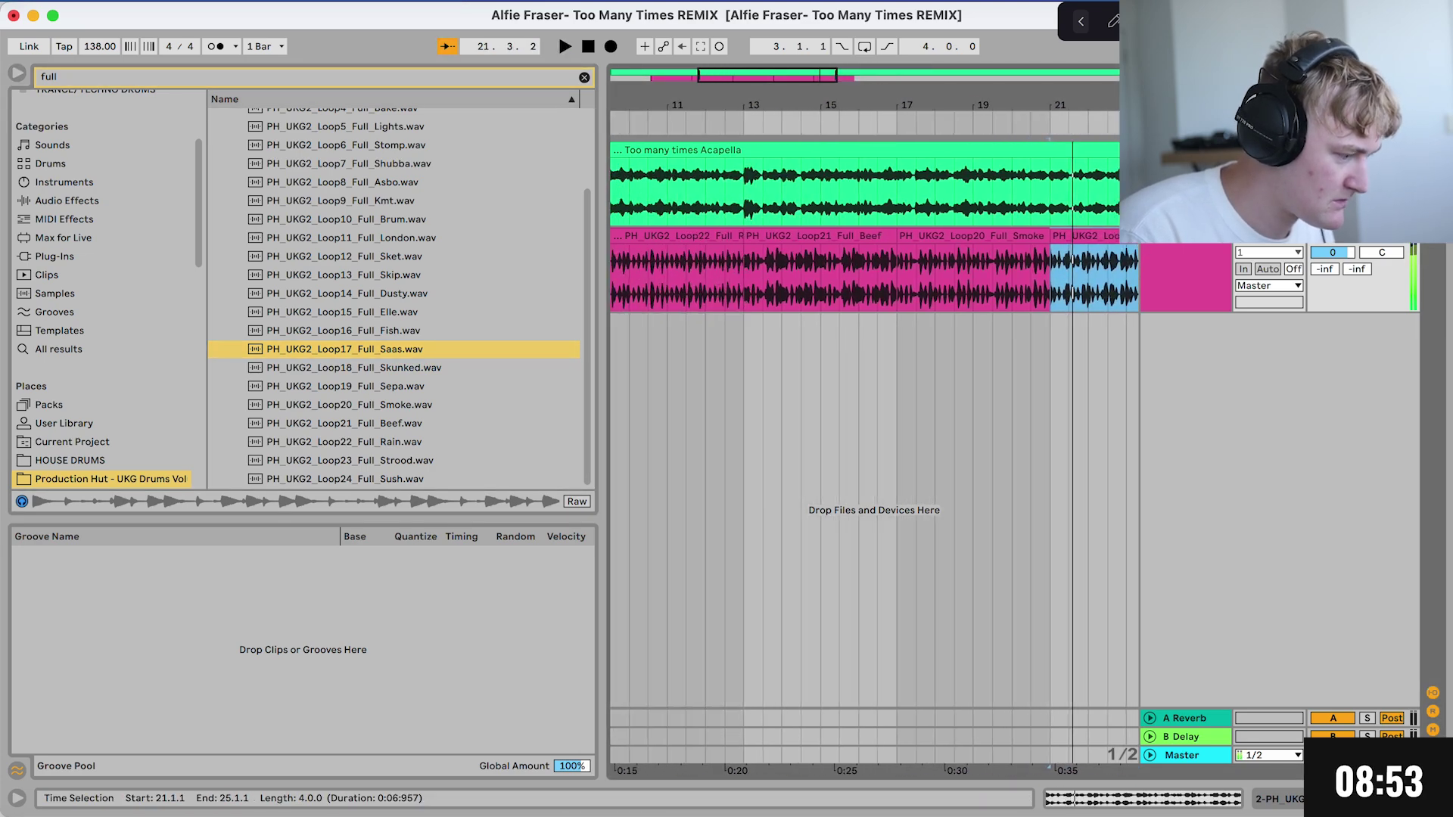
Step: Compare the placed drum loops against the acapella by playing from bars 14, 18 and 10
{"action": "left_click", "coordinate": [856, 284]}
{"action": "key", "text": "space"}
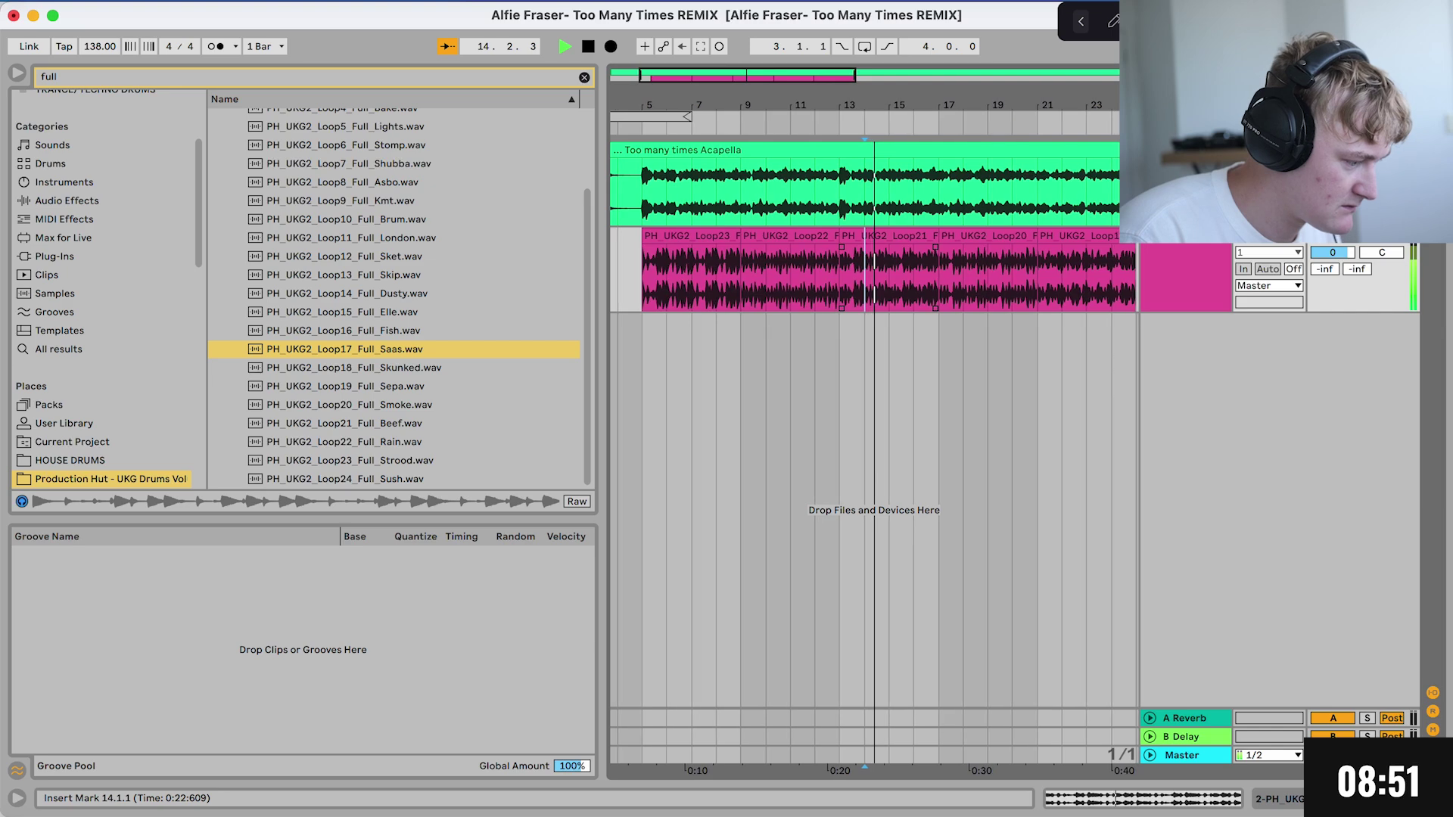
{"action": "left_click", "coordinate": [938, 280]}
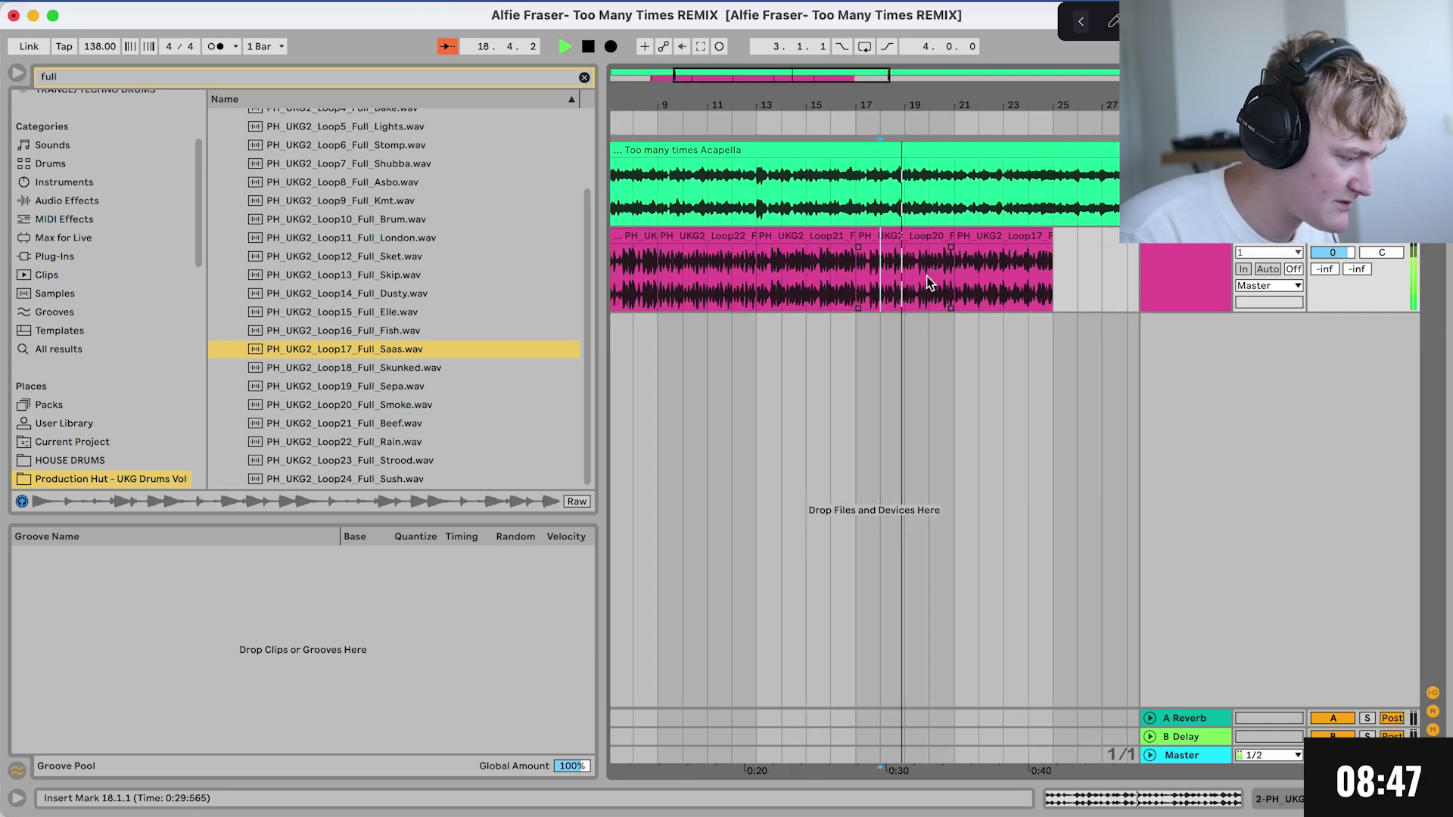
{"action": "left_click", "coordinate": [878, 285]}
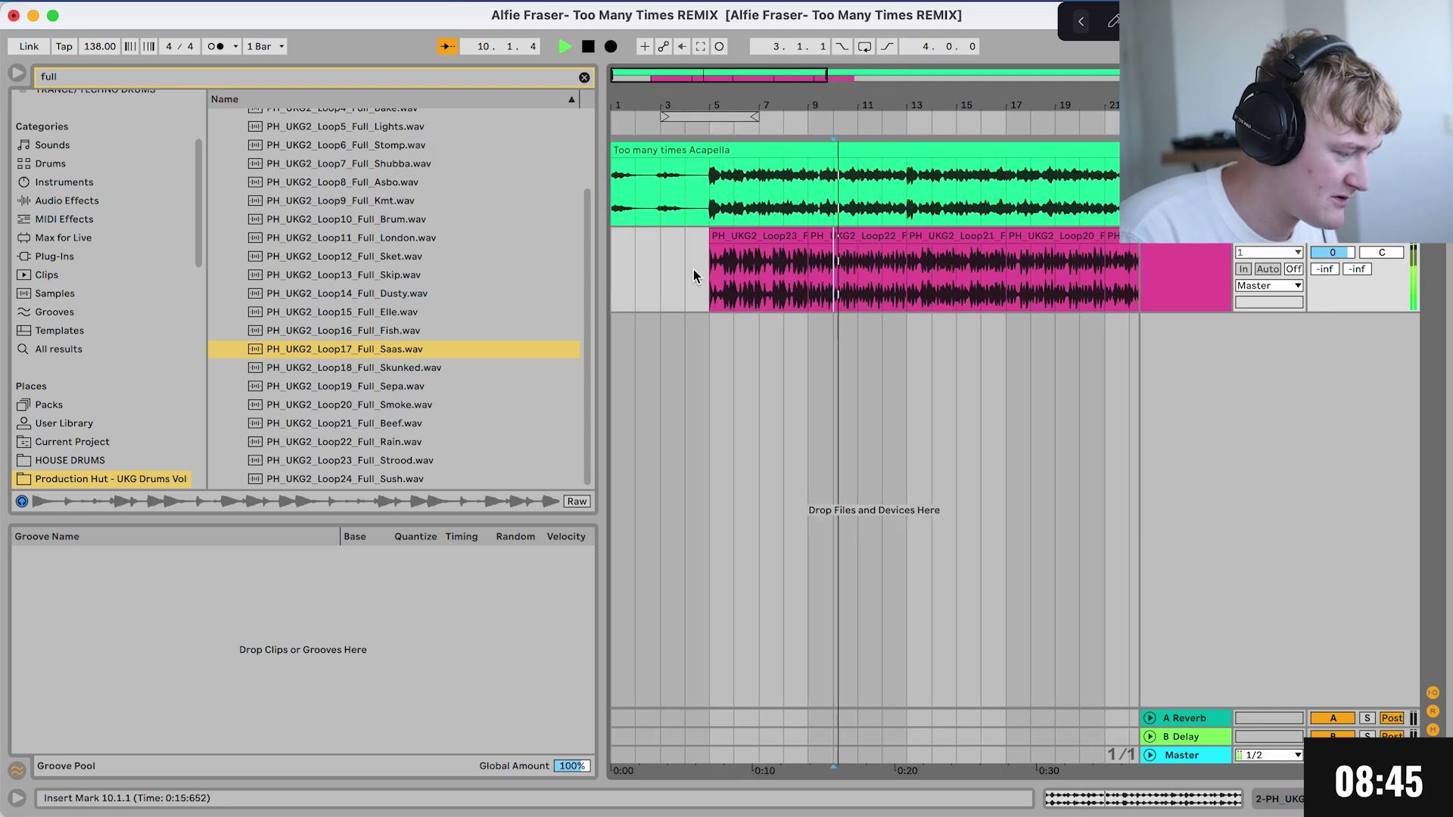
{"action": "key", "text": "space"}
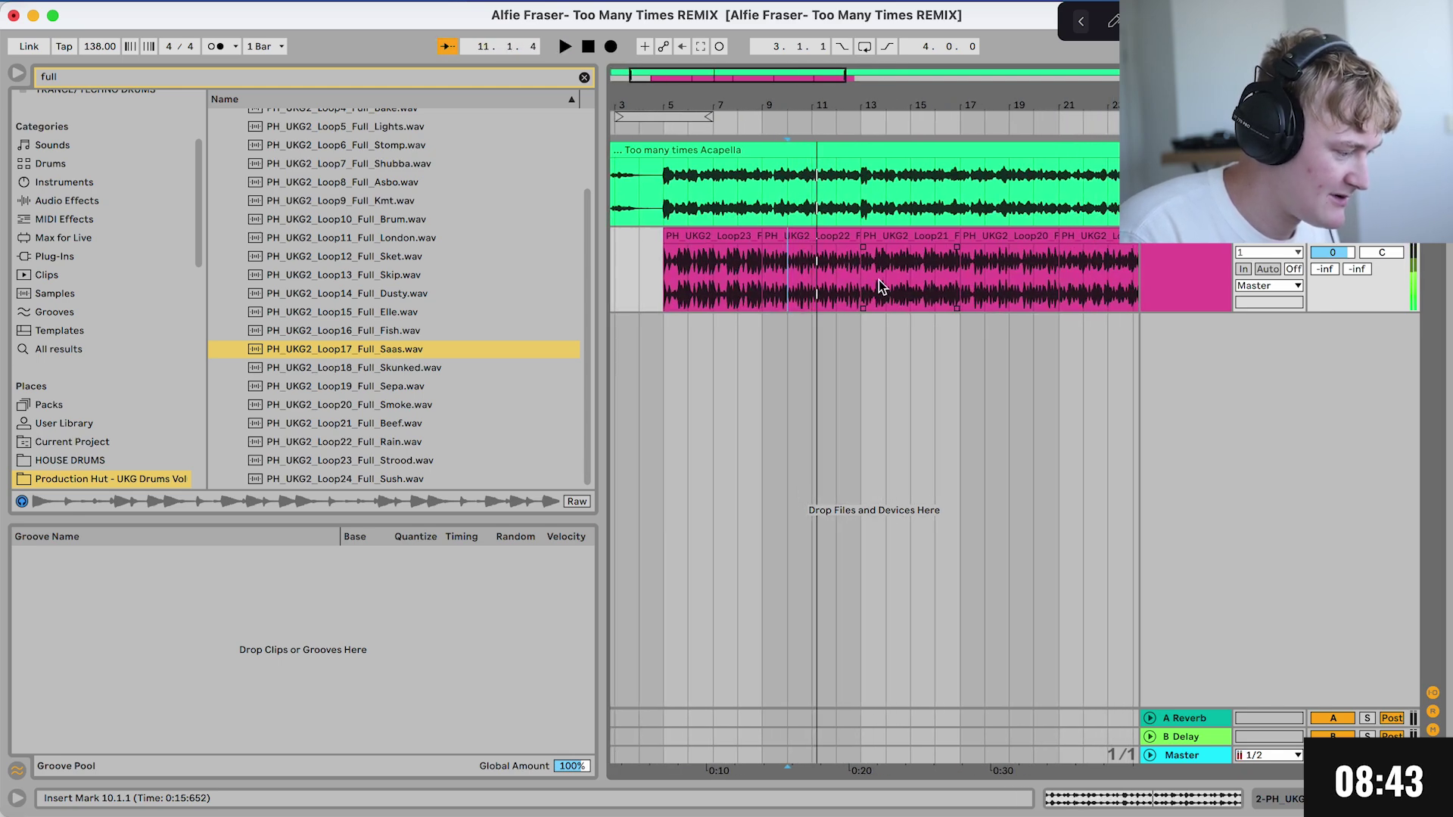
Step: Remove the Strood and Rain clips and place the Loop21 Beef clip from bar 5 to bar 13
{"action": "left_click", "coordinate": [909, 235]}
{"action": "left_click", "coordinate": [810, 235]}
{"action": "key", "text": "Delete"}
{"action": "left_click", "coordinate": [712, 235]}
{"action": "left_click_drag", "start_coordinate": [908, 235], "coordinate": [861, 273]}
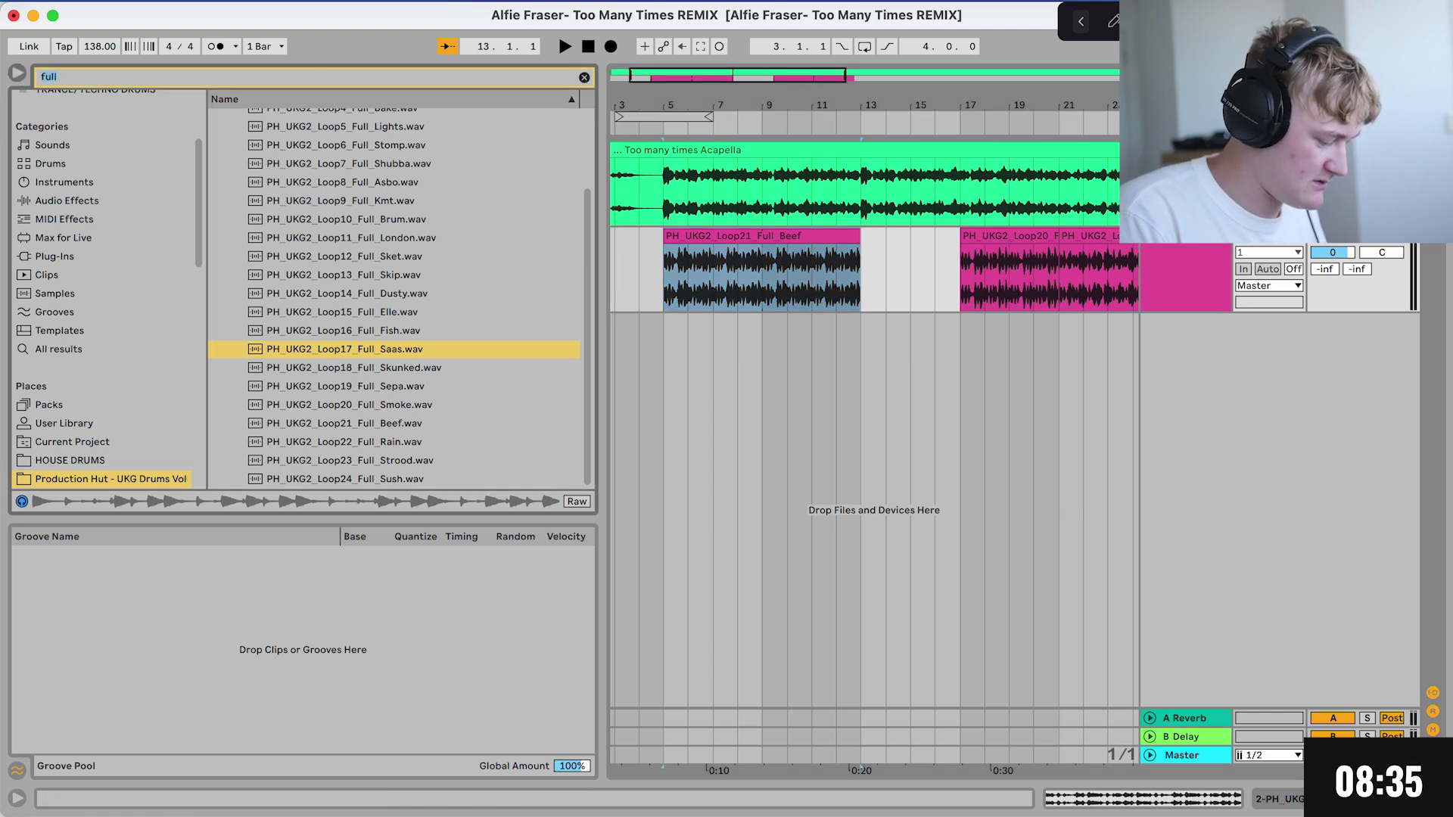
Step: Search for "beef", replace the full Beef clip with PH_UKG2_Loop21_Kick_Beef.wav at bar 5, and duplicate it once
{"action": "type", "text": "beef"}
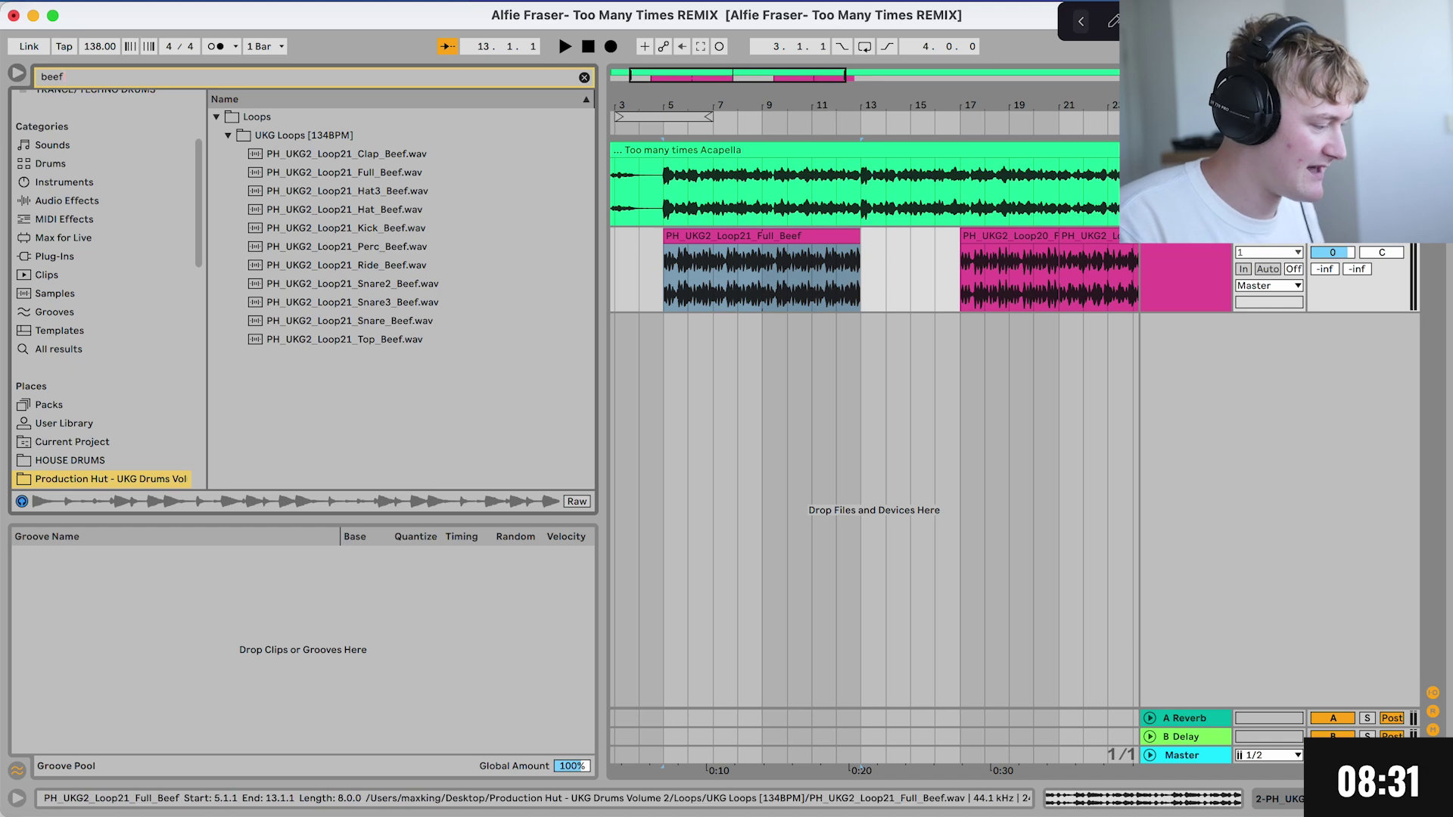
{"action": "key", "text": "BackSpace"}
{"action": "left_click_drag", "start_coordinate": [345, 228], "coordinate": [667, 269]}
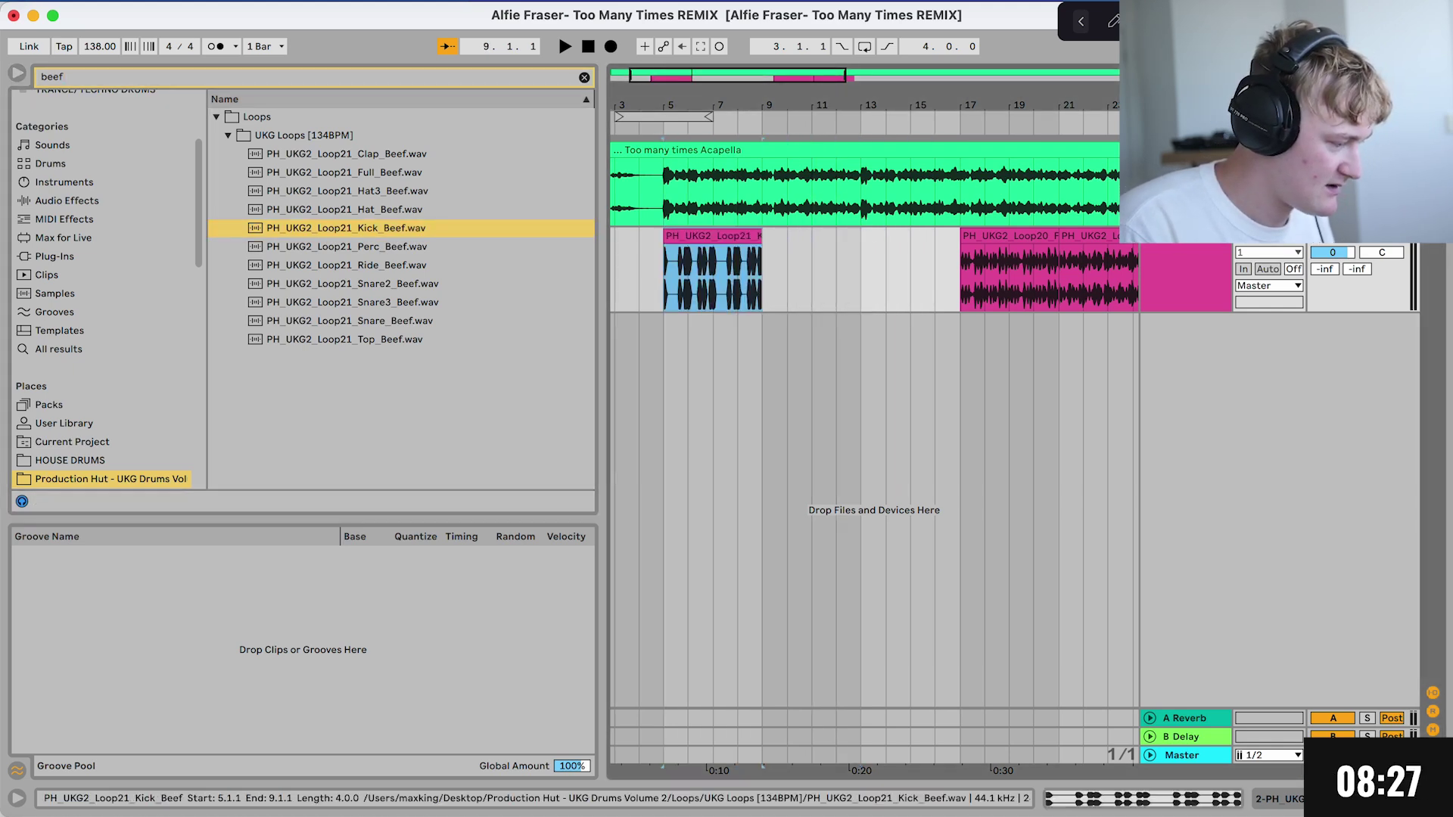
{"action": "key", "text": "super+d"}
Step: Place PH_UKG2_Loop21_Top_Beef.wav on a new track under the kick loop at bar 5 and duplicate it once
{"action": "left_click_drag", "start_coordinate": [345, 339], "coordinate": [667, 333]}
{"action": "key", "text": "super+d"}
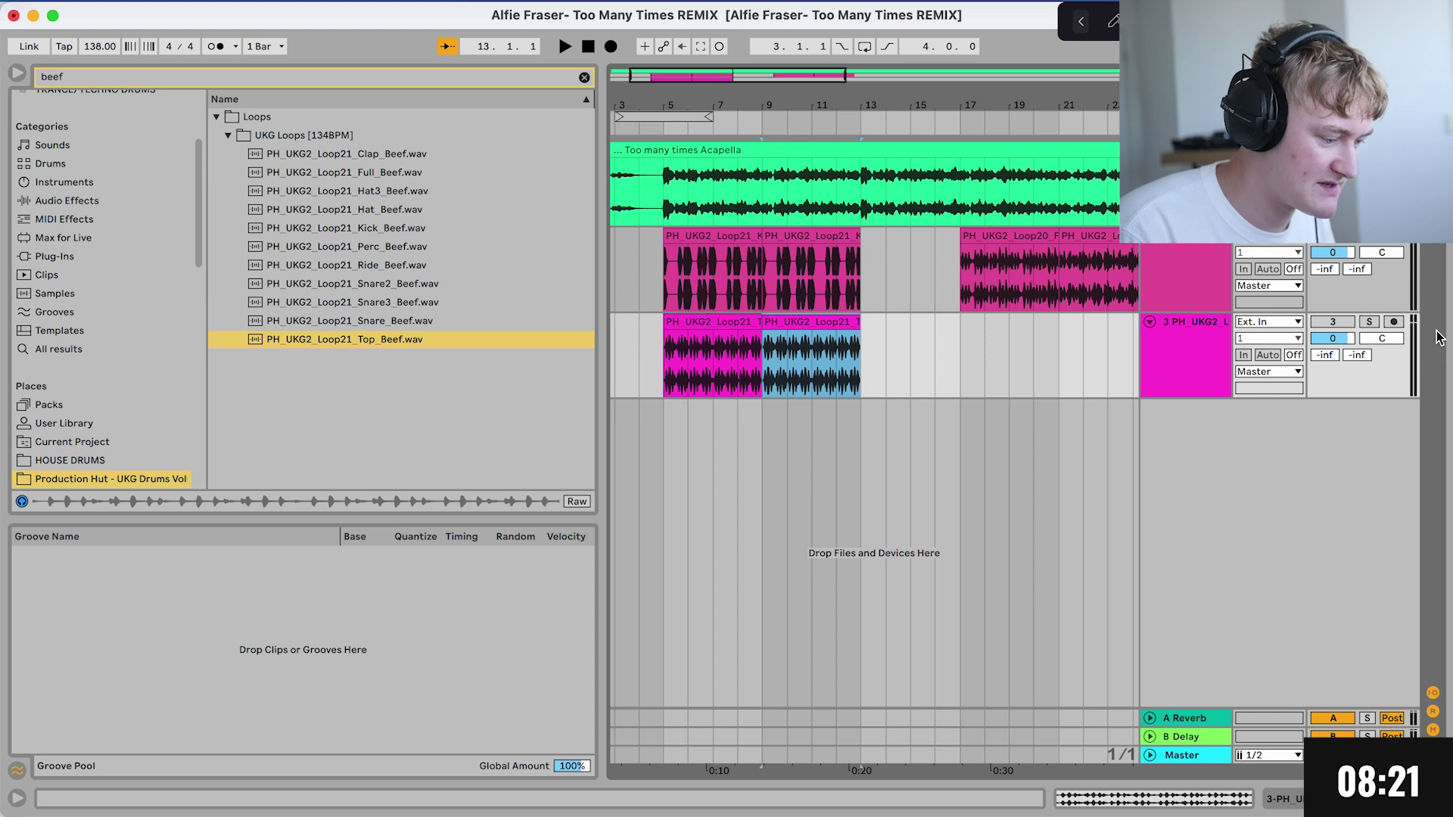
Step: Activate the top loop track and play the kick and top loops with the acapella from bar 5
{"action": "key", "text": "F3"}
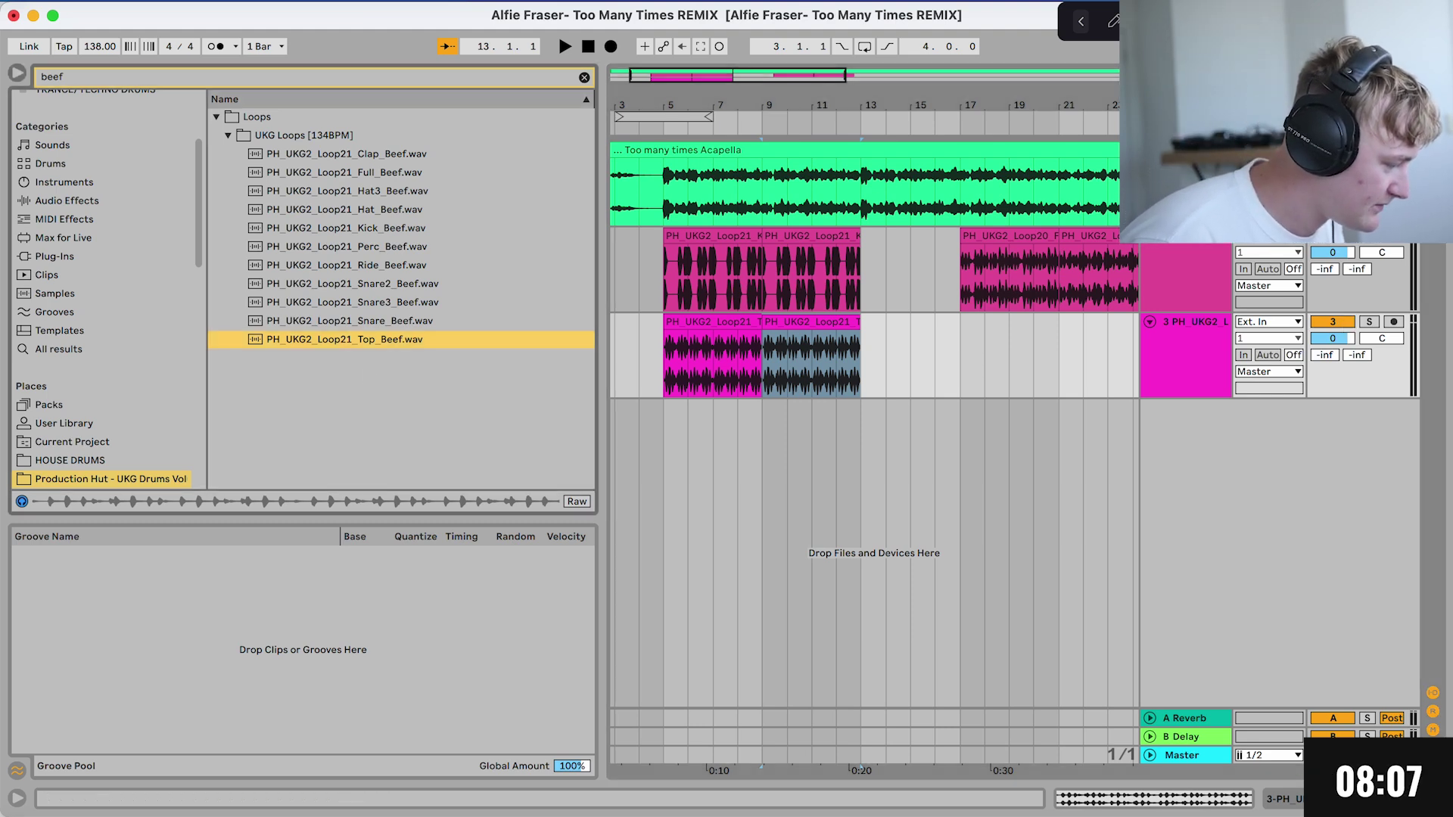
{"action": "left_click", "coordinate": [666, 371]}
{"action": "key", "text": "space"}
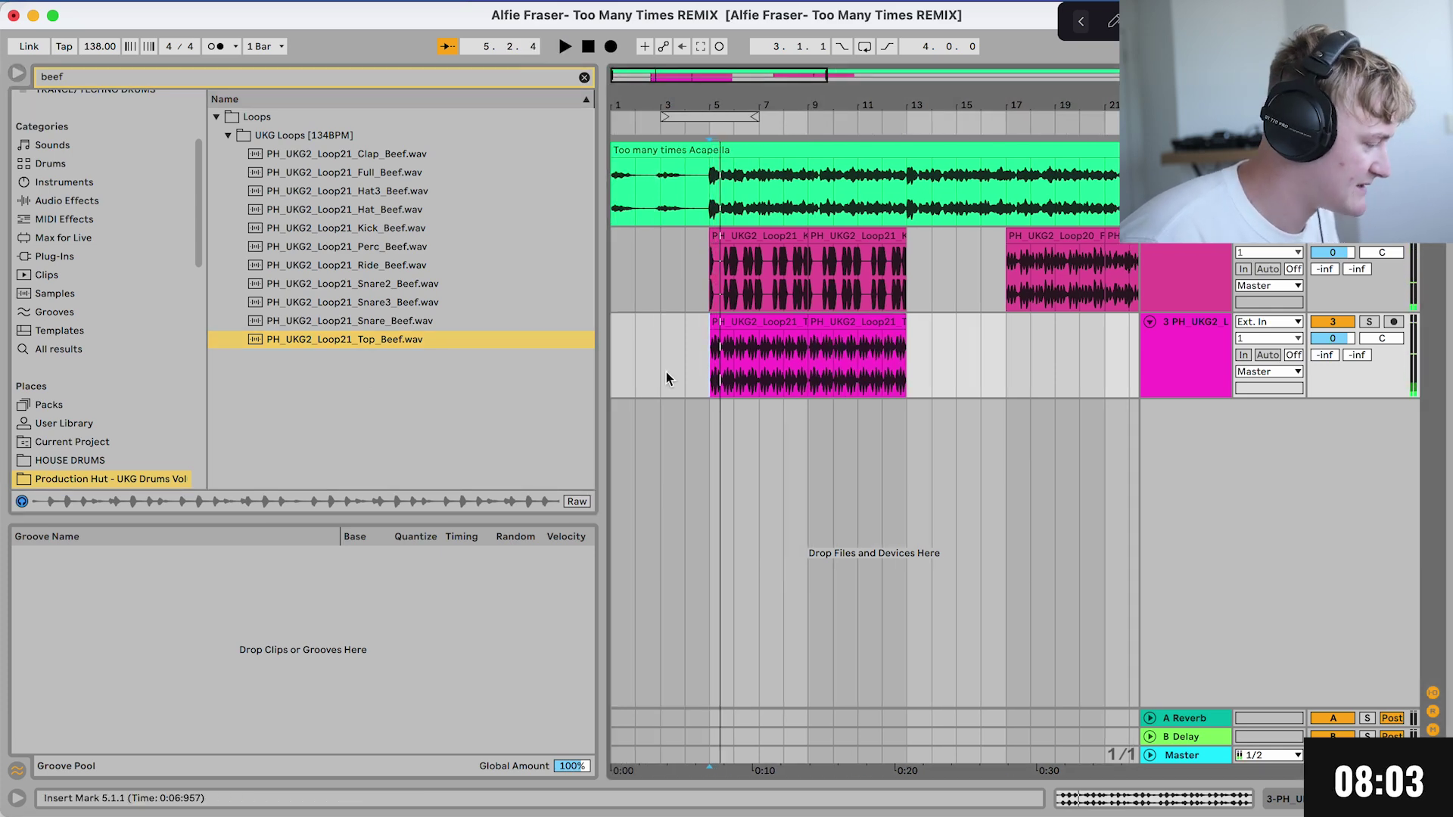
{"action": "key", "text": "space"}
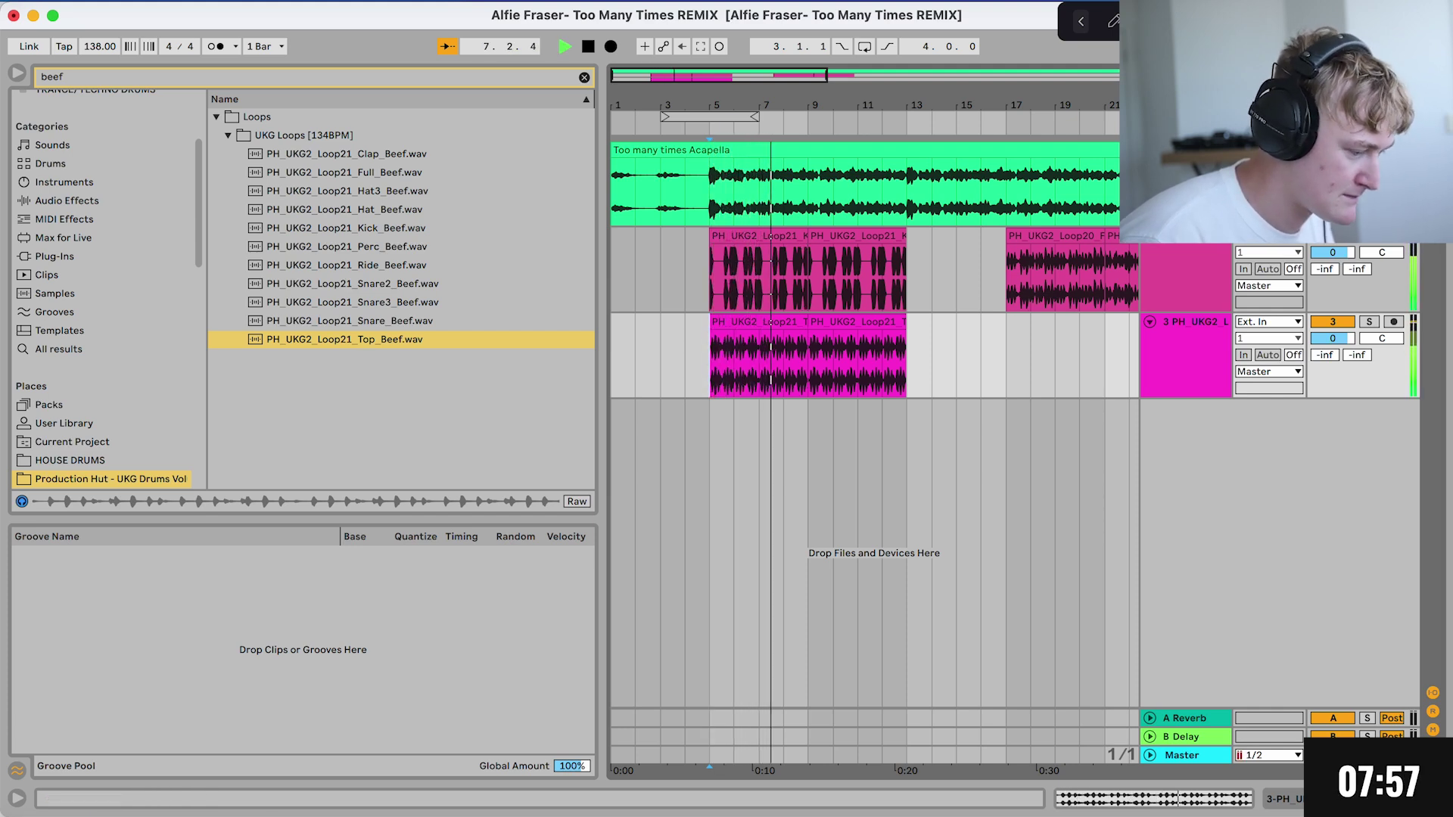
{"action": "key", "text": "space"}
Step: Show the acapella track's device chain, search for "rev", and load the Reverb effect on that track
{"action": "key", "text": "super+alt+l"}
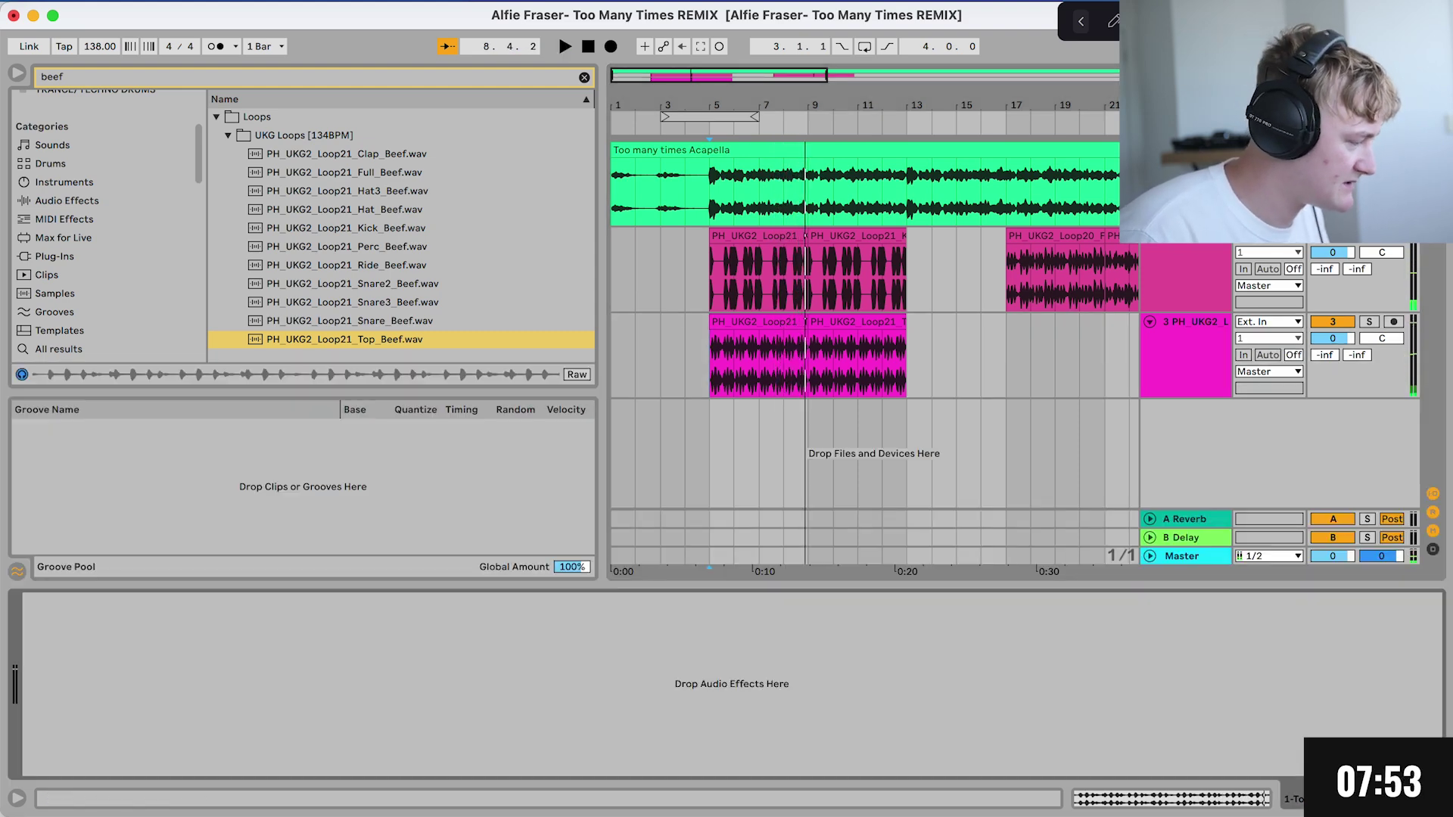
{"action": "key", "text": "super+f"}
{"action": "type", "text": "rev"}
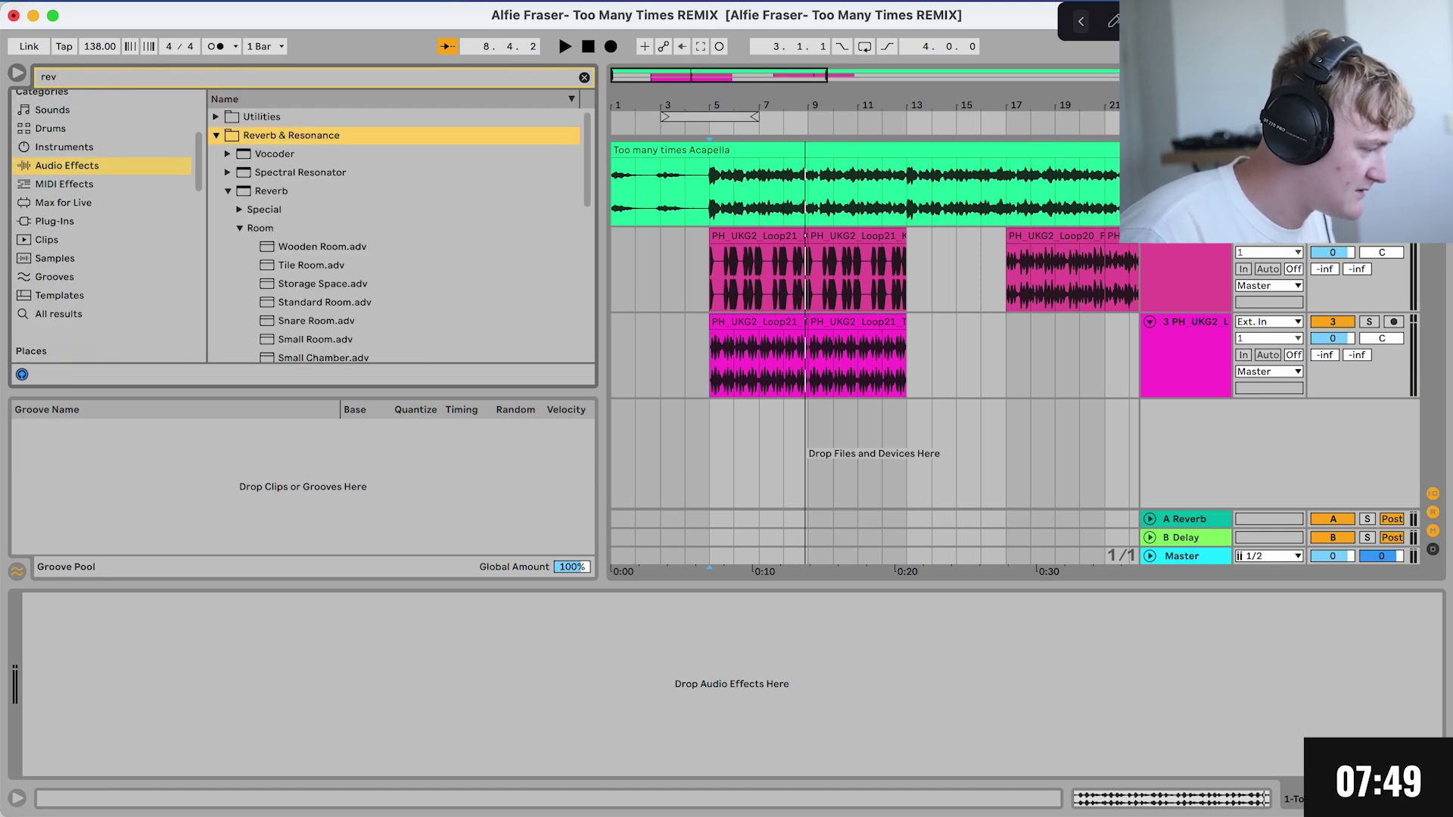
{"action": "key", "text": "Down"}
{"action": "key", "text": "Down"}
{"action": "key", "text": "Return"}
Step: Set the acapella Reverb's Dry/Wet to 29 % and Decay Time to 891 ms while listening
{"action": "left_click_drag", "start_coordinate": [480, 750], "coordinate": [480, 756]}
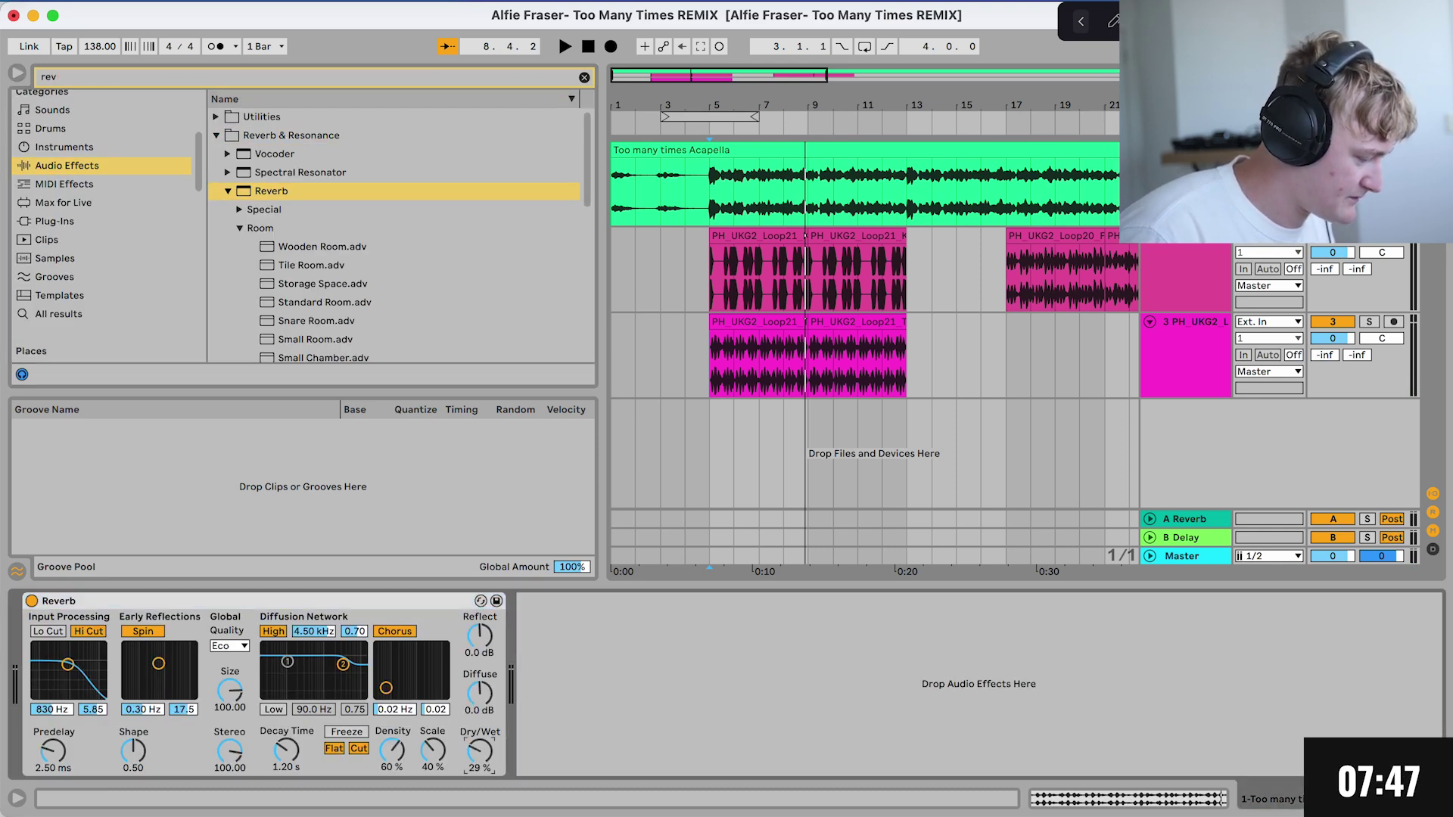
{"action": "key", "text": "space"}
{"action": "left_click_drag", "start_coordinate": [286, 751], "coordinate": [286, 749]}
{"action": "left_click", "coordinate": [480, 751]}
{"action": "key", "text": "space"}
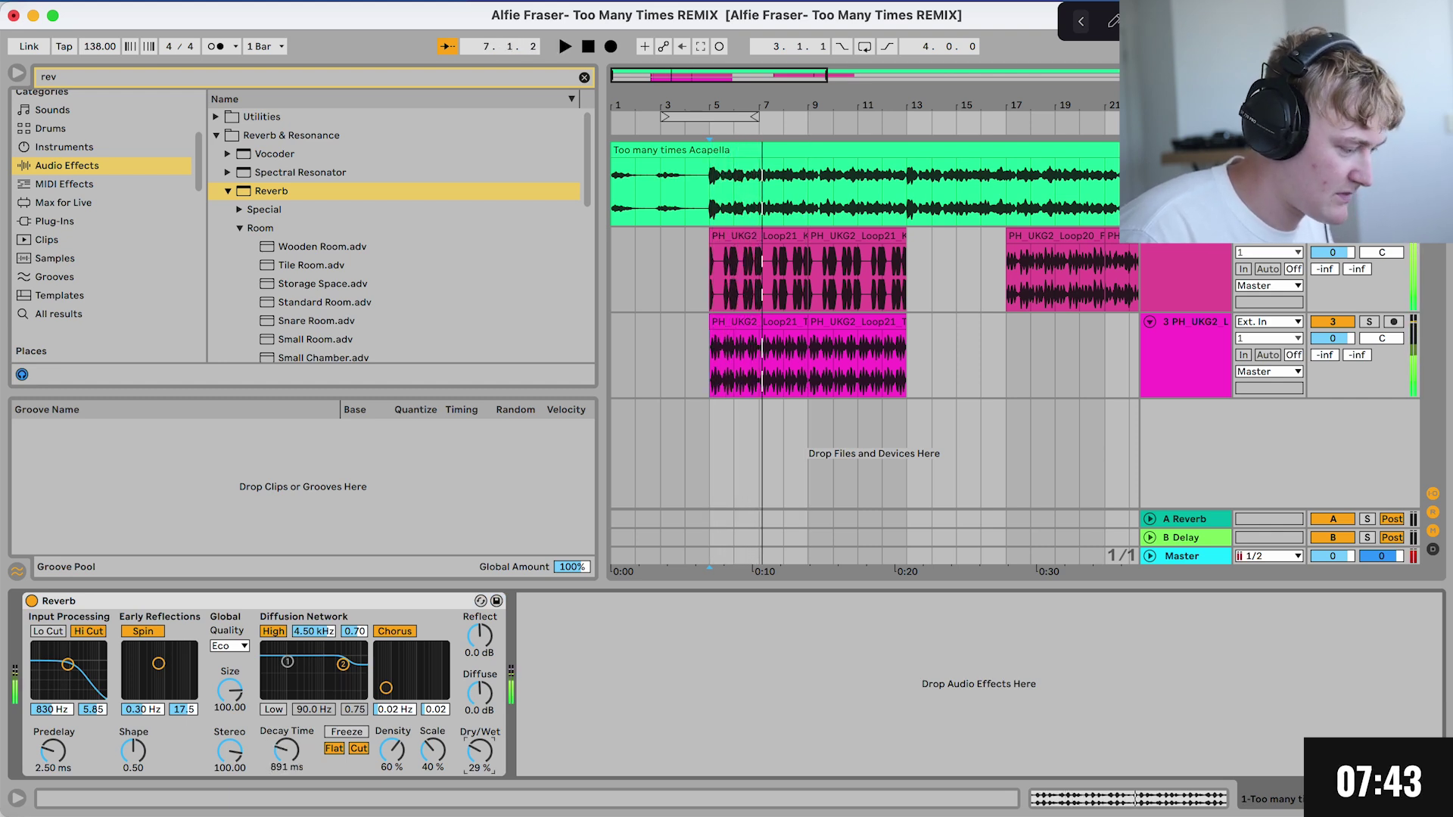
Step: Insert a MIDI track below the top loop track and name it Bass
{"action": "left_click", "coordinate": [1190, 355]}
{"action": "right_click", "coordinate": [1191, 351]}
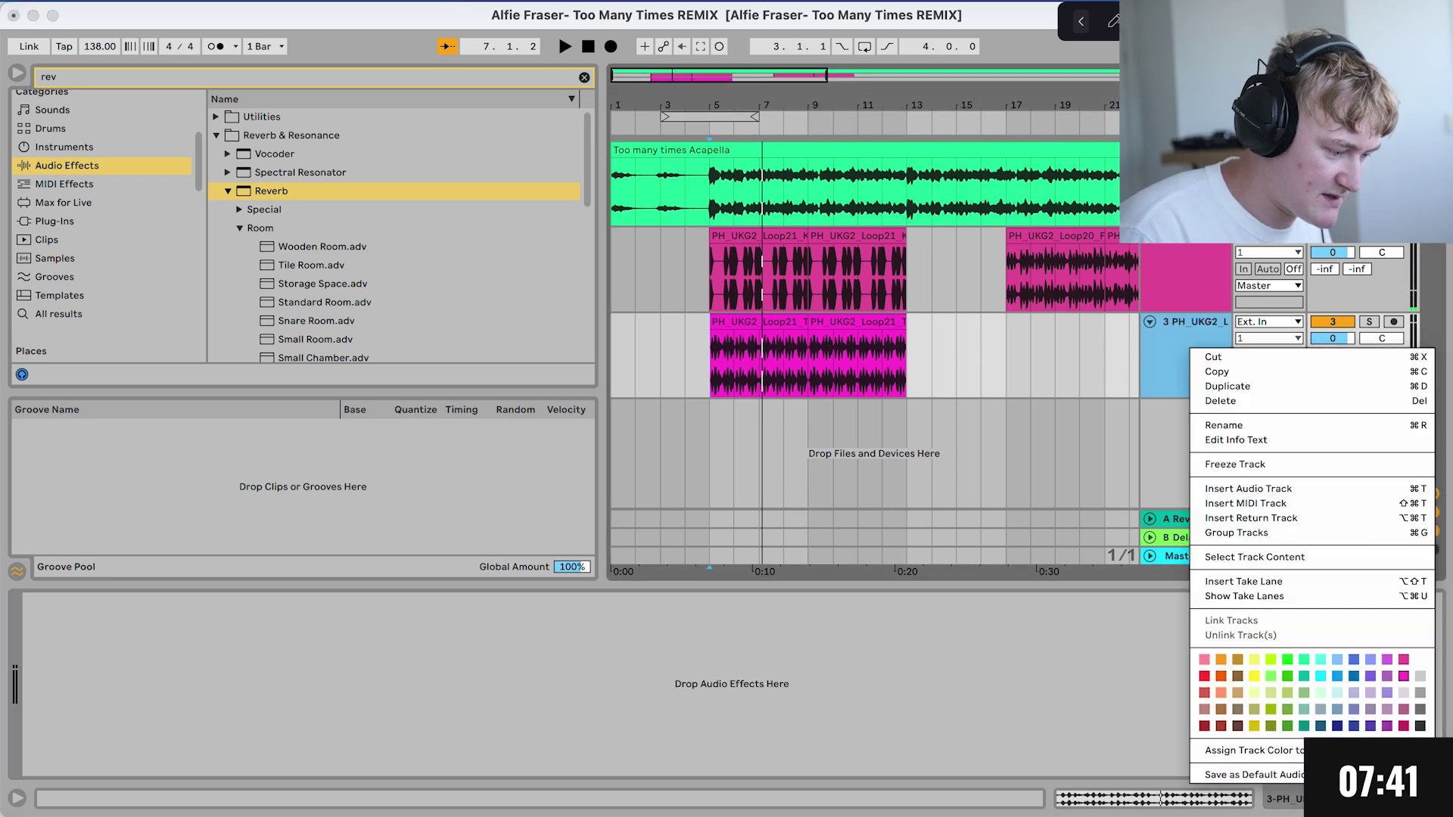
{"action": "left_click", "coordinate": [1246, 504]}
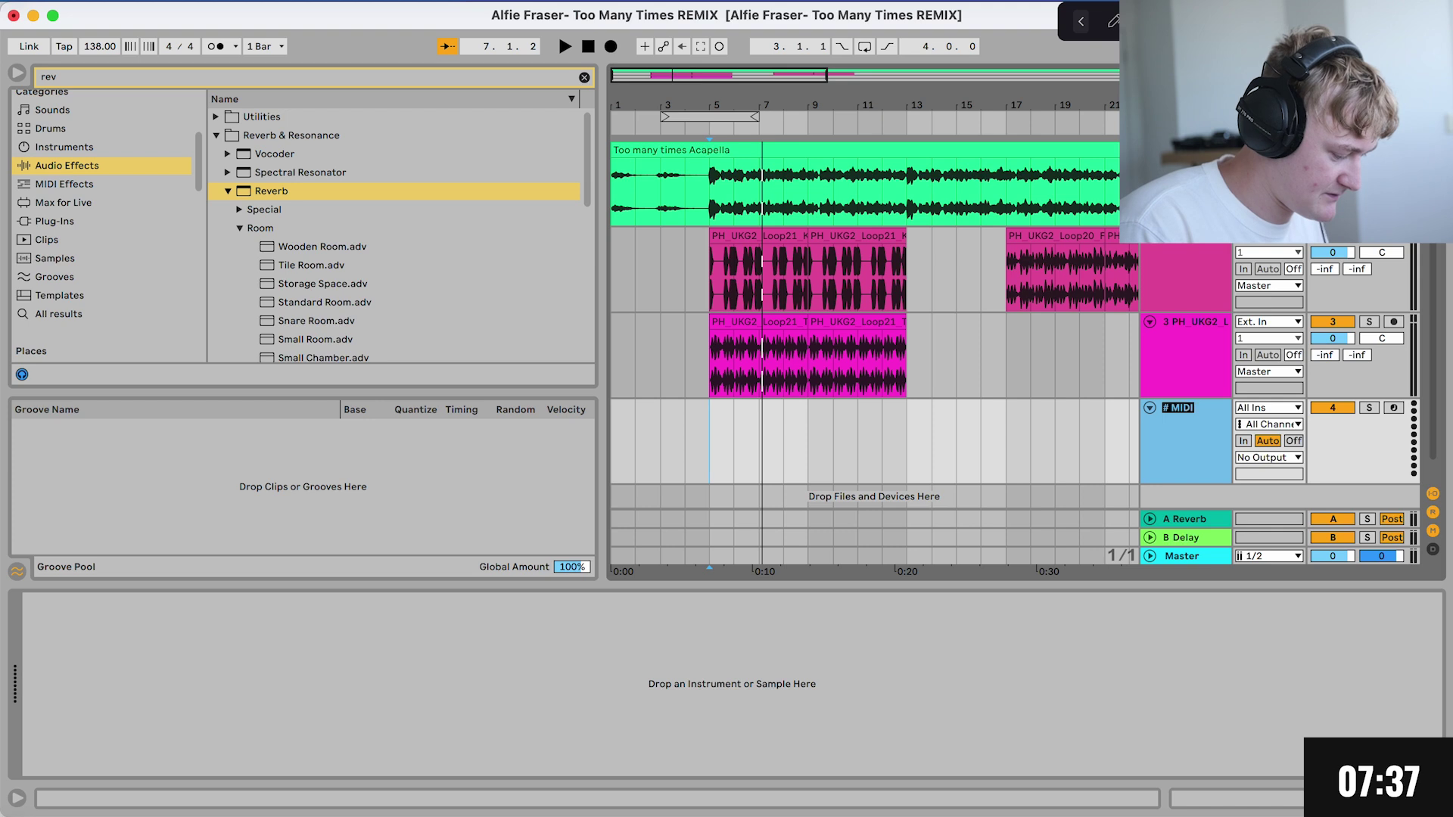
{"action": "type", "text": "Kick"}
{"action": "key", "text": "Return"}
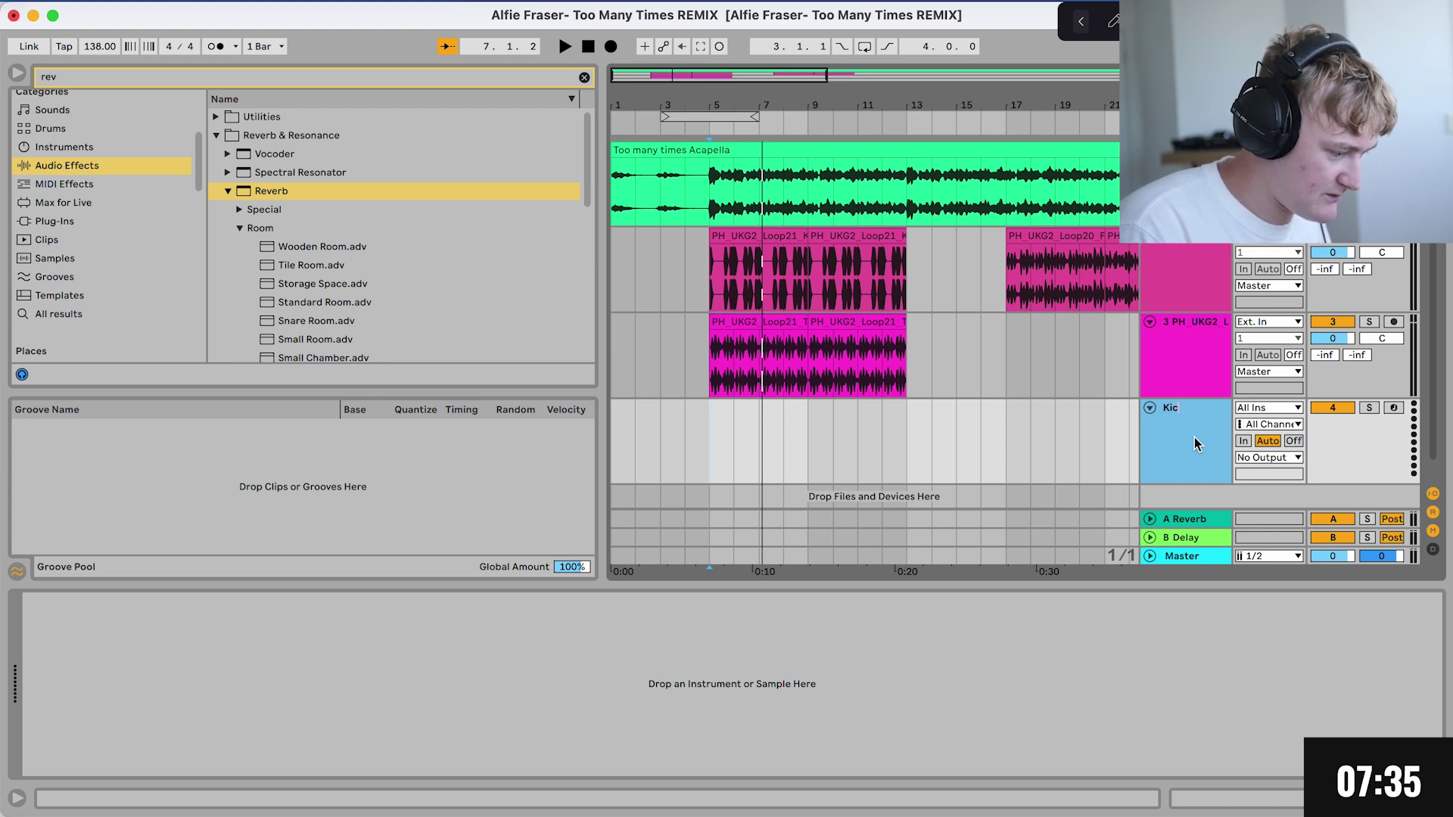
{"action": "double_click", "coordinate": [1194, 444]}
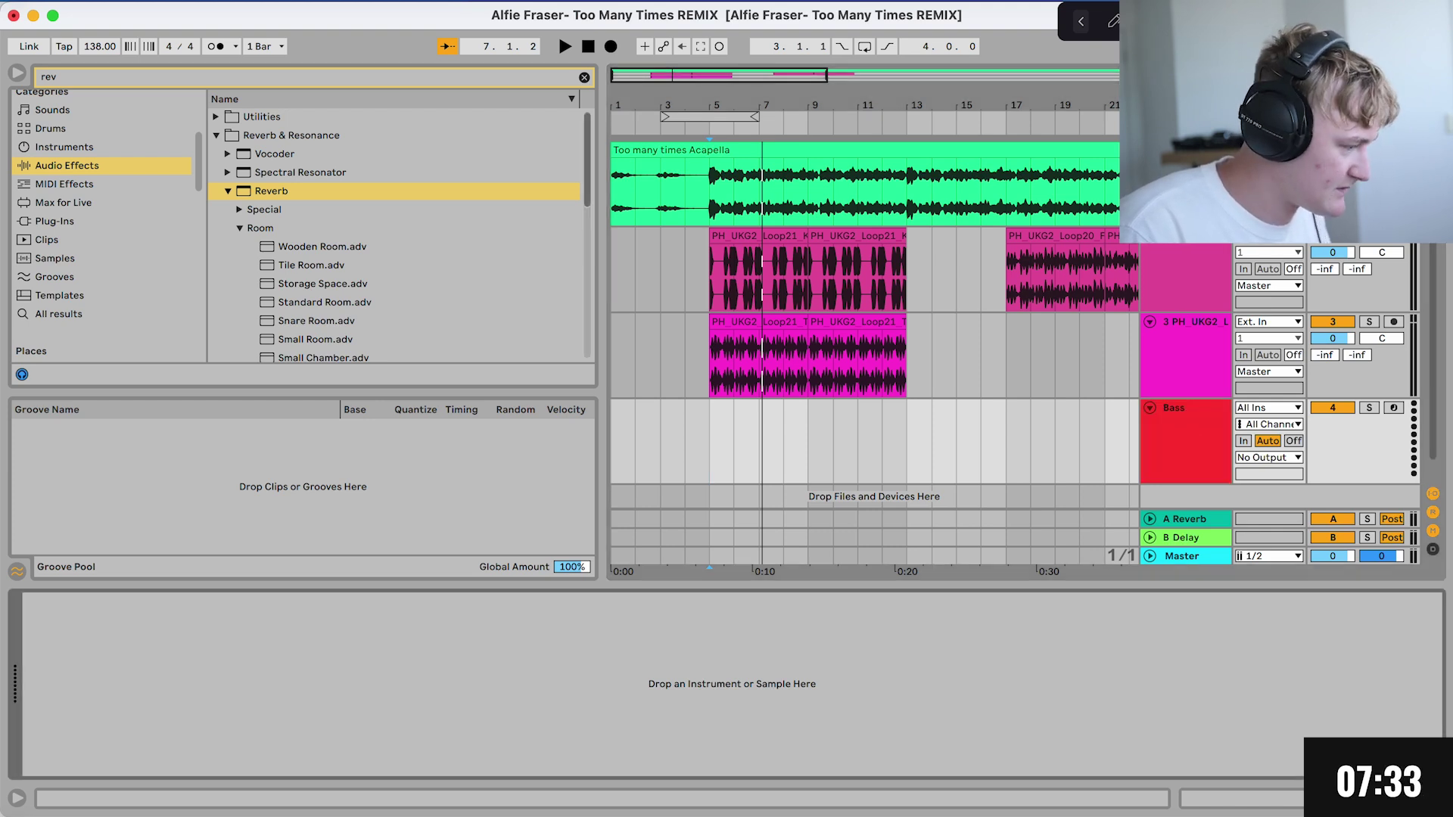
Step: Search for "serum" and load the VST version of Serum on the Bass track
{"action": "key", "text": "super+f"}
{"action": "type", "text": "serum"}
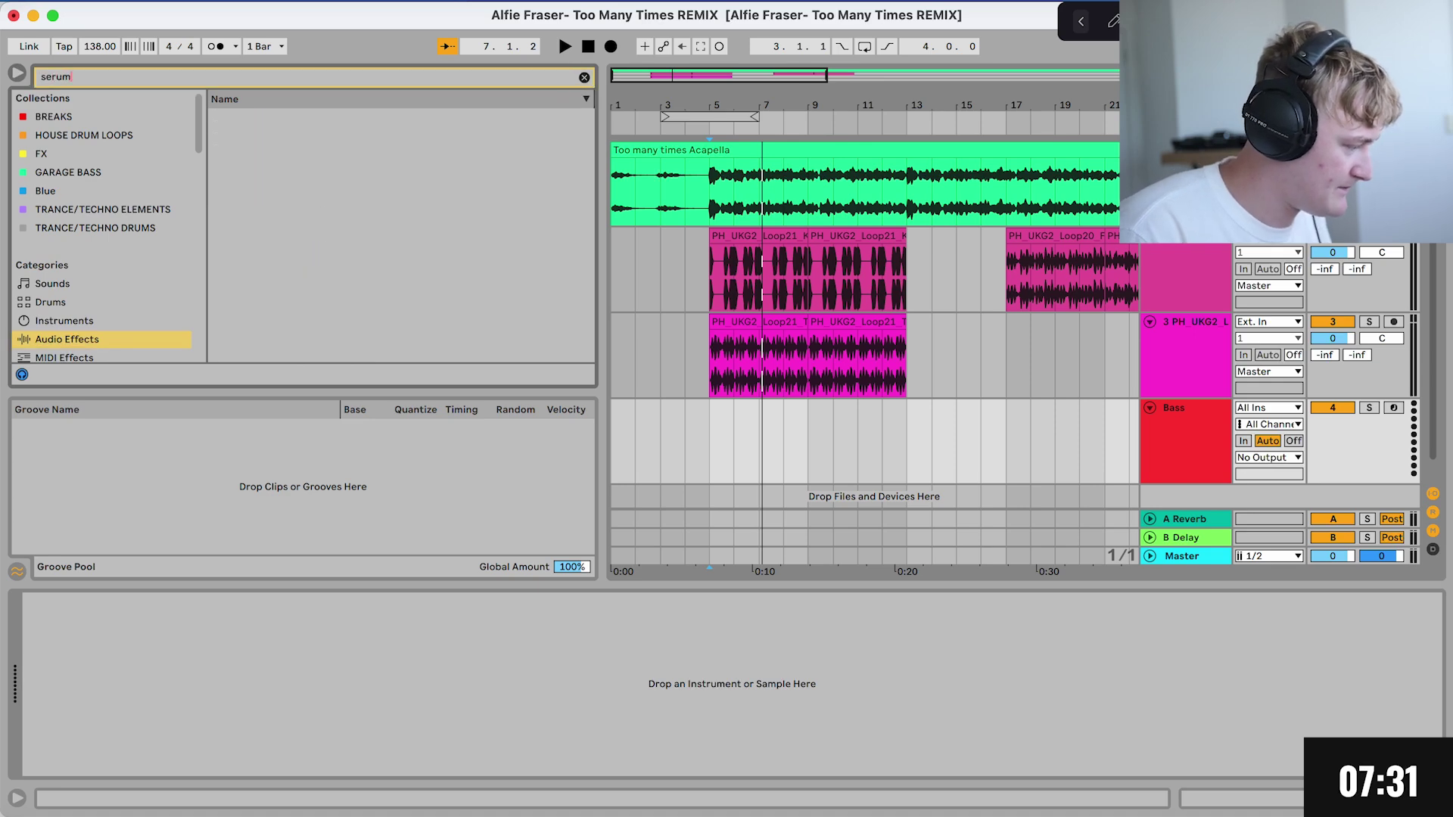
{"action": "double_click", "coordinate": [281, 191]}
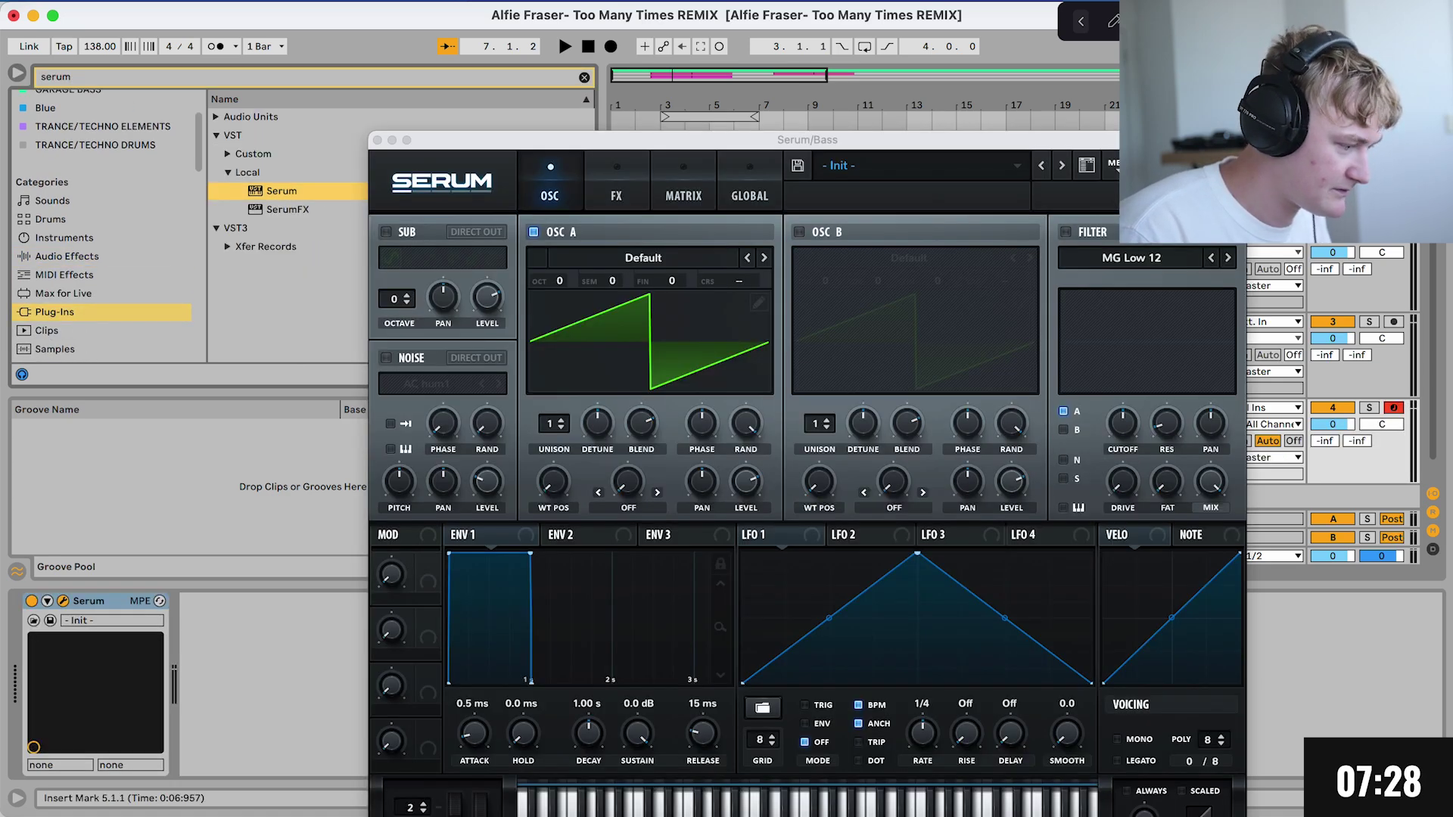
Step: Load the Bass- Transit preset from the Production Hut- UK Garage Volume 3 user presets in Serum, stepping on from Bass- The Pits
{"action": "left_click", "coordinate": [840, 165]}
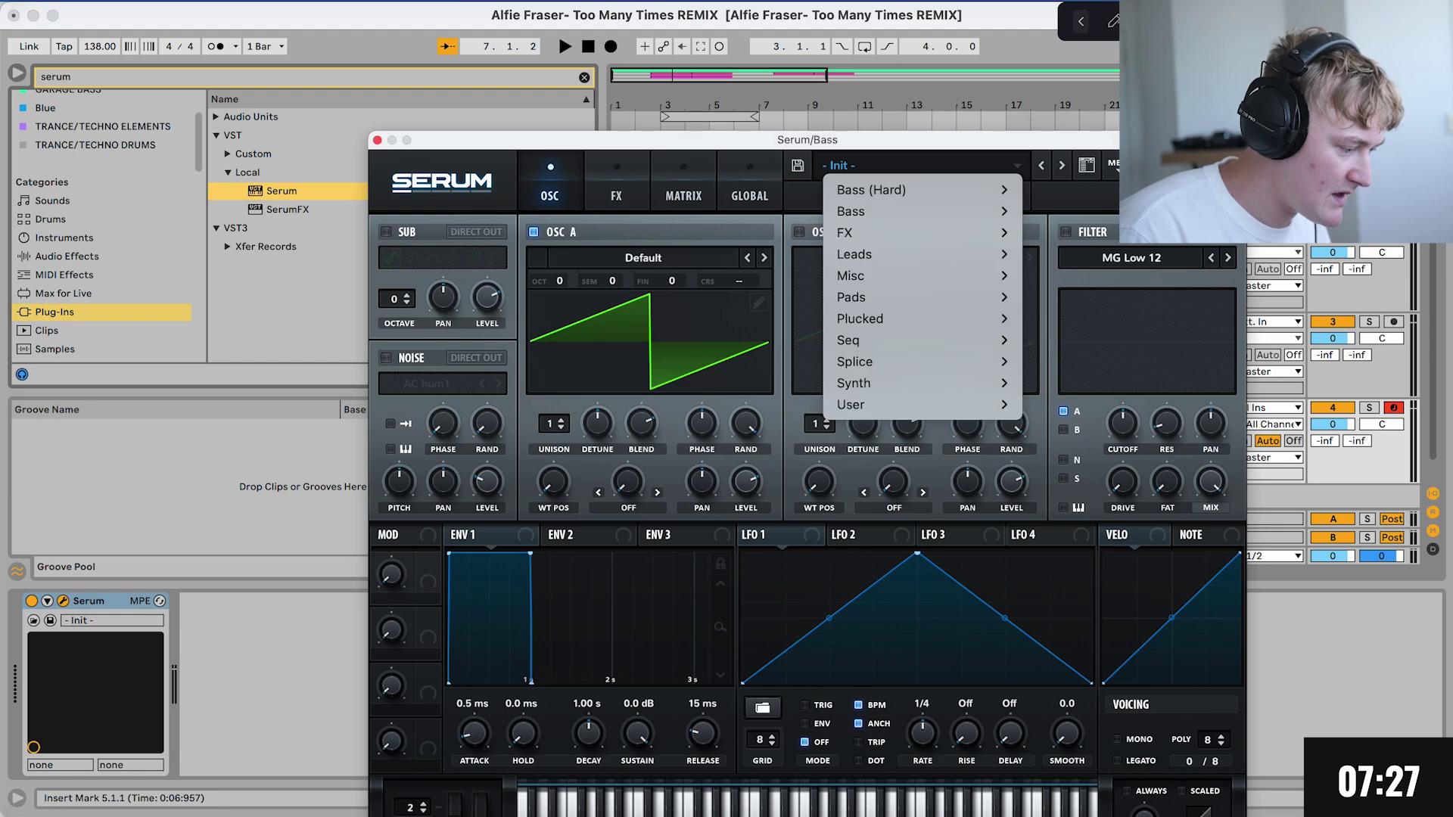
{"action": "mouse_move", "coordinate": [856, 383]}
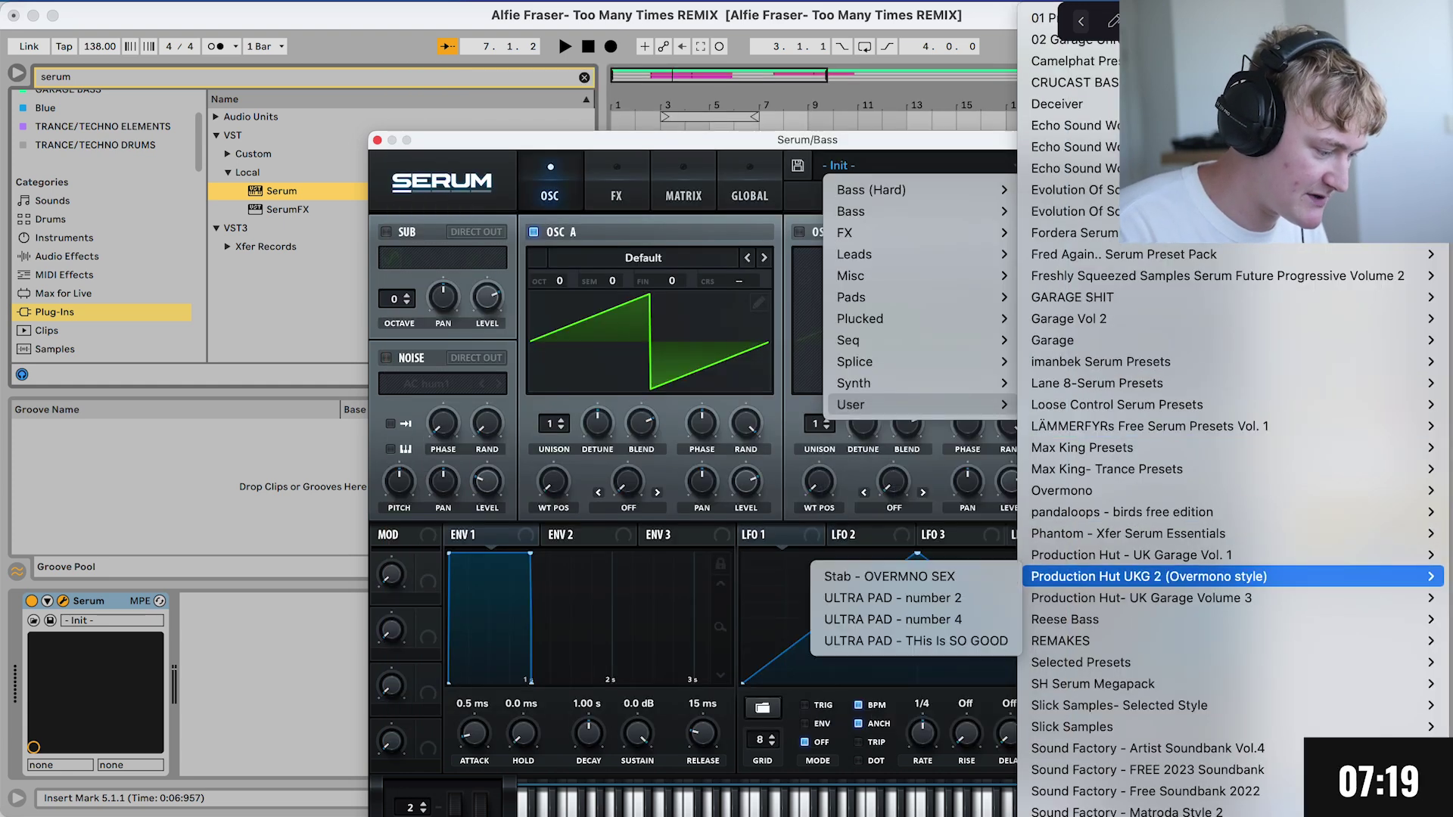
{"action": "mouse_move", "coordinate": [1173, 598]}
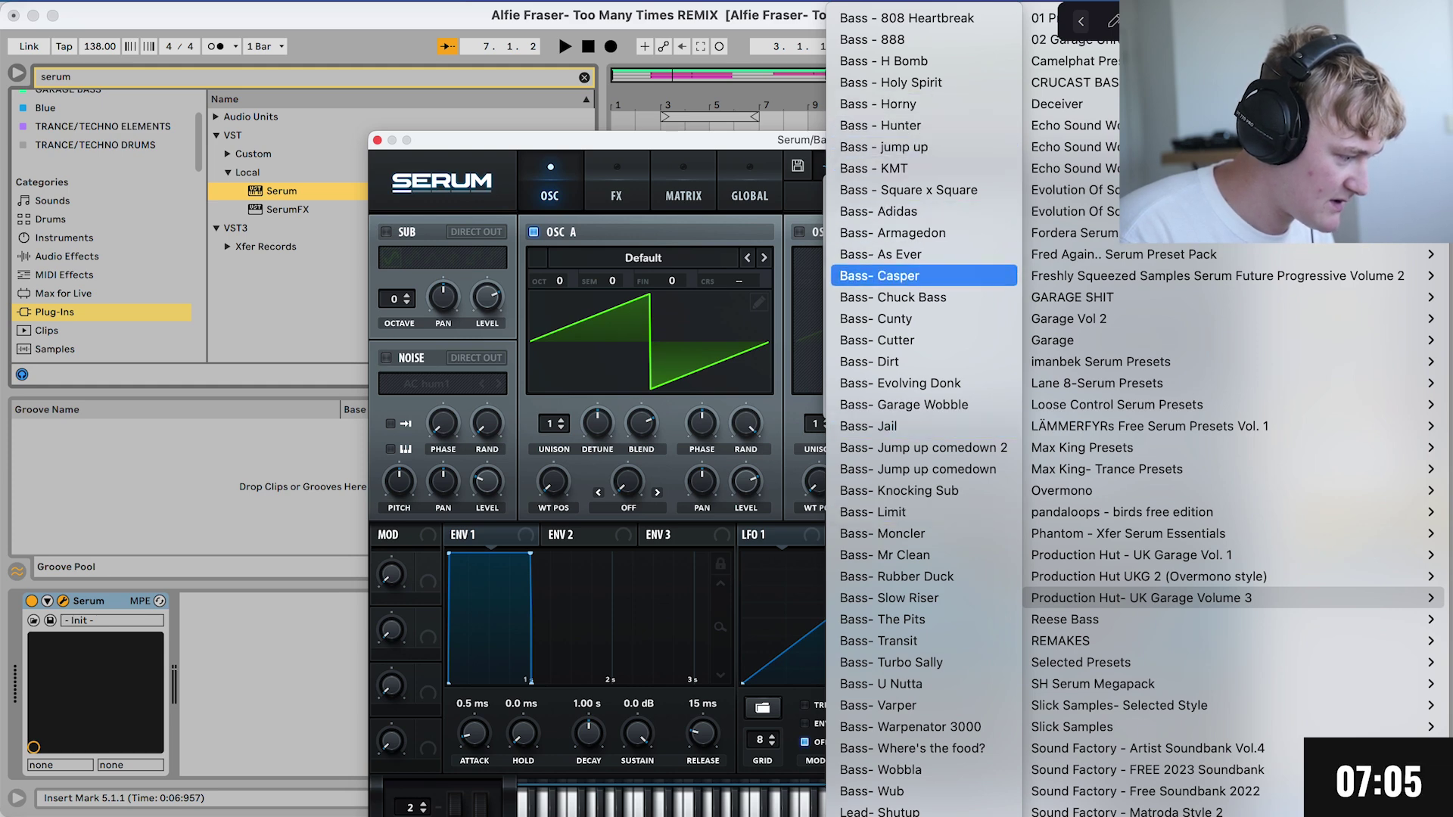
{"action": "left_click", "coordinate": [884, 620]}
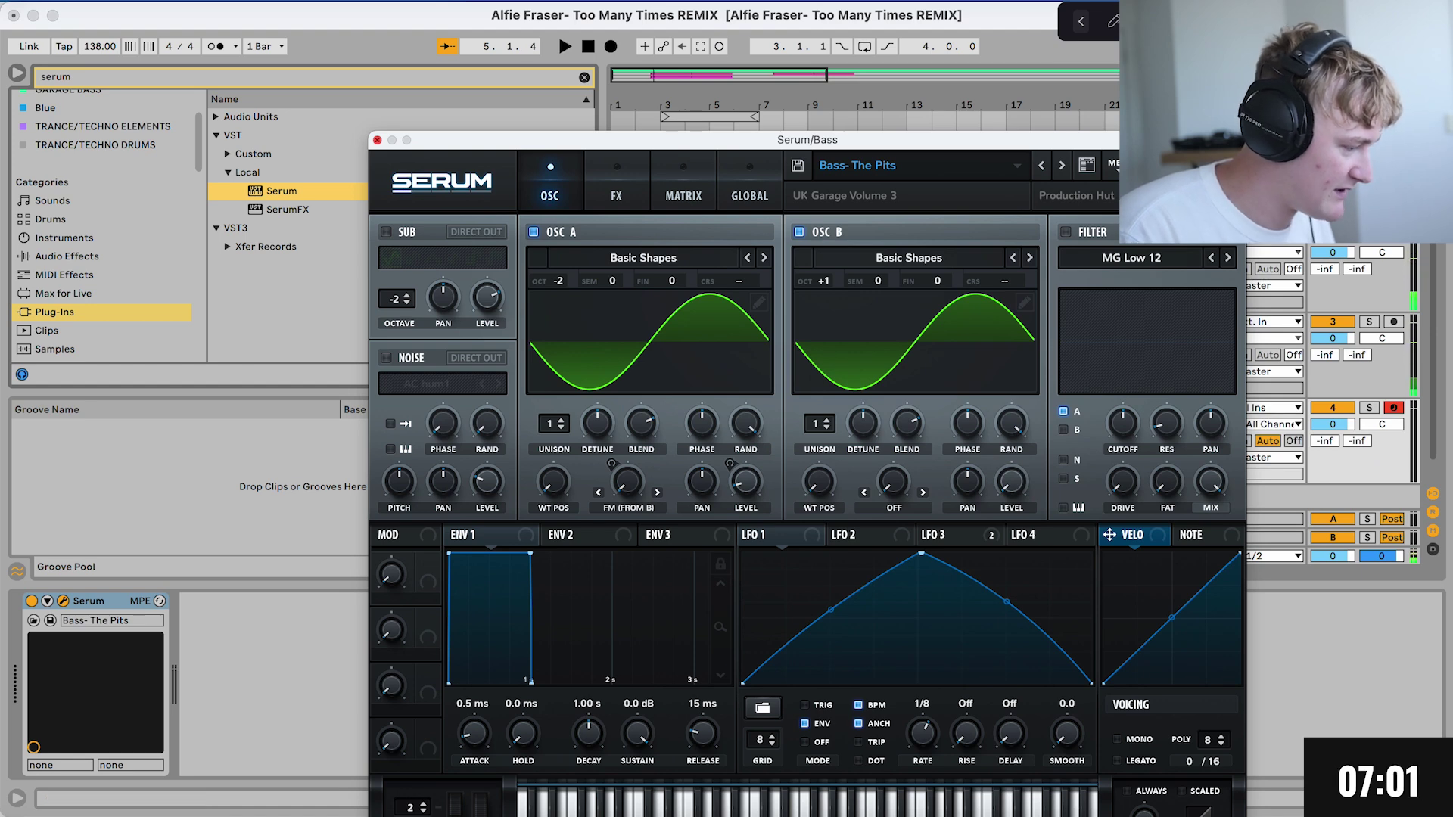
{"action": "left_click", "coordinate": [1062, 165]}
{"action": "left_click", "coordinate": [1062, 165]}
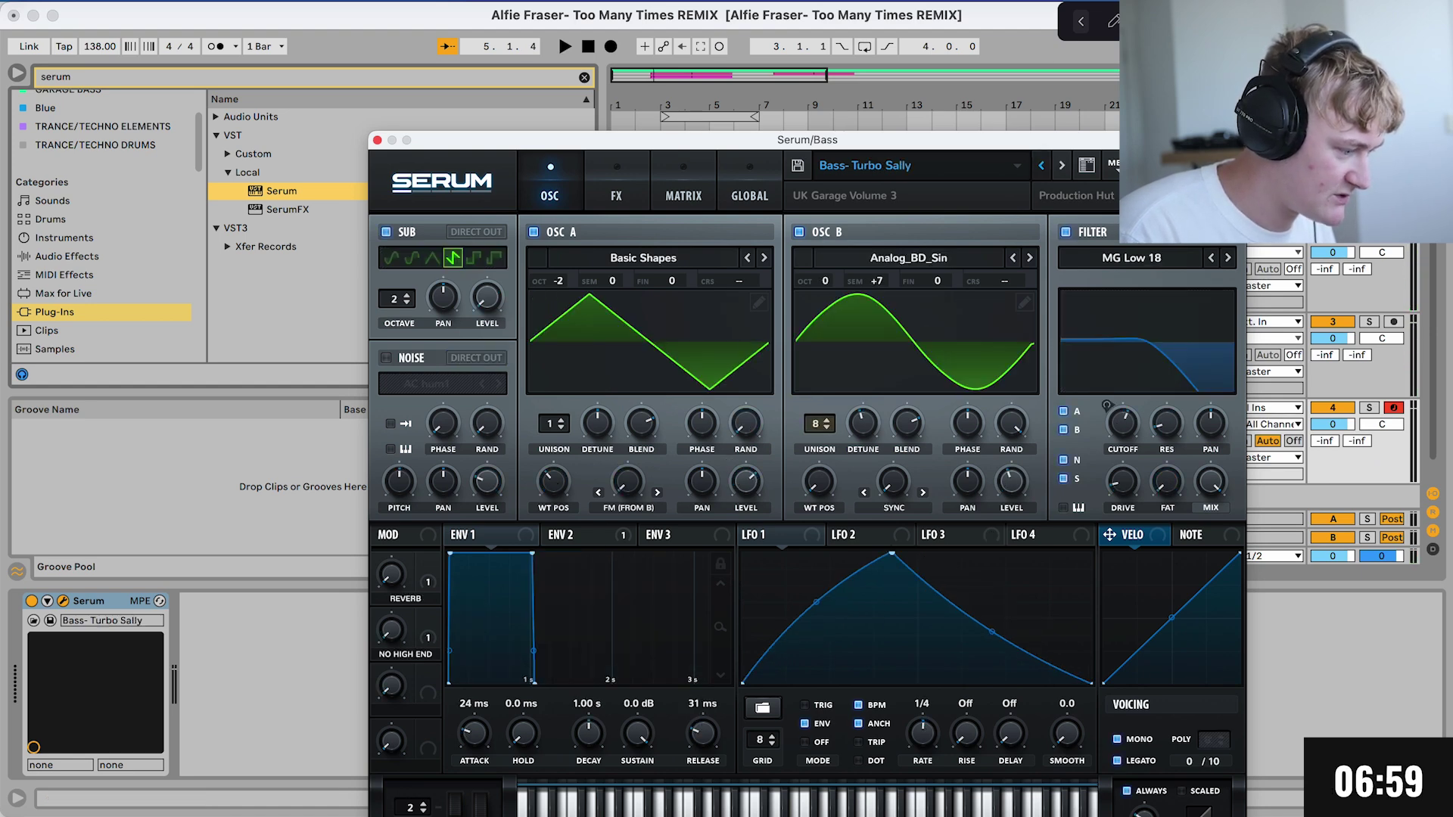
{"action": "left_click", "coordinate": [1062, 165]}
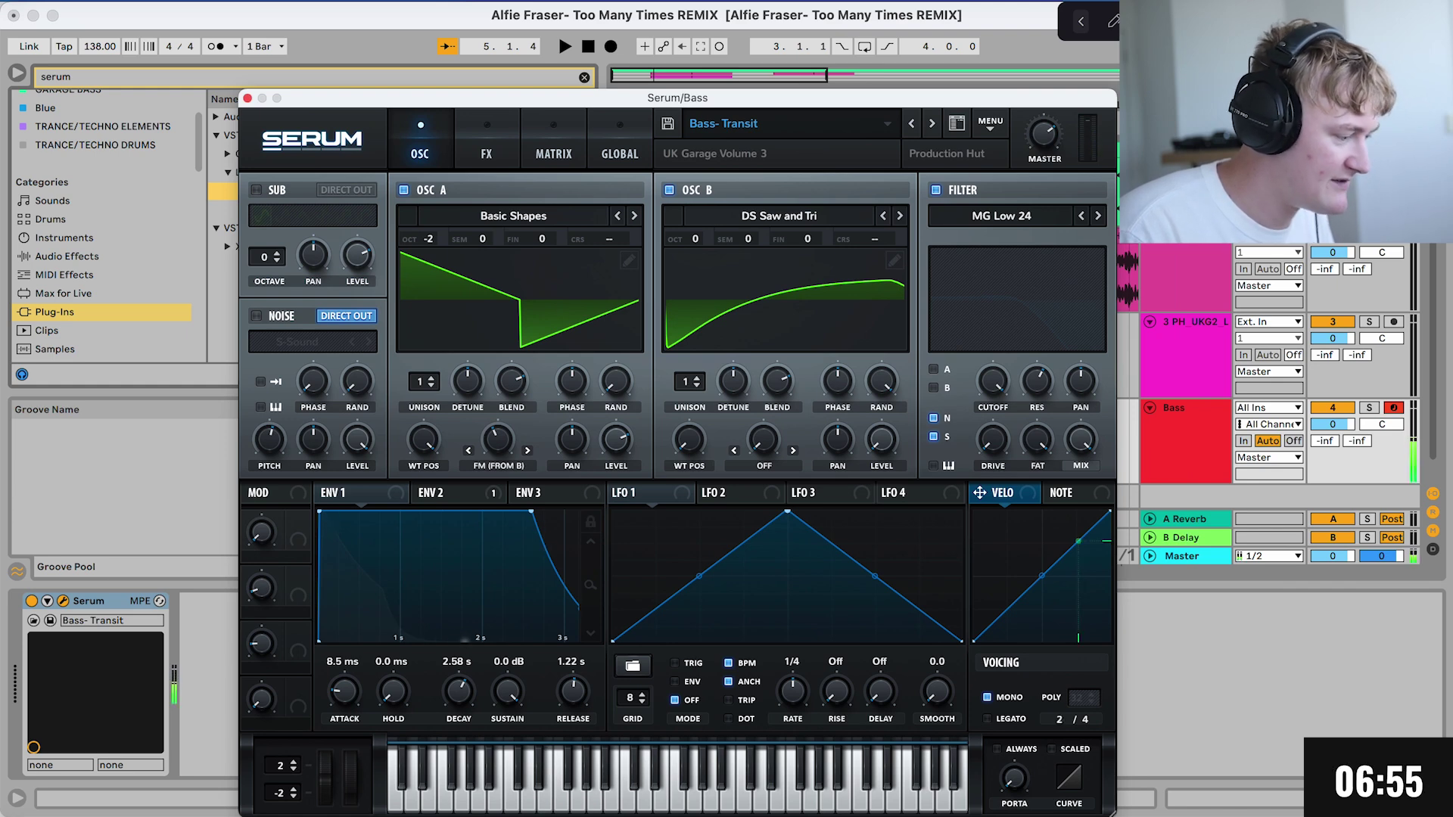
Step: Audition the Bass- Transit sound against the acapella and drum loops, and close the Serum window
{"action": "left_click_drag", "start_coordinate": [678, 98], "coordinate": [683, 289]}
{"action": "key", "text": "space"}
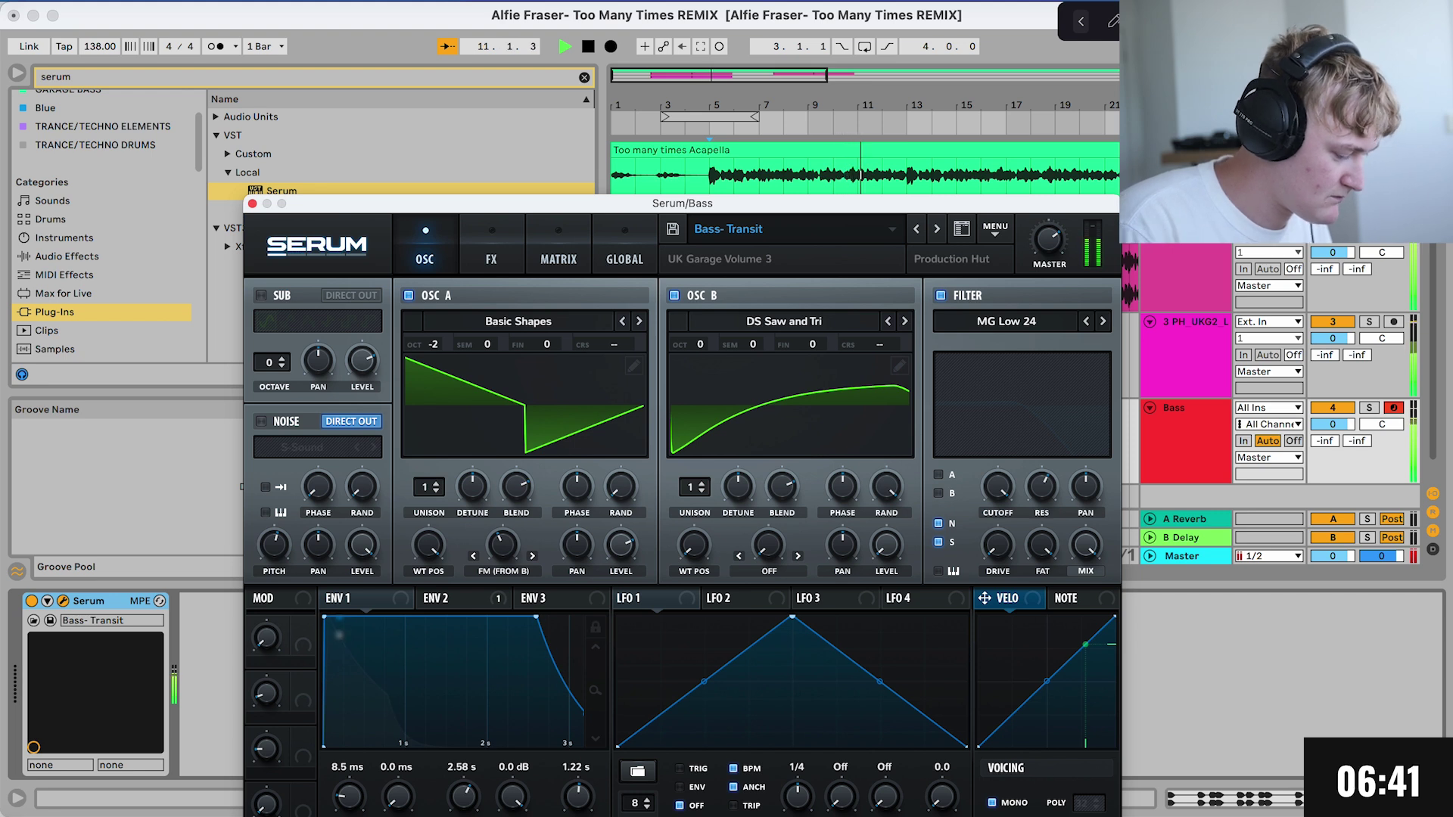
{"action": "key", "text": "XF86AudioRaiseVolume"}
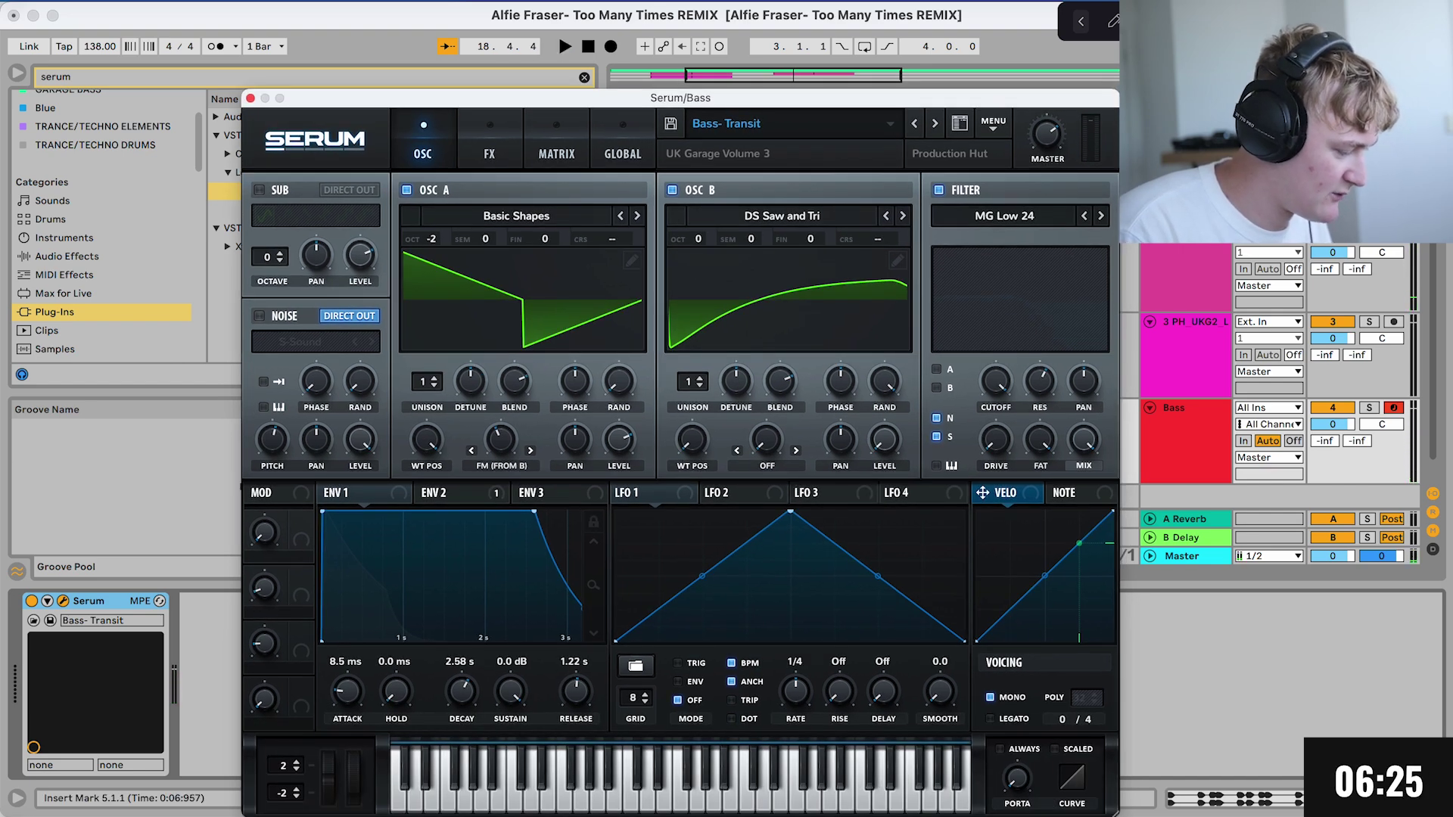
{"action": "left_click", "coordinate": [251, 99]}
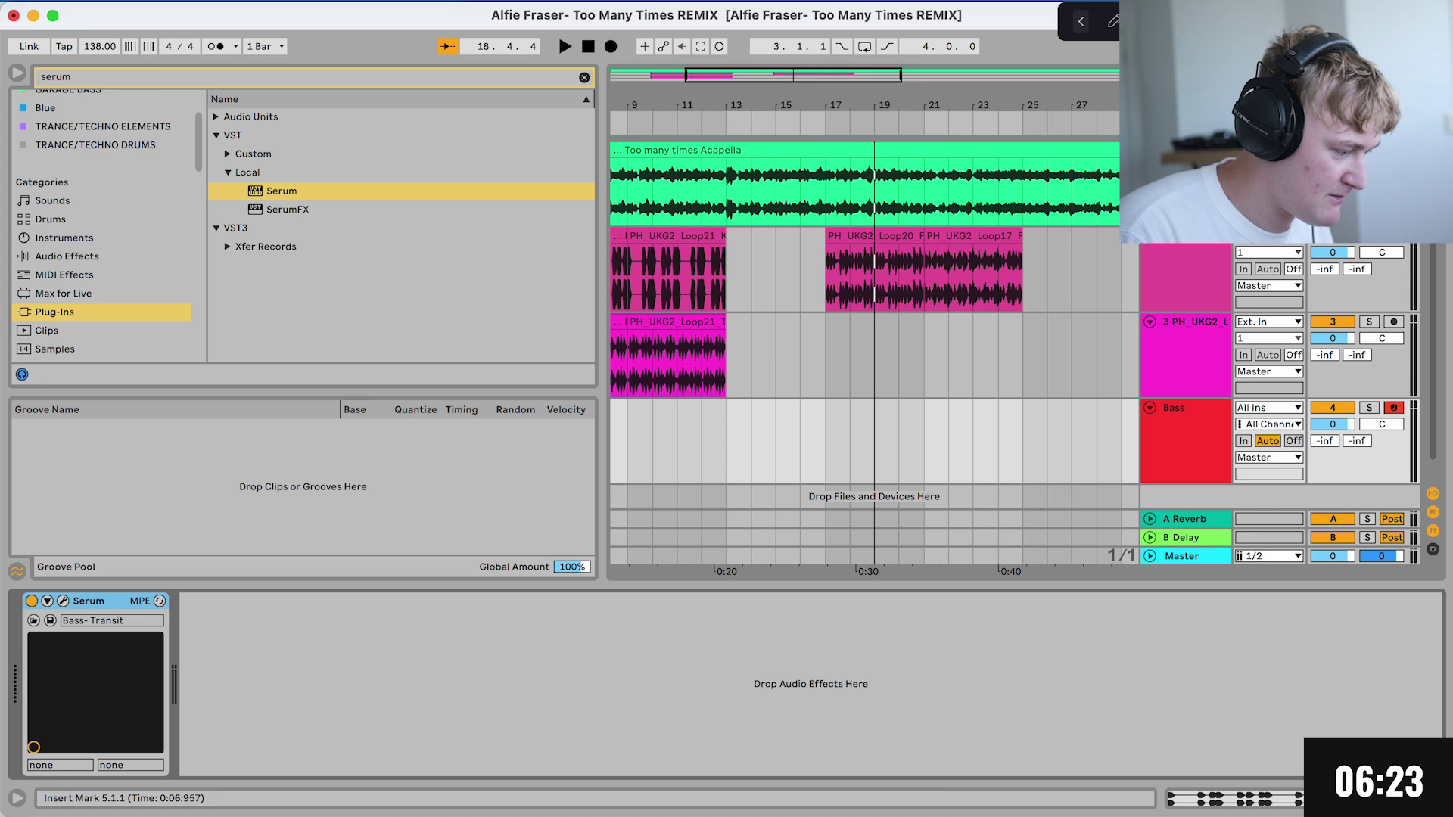
Step: Insert an empty four-bar MIDI clip on the Bass track from bar 17 to bar 21
{"action": "left_click_drag", "start_coordinate": [900, 441], "coordinate": [826, 441]}
{"action": "right_click", "coordinate": [908, 426]}
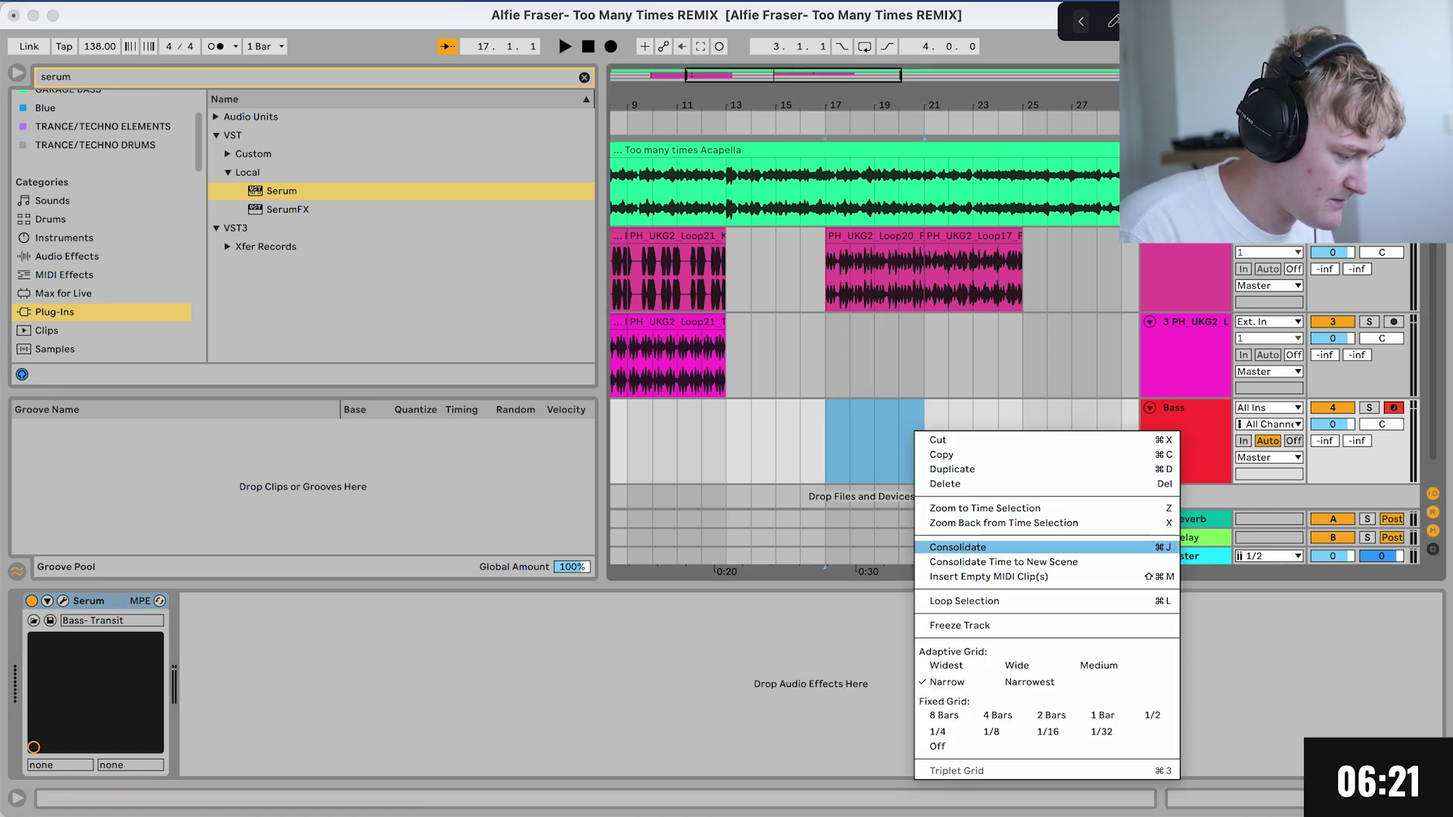
{"action": "left_click", "coordinate": [961, 571]}
Step: Add a one-beat F3 note at the start of the Bass clip and transpose it down an octave to F2
{"action": "scroll", "coordinate": [305, 705], "scroll_direction": "down", "scroll_amount": 3}
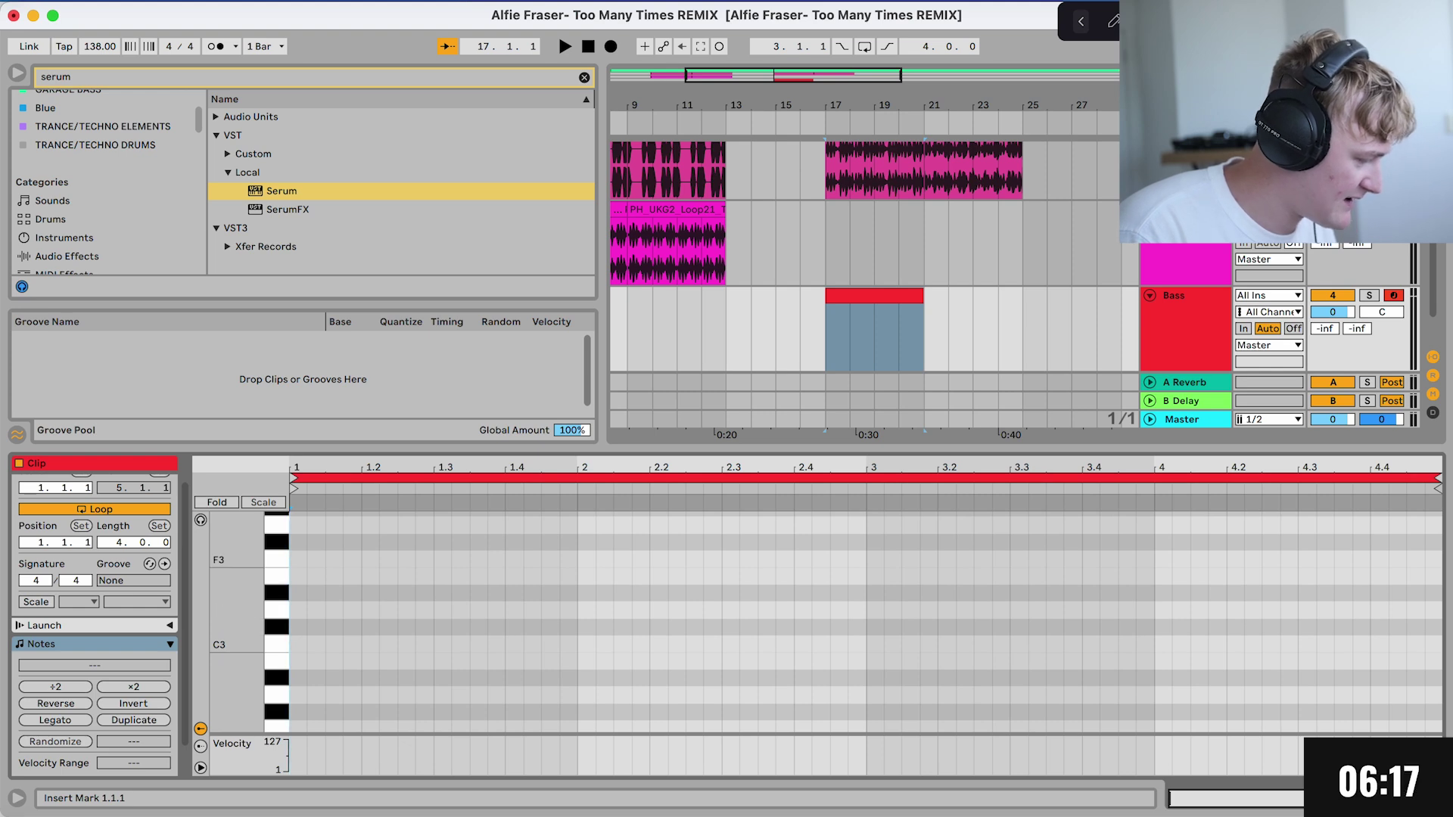
{"action": "double_click", "coordinate": [325, 558]}
{"action": "key", "text": "space"}
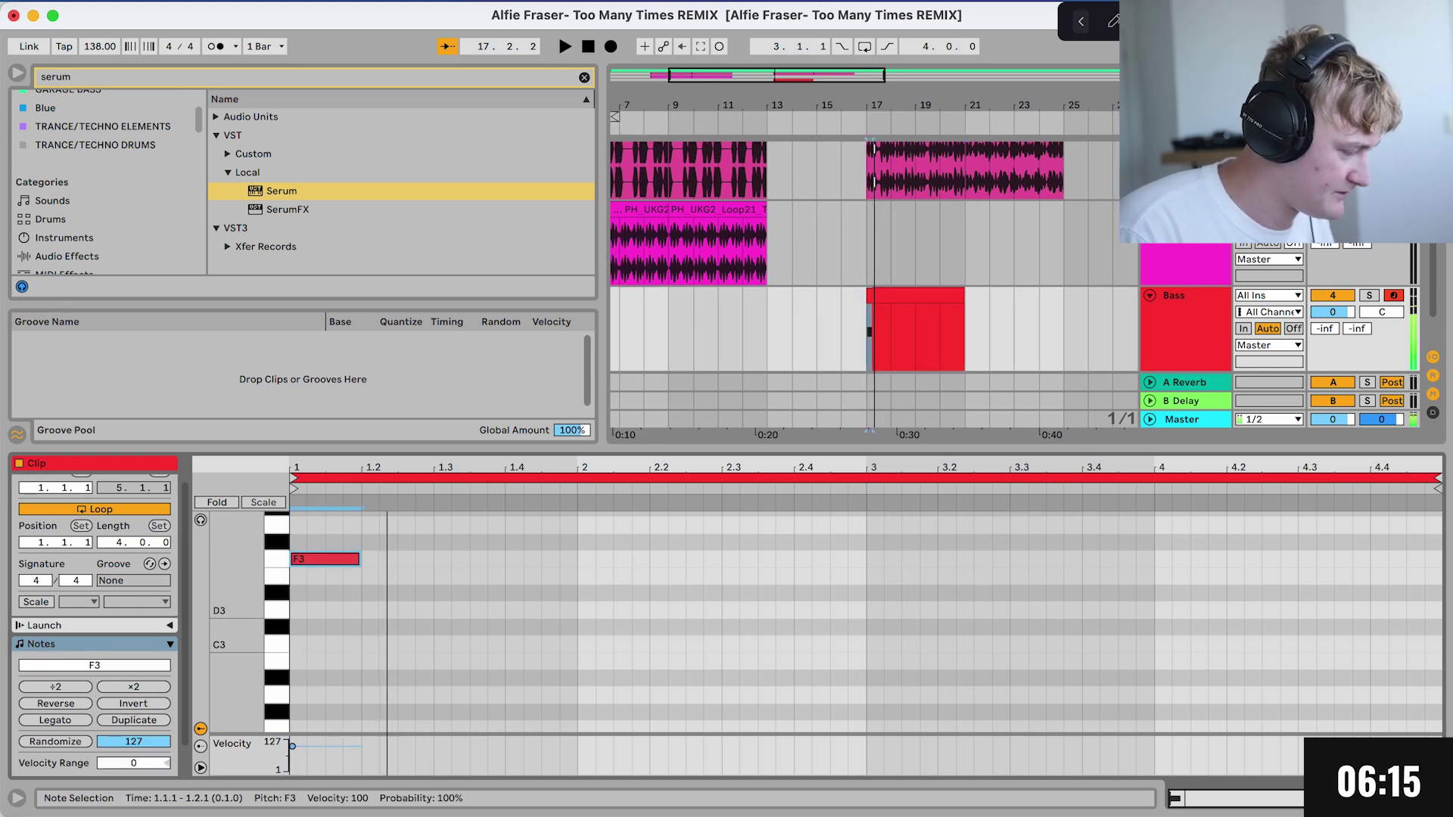
{"action": "key", "text": "shift+Down"}
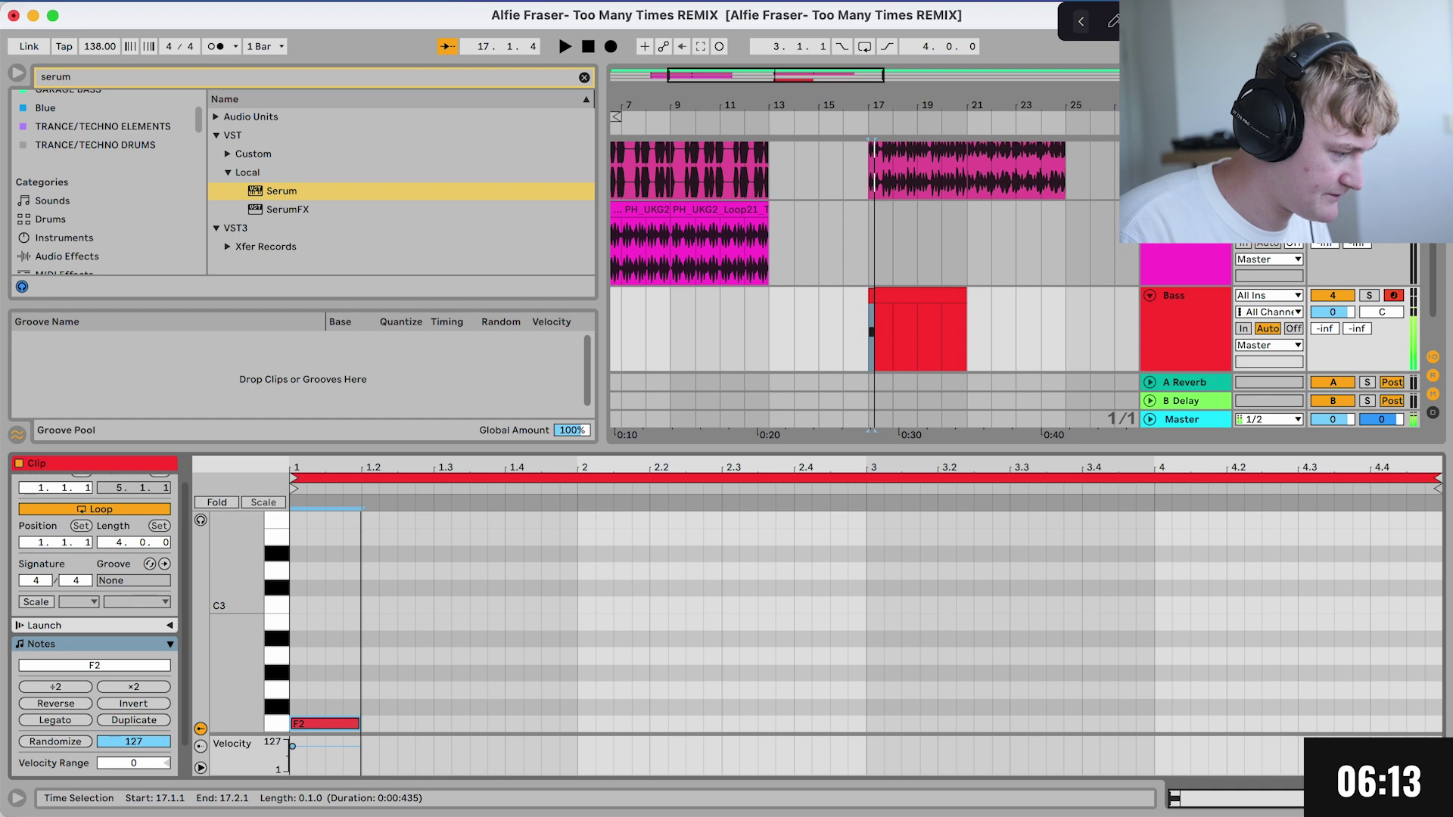
Step: Move the Bass clip to start at bar 5 and play it together with the loops
{"action": "left_click_drag", "start_coordinate": [987, 308], "coordinate": [691, 308]}
{"action": "scroll", "coordinate": [700, 318], "scroll_direction": "left", "scroll_amount": 2}
{"action": "scroll", "coordinate": [700, 318], "scroll_direction": "down", "scroll_amount": 1}
{"action": "key", "text": "space"}
{"action": "left_click", "coordinate": [488, 605]}
{"action": "scroll", "coordinate": [488, 605], "scroll_direction": "down", "scroll_amount": 2}
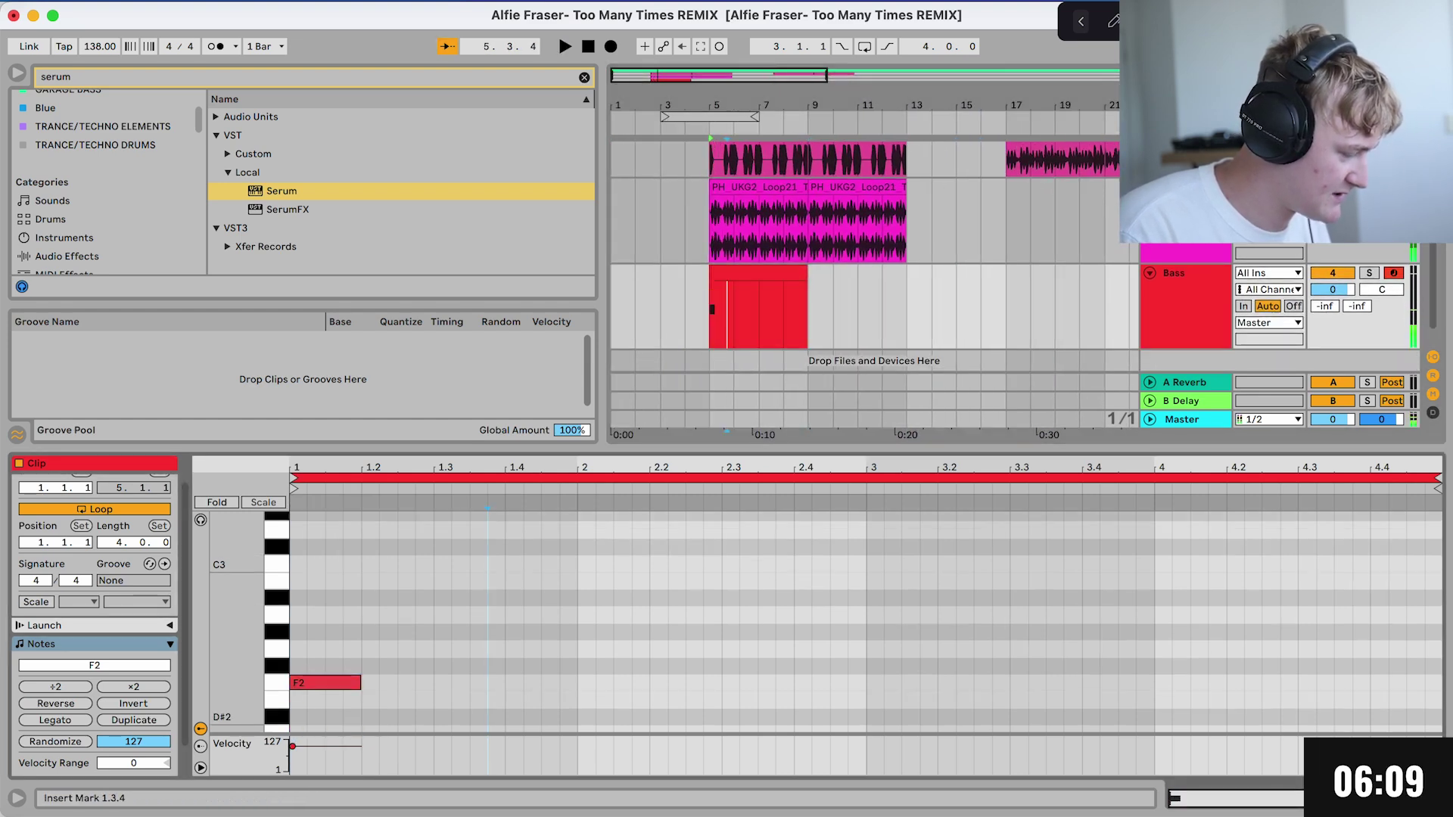
{"action": "key", "text": "space"}
Step: Duplicate the F2 note and shift the copy to 1.3.3, checking it against playback
{"action": "key", "text": "super+a"}
{"action": "key", "text": "super+d"}
{"action": "key", "text": "space"}
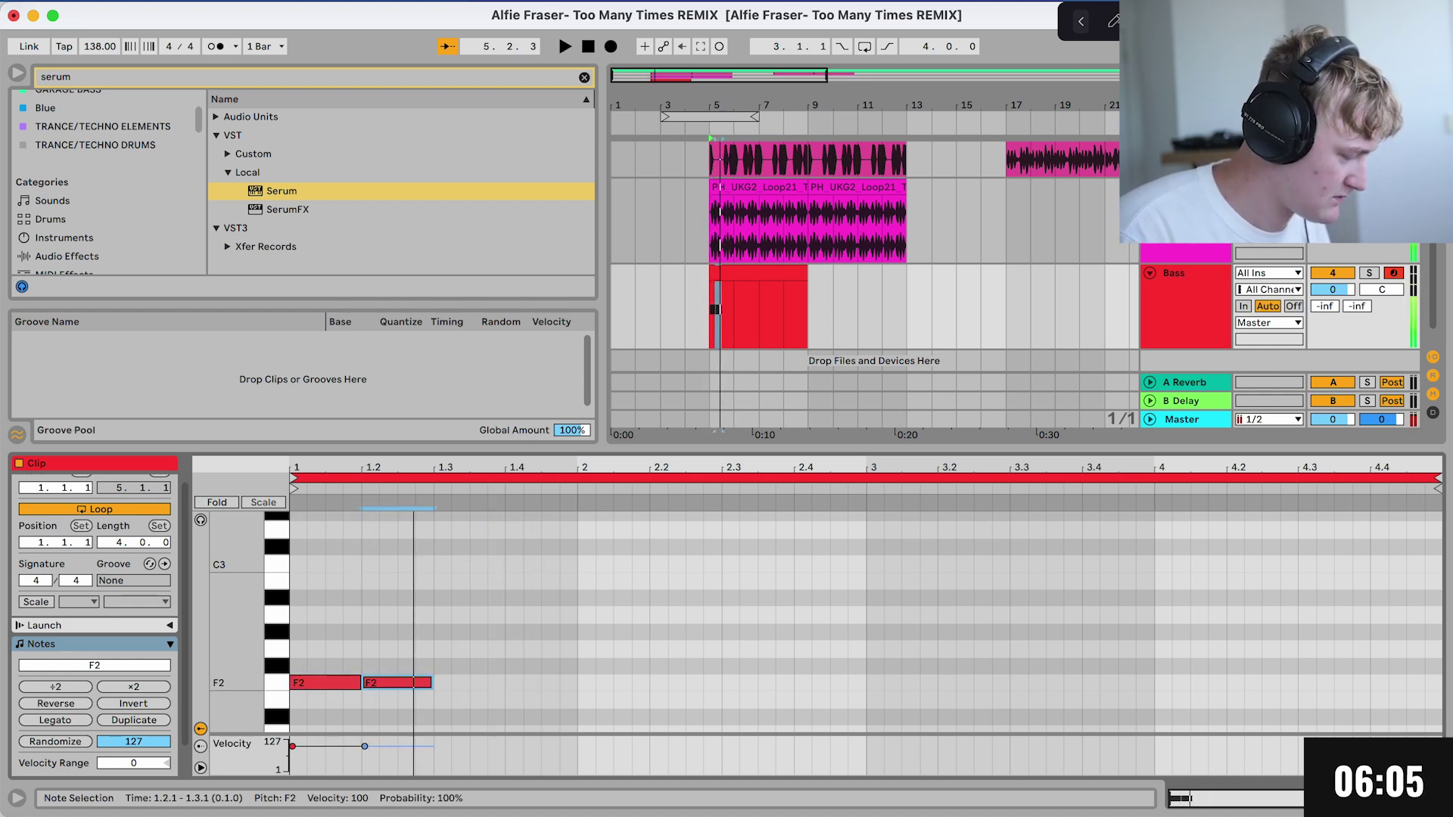
{"action": "key", "text": "Right"}
{"action": "key", "text": "Right"}
{"action": "key", "text": "Right"}
{"action": "key", "text": "Right"}
{"action": "key", "text": "Right"}
{"action": "key", "text": "Right"}
{"action": "key", "text": "Right"}
{"action": "key", "text": "Left"}
{"action": "key", "text": "Left"}
{"action": "key", "text": "Left"}
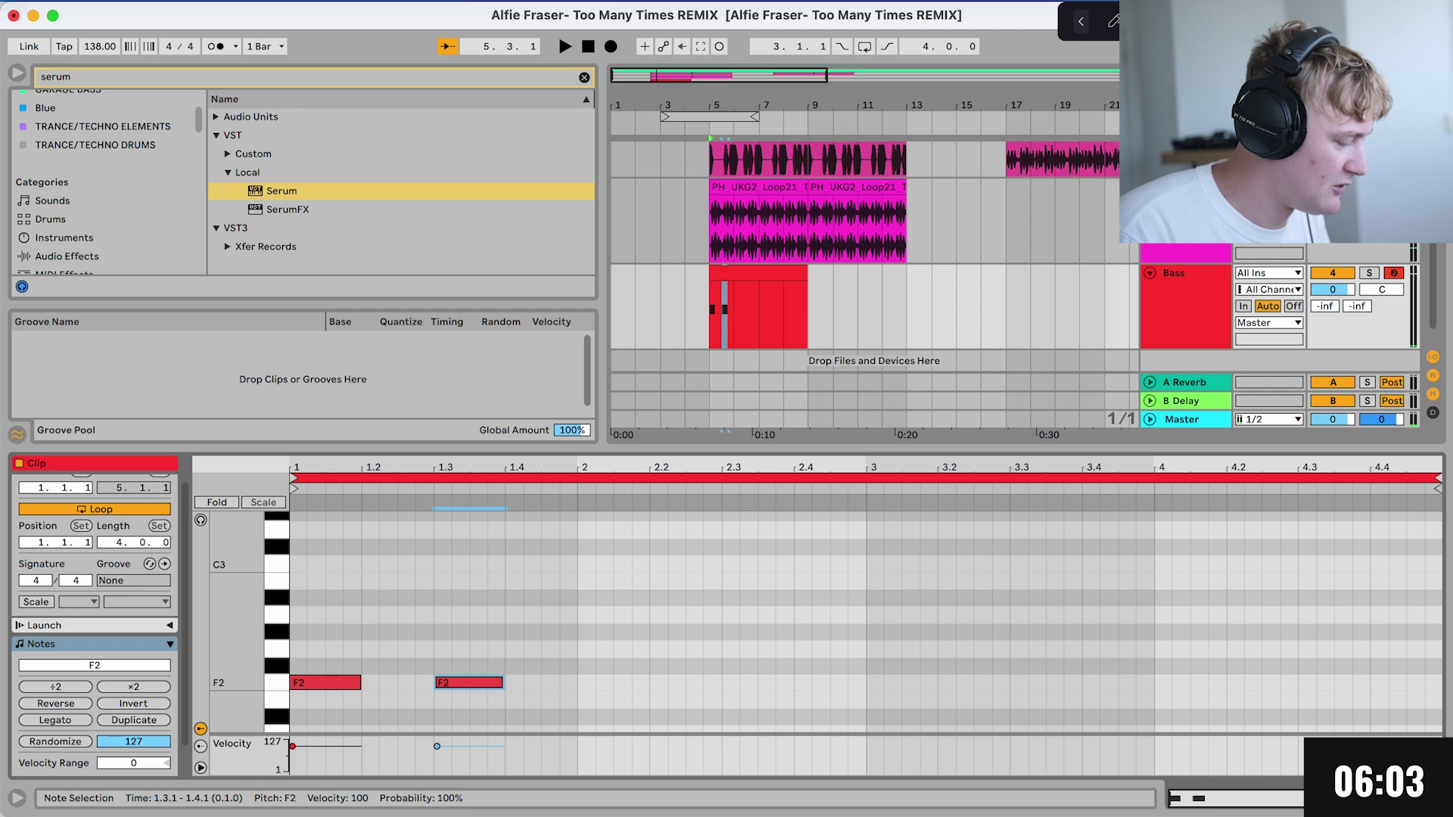
{"action": "key", "text": "Right"}
{"action": "key", "text": "Right"}
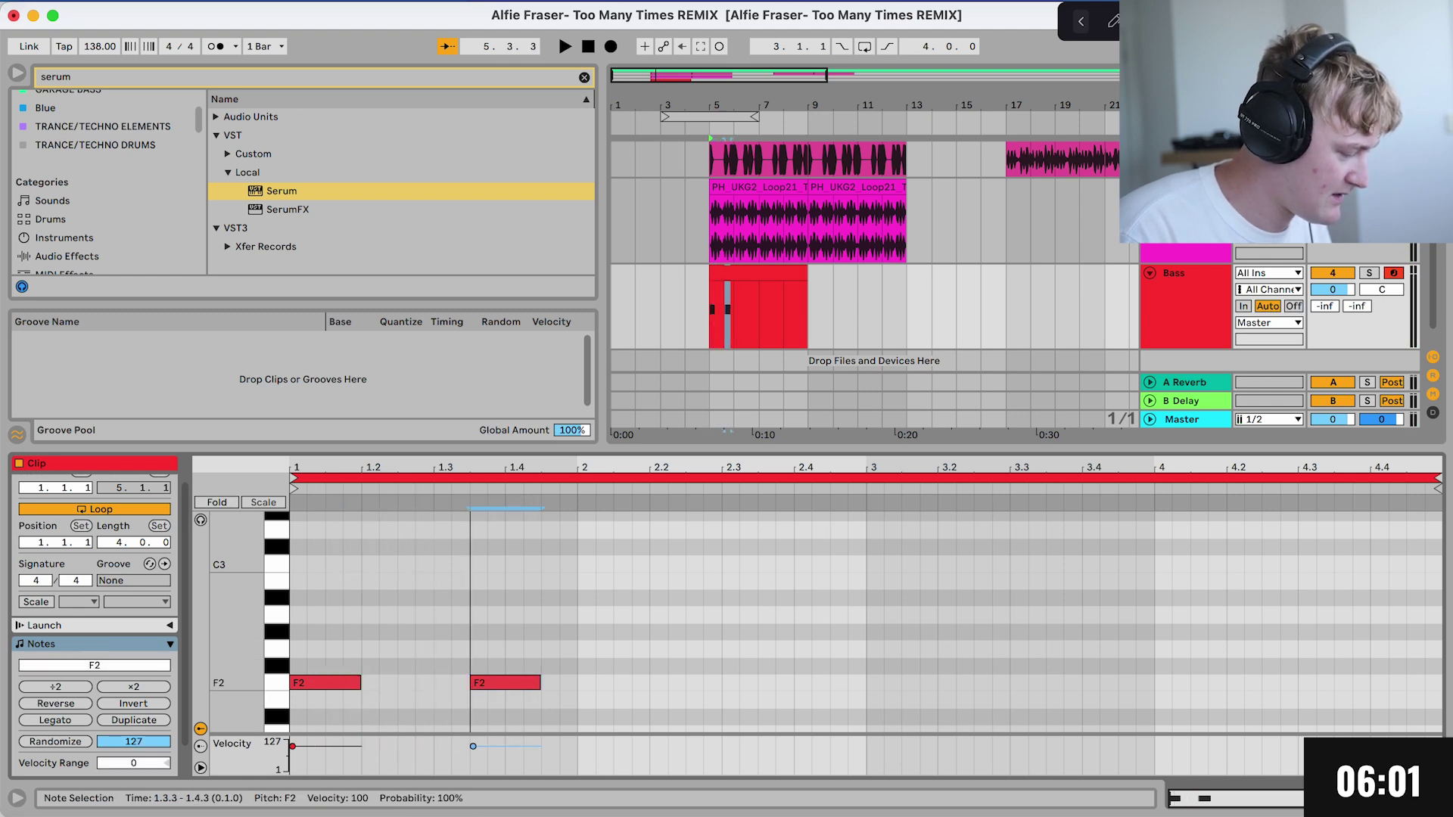
Step: Shorten the second F2 note to 0.0.3, place a copy of it at 2.1.1, and play the pattern
{"action": "key", "text": "space"}
{"action": "key", "text": "shift+Left"}
{"action": "key", "text": "ctrl+d"}
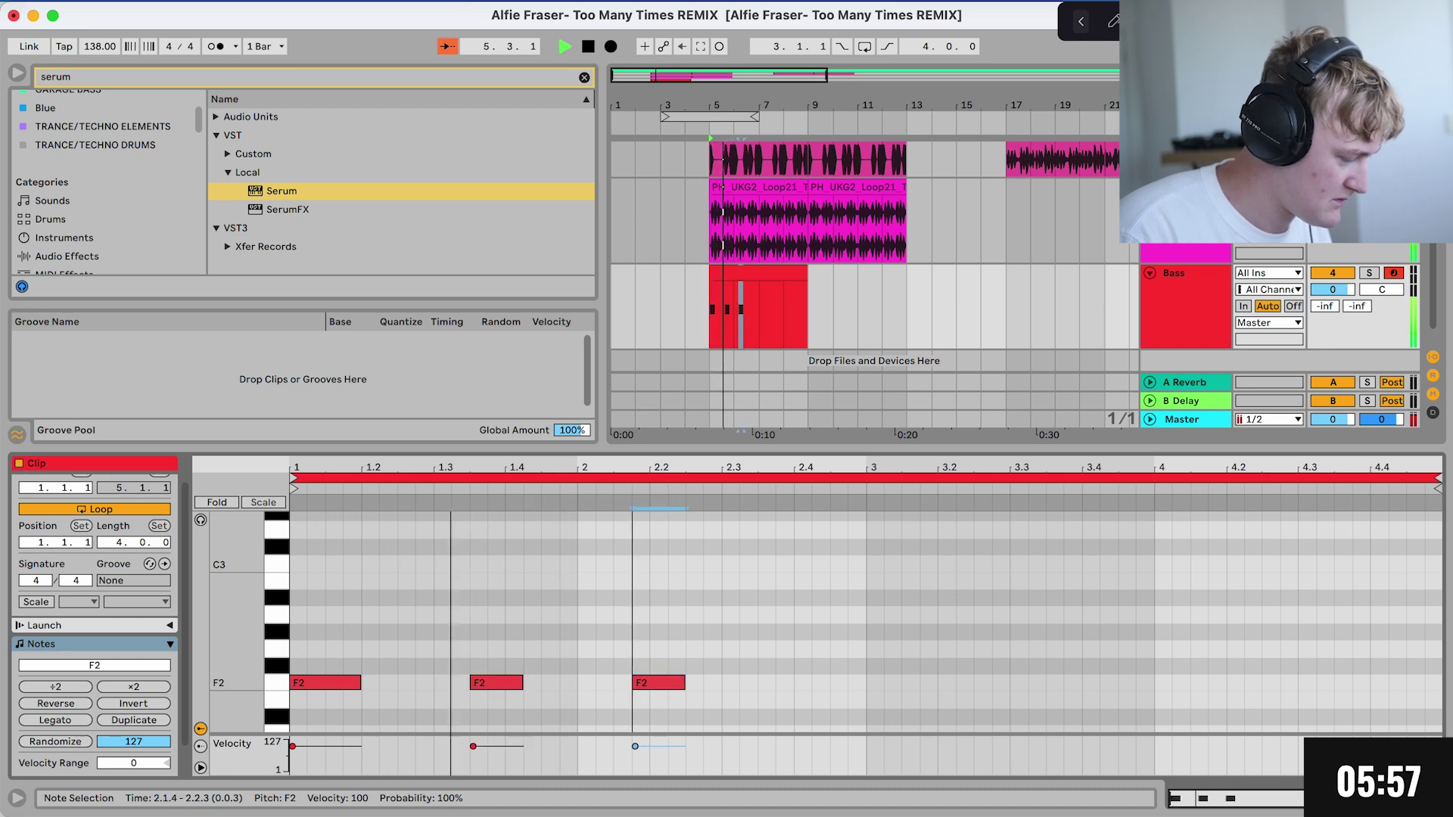
{"action": "key", "text": "Left"}
{"action": "key", "text": "Left"}
{"action": "key", "text": "Left"}
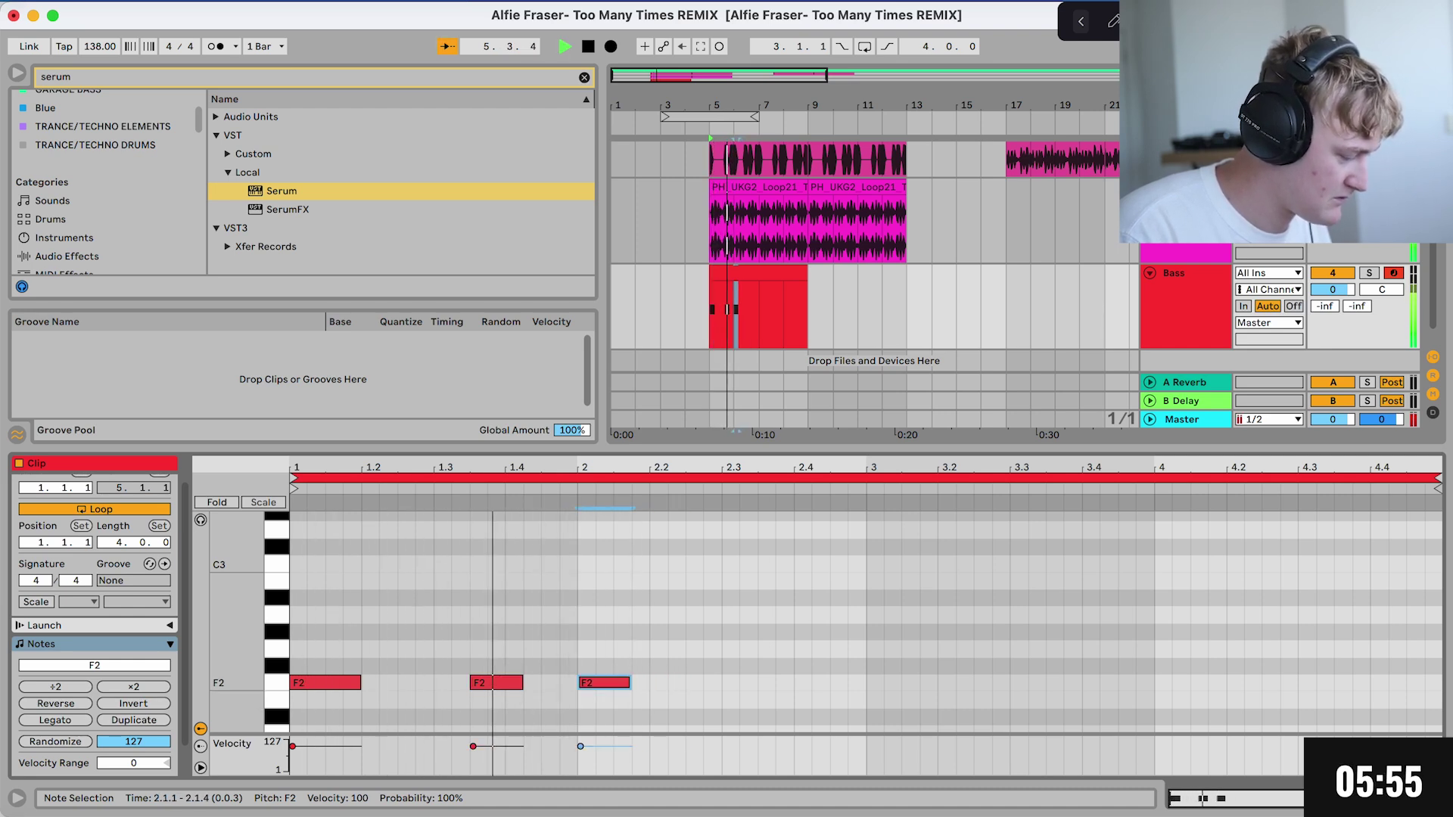
{"action": "key", "text": "space"}
{"action": "key", "text": "space"}
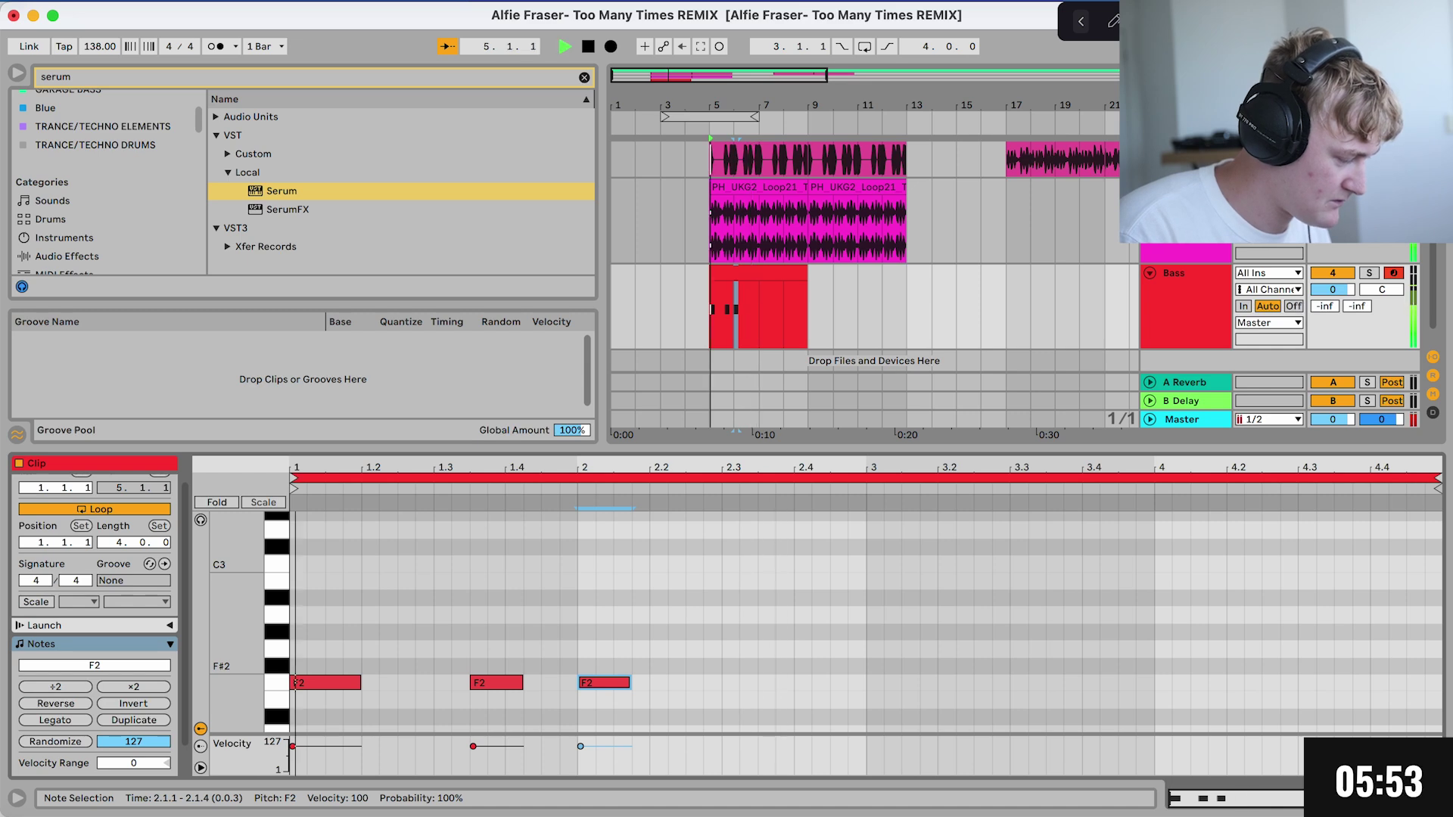
Step: Duplicate the F2 note at 2.1.1, position the copy at 2.3.3, and add another copy directly after it
{"action": "key", "text": "ctrl+d"}
{"action": "key", "text": "Right"}
{"action": "key", "text": "Right"}
{"action": "key", "text": "Right"}
{"action": "key", "text": "Right"}
{"action": "key", "text": "Right"}
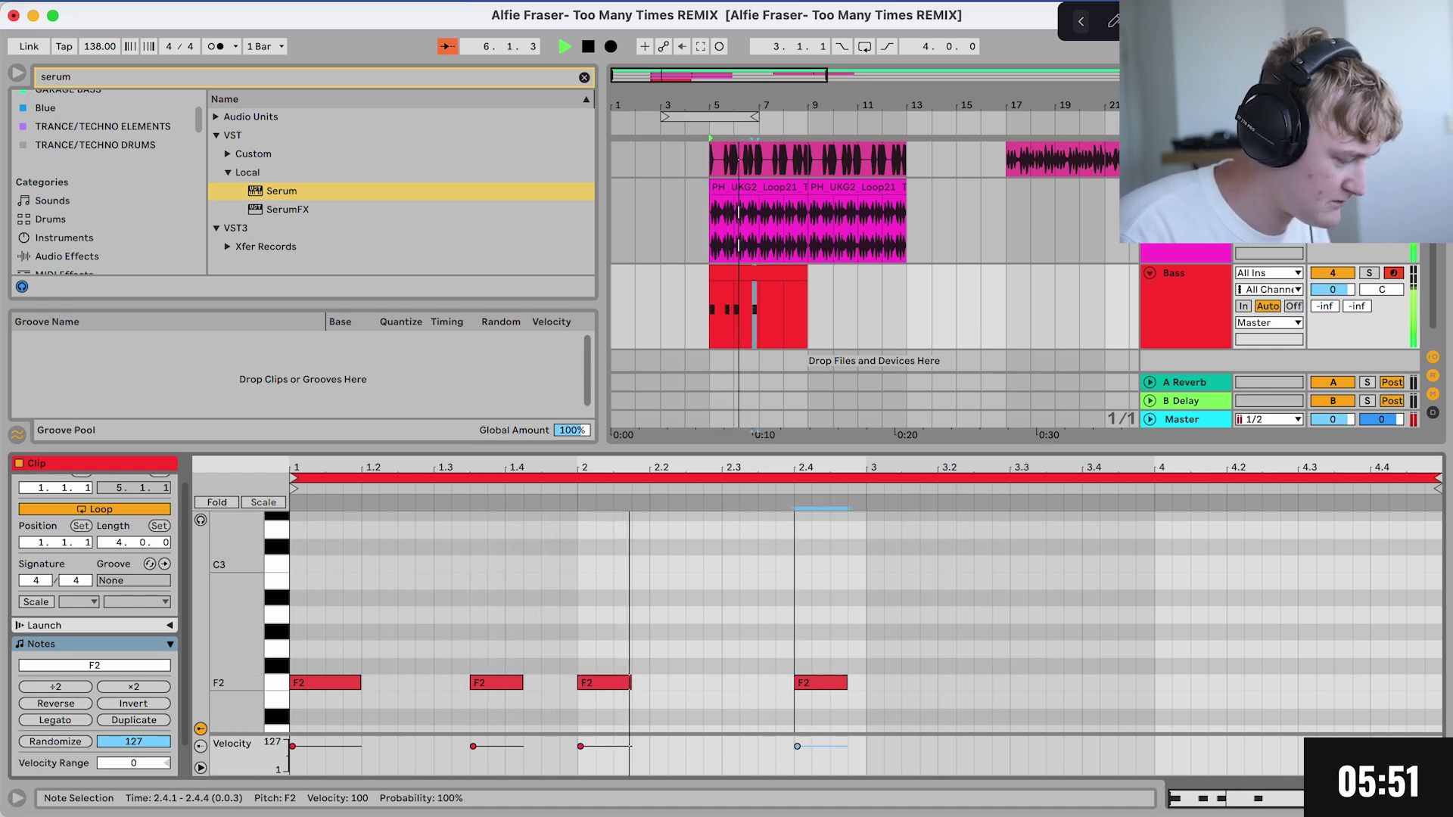
{"action": "key", "text": "Left"}
{"action": "key", "text": "Left"}
{"action": "key", "text": "super+d"}
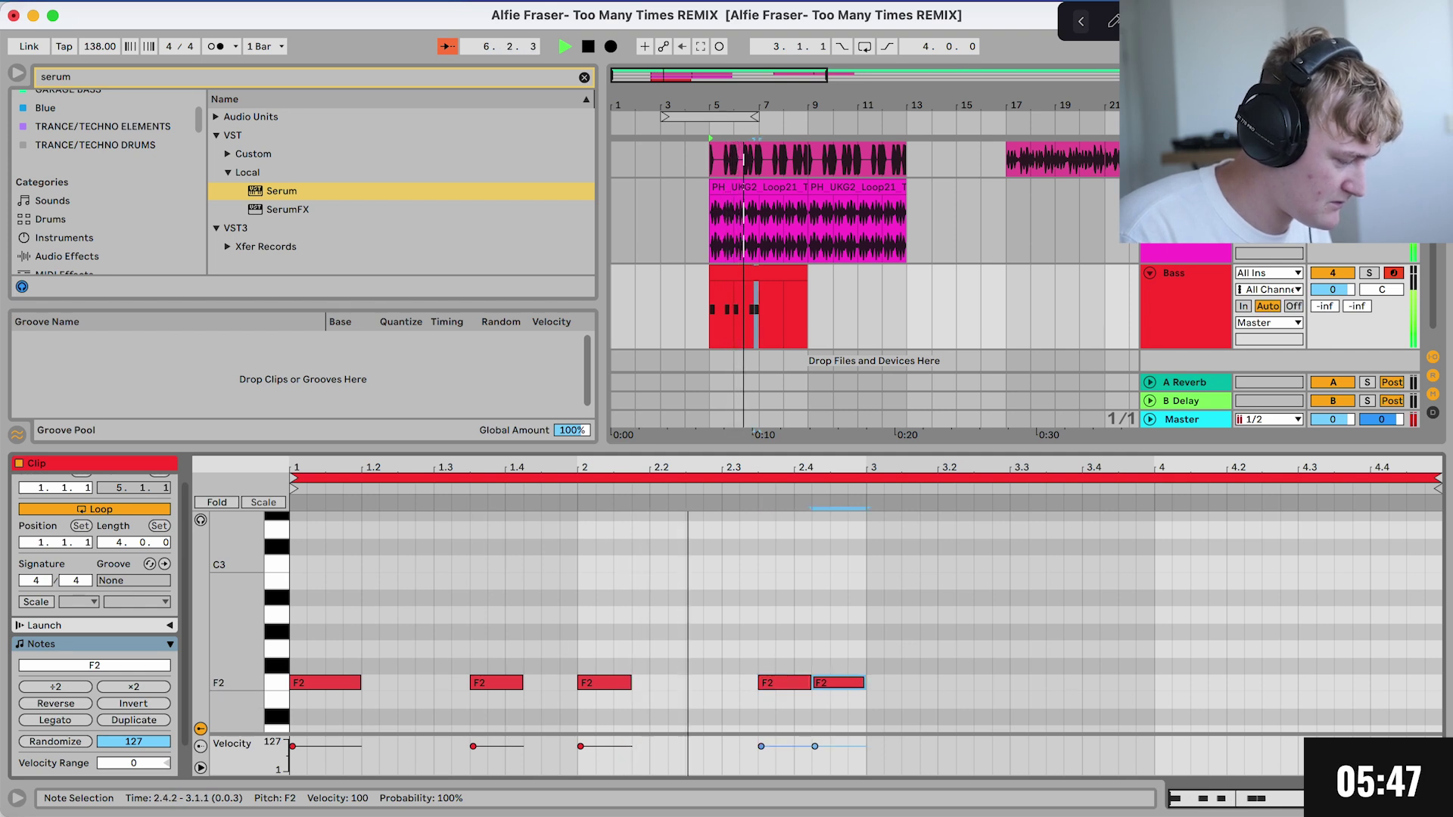
Step: Rearrange the F2 notes at the end of bar 2 to start at 2.3.2, 2.4.1 and 2.4.4, shortening the first one to 0.0.2
{"action": "left_click", "coordinate": [768, 683]}
{"action": "key", "text": "Left"}
{"action": "key", "text": "super+d"}
{"action": "key", "text": "Left"}
{"action": "key", "text": "super+d"}
{"action": "key", "text": "Left"}
{"action": "key", "text": "Left"}
{"action": "key", "text": "super+d"}
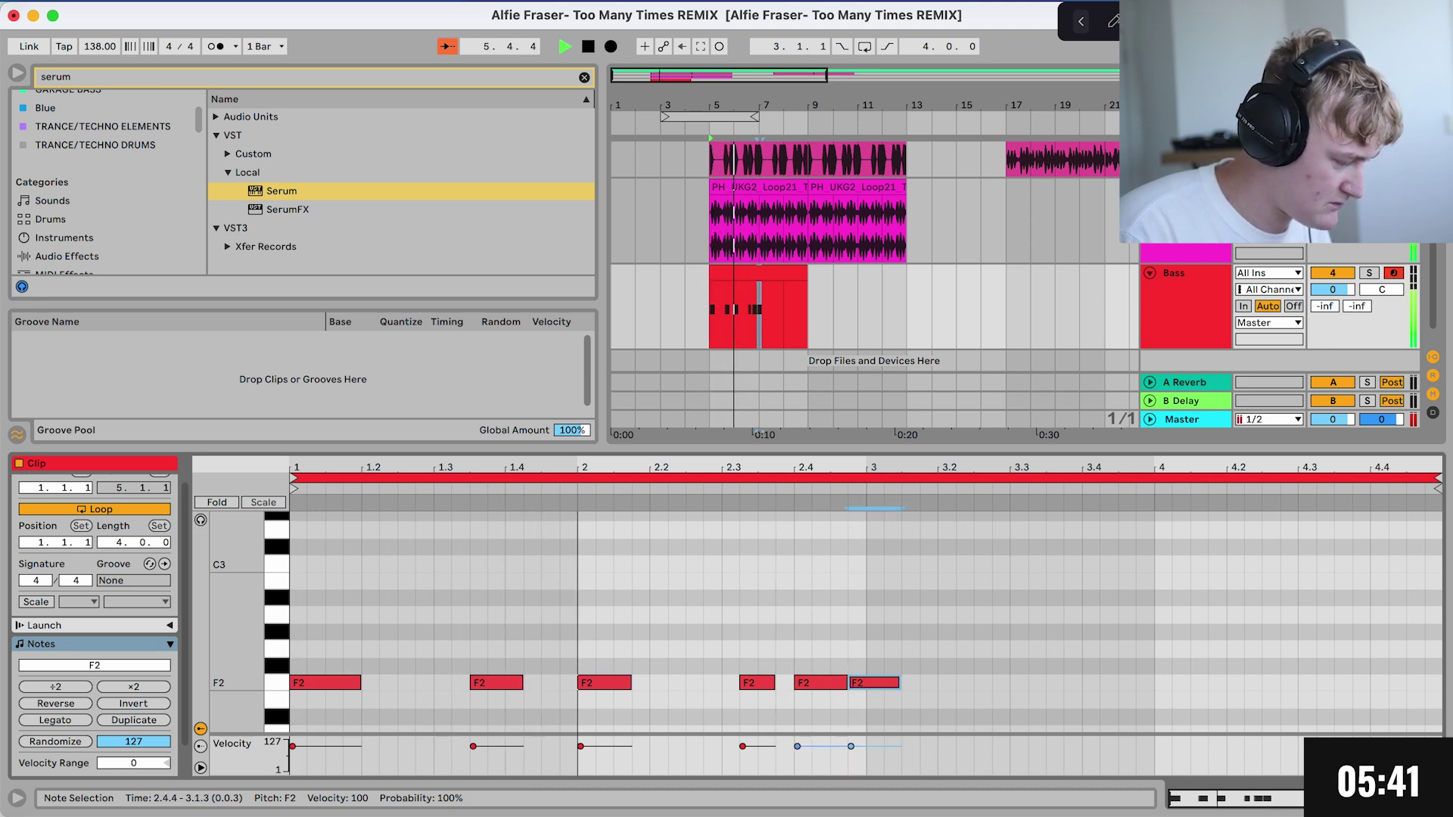
{"action": "key", "text": "Right"}
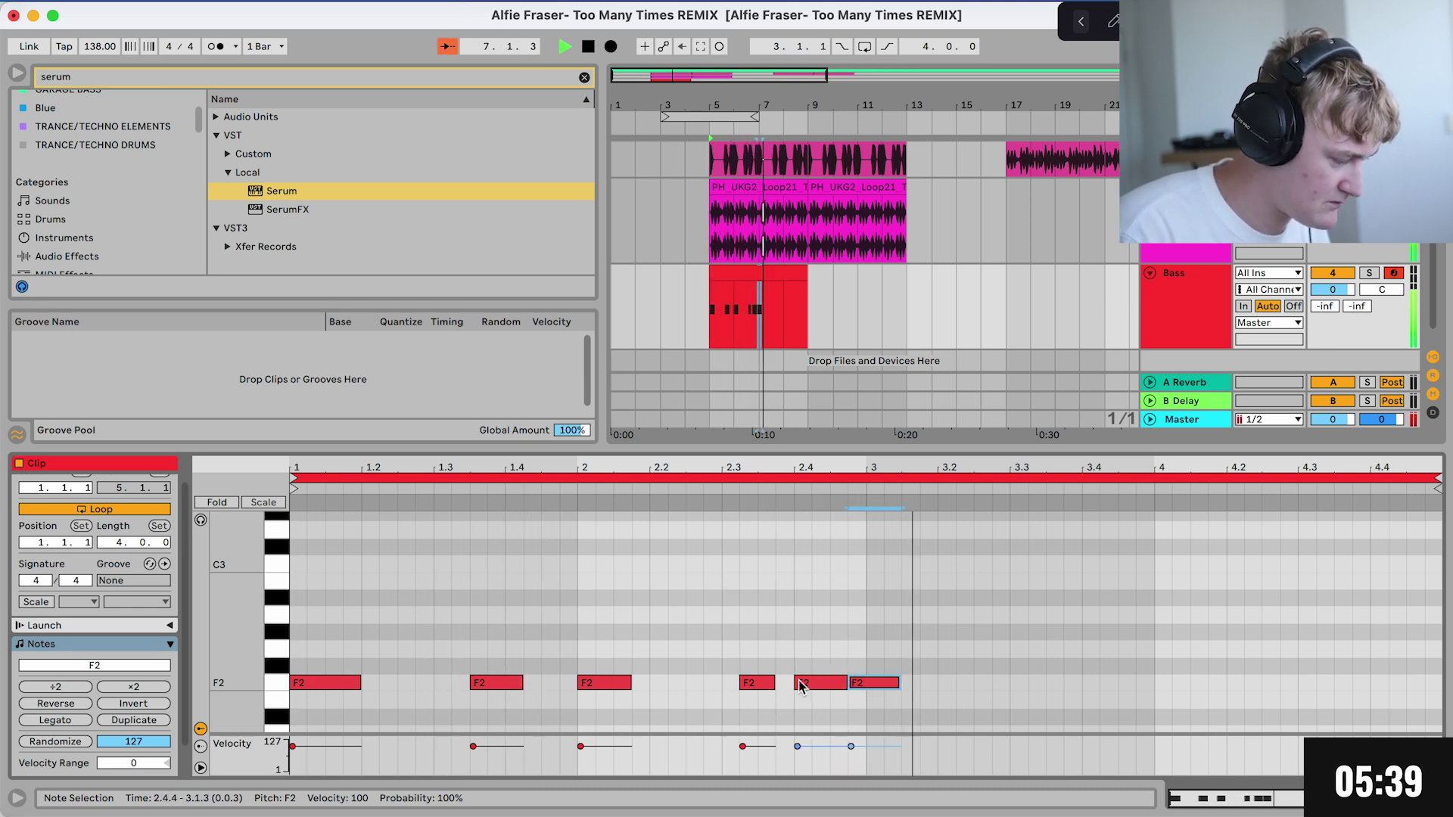
Step: Shorten the F2 note at 1.3.3 to 0.0.2 and place copies of it at 1.4.2 and 2.1.1 during playback
{"action": "scroll", "coordinate": [866, 606], "scroll_direction": "up", "scroll_amount": 3}
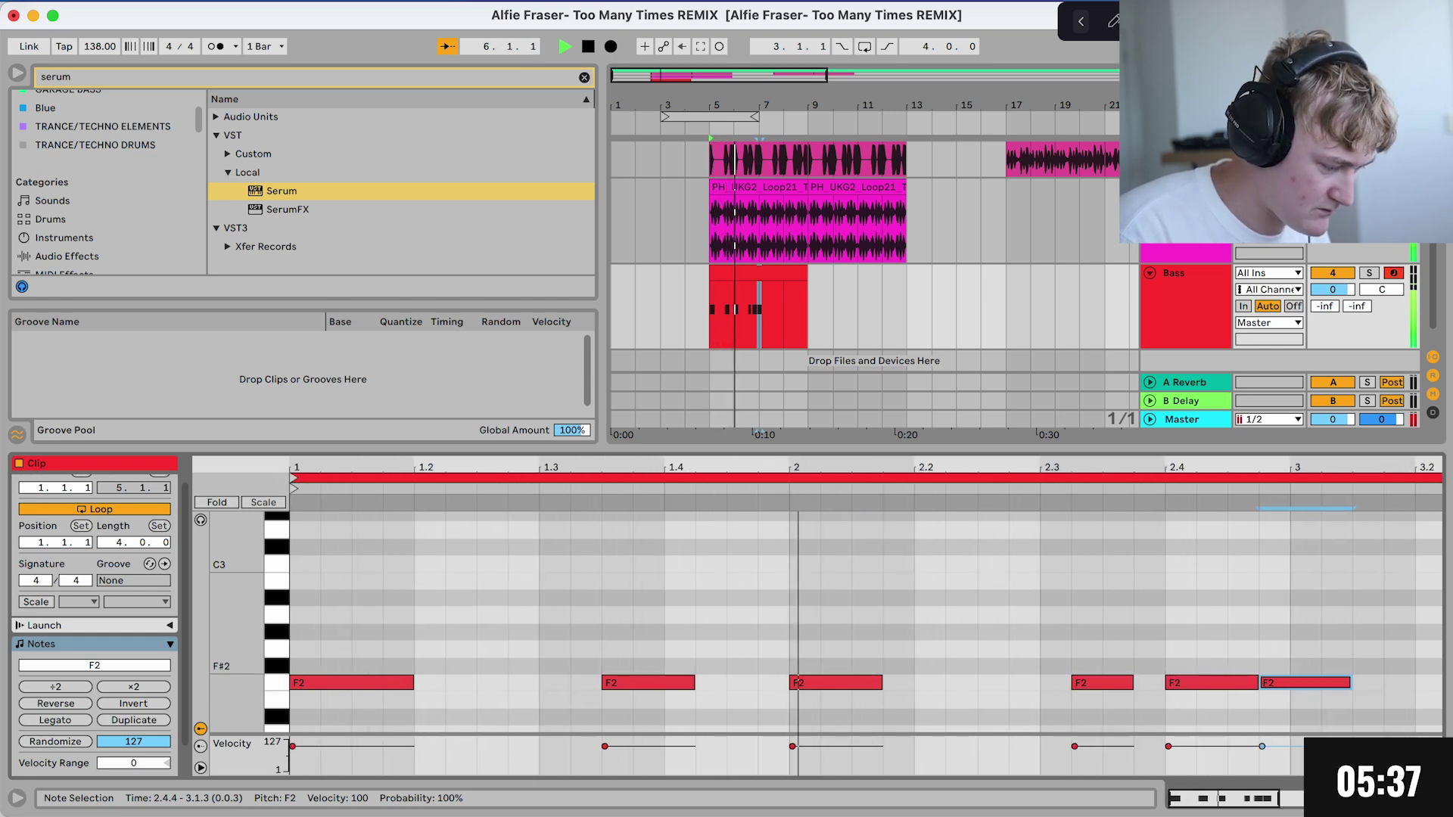
{"action": "key", "text": "space"}
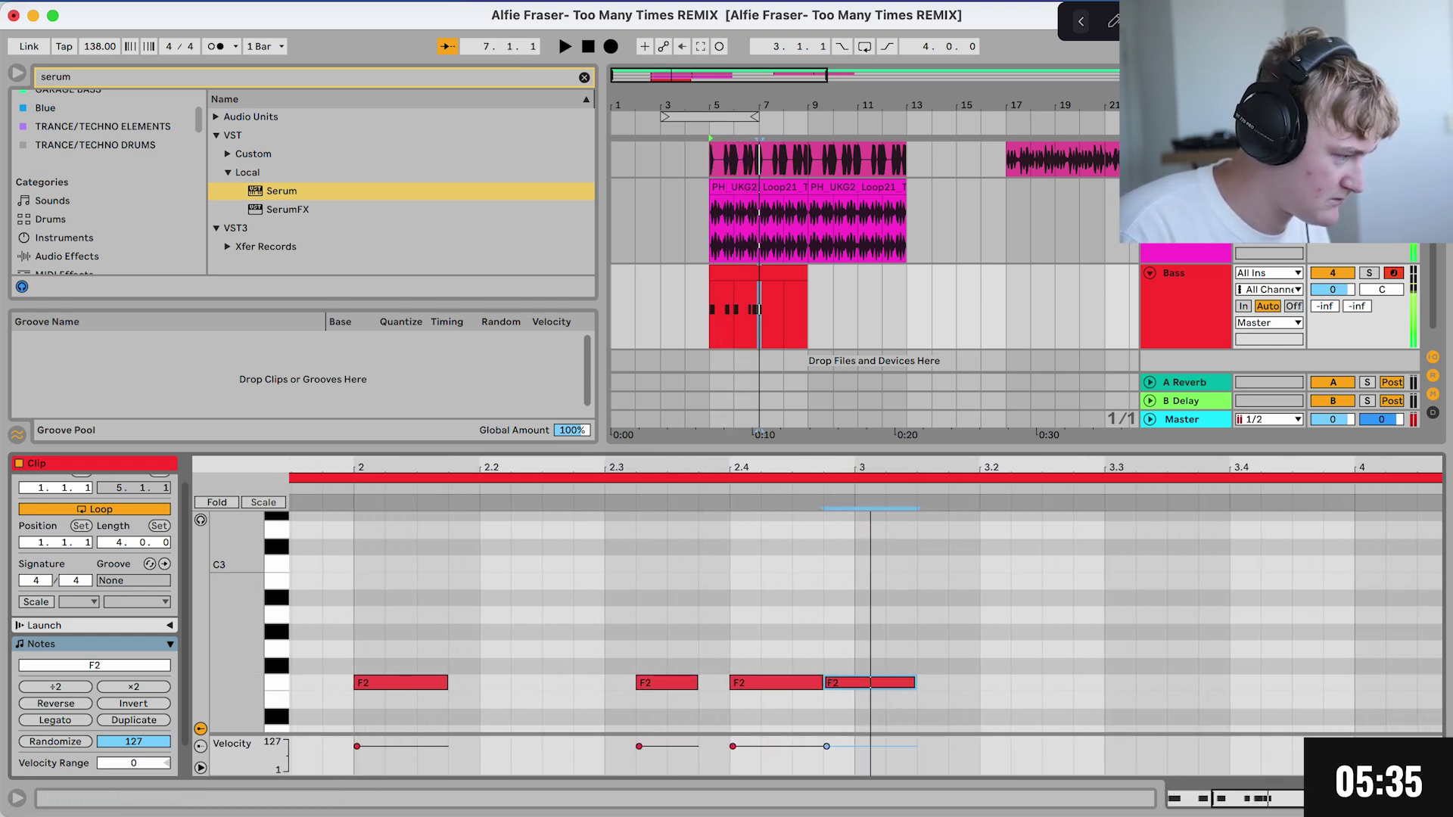
{"action": "key", "text": "space"}
{"action": "key", "text": "minus"}
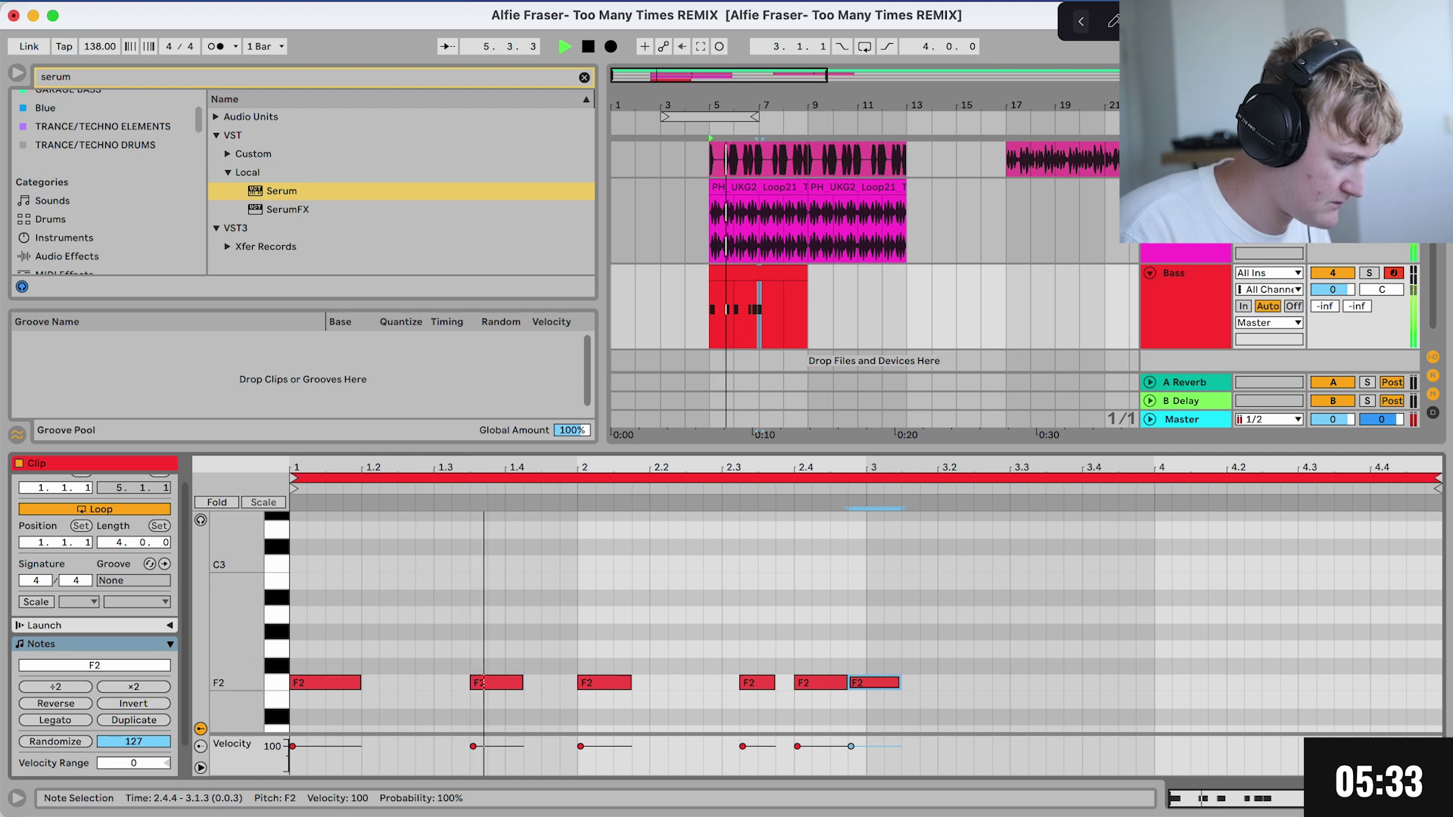
{"action": "left_click", "coordinate": [496, 682]}
{"action": "key", "text": "space"}
{"action": "key", "text": "super+d"}
{"action": "key", "text": "Right"}
{"action": "key", "text": "super+d"}
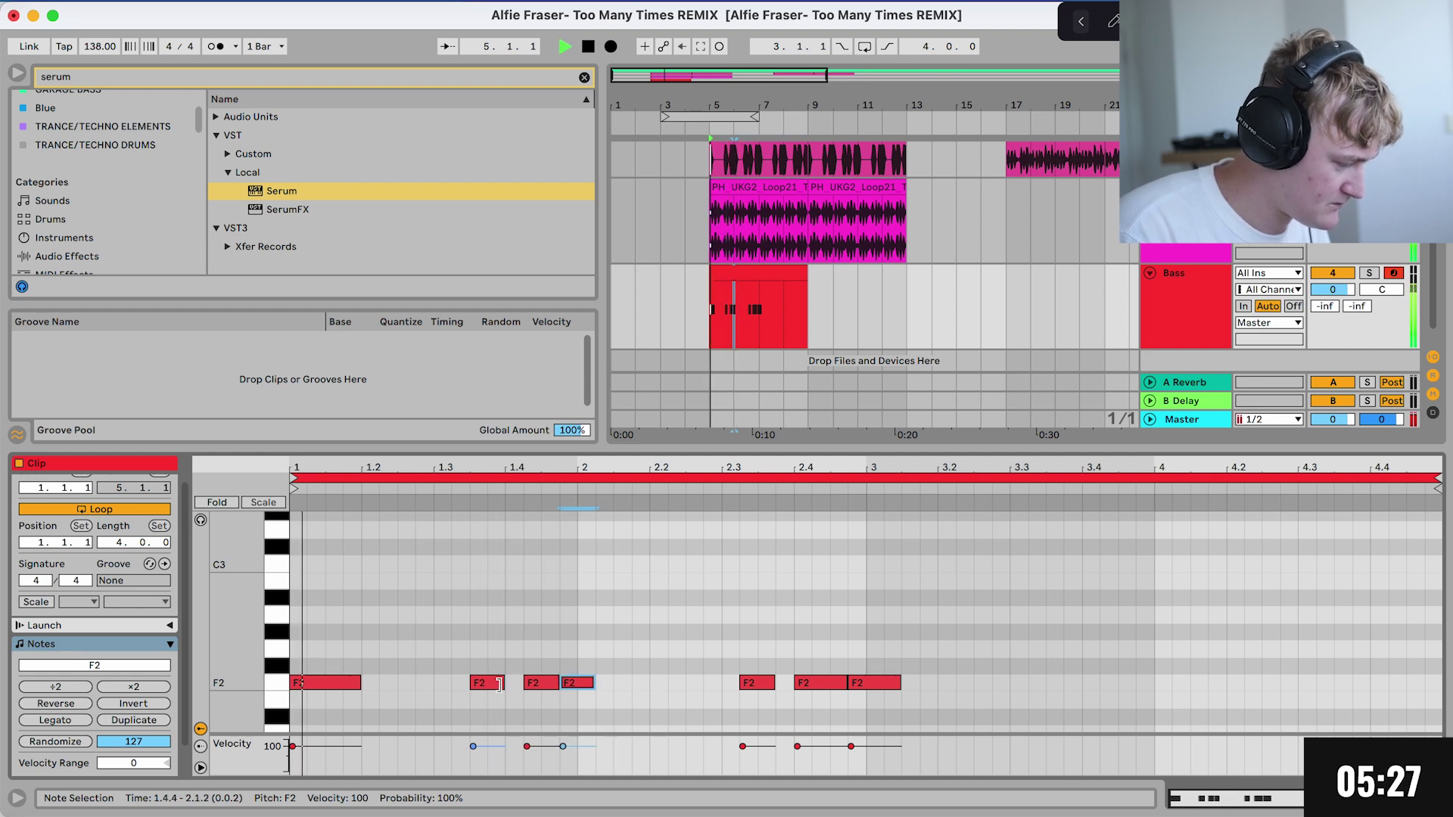
{"action": "key", "text": "Right"}
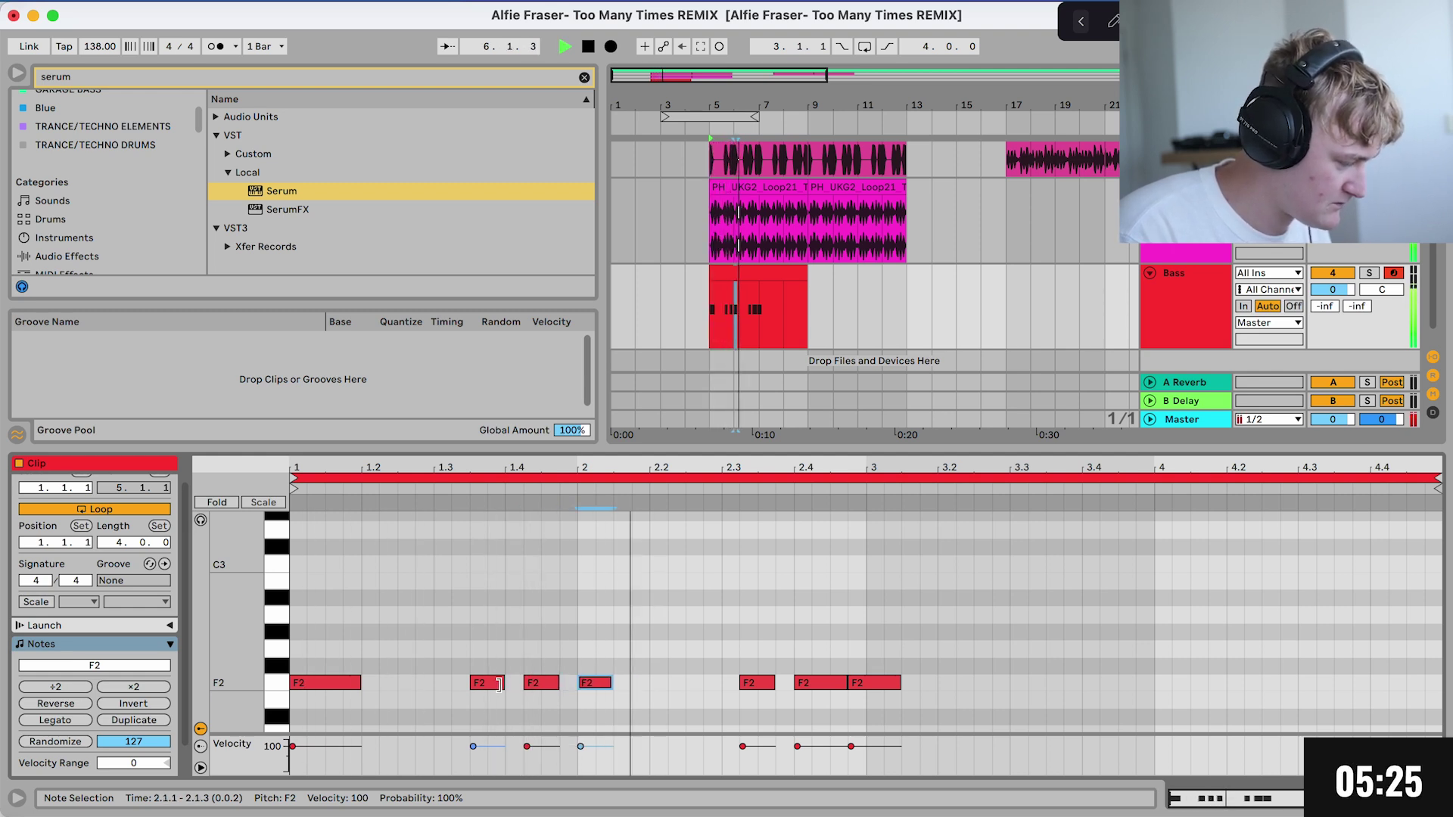
Step: Delete the three F2 notes from 2.3.2 onwards at the end of bar 2
{"action": "left_click_drag", "start_coordinate": [791, 672], "coordinate": [905, 693]}
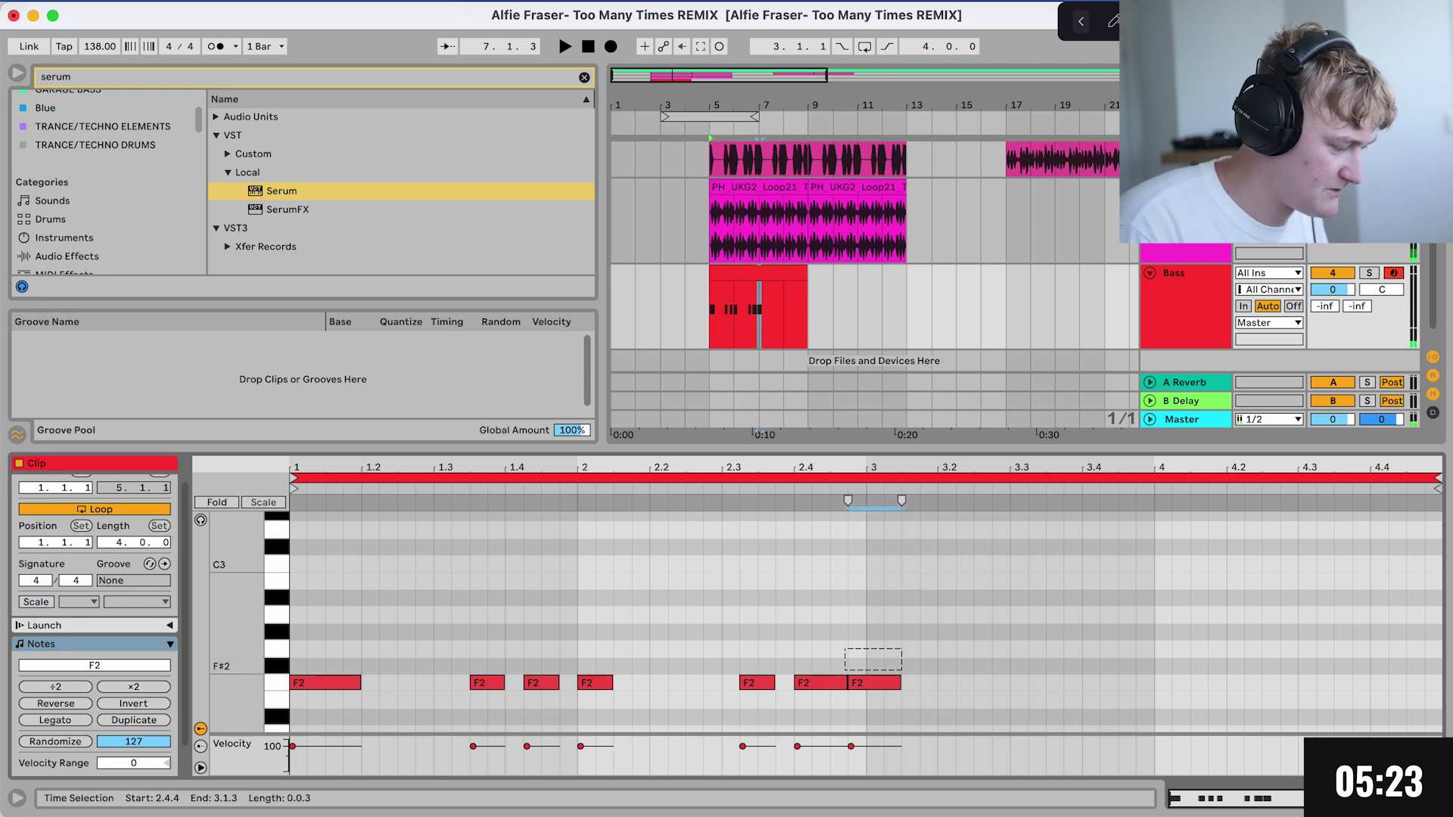
{"action": "key", "text": "Delete"}
{"action": "left_click", "coordinate": [757, 683]}
{"action": "key", "text": "Delete"}
Step: Repeat the three-note pattern of bar 1 at the start of bars 2 and 3, and play it back
{"action": "key", "text": "space"}
{"action": "key", "text": "ctrl+z"}
{"action": "key", "text": "ctrl+z"}
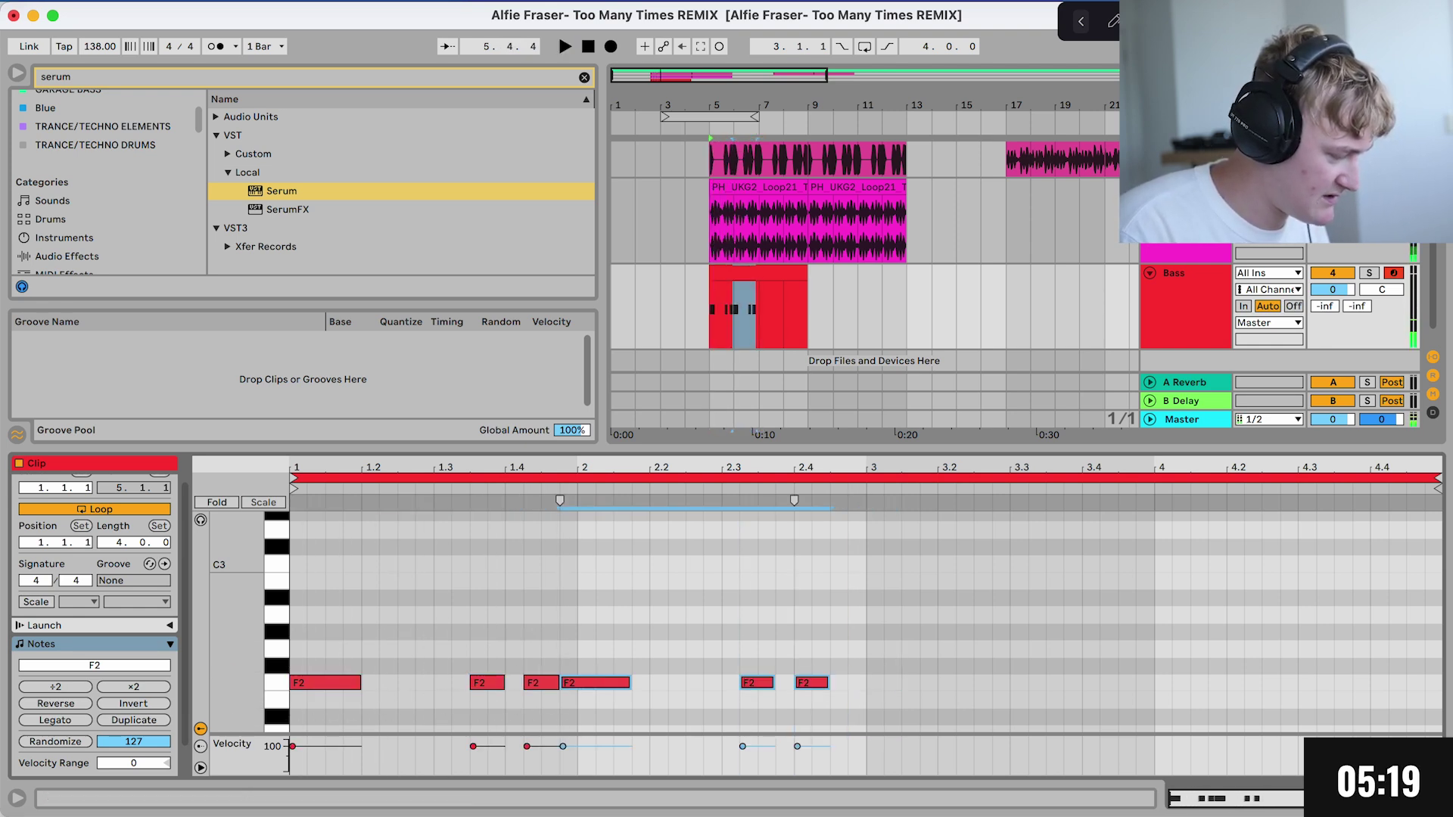
{"action": "key", "text": "Right"}
{"action": "key", "text": "ctrl+d"}
{"action": "key", "text": "space"}
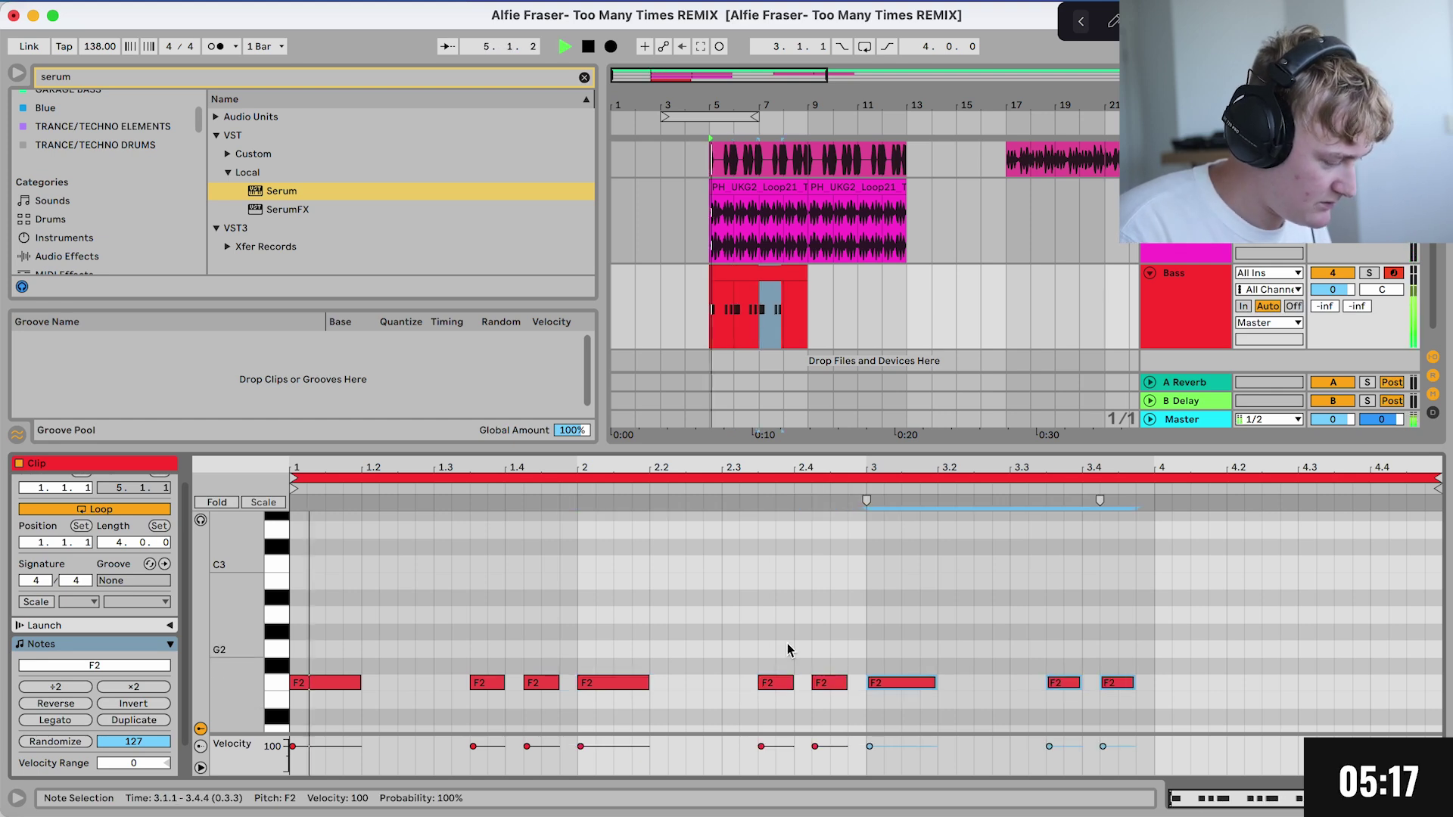
{"action": "key", "text": "XF86AudioRaiseVolume"}
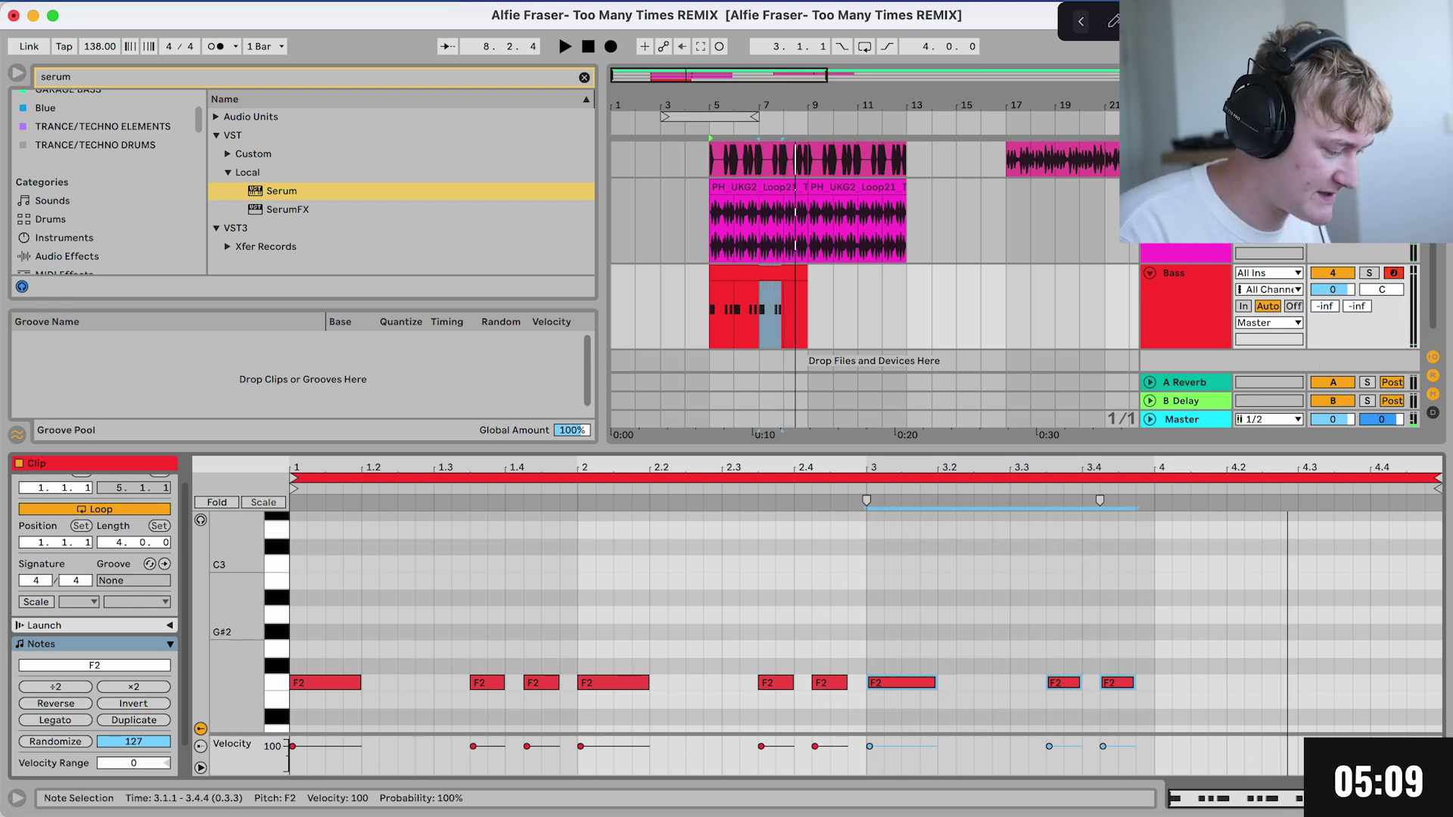
Step: Duplicate the bar 3 bass pattern directly after itself at 3.4.4, and duplicate the Bass track with its clip
{"action": "key", "text": "ctrl+d"}
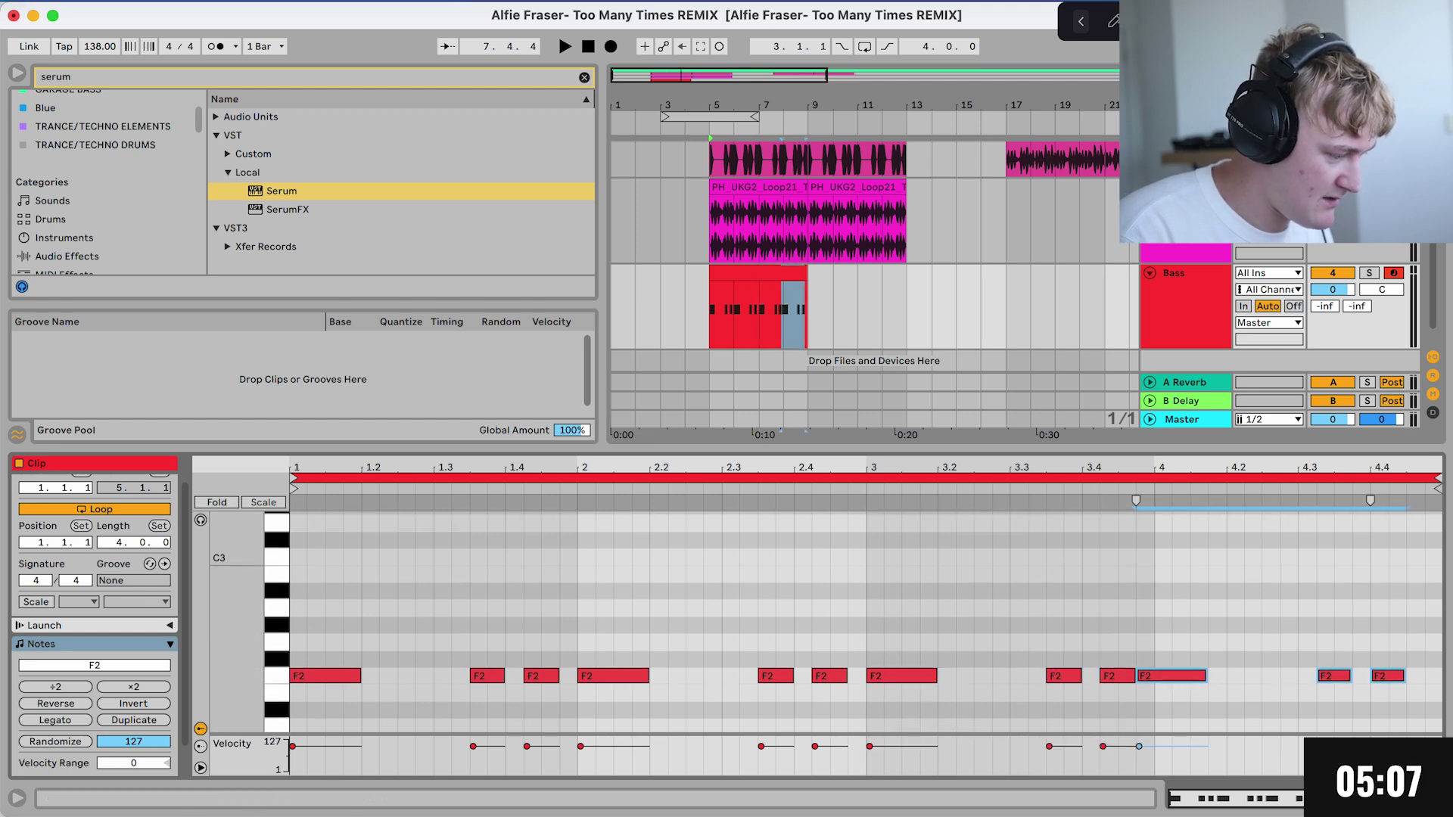
{"action": "key", "text": "z"}
{"action": "key", "text": "ctrl+d"}
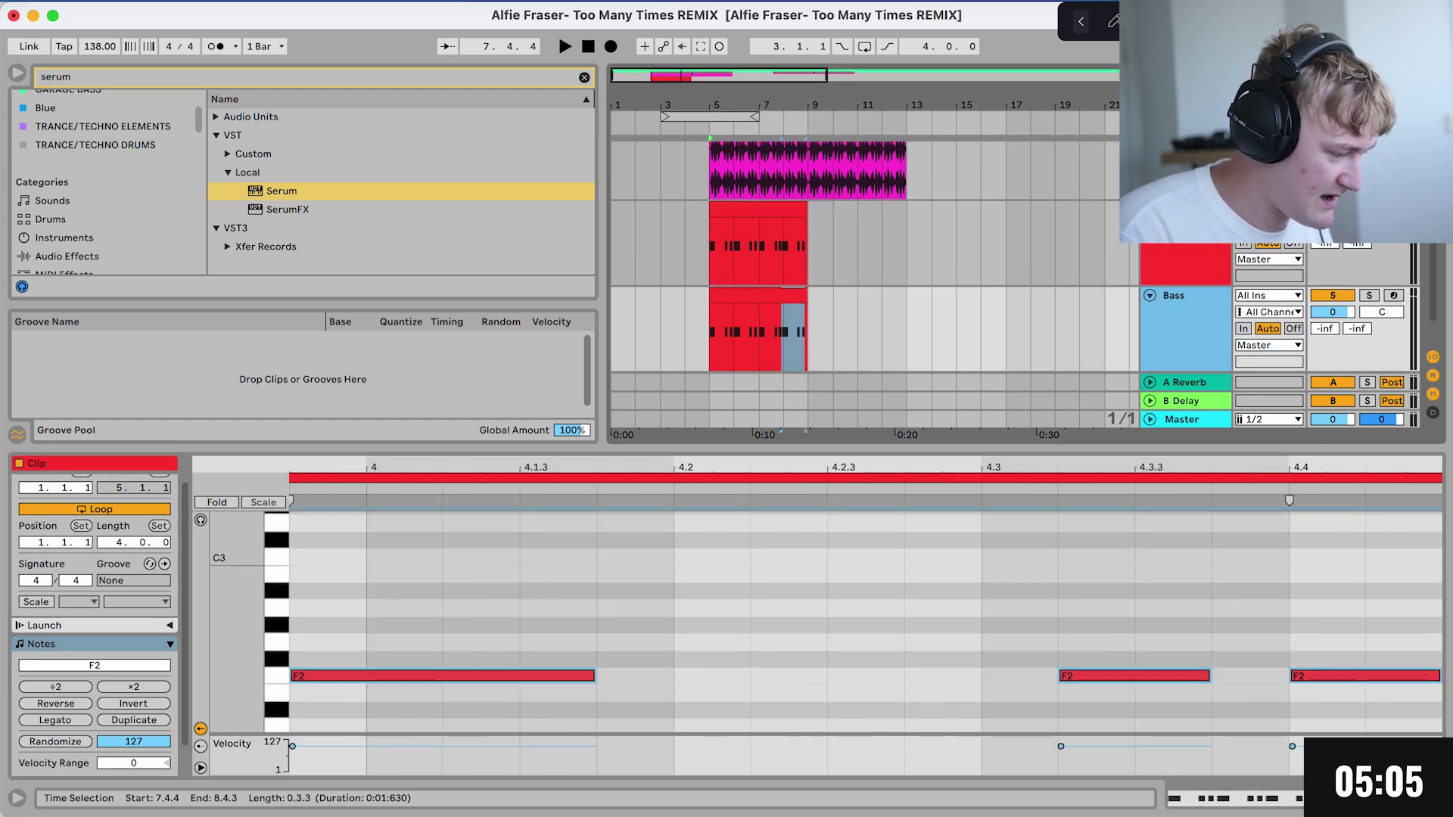
Step: Audition the Serum bass presets that follow Bass- Transit on the Bass 2 track, up to Bass- Wub, during playback
{"action": "key", "text": "space"}
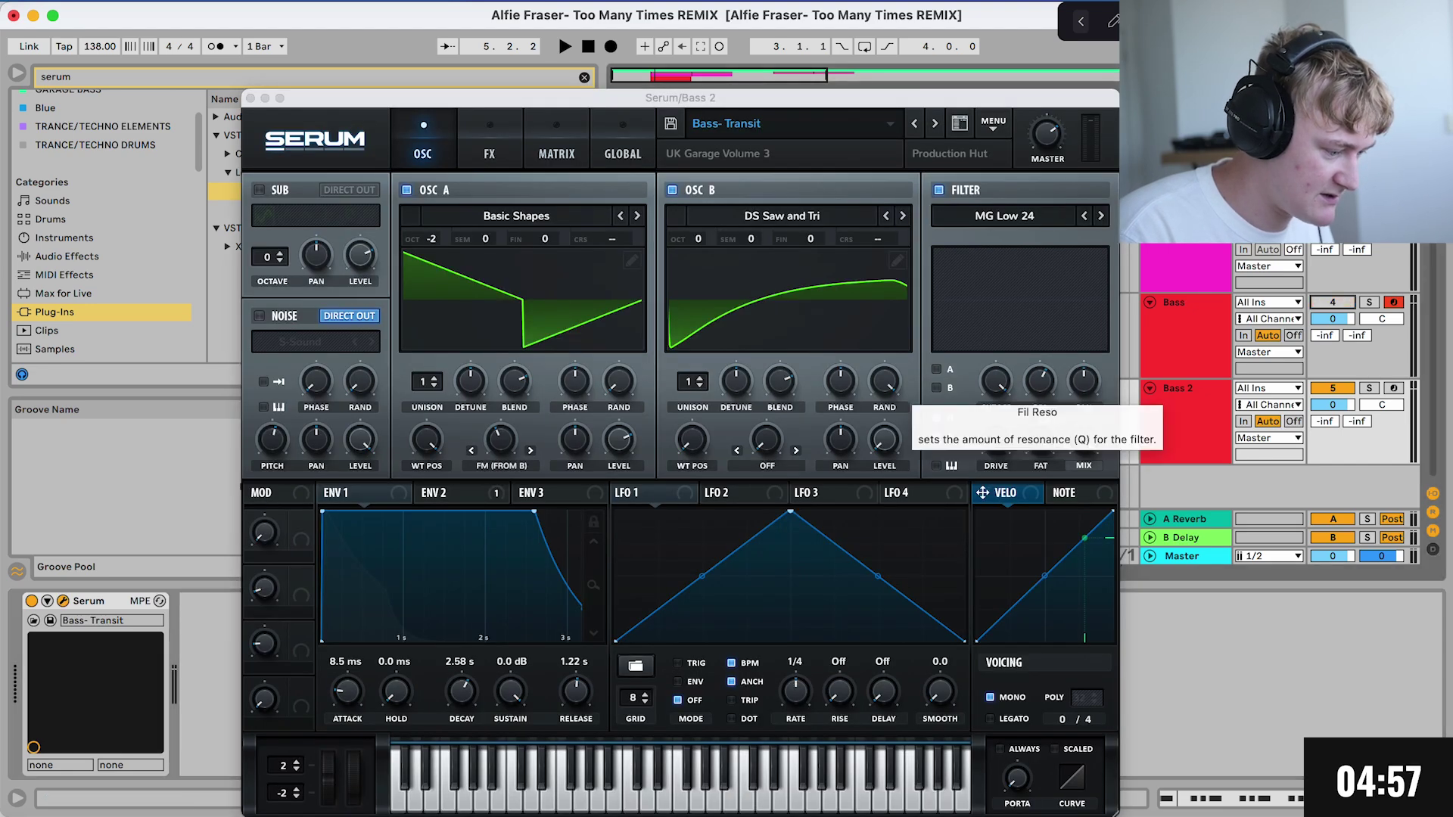
{"action": "left_click", "coordinate": [935, 125]}
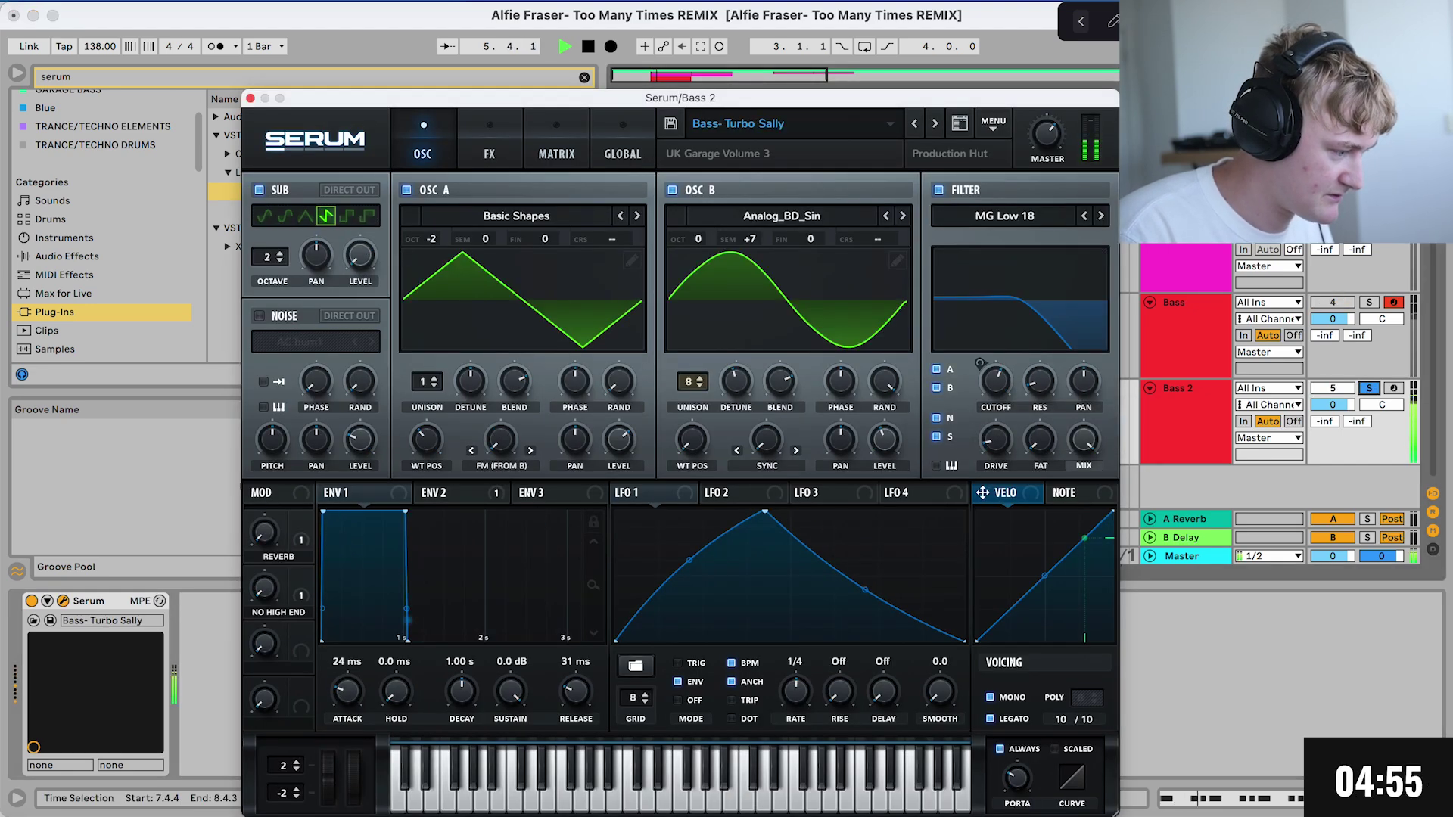
{"action": "left_click", "coordinate": [939, 130]}
{"action": "left_click", "coordinate": [938, 129]}
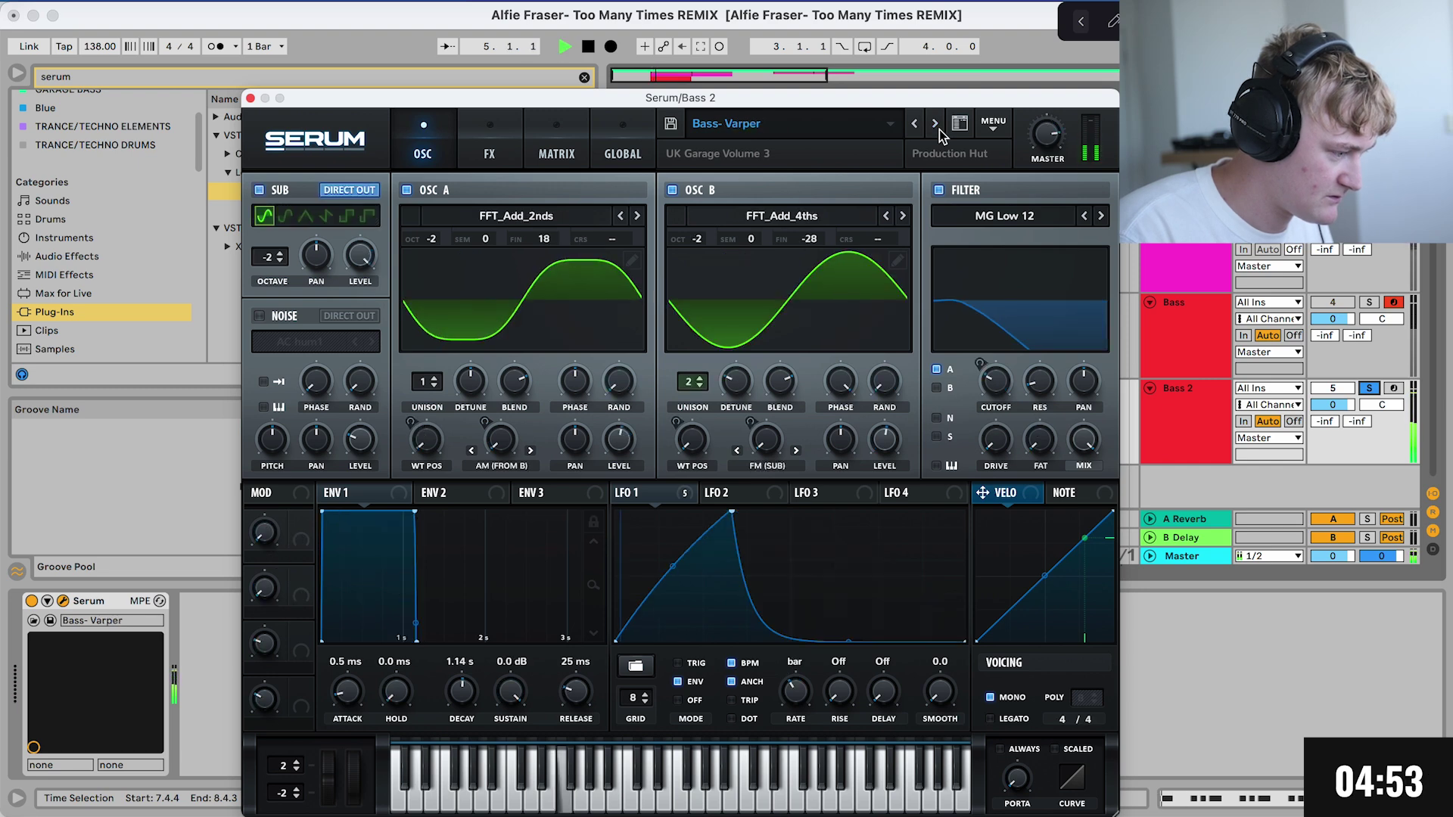
{"action": "left_click", "coordinate": [939, 130]}
{"action": "left_click", "coordinate": [939, 130]}
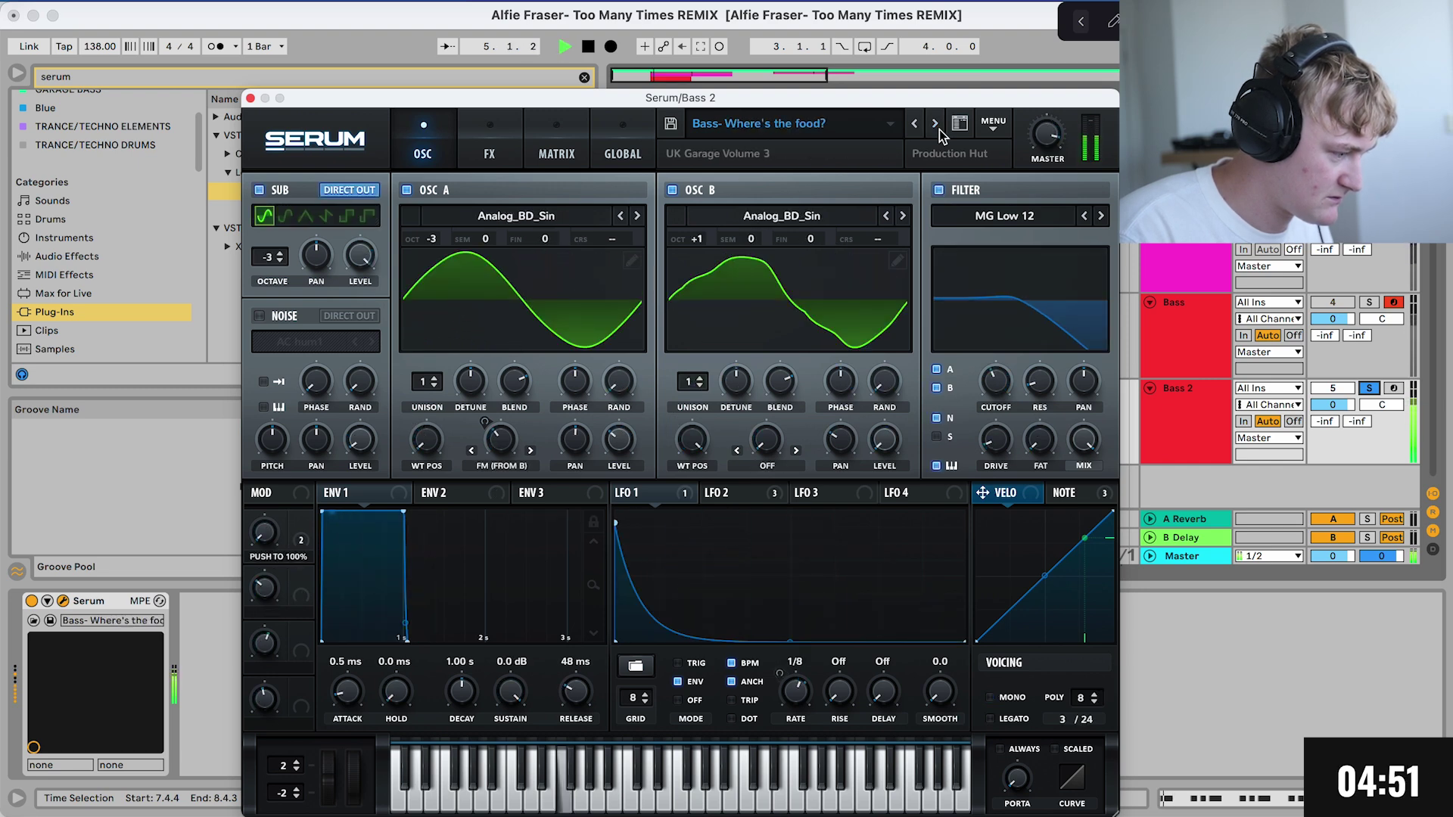
{"action": "left_click", "coordinate": [939, 129]}
{"action": "key", "text": "space"}
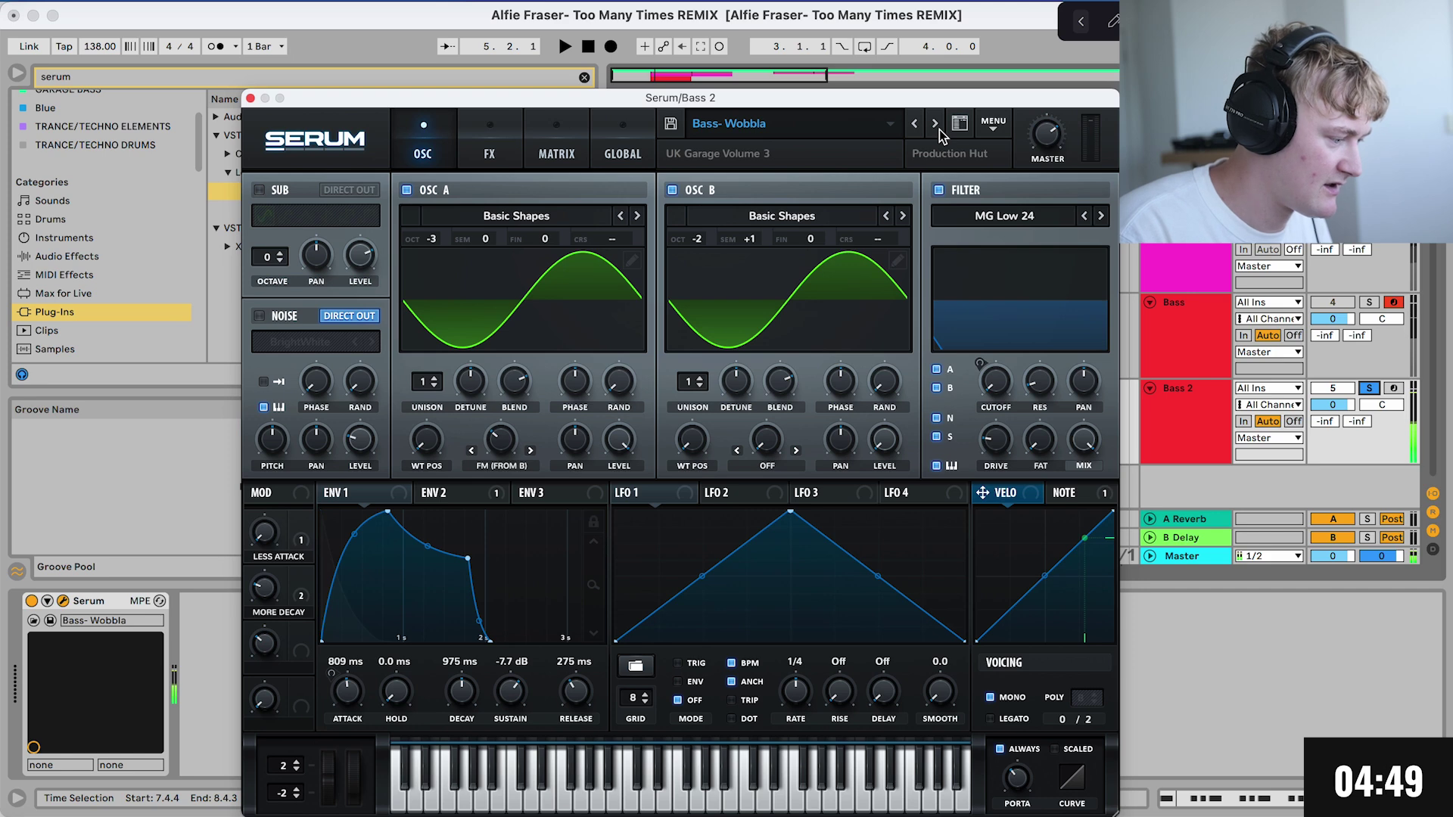
{"action": "left_click", "coordinate": [938, 129]}
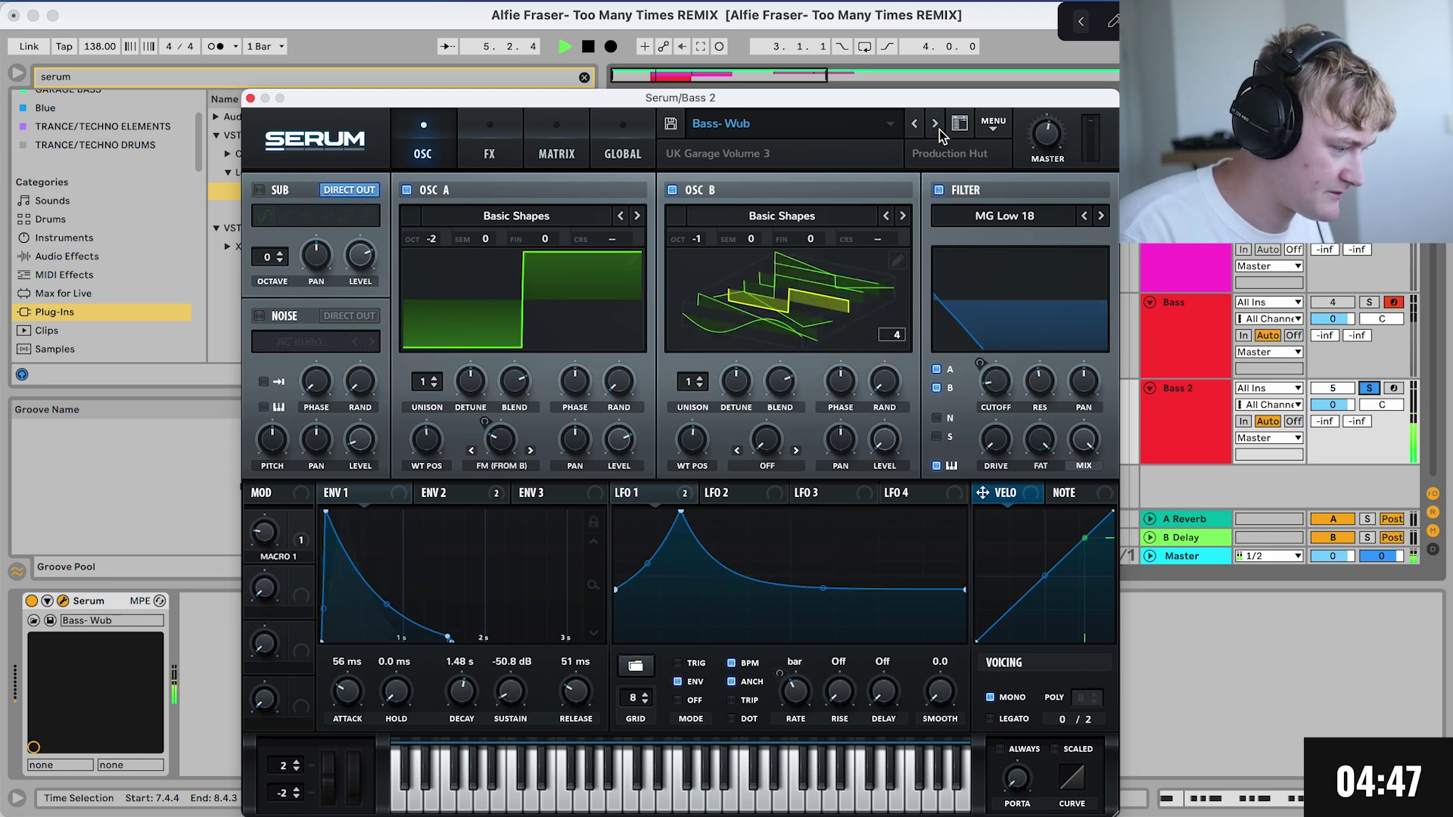
Step: Step back through the presets and load Bass- The Pits in the Bass 2 track's Serum, auditioning along the way
{"action": "left_click", "coordinate": [915, 124]}
{"action": "left_click", "coordinate": [915, 124]}
{"action": "left_click", "coordinate": [916, 124]}
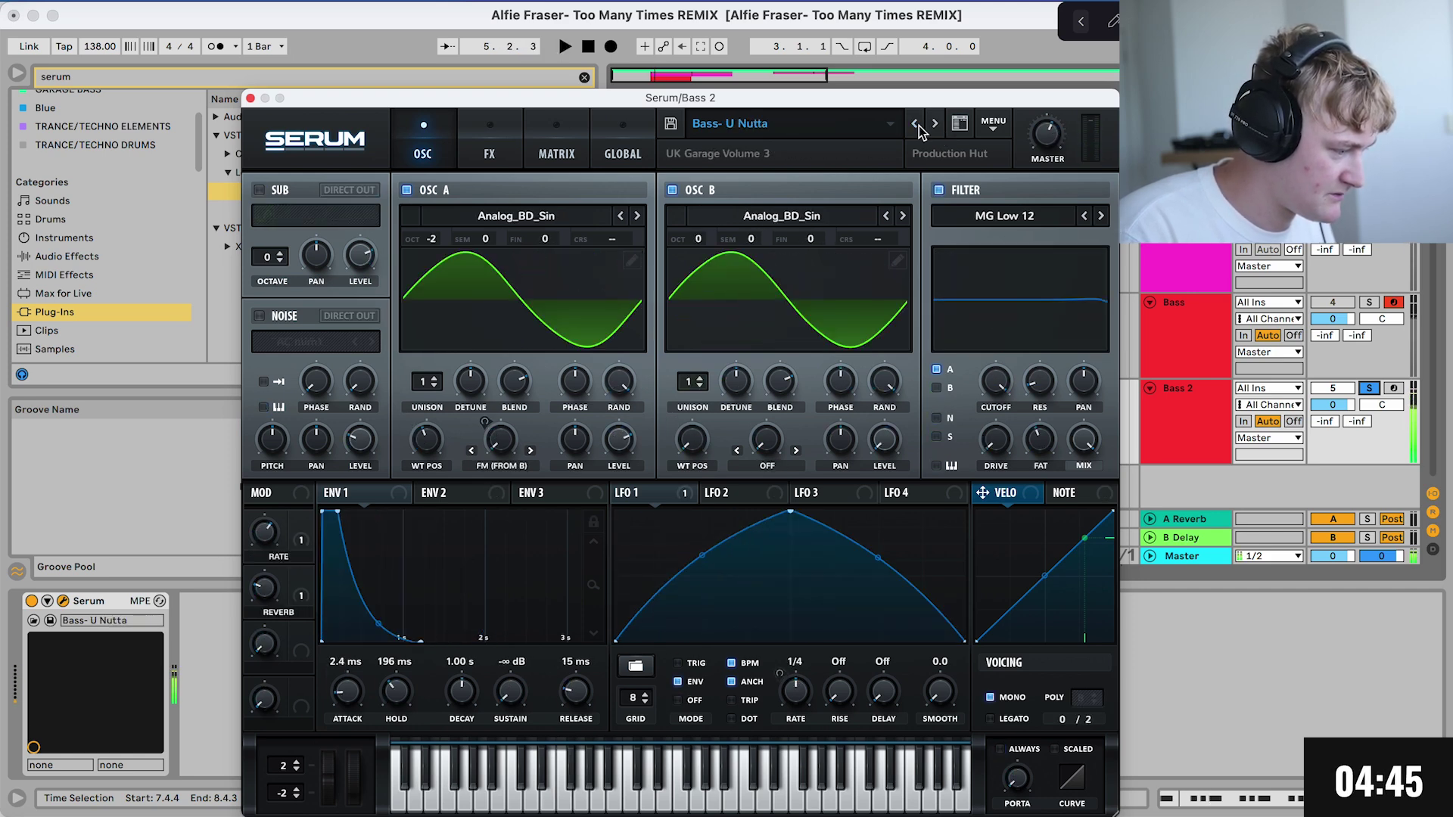
{"action": "left_click", "coordinate": [916, 125]}
{"action": "key", "text": "space"}
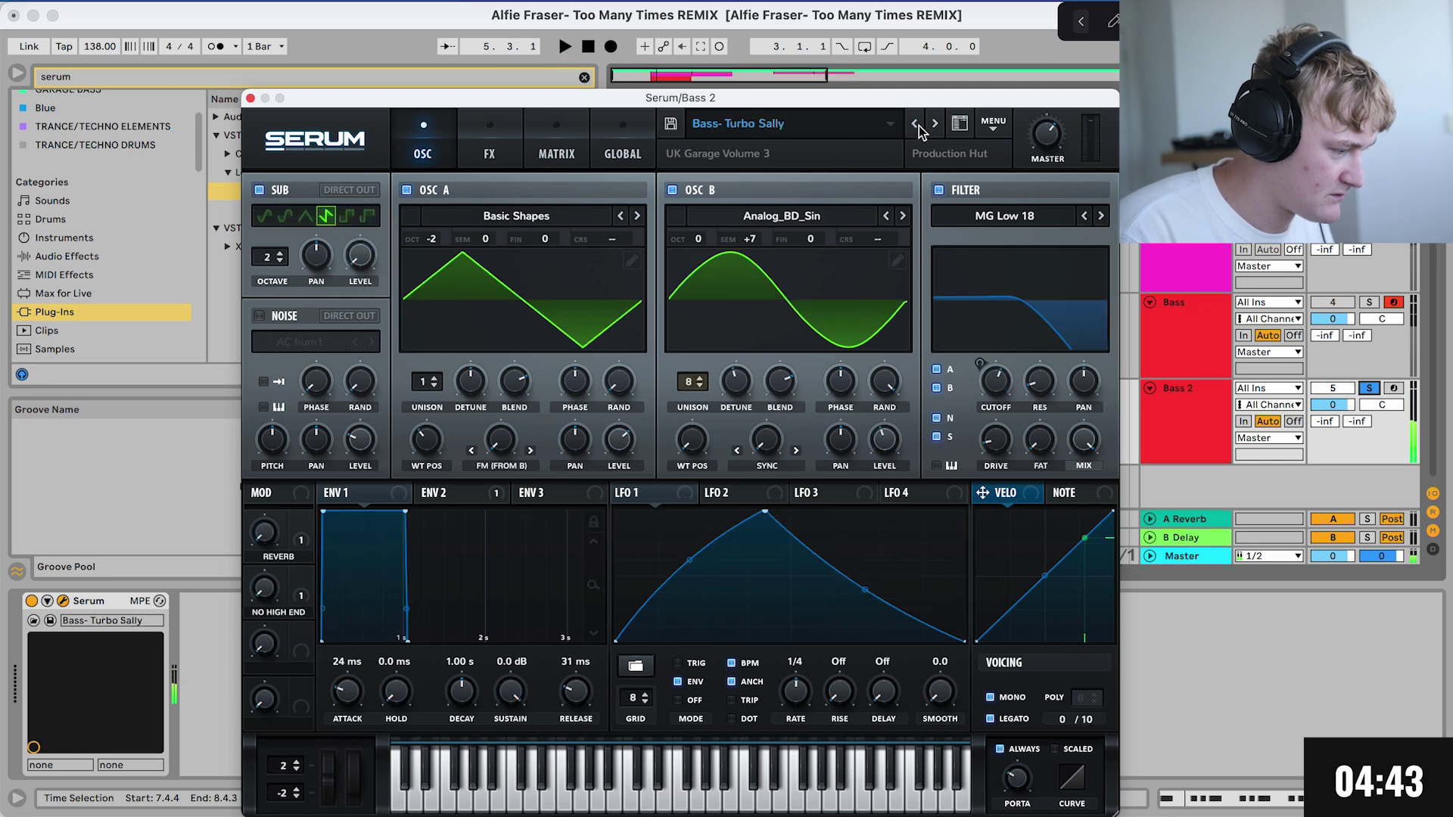
{"action": "left_click", "coordinate": [916, 124]}
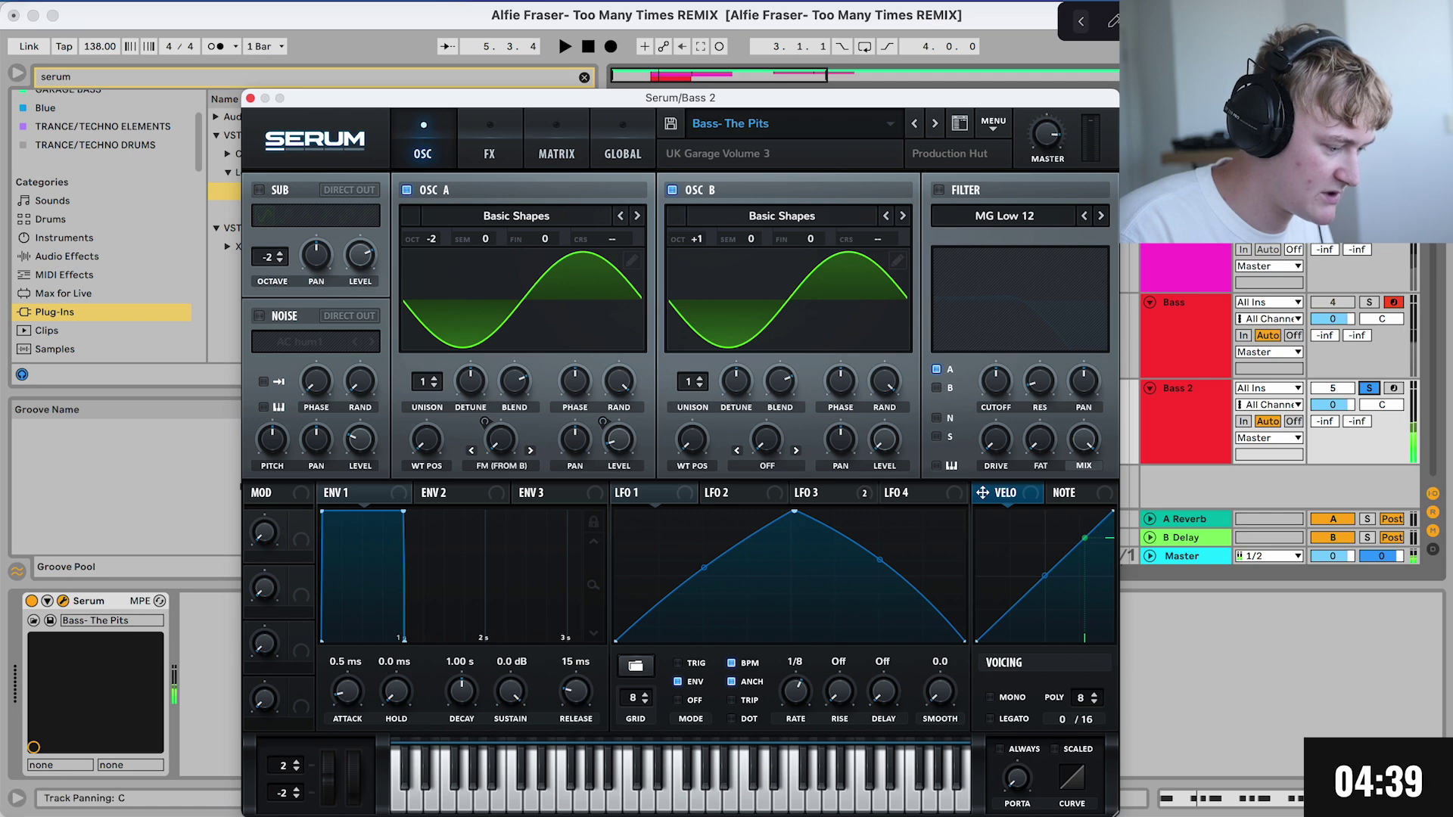
{"action": "key", "text": "space"}
Step: Copy the four-bar Bass 2 clip from bar 5 to bar 13
{"action": "left_click_drag", "start_coordinate": [529, 98], "coordinate": [563, 510]}
{"action": "left_click", "coordinate": [757, 389]}
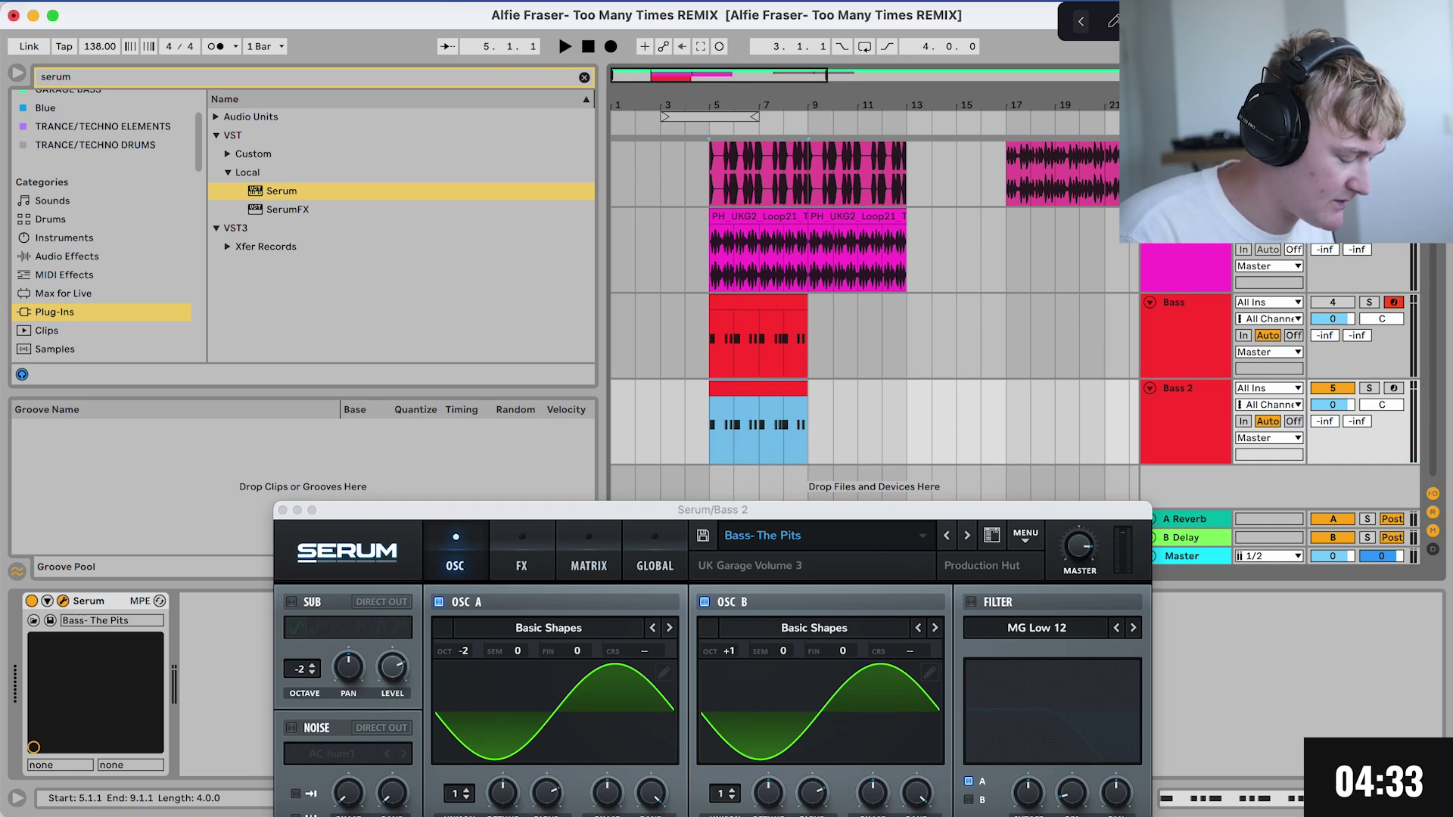
{"action": "left_click_drag", "start_coordinate": [757, 389], "coordinate": [954, 389]}
Step: Duplicate the kick and top drum loops of bars 5 to 13 directly after themselves, filling 13.1.1 to 21.1.1
{"action": "scroll", "coordinate": [954, 388], "scroll_direction": "up", "scroll_amount": 2}
{"action": "left_click_drag", "start_coordinate": [906, 340], "coordinate": [715, 264]}
{"action": "key", "text": "super+d"}
{"action": "scroll", "coordinate": [715, 265], "scroll_direction": "down", "scroll_amount": 3}
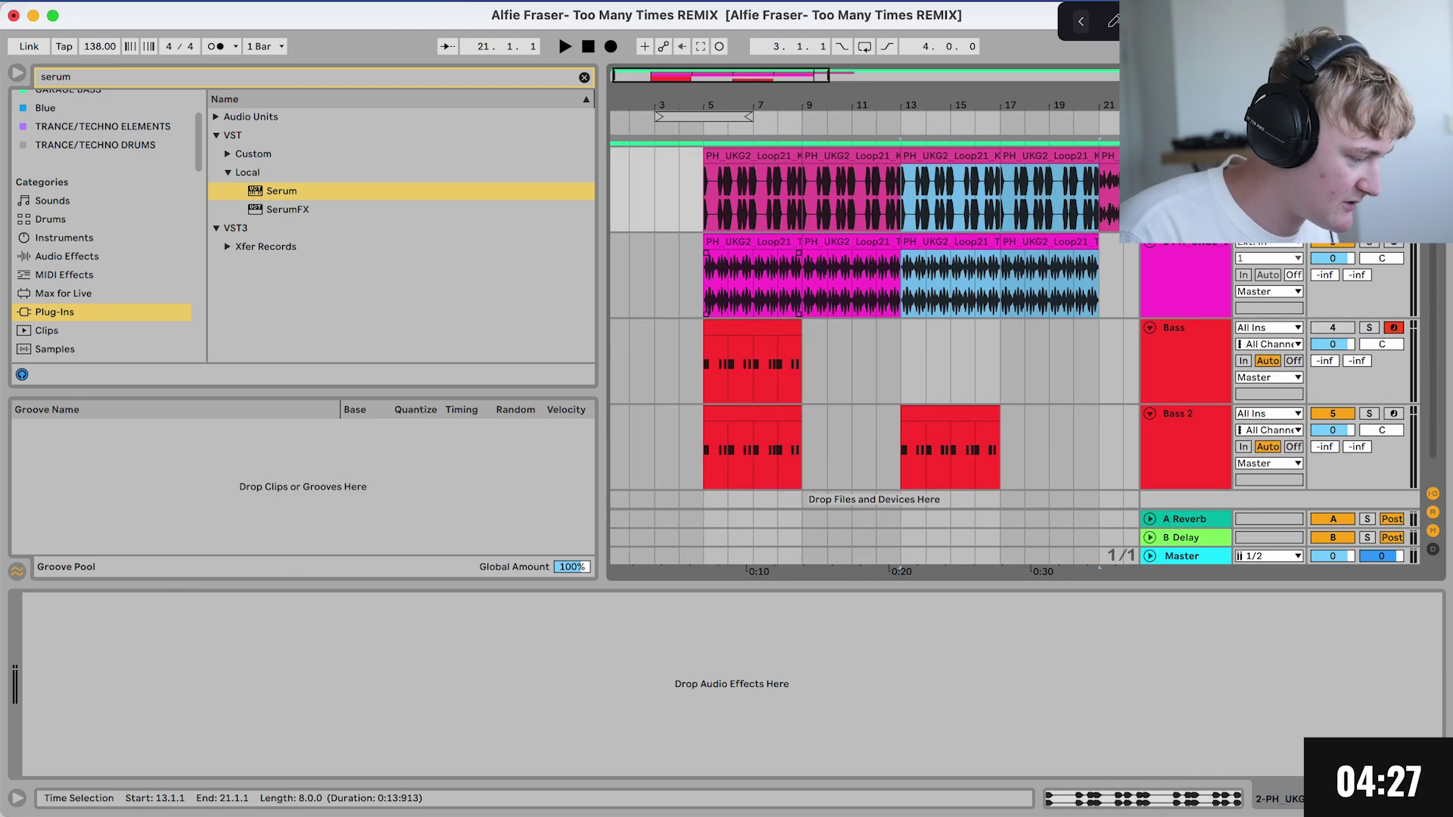
Step: Remove the Bass 2 clip at bar 5 and duplicate the Bass 2 track
{"action": "scroll", "coordinate": [871, 318], "scroll_direction": "down", "scroll_amount": 1}
{"action": "left_click", "coordinate": [759, 388]}
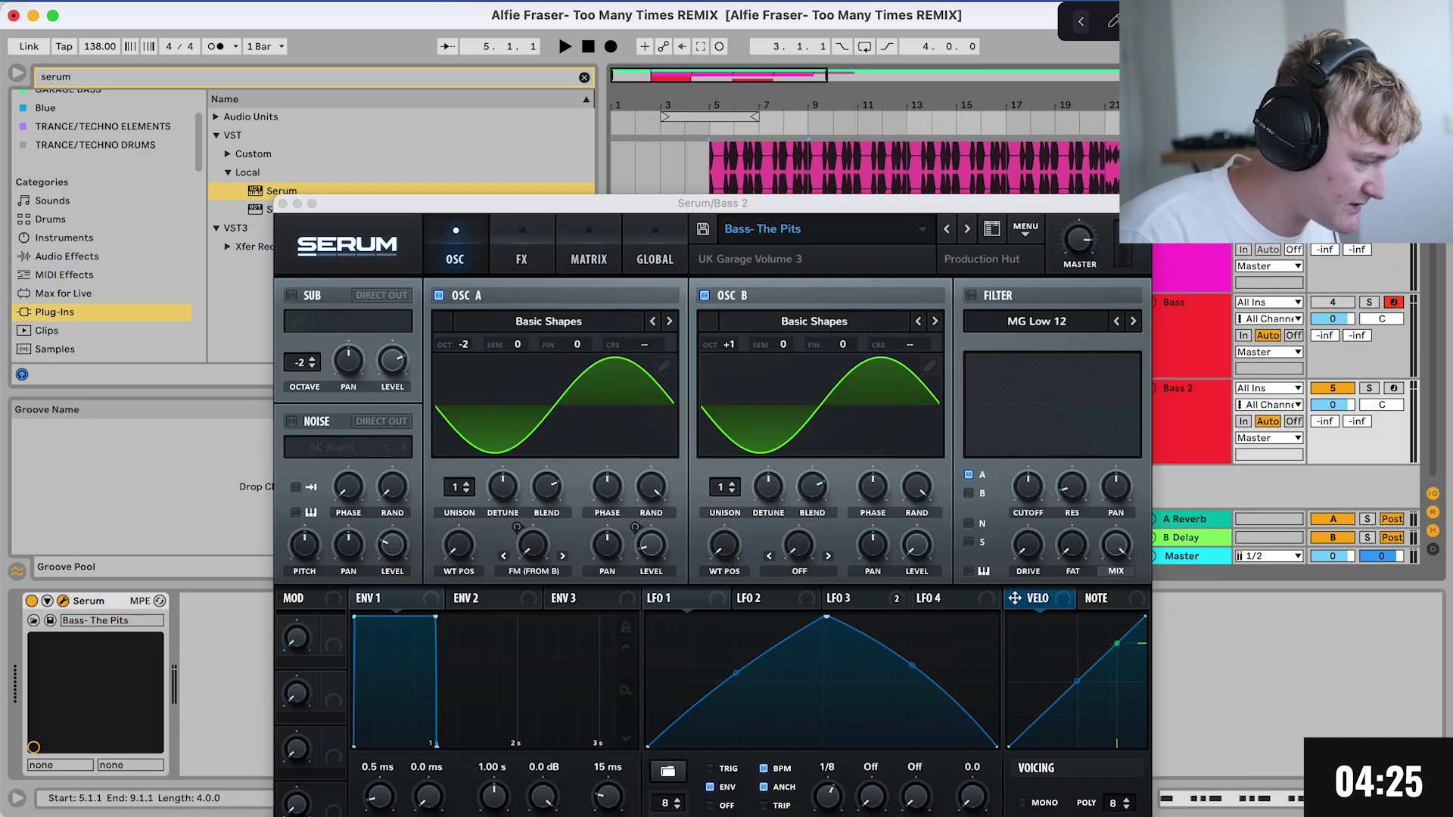
{"action": "key", "text": "super+z"}
{"action": "key", "text": "super+z"}
{"action": "key", "text": "super+z"}
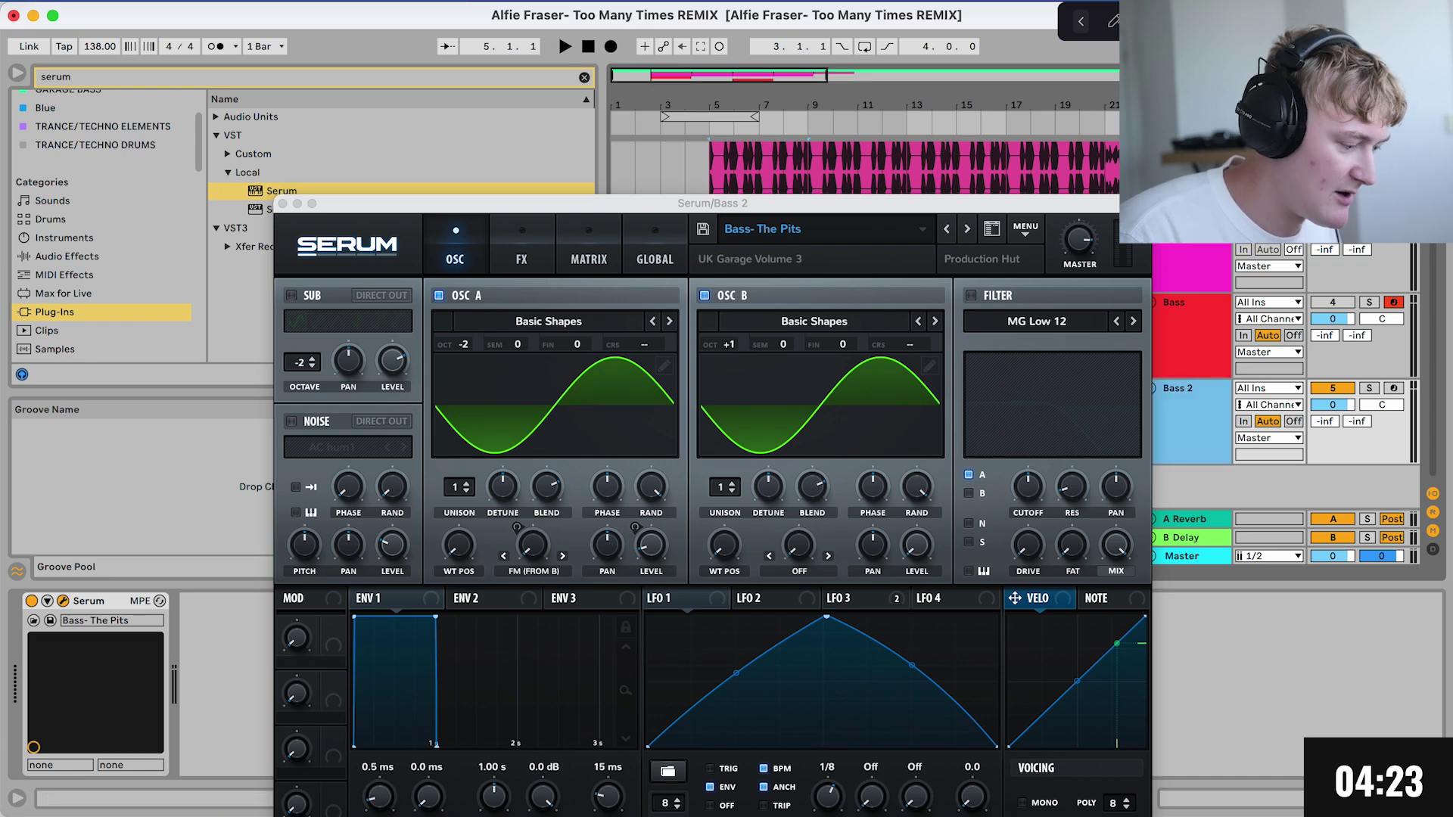
{"action": "key", "text": "super+d"}
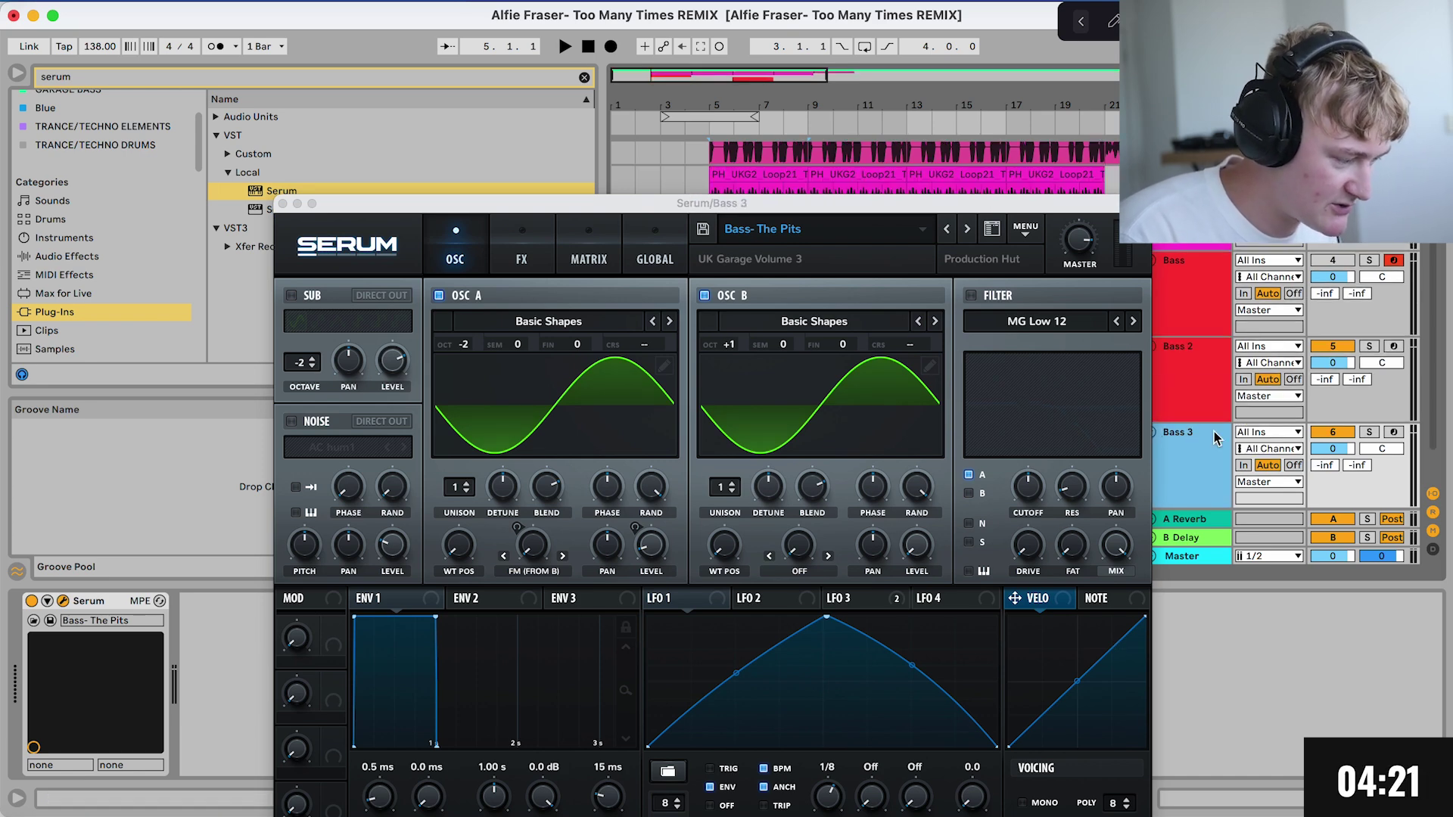
Step: Load the Bass- U Nutta preset in the Bass 3 track's Serum and close the plug-in window
{"action": "left_click", "coordinate": [967, 229]}
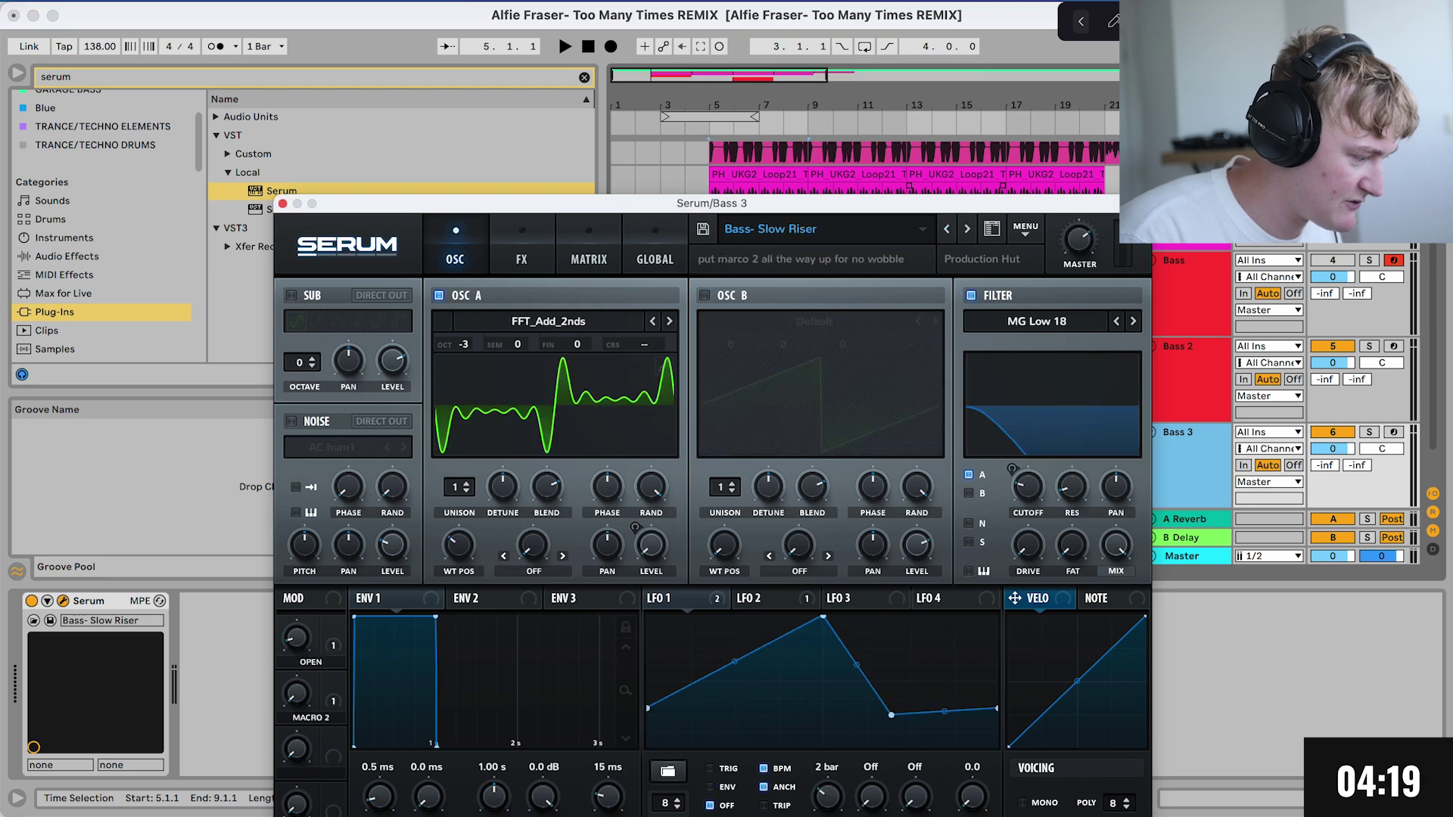
{"action": "left_click", "coordinate": [969, 229]}
{"action": "left_click", "coordinate": [968, 229]}
{"action": "left_click", "coordinate": [968, 229]}
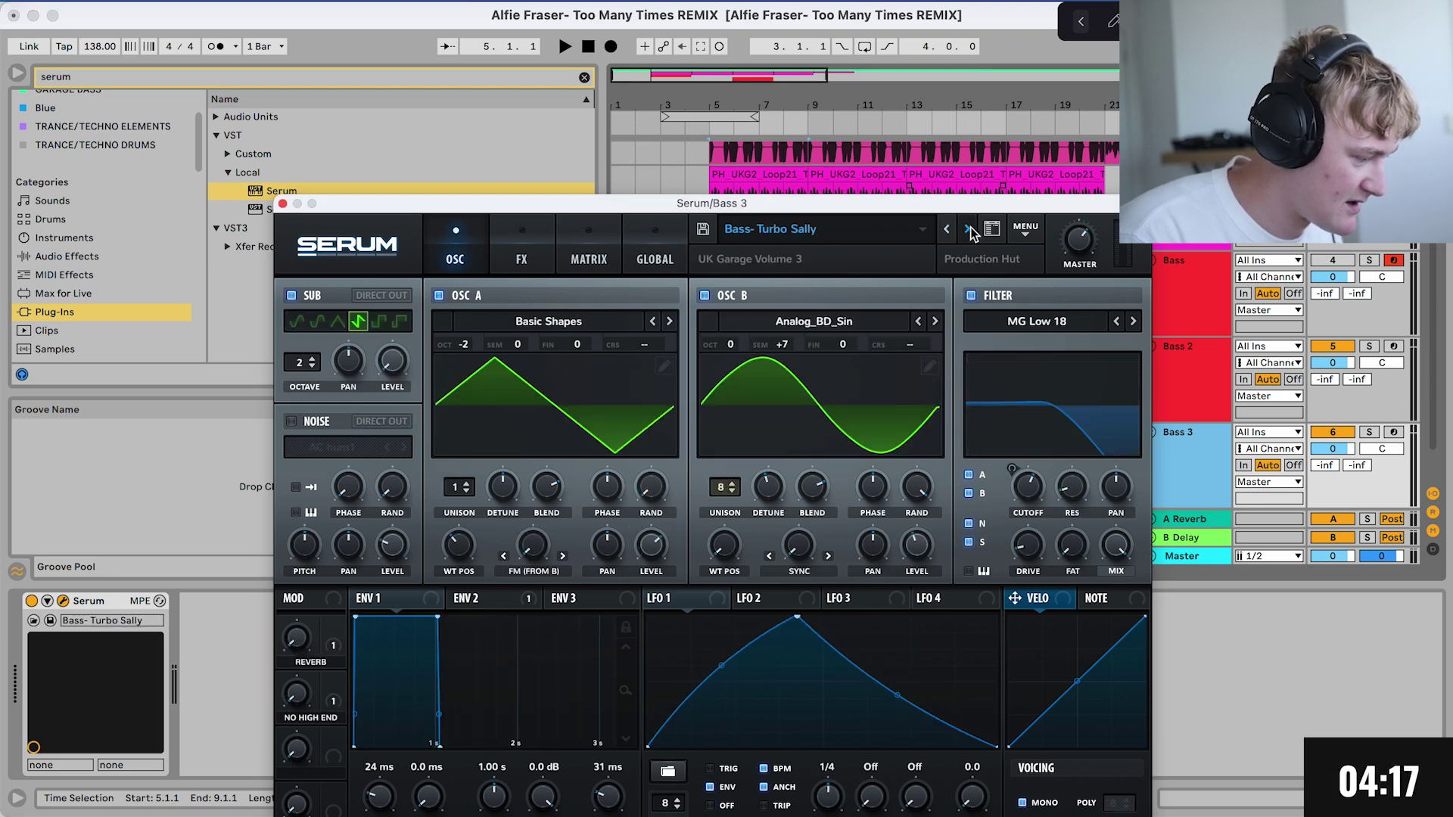
{"action": "left_click", "coordinate": [968, 230]}
{"action": "key", "text": "super+w"}
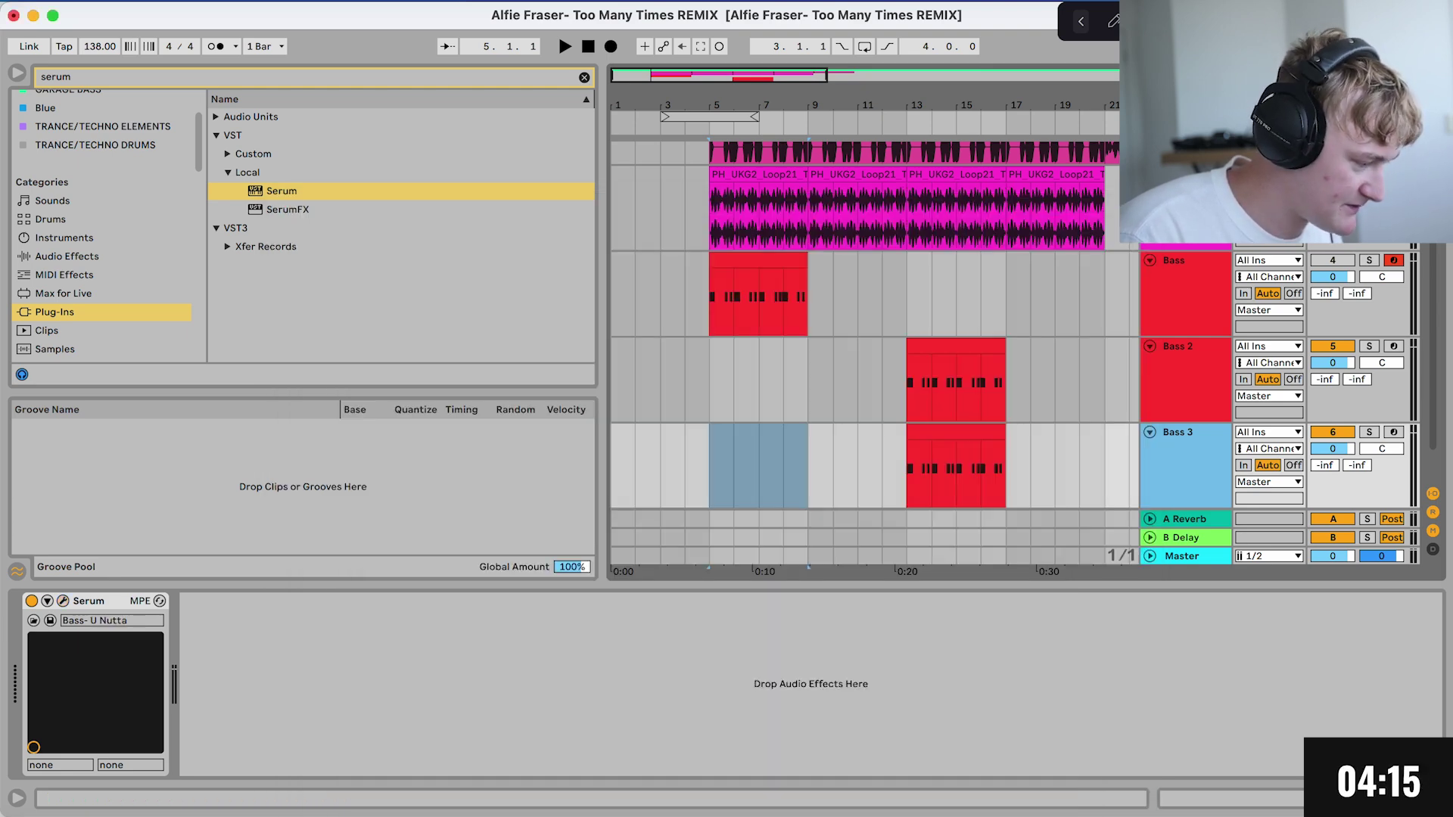
Step: Move the section of the Bass clip from 5.3.1 to 6.1.1 onto the Bass 3 track at the same position
{"action": "scroll", "coordinate": [716, 303], "scroll_direction": "up", "scroll_amount": 5}
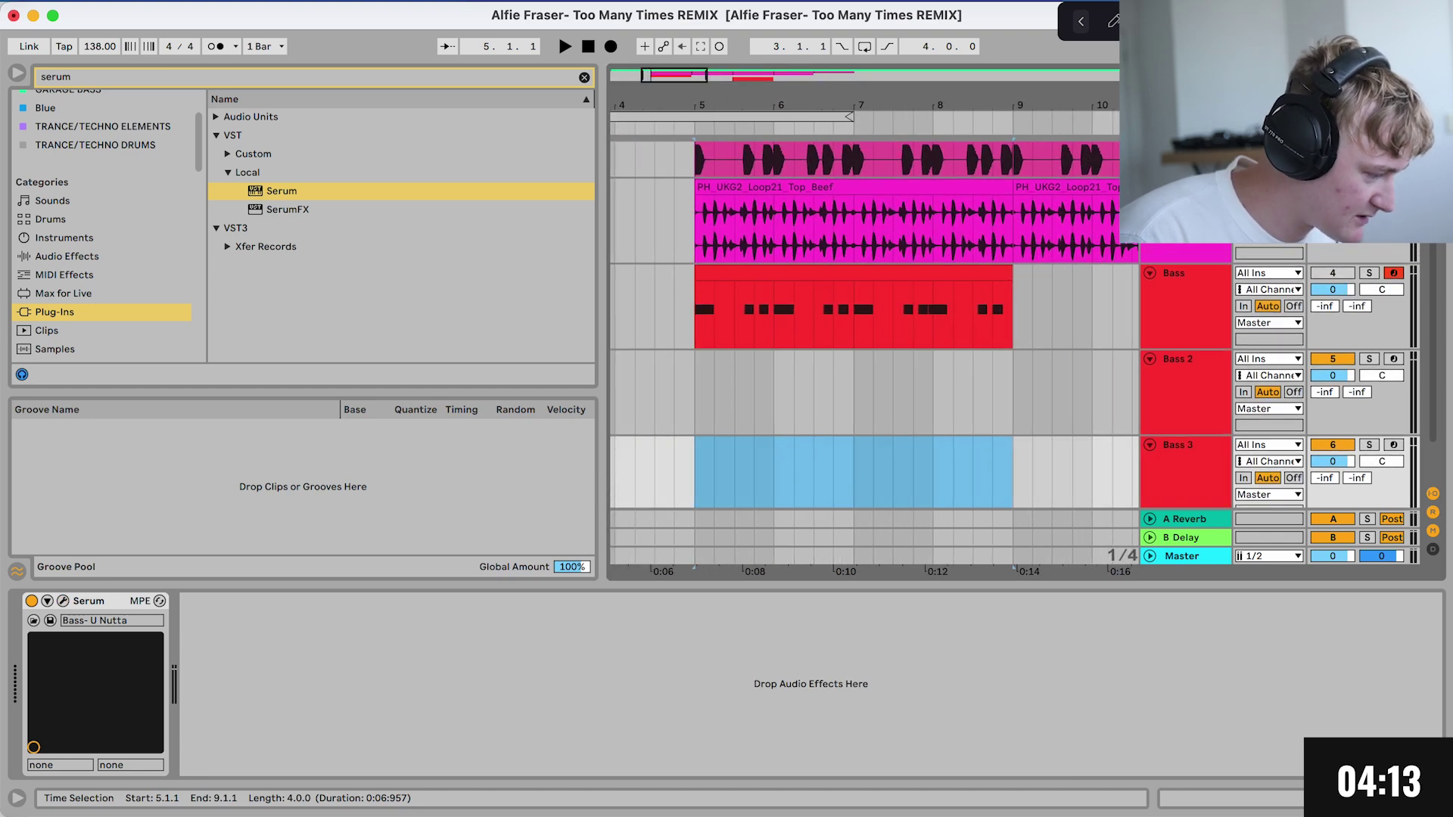
{"action": "left_click", "coordinate": [734, 307]}
{"action": "key", "text": "shift+Right"}
{"action": "key", "text": "shift+Right"}
{"action": "left_click_drag", "start_coordinate": [754, 310], "coordinate": [754, 474]}
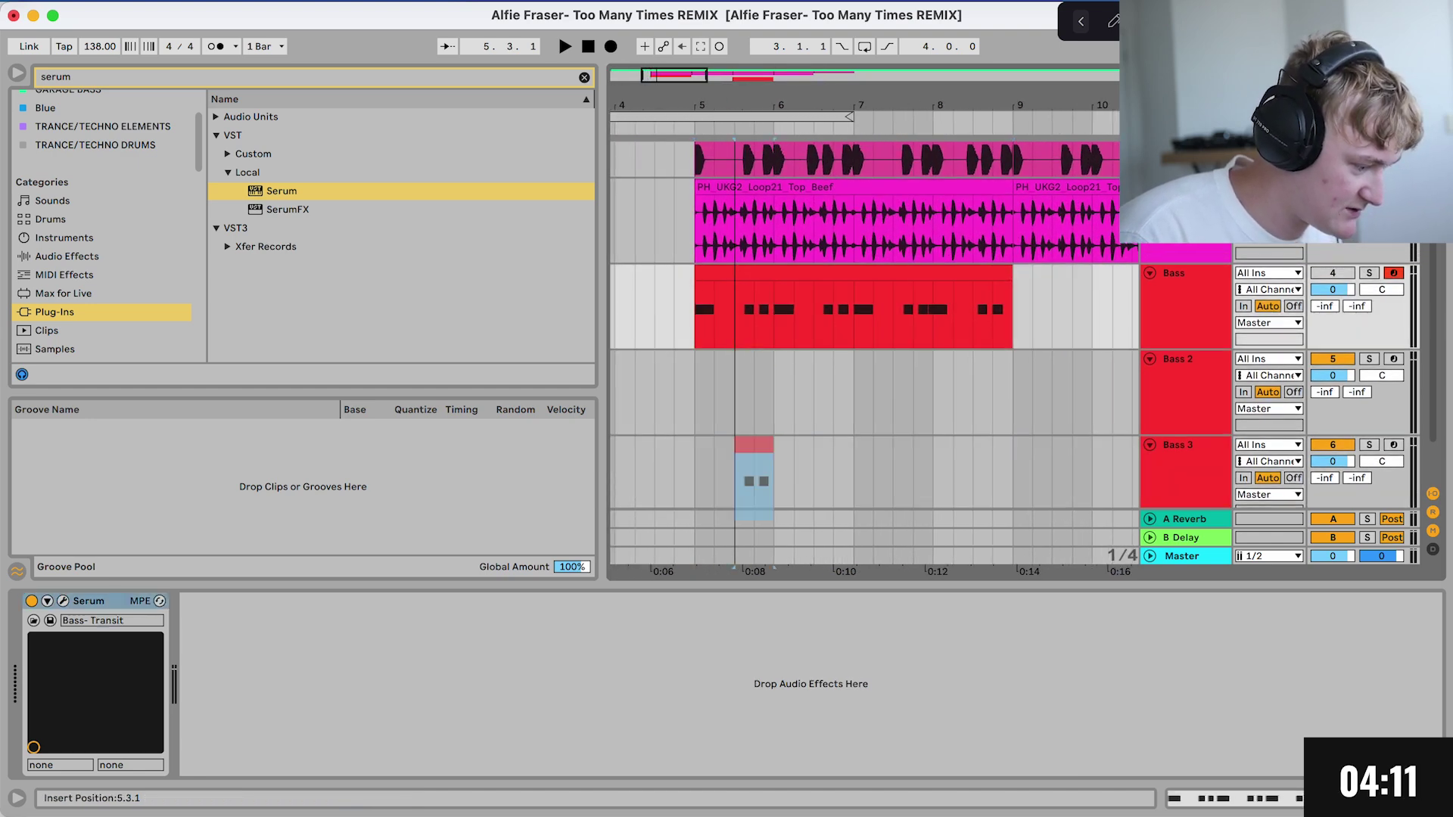
Step: Reorder the Bass 3 track to sit directly below Bass, and play the split bassline from 4.4.1
{"action": "left_click_drag", "start_coordinate": [1180, 469], "coordinate": [1181, 354]}
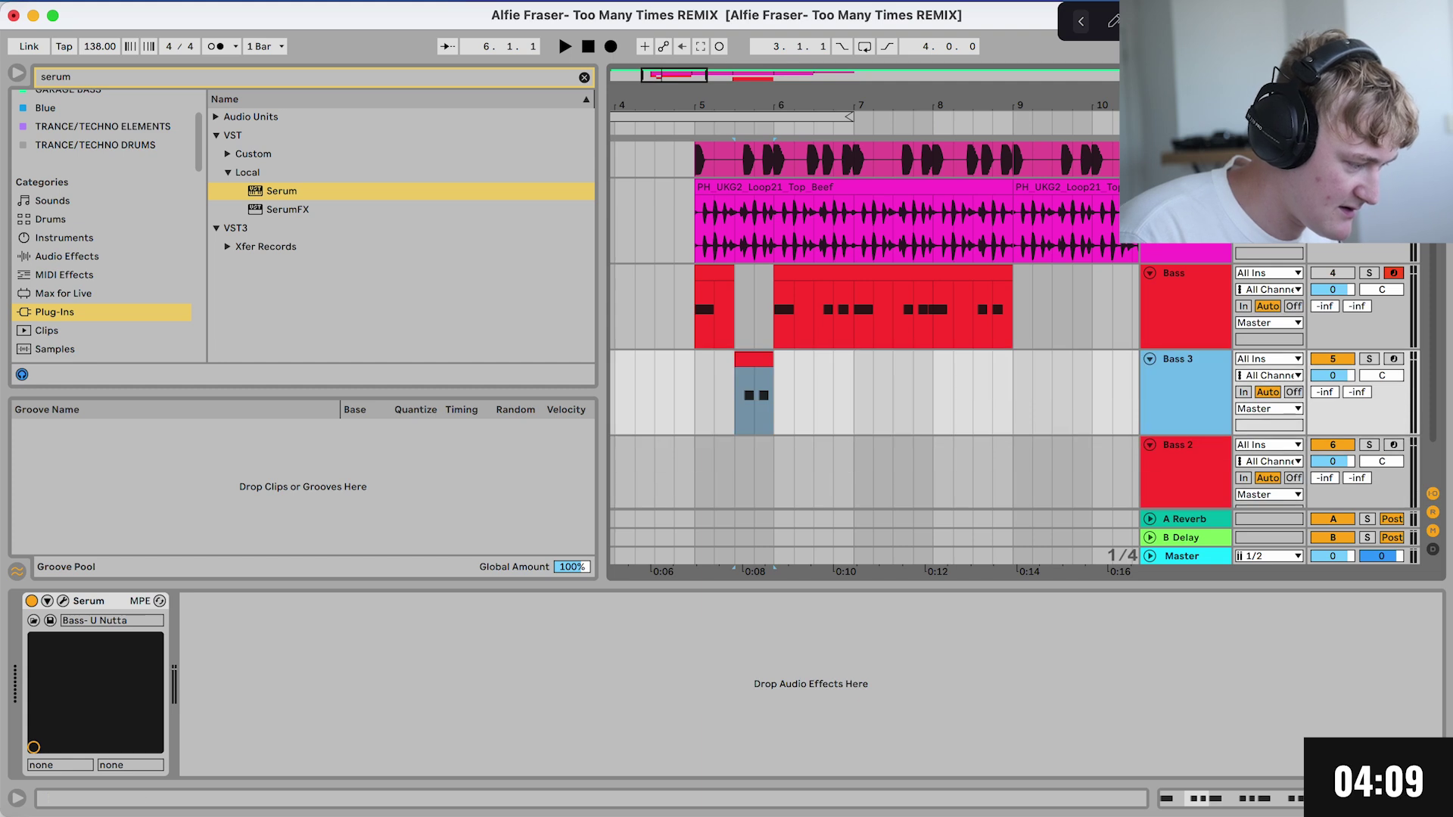
{"action": "key", "text": "Up"}
{"action": "left_click", "coordinate": [679, 392]}
{"action": "key", "text": "space"}
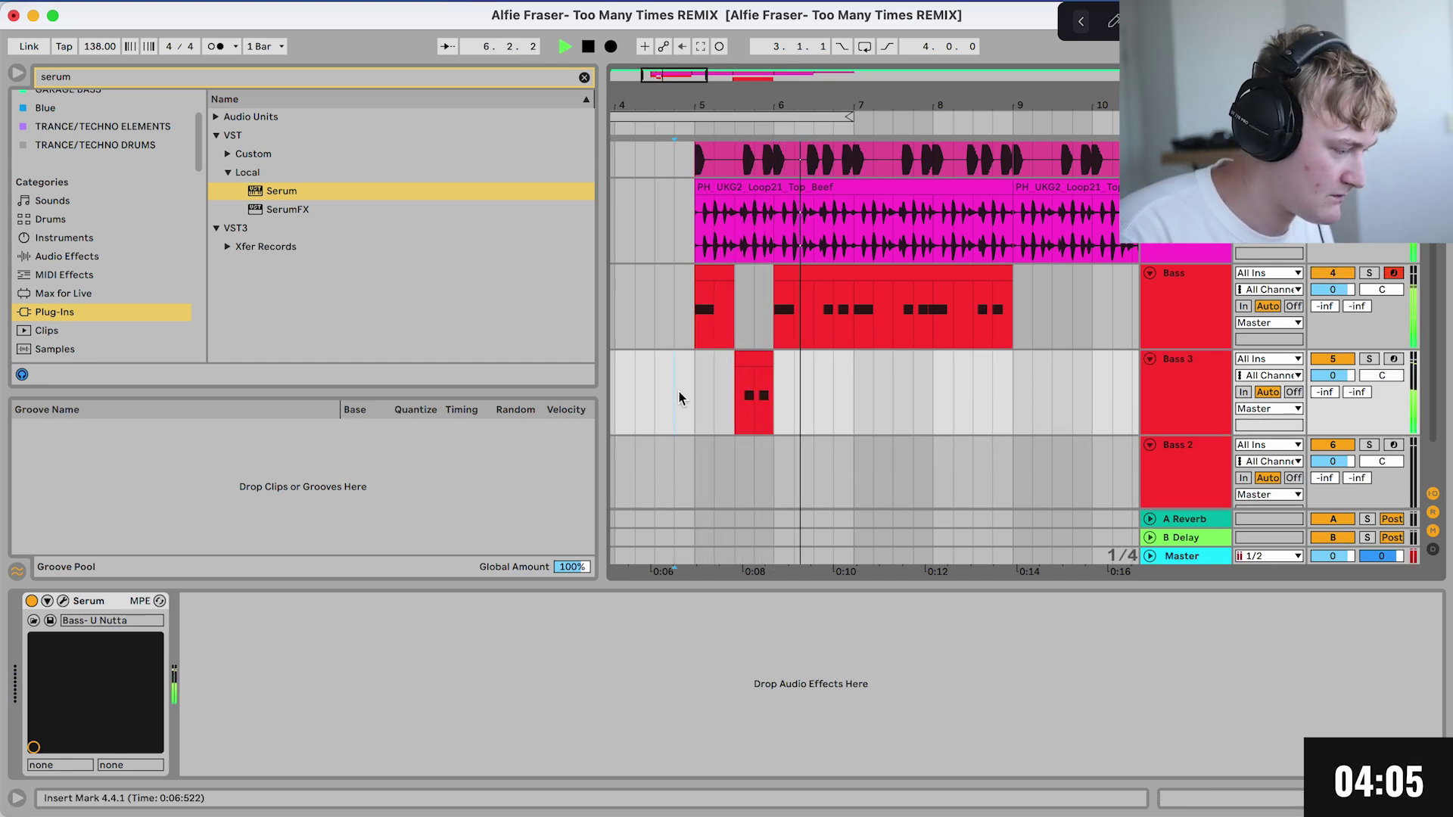
{"action": "scroll", "coordinate": [679, 392], "scroll_direction": "up", "scroll_amount": 1}
{"action": "key", "text": "space"}
Step: Move the Bass clip section from 6.3.1 to 7.1.1 onto the Bass 3 track at the same position
{"action": "left_click", "coordinate": [845, 327]}
{"action": "key", "text": "shift+Left"}
{"action": "key", "text": "shift+Left"}
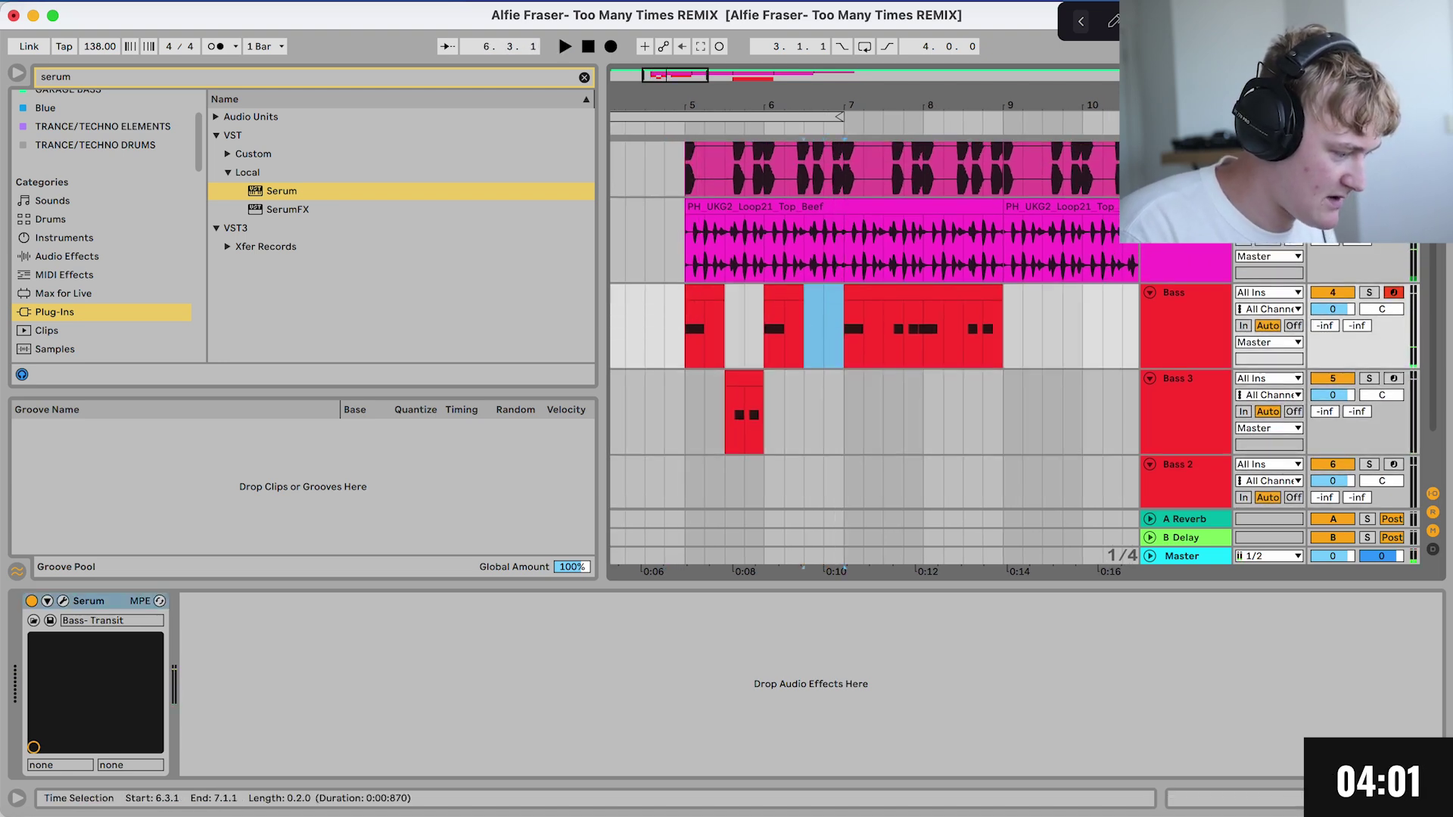
{"action": "key", "text": "super+z"}
{"action": "key", "text": "super+z"}
{"action": "key", "text": "super+z"}
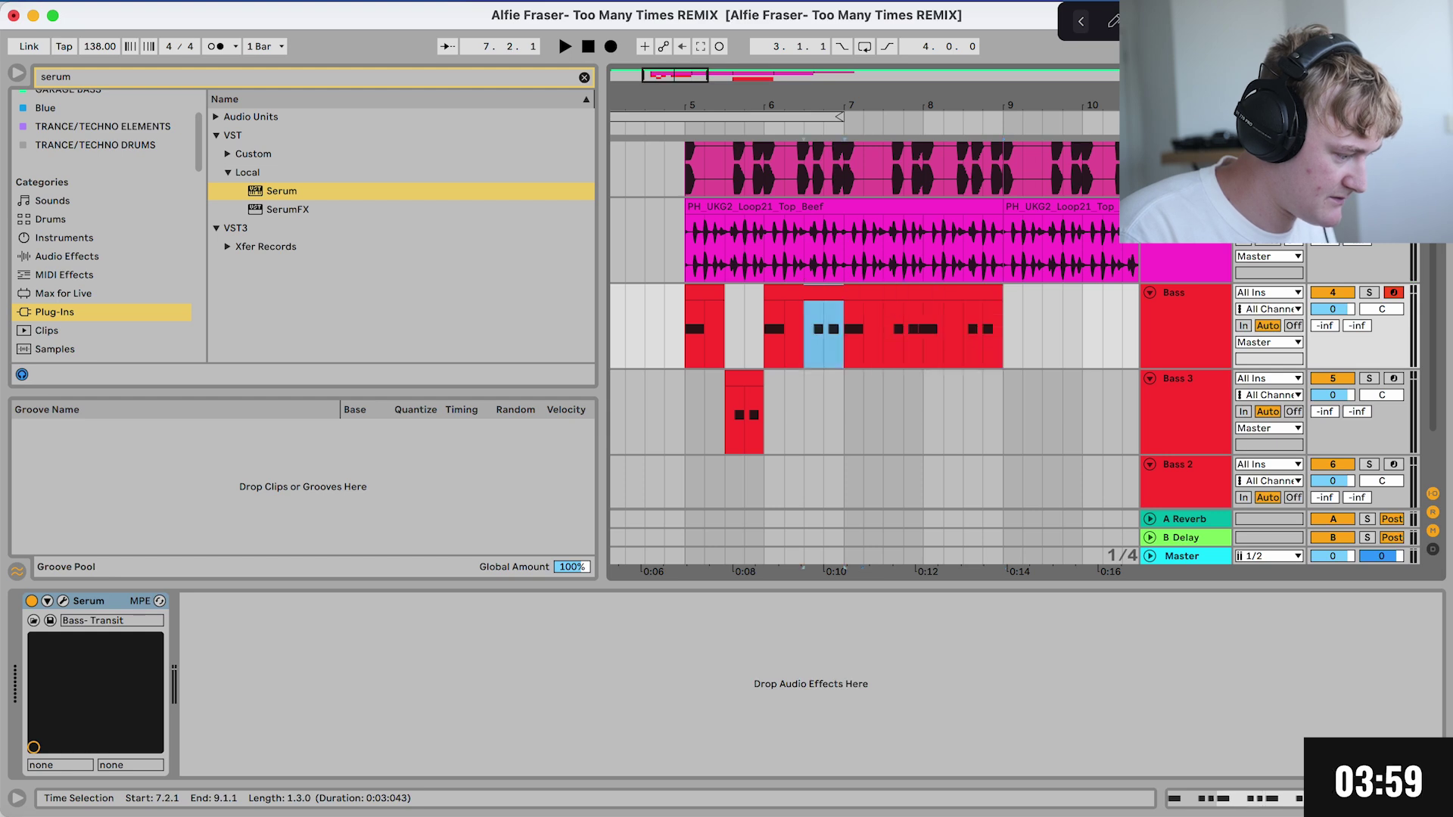
{"action": "key", "text": "super+x"}
{"action": "key", "text": "Down"}
{"action": "key", "text": "super+v"}
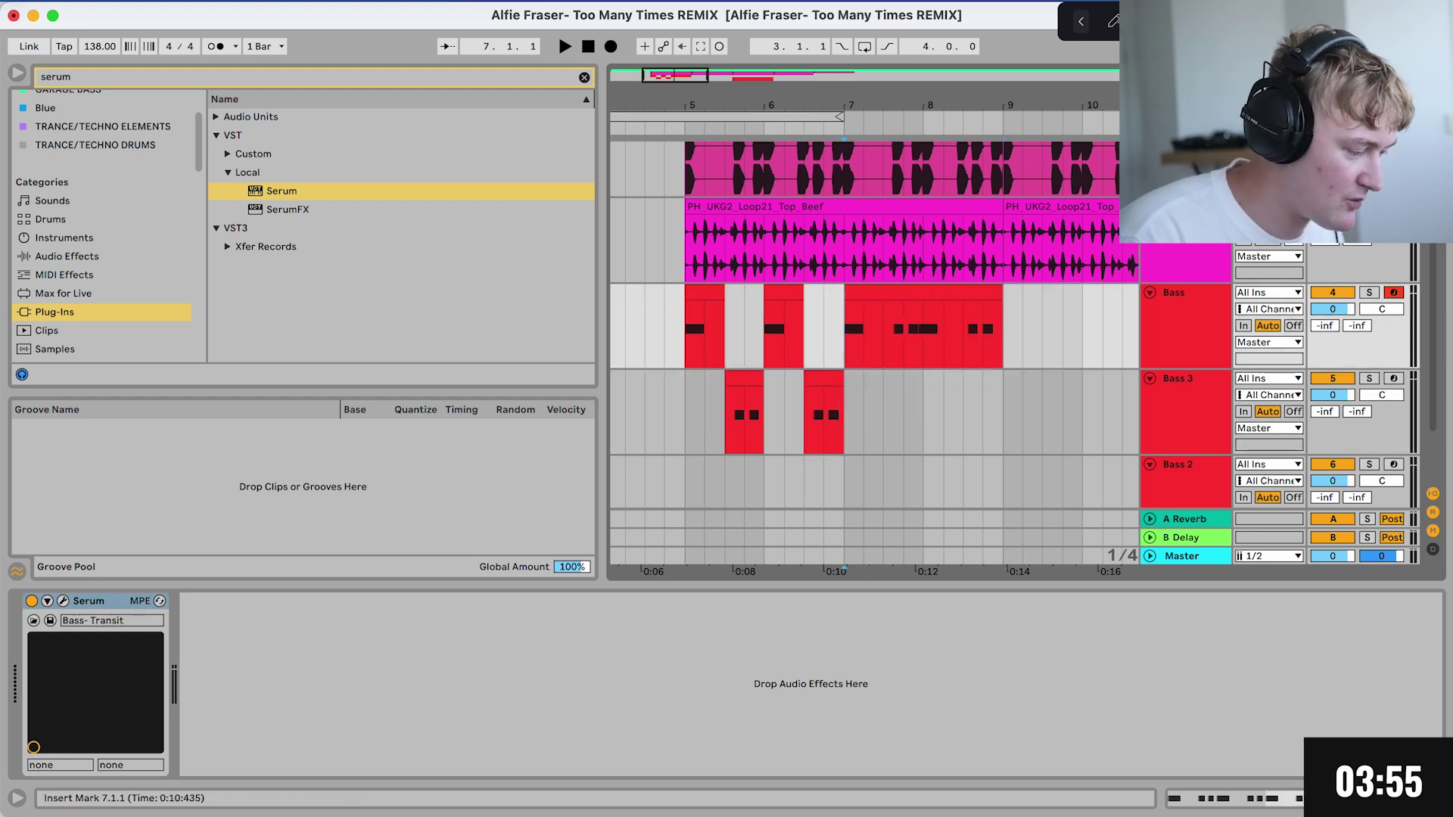
Step: Move the second halves of bars 7 and 8 from the Bass clip onto the Bass 3 track
{"action": "left_click_drag", "start_coordinate": [844, 333], "coordinate": [1023, 333]}
{"action": "scroll", "coordinate": [874, 325], "scroll_direction": "down", "scroll_amount": 2}
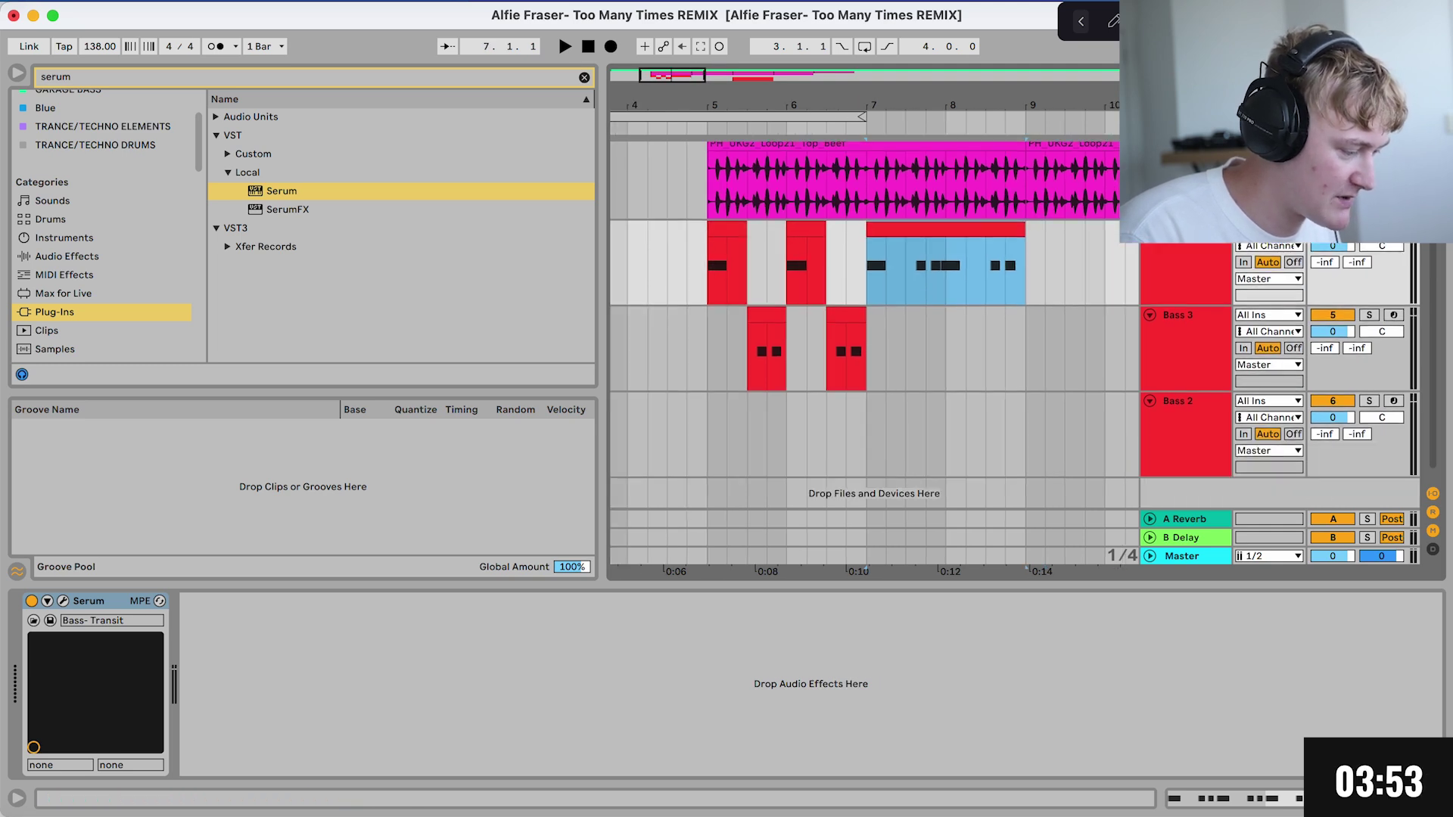
{"action": "scroll", "coordinate": [875, 325], "scroll_direction": "up", "scroll_amount": 2}
{"action": "left_click_drag", "start_coordinate": [890, 318], "coordinate": [908, 370]}
{"action": "left_click_drag", "start_coordinate": [1022, 324], "coordinate": [989, 370]}
Step: Play back the alternating Bass and Bass 3 clips from 4.4.1 with the device view hidden and the system volume raised
{"action": "left_click", "coordinate": [672, 405]}
{"action": "key", "text": "space"}
{"action": "scroll", "coordinate": [671, 405], "scroll_direction": "down", "scroll_amount": 1}
{"action": "scroll", "coordinate": [686, 287], "scroll_direction": "down", "scroll_amount": 1}
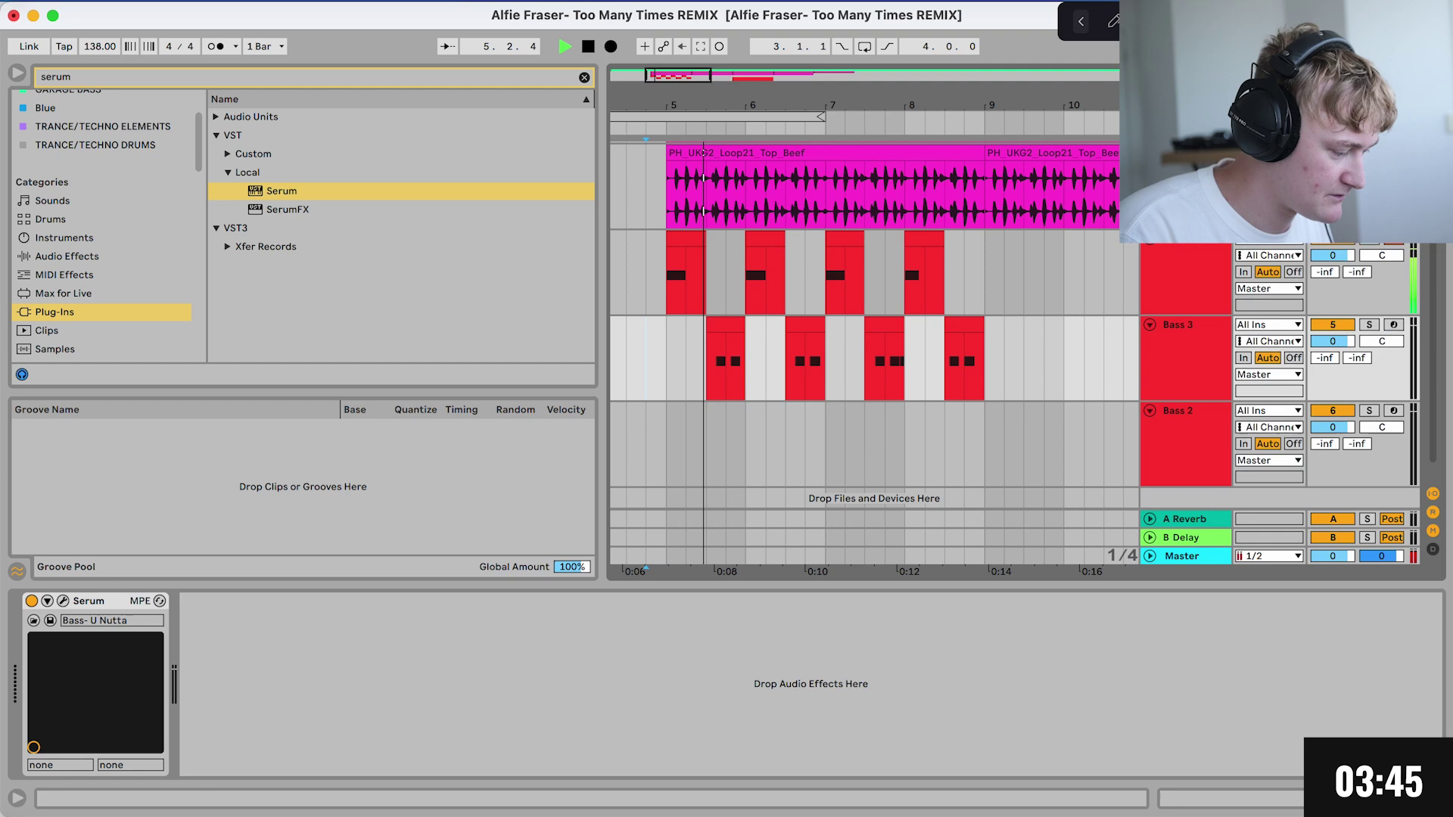
{"action": "key", "text": "super+alt+l"}
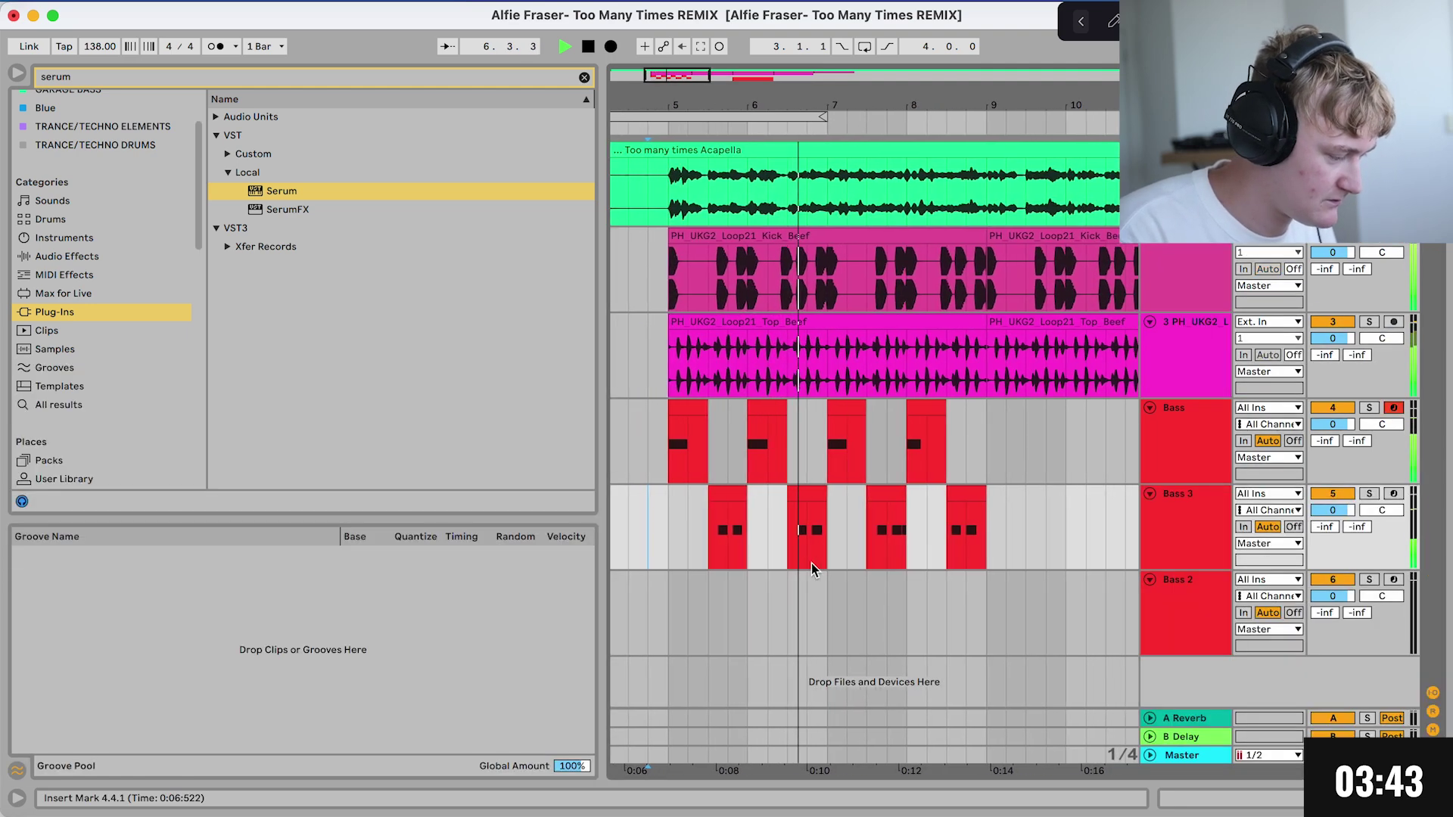
{"action": "key", "text": "space"}
{"action": "key", "text": "plus"}
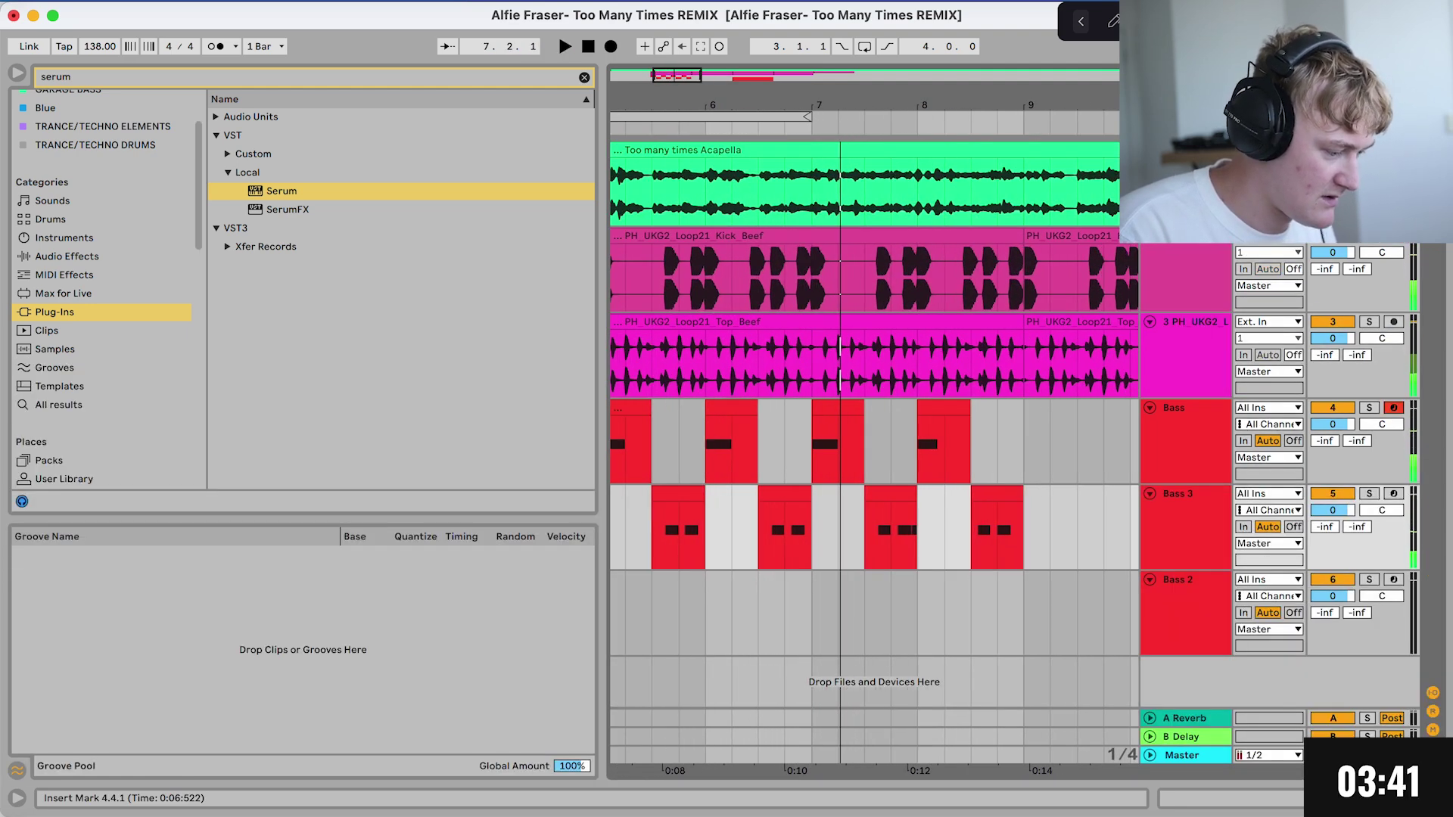
{"action": "key", "text": "space"}
{"action": "scroll", "coordinate": [912, 502], "scroll_direction": "down", "scroll_amount": 5}
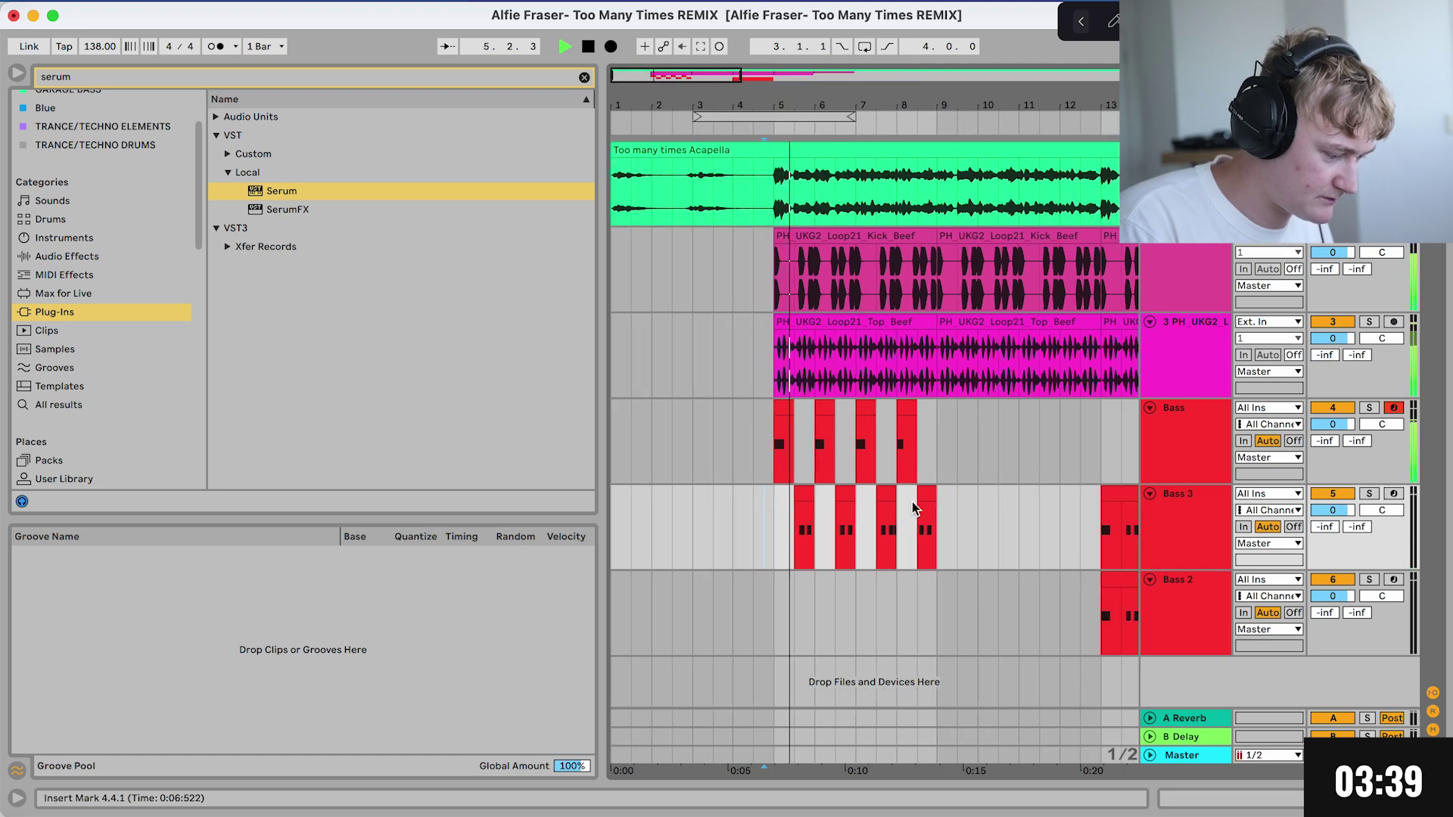
{"action": "key", "text": "XF86AudioRaiseVolume"}
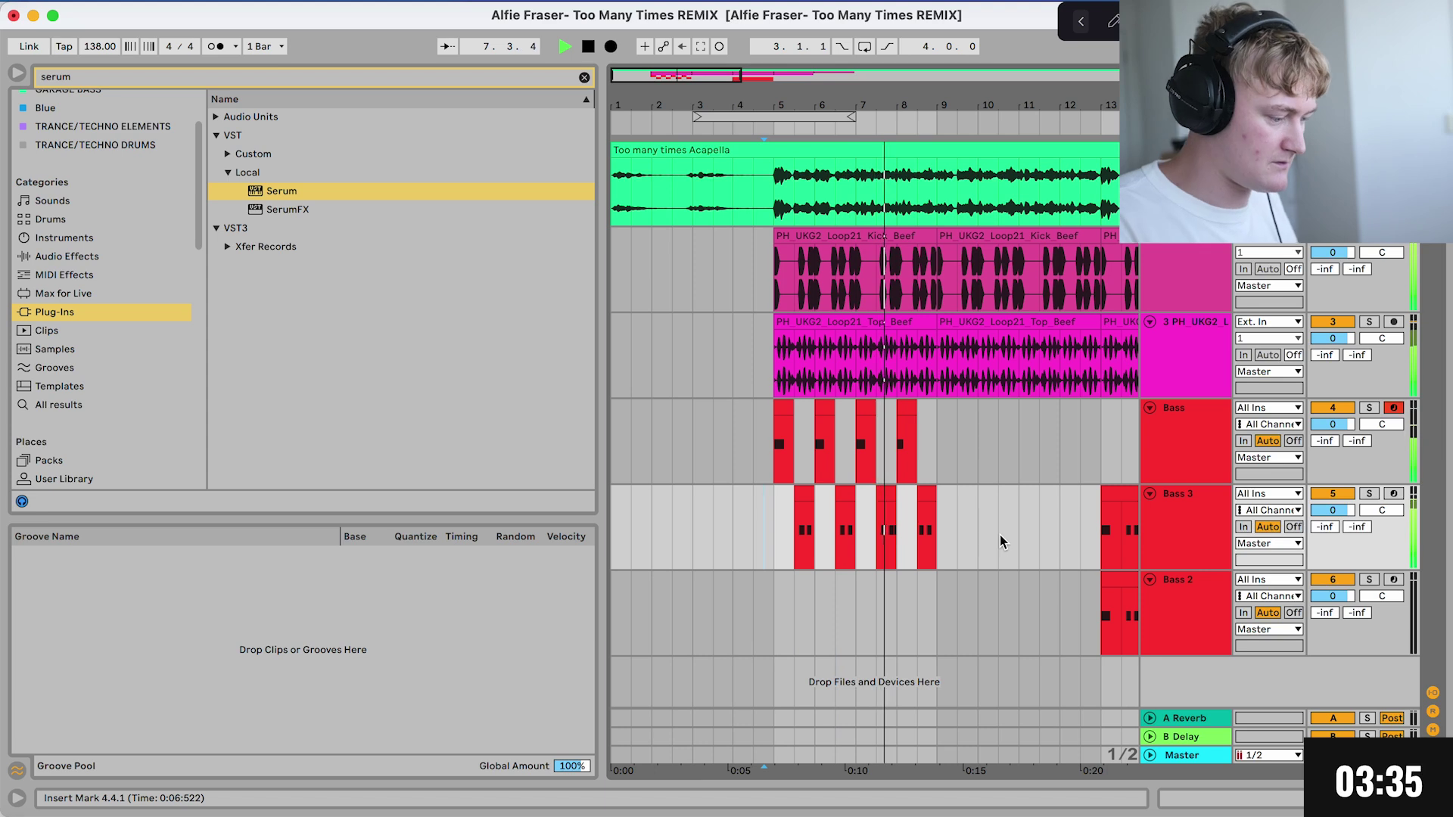
{"action": "key", "text": "XF86AudioRaiseVolume"}
{"action": "key", "text": "space"}
Step: Move the Bass 2 clip from bar 13 to bar 9 and play the transition from 8.1.1
{"action": "left_click", "coordinate": [878, 447]}
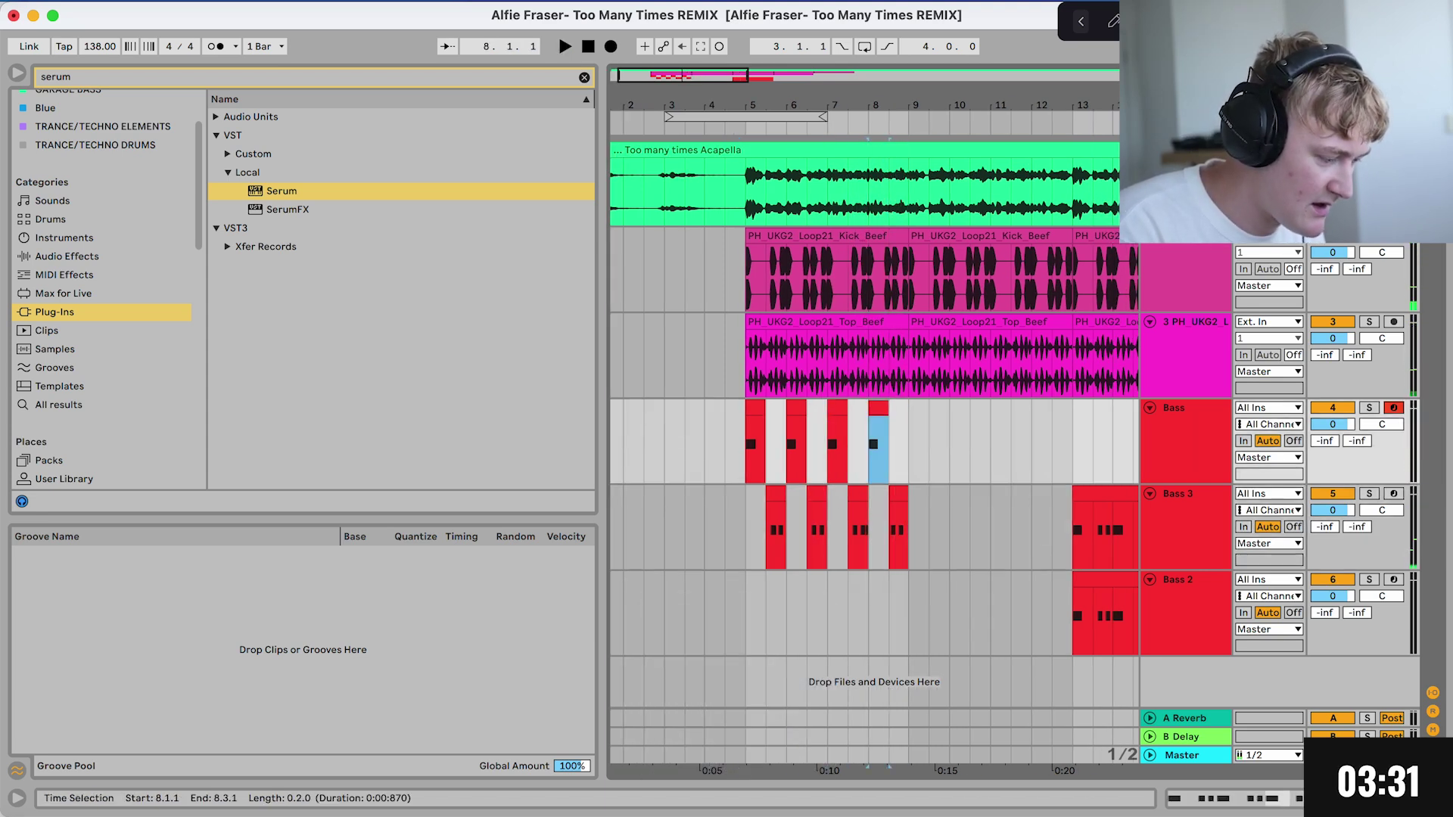
{"action": "left_click_drag", "start_coordinate": [1105, 621], "coordinate": [916, 621]}
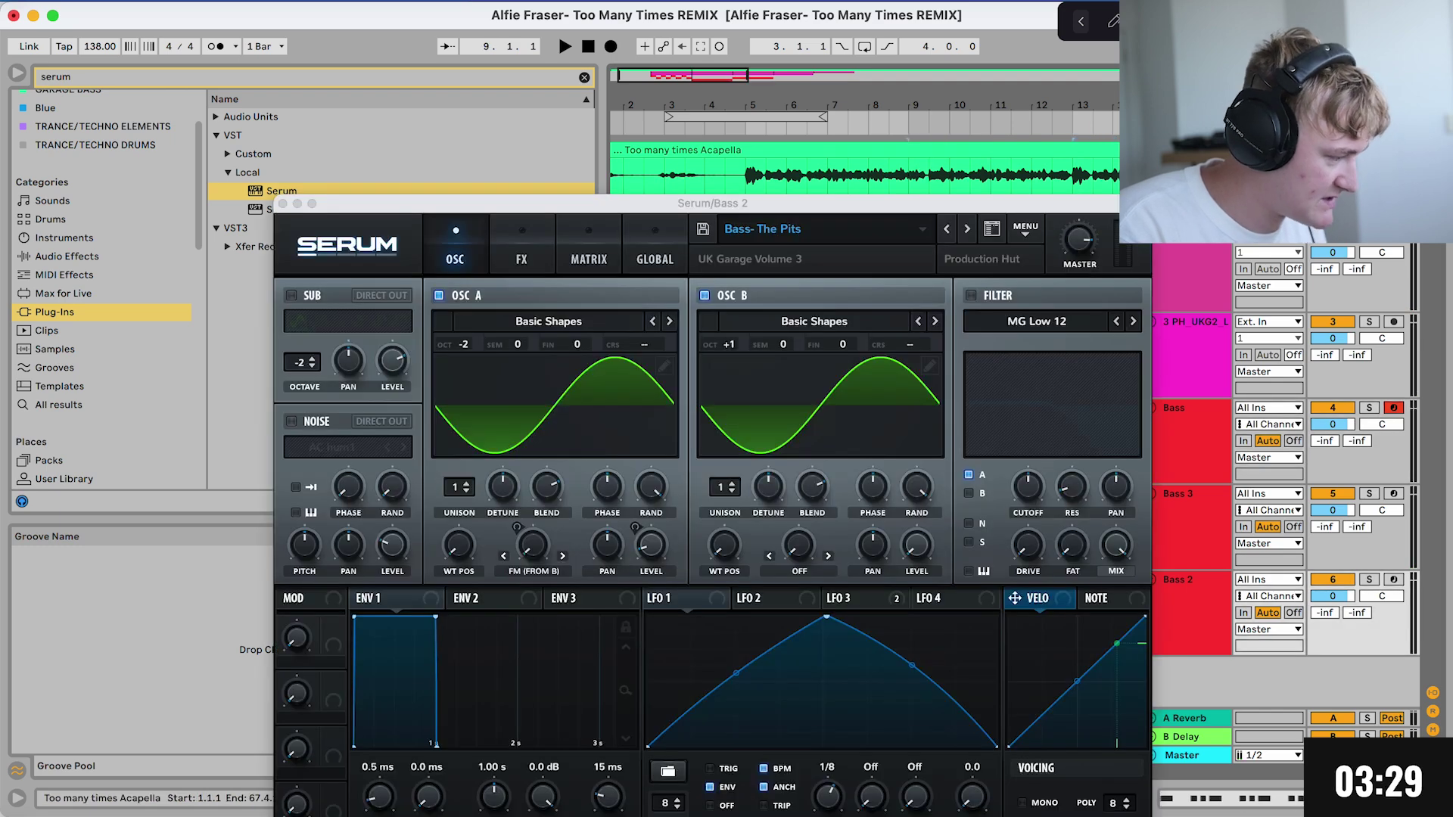
{"action": "key", "text": "super+alt+p"}
{"action": "left_click", "coordinate": [868, 639]}
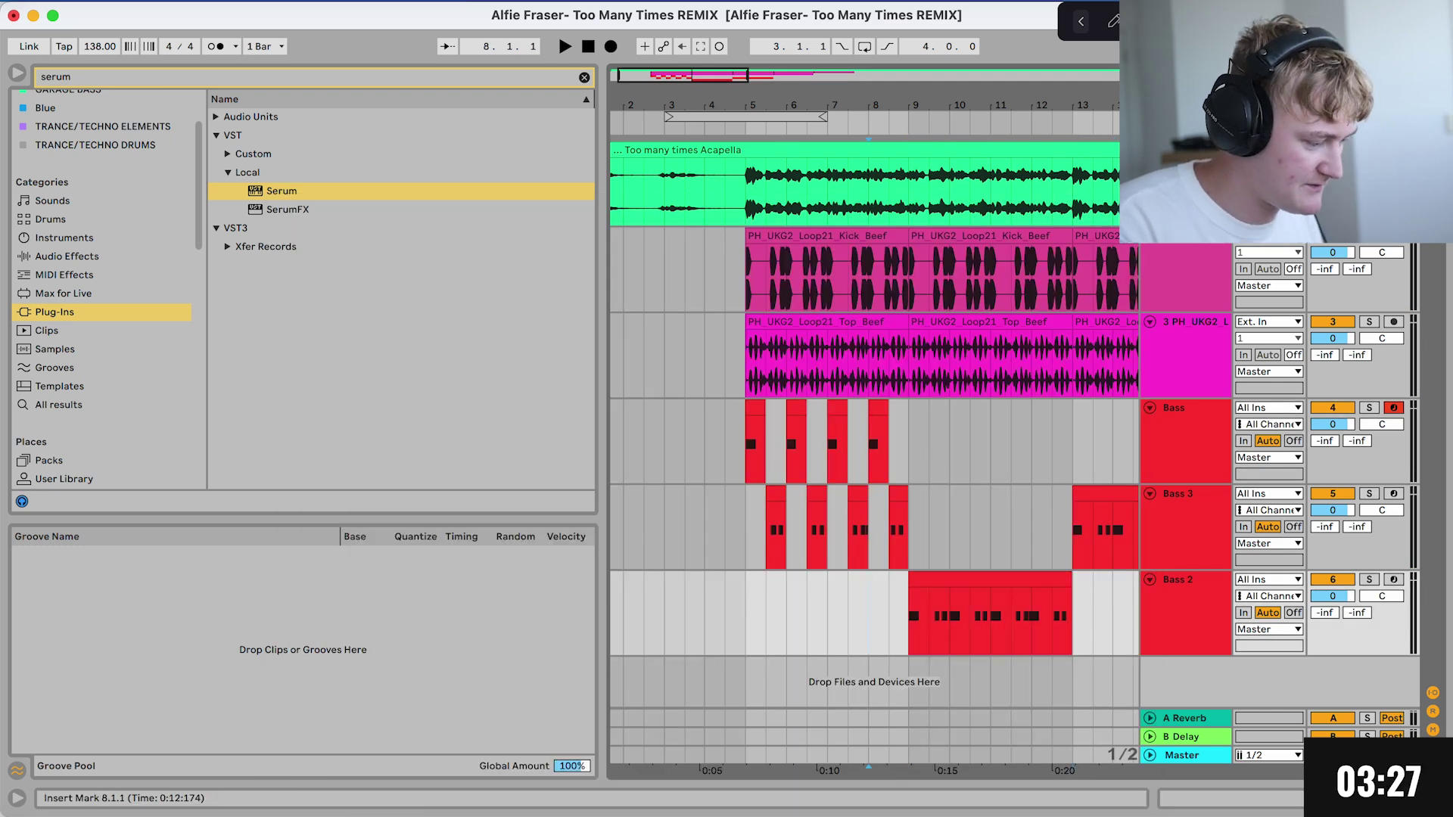
{"action": "key", "text": "space"}
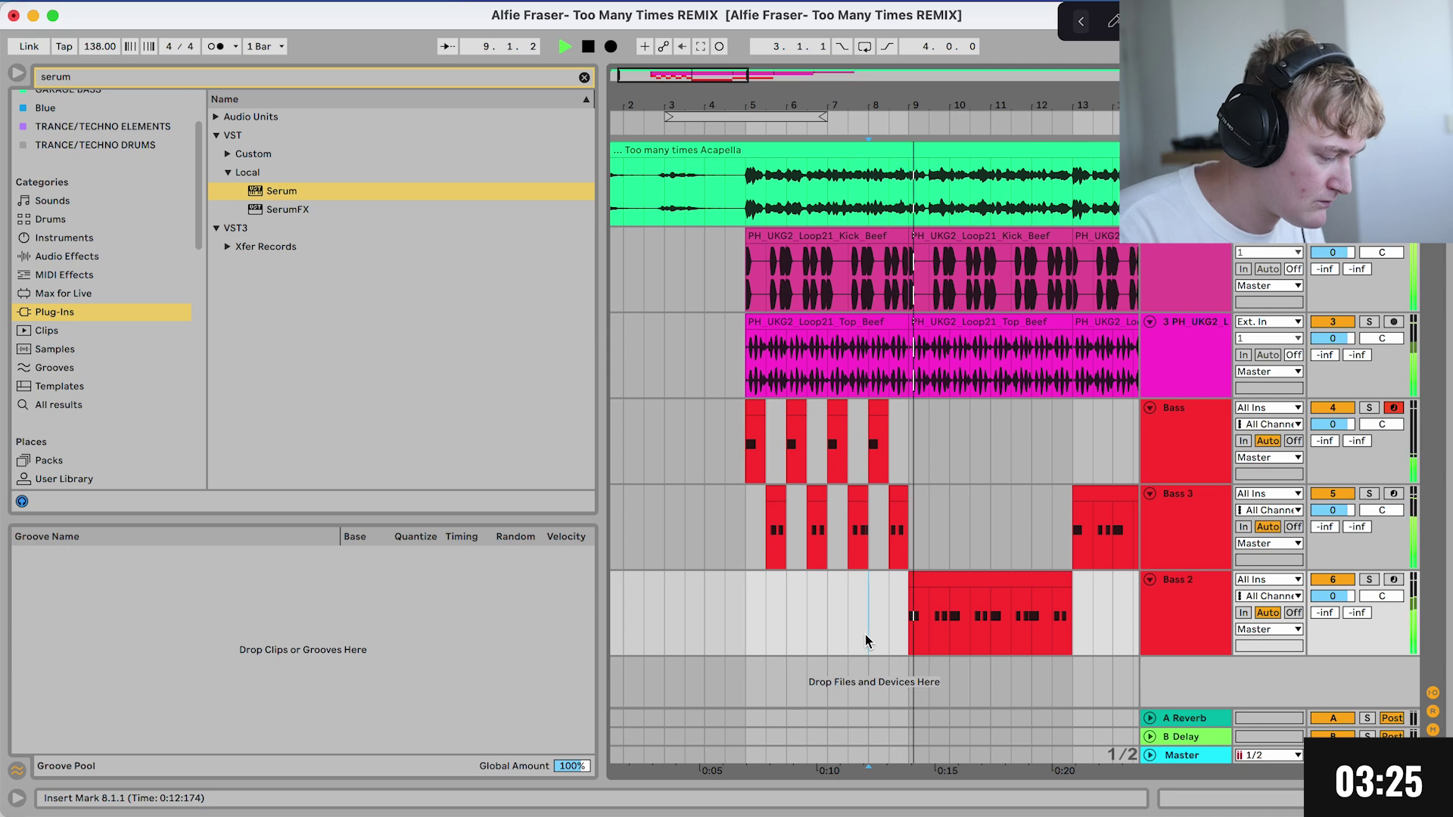
{"action": "key", "text": "space"}
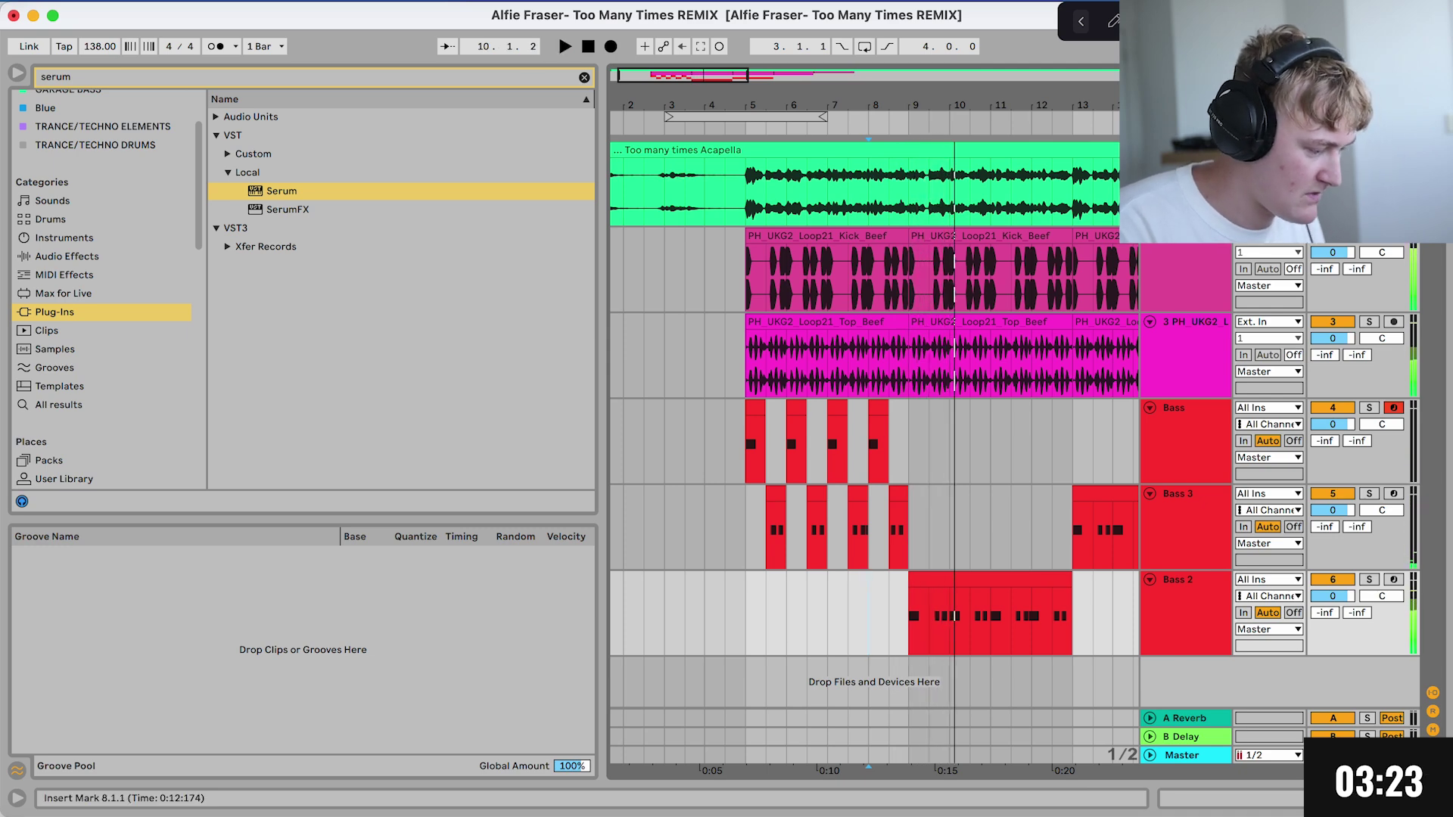
Step: Cut the second halves of bars 9 and 10 out of the Bass 2 clip and fill the gaps with Bass 3 clips
{"action": "key", "text": "plus"}
{"action": "left_click_drag", "start_coordinate": [934, 615], "coordinate": [1019, 615]}
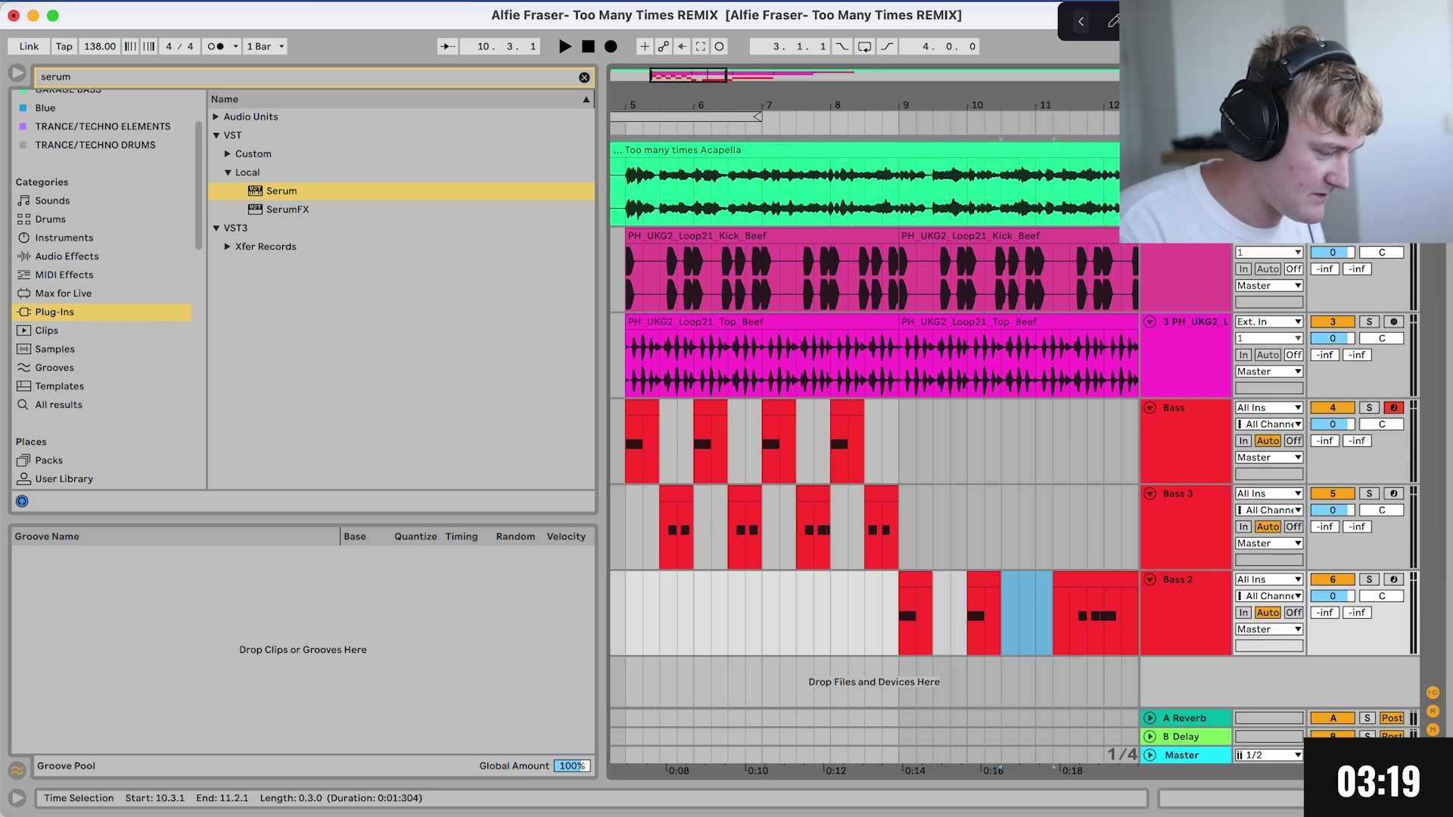
{"action": "scroll", "coordinate": [870, 530], "scroll_direction": "right", "scroll_amount": 2}
{"action": "left_click_drag", "start_coordinate": [832, 530], "coordinate": [970, 530]}
{"action": "key", "text": "super+d"}
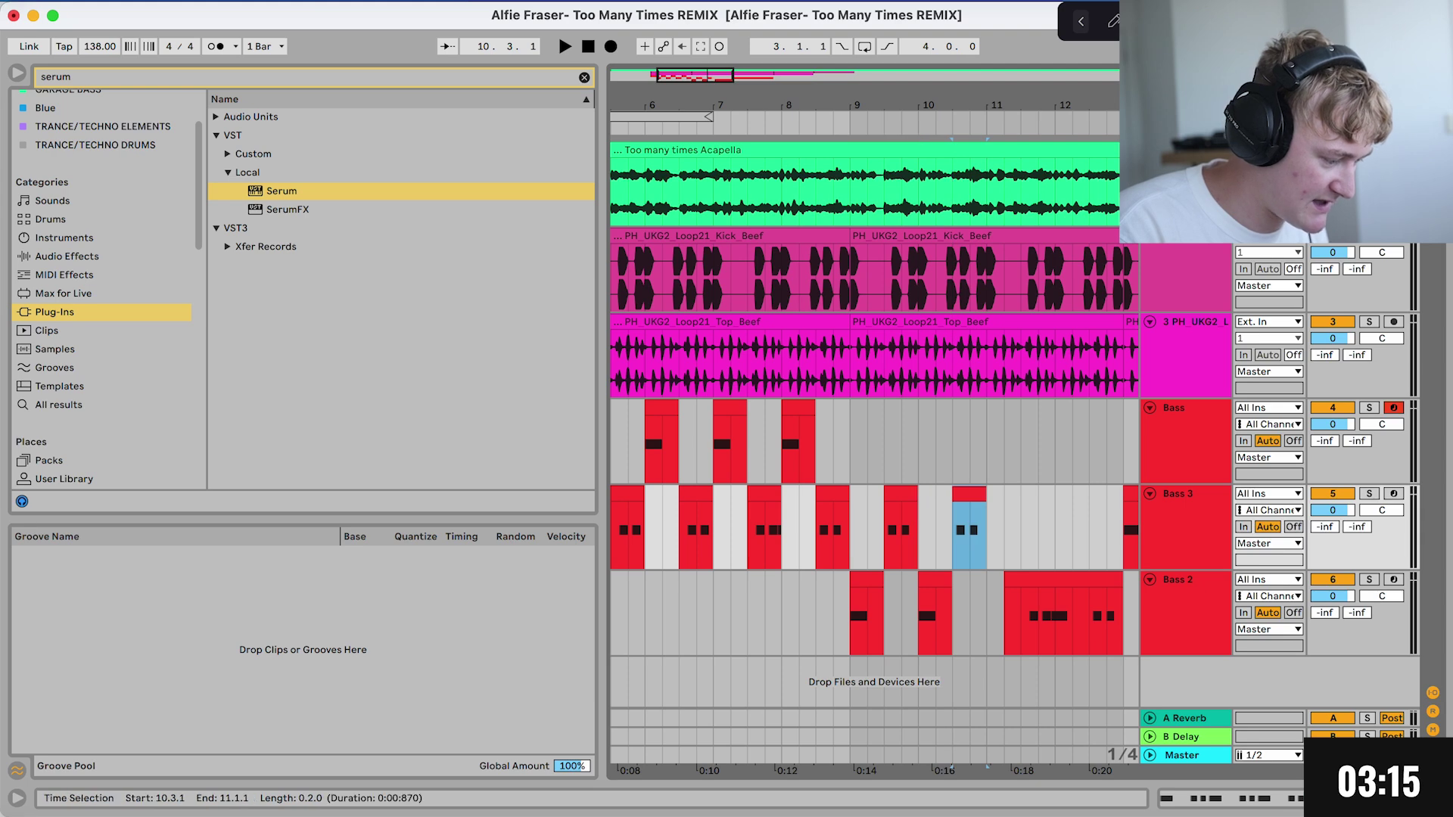
Step: Delete the remaining part of the Bass 2 clip from bar 11 onward
{"action": "scroll", "coordinate": [961, 530], "scroll_direction": "down", "scroll_amount": 1}
{"action": "left_click", "coordinate": [1059, 615]}
{"action": "scroll", "coordinate": [870, 530], "scroll_direction": "right", "scroll_amount": 2}
{"action": "key", "text": "Delete"}
Step: Repeat the alternating Bass 2 and Bass 3 clips of bar 10 through bars 11 and 12
{"action": "left_click_drag", "start_coordinate": [920, 530], "coordinate": [859, 614]}
{"action": "key", "text": "super+d"}
{"action": "key", "text": "super+z"}
{"action": "key", "text": "minus"}
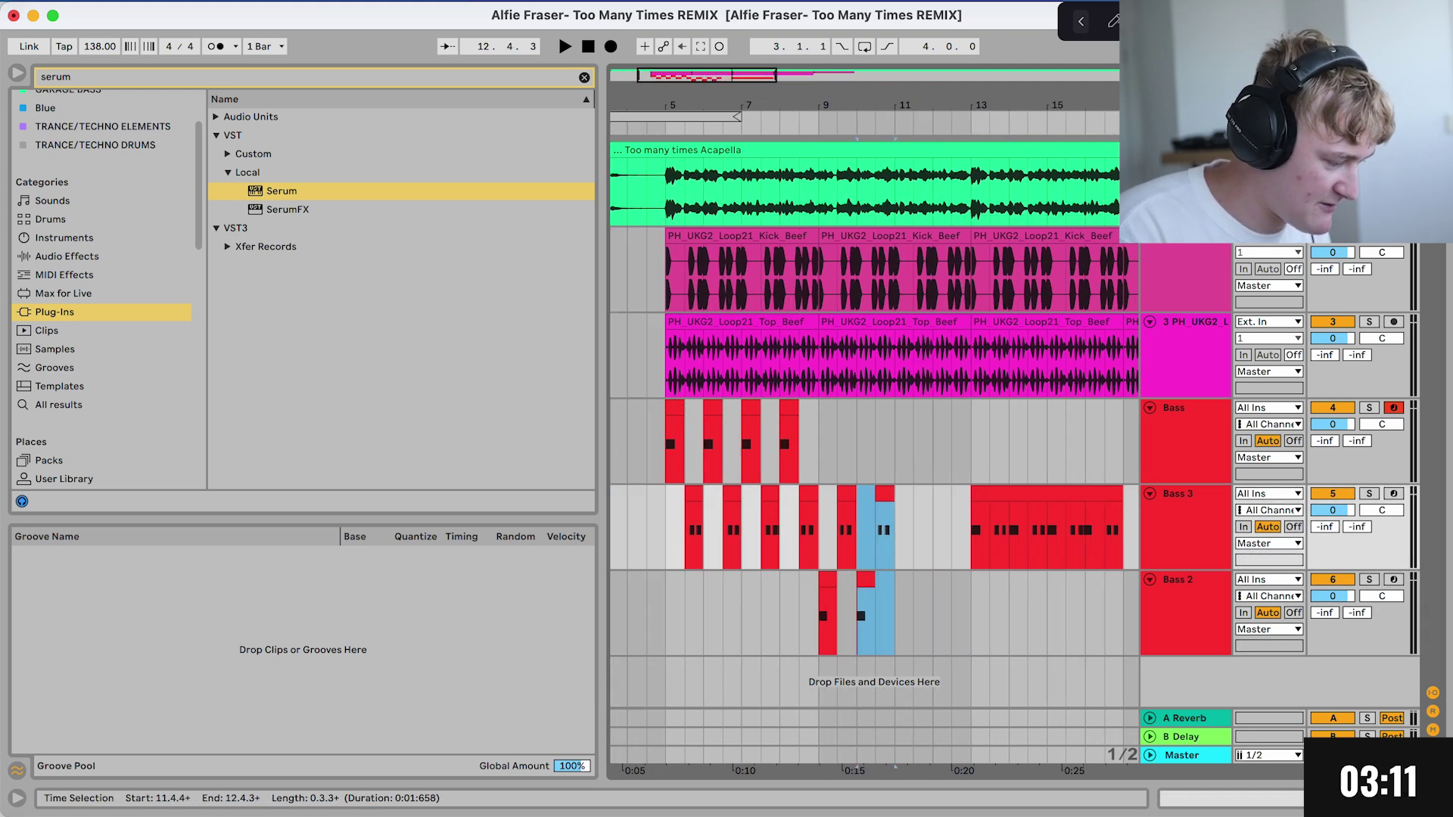
{"action": "key", "text": "super+d"}
{"action": "key", "text": "super+d"}
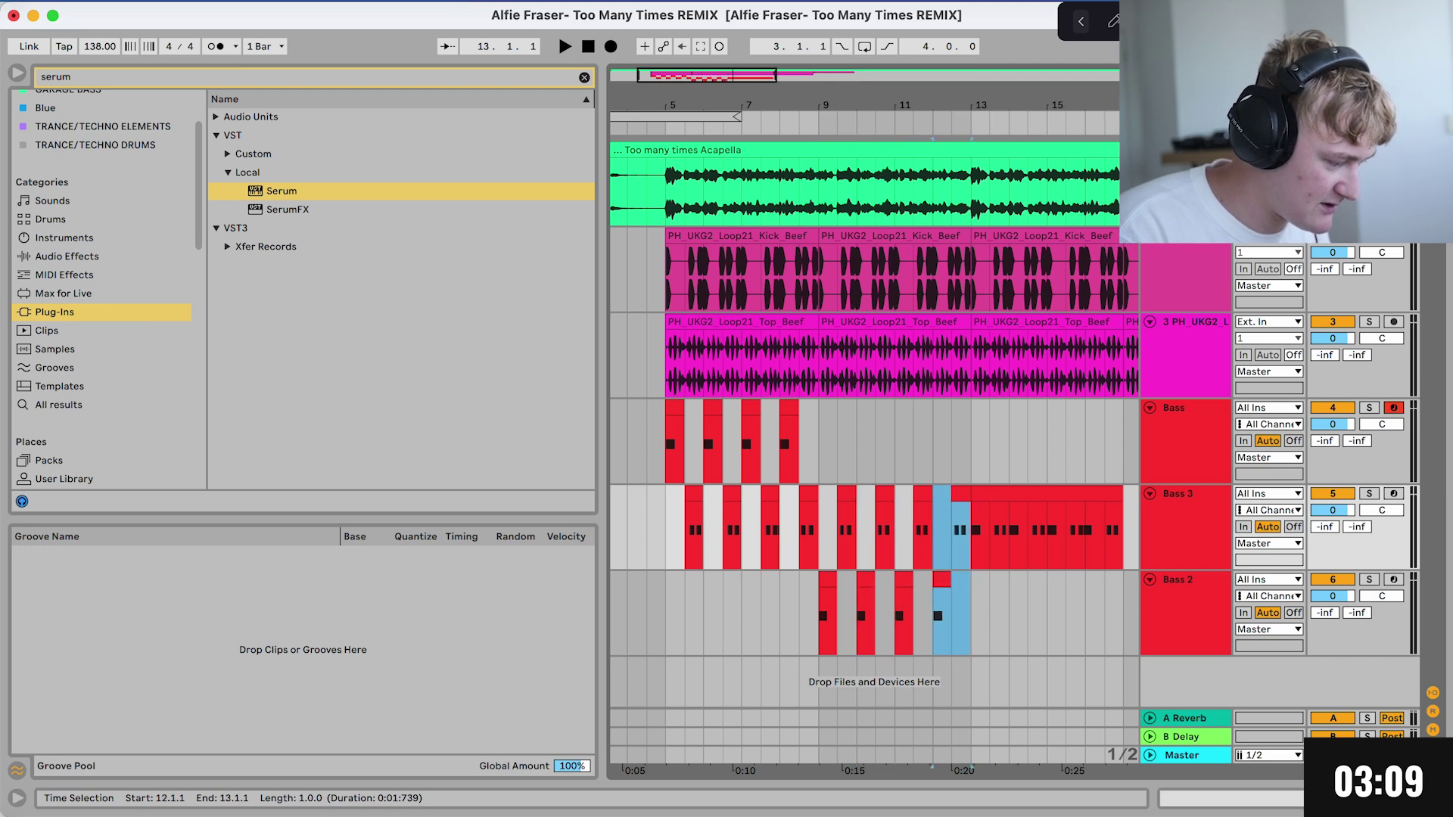
Step: Replace the long Bass 3 clip at bar 13 with a duplicate of the eight-bar Bass 3 pattern, running from 13.1.1 to 21.1.1
{"action": "left_click", "coordinate": [1047, 495]}
{"action": "key", "text": "Delete"}
{"action": "key", "text": "shift+Left"}
{"action": "key", "text": "shift+Left"}
{"action": "key", "text": "shift+Left"}
{"action": "key", "text": "shift+Left"}
{"action": "key", "text": "shift+Left"}
{"action": "key", "text": "shift+Left"}
{"action": "key", "text": "shift+Left"}
{"action": "key", "text": "shift+Left"}
{"action": "key", "text": "shift+Left"}
{"action": "key", "text": "shift+Left"}
{"action": "key", "text": "shift+Left"}
{"action": "key", "text": "shift+Left"}
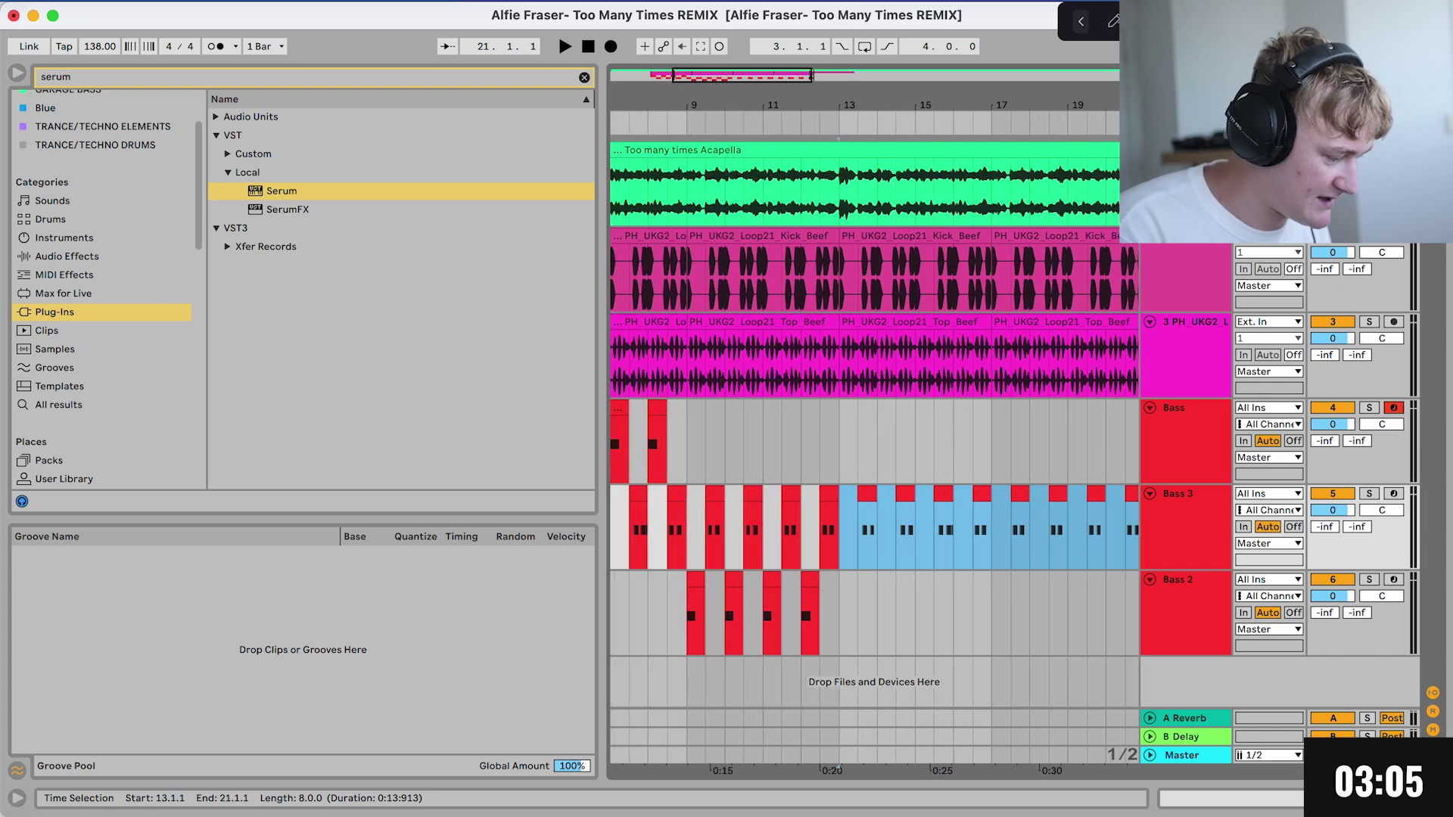
Step: Duplicate the Bass 2 track and shift the four clips on the copy so they start at bar 13
{"action": "key", "text": "super+d"}
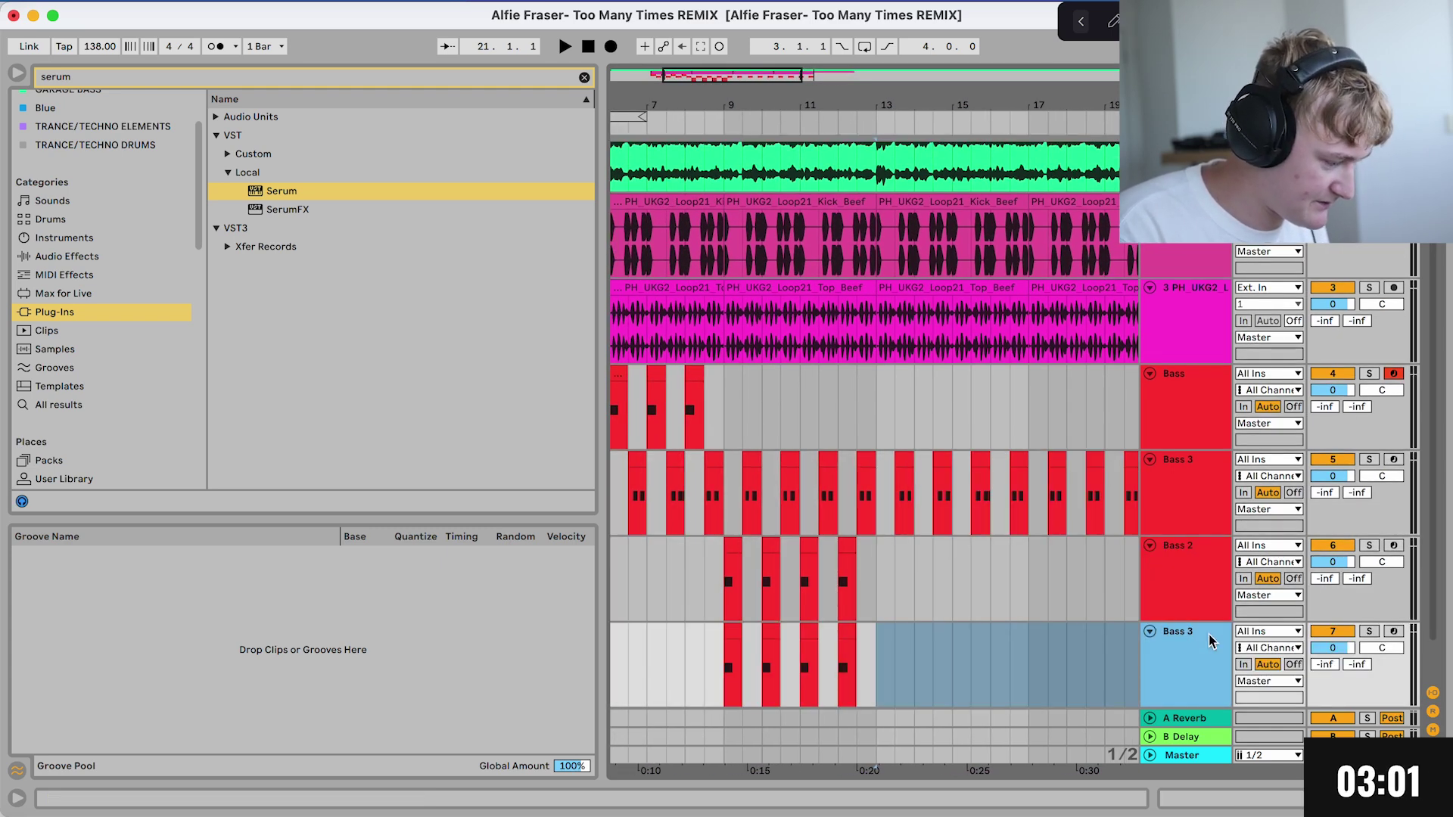
{"action": "left_click_drag", "start_coordinate": [875, 670], "coordinate": [707, 670]}
{"action": "key", "text": "super+d"}
{"action": "left_click", "coordinate": [856, 670], "text": "shift"}
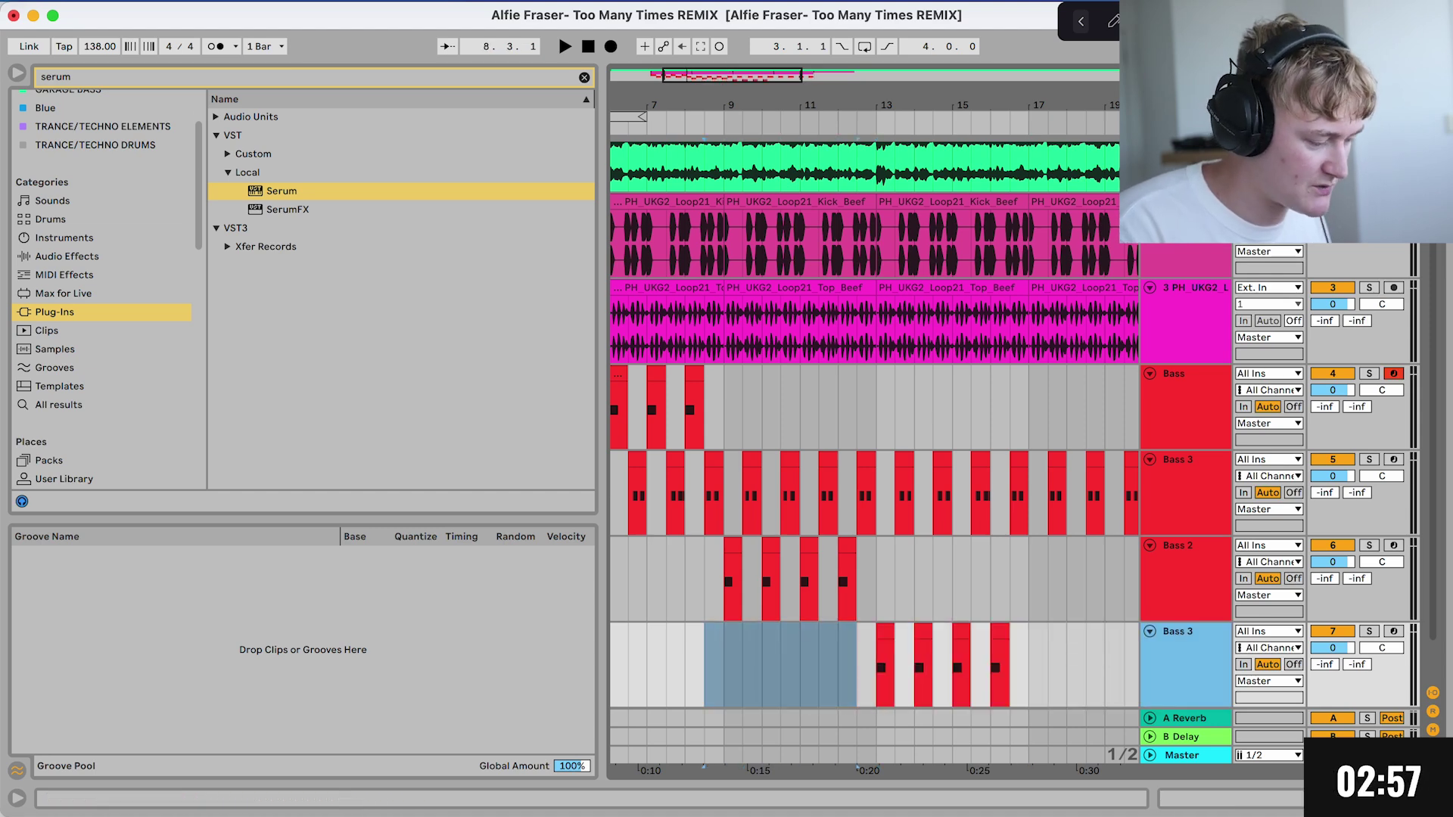
Step: Open Serum on the duplicated track 7, solo that track and play its clips from 13.1.1
{"action": "key", "text": "super+alt+l"}
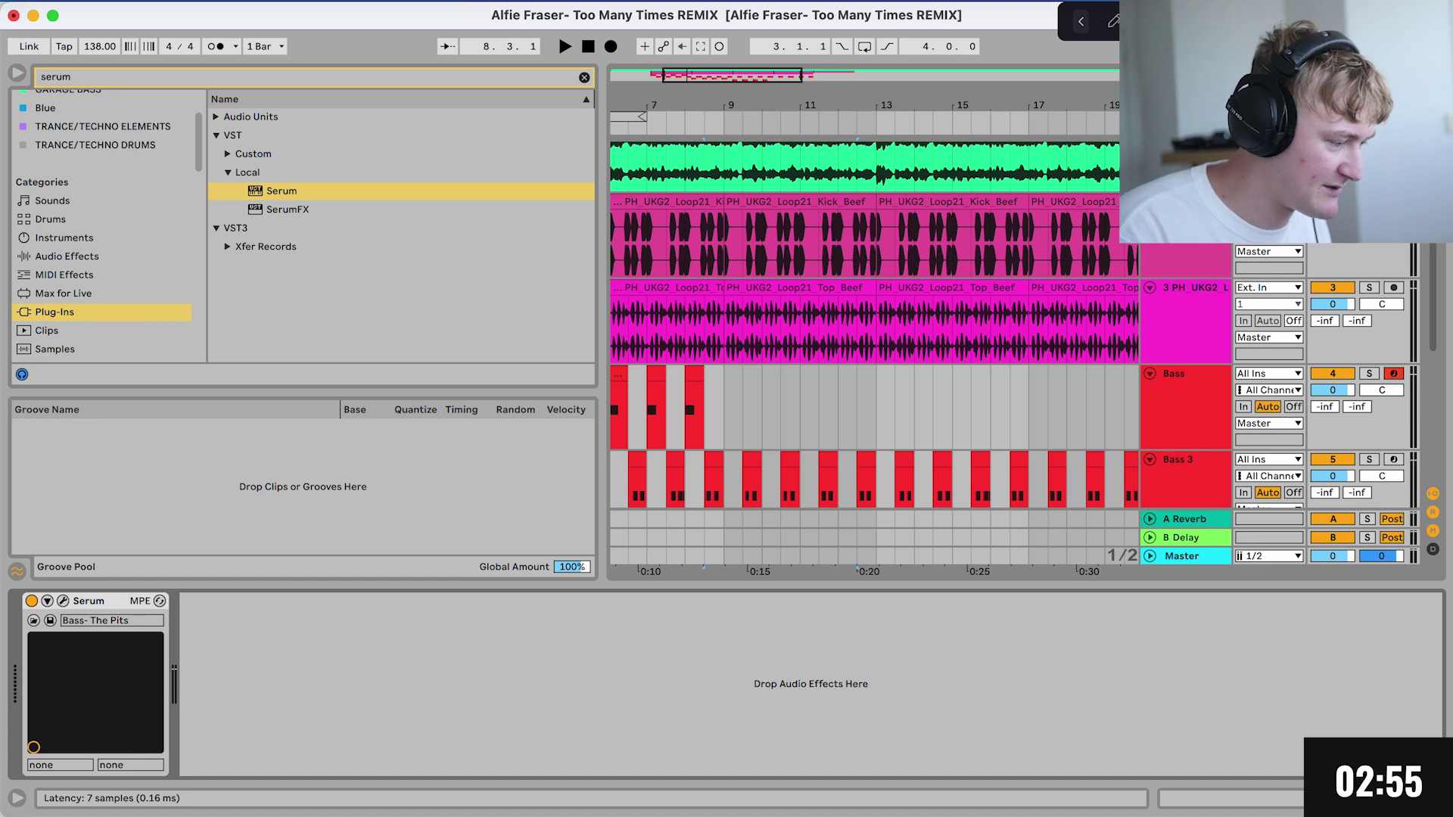
{"action": "key", "text": "super+alt+p"}
{"action": "left_click", "coordinate": [966, 229]}
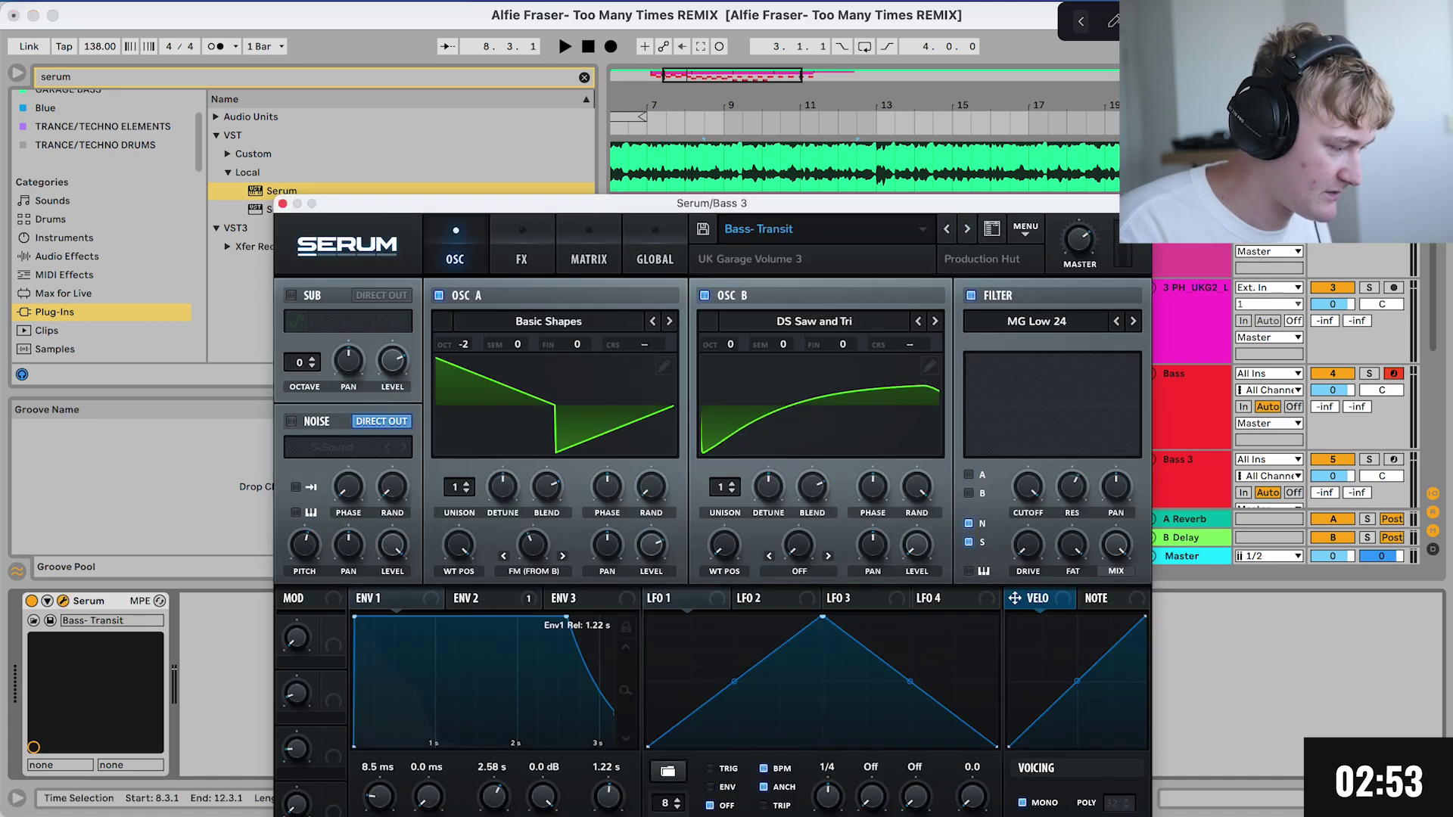
{"action": "key", "text": "space"}
{"action": "left_click_drag", "start_coordinate": [939, 203], "coordinate": [979, 541]}
{"action": "scroll", "coordinate": [908, 333], "scroll_direction": "down", "scroll_amount": 6}
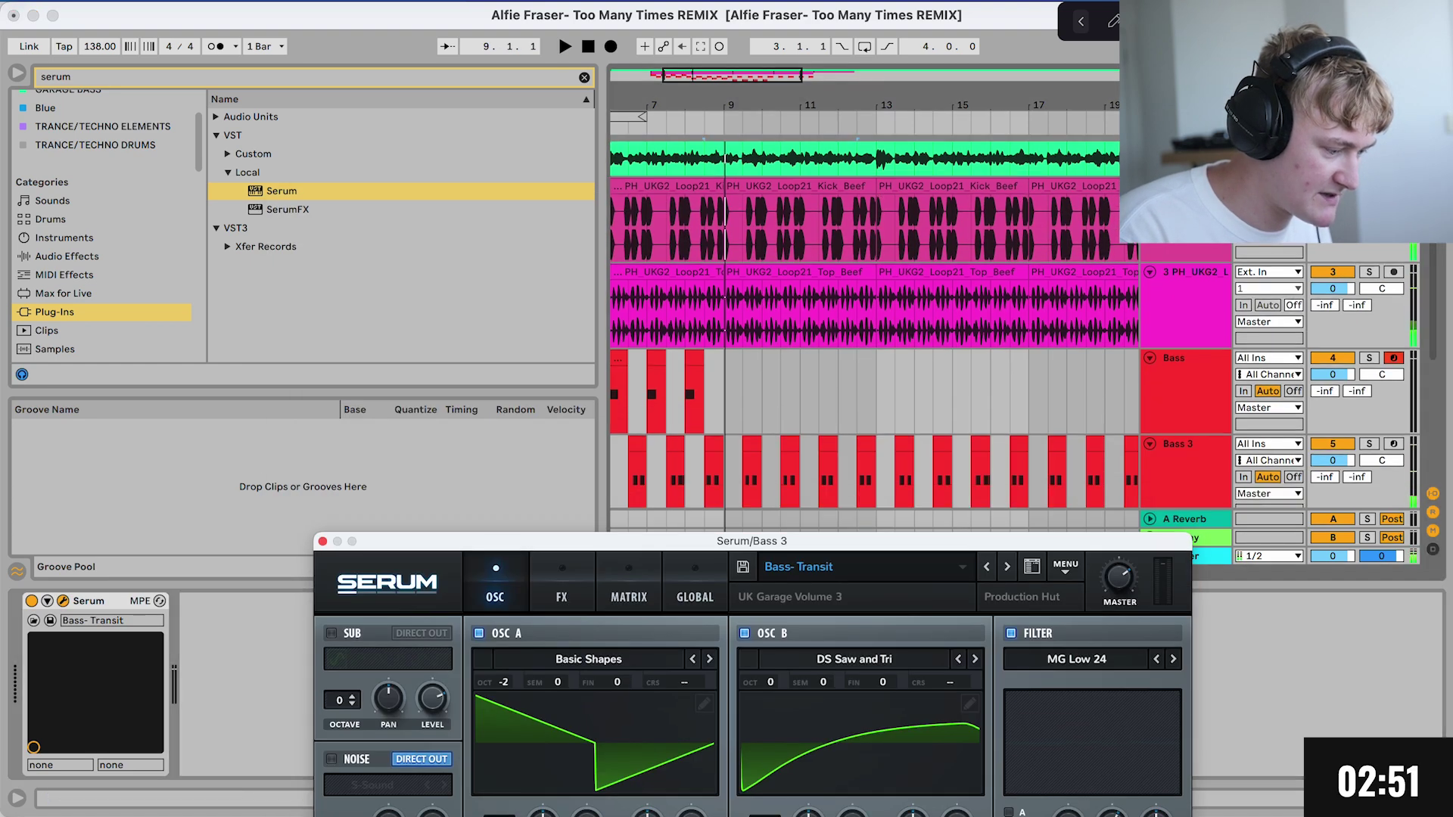
{"action": "left_click", "coordinate": [1369, 388]}
{"action": "left_click", "coordinate": [881, 424]}
{"action": "key", "text": "space"}
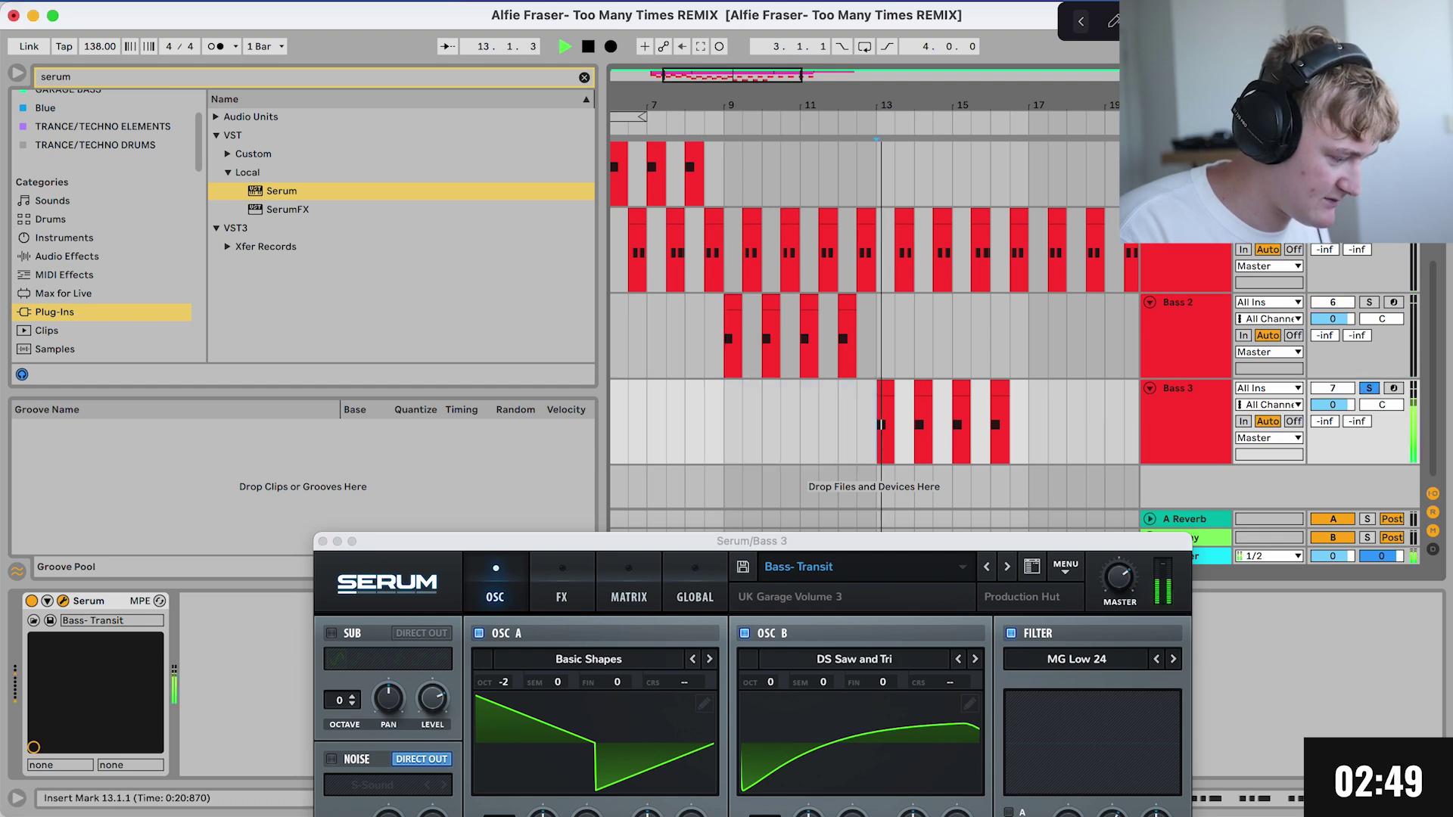
Step: Audition the Serum bass presets against the bar 13 clip on track 7 and load Bass- As Ever
{"action": "left_click", "coordinate": [986, 566]}
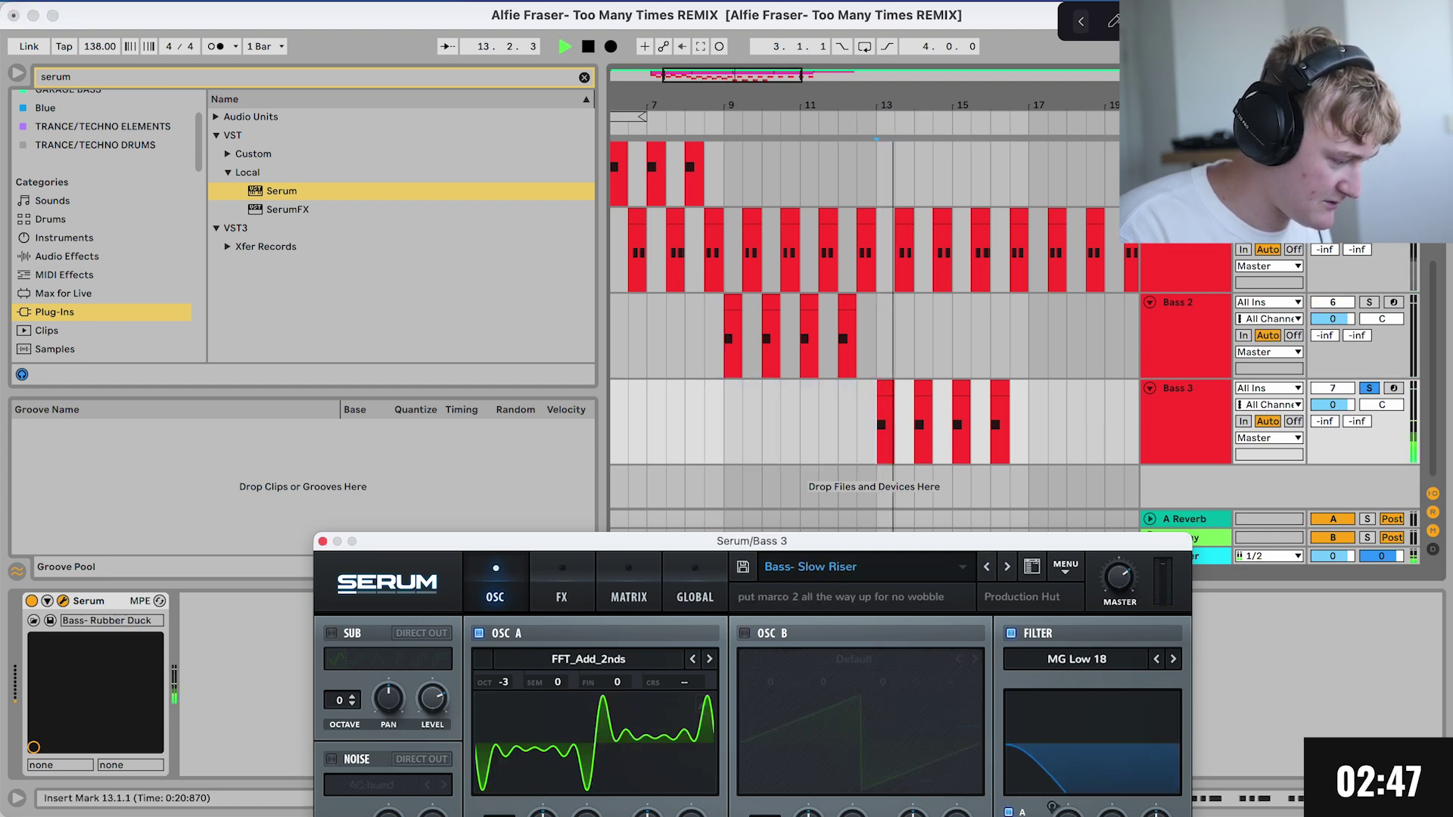
{"action": "left_click", "coordinate": [988, 567]}
{"action": "left_click", "coordinate": [988, 568]}
{"action": "left_click", "coordinate": [989, 570]}
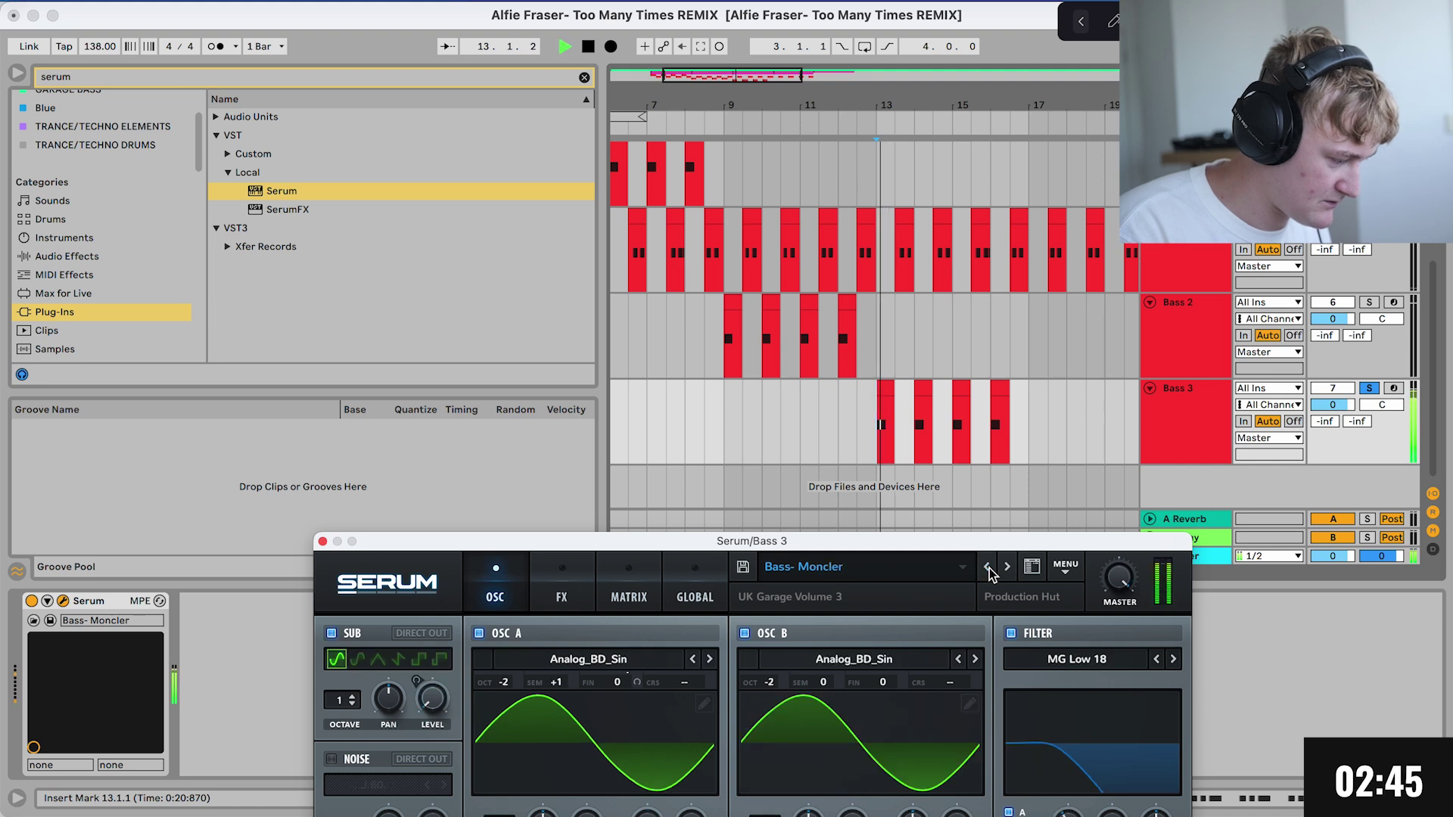
{"action": "left_click", "coordinate": [988, 570]}
{"action": "left_click", "coordinate": [988, 569]}
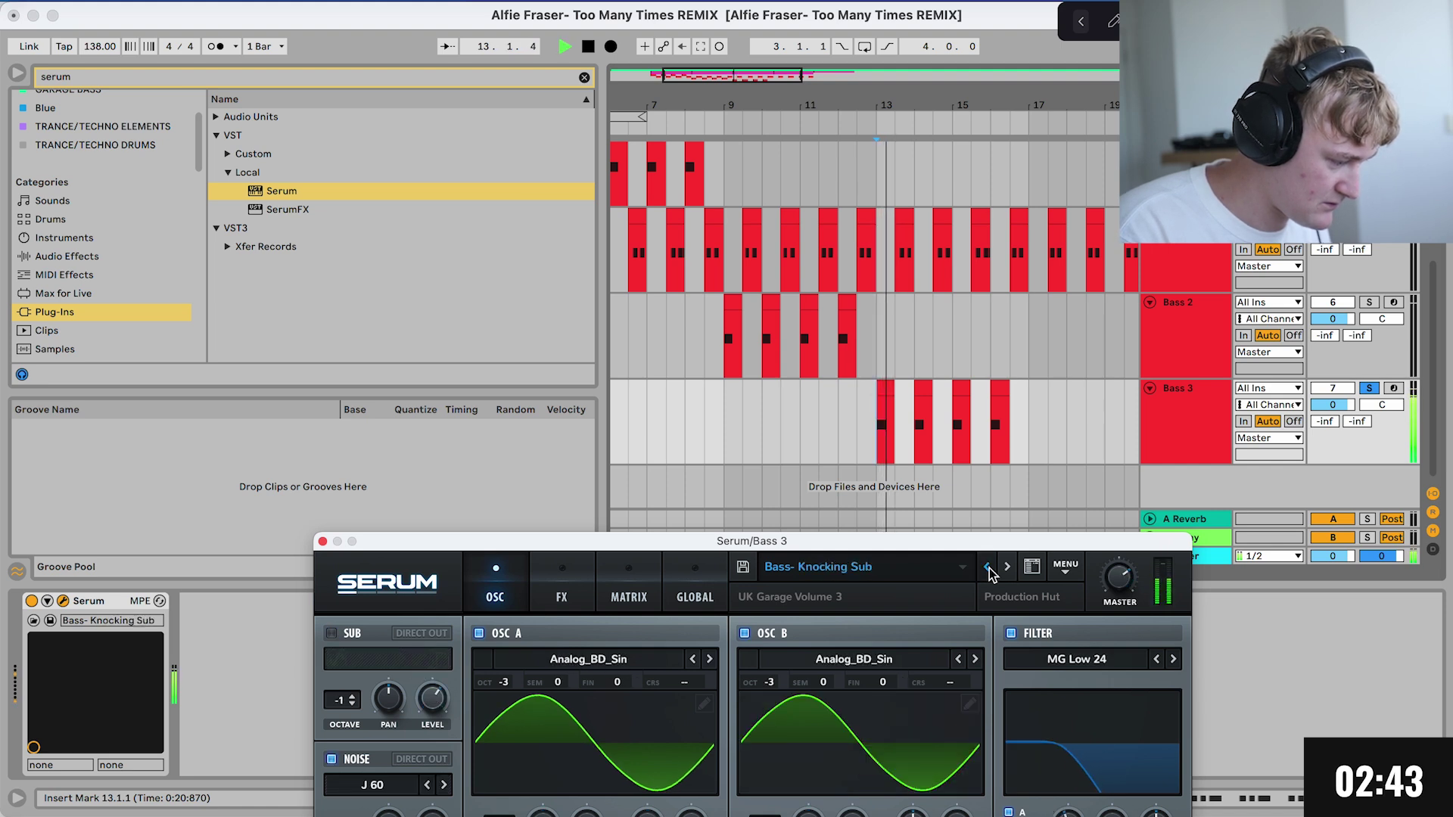
{"action": "left_click", "coordinate": [989, 569]}
{"action": "left_click", "coordinate": [988, 569]}
{"action": "left_click", "coordinate": [989, 569]}
{"action": "key", "text": "space"}
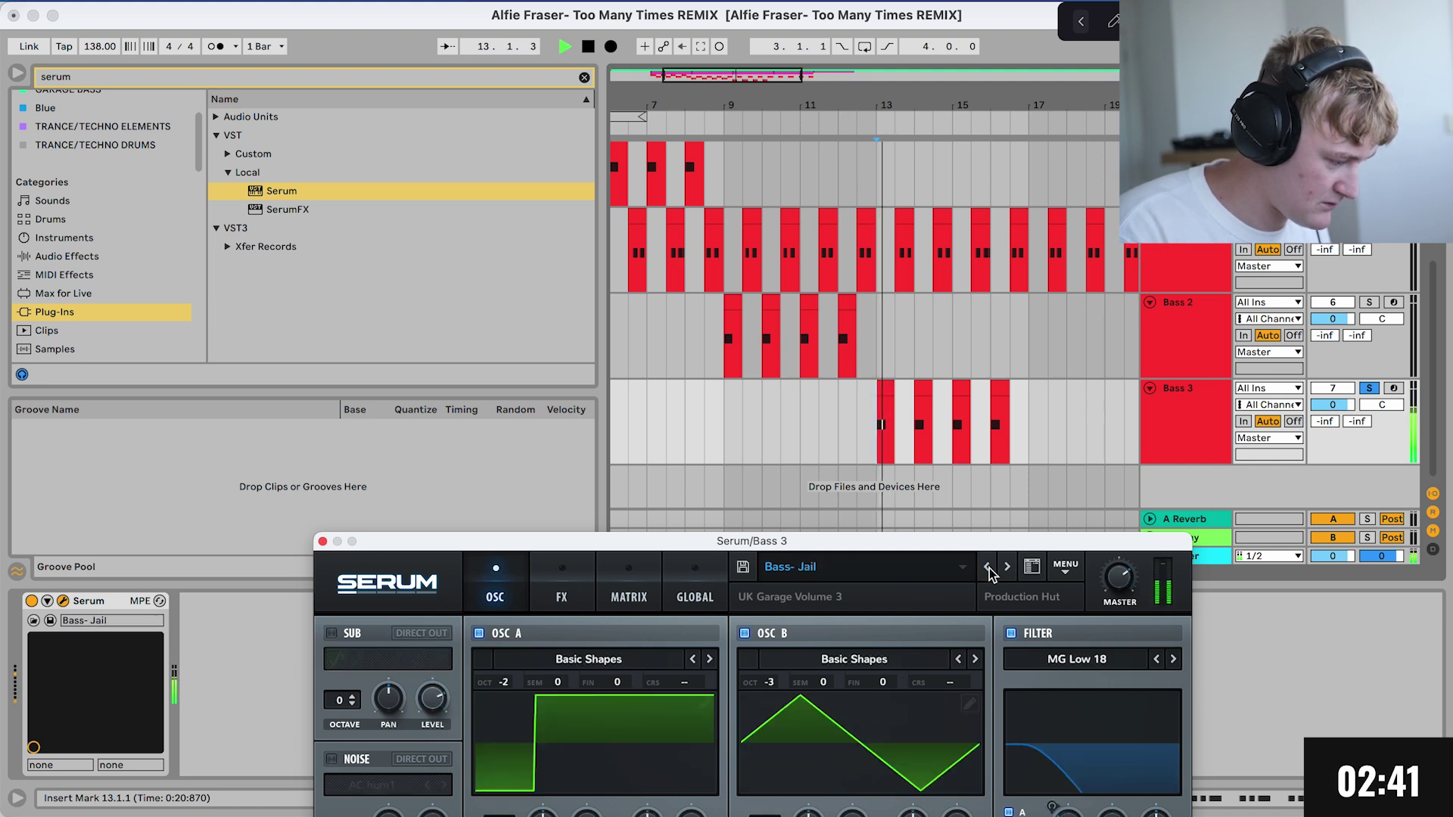
{"action": "left_click", "coordinate": [989, 569]}
{"action": "left_click", "coordinate": [988, 569]}
{"action": "key", "text": "space"}
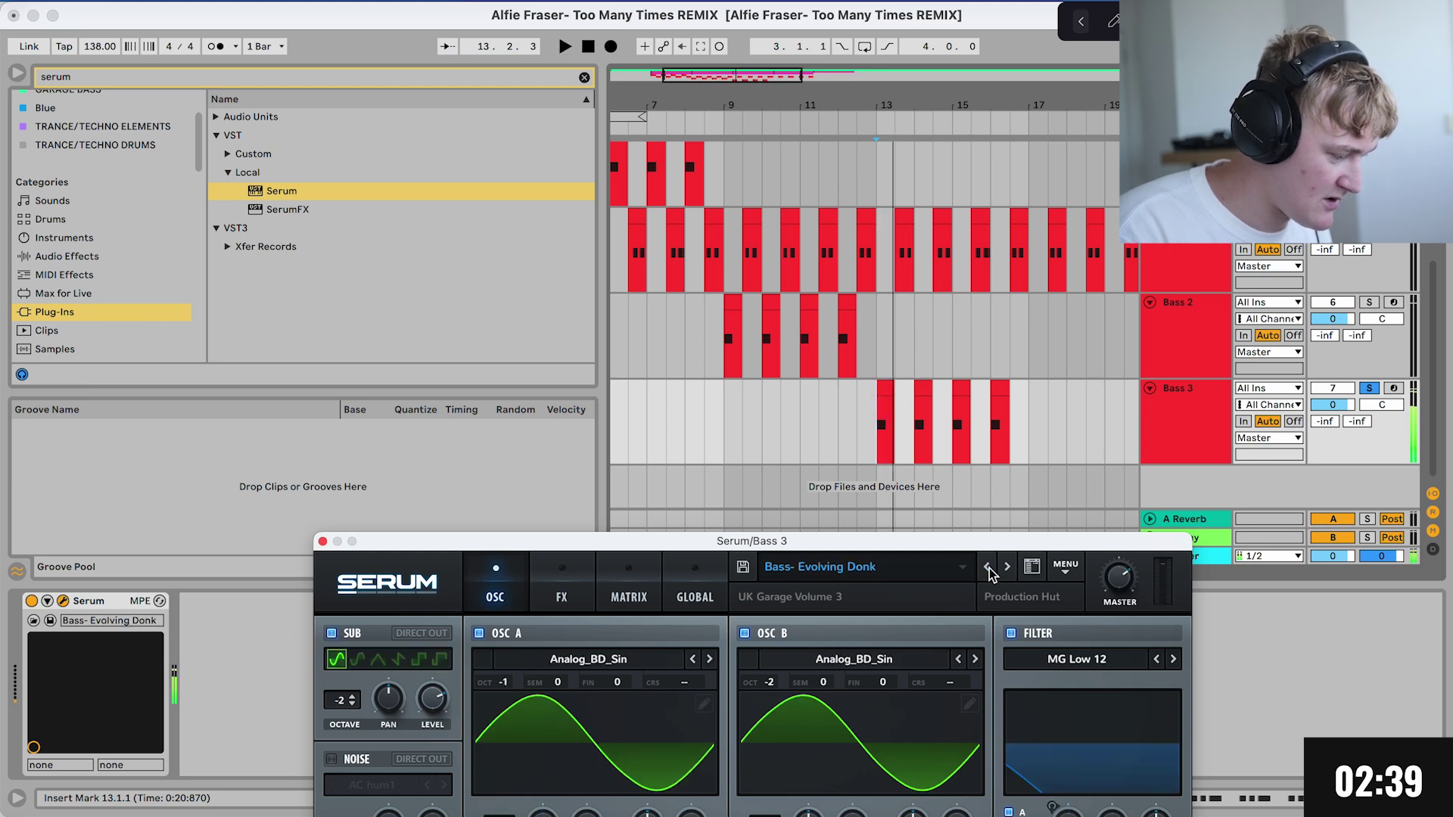
{"action": "left_click", "coordinate": [988, 569]}
{"action": "key", "text": "space"}
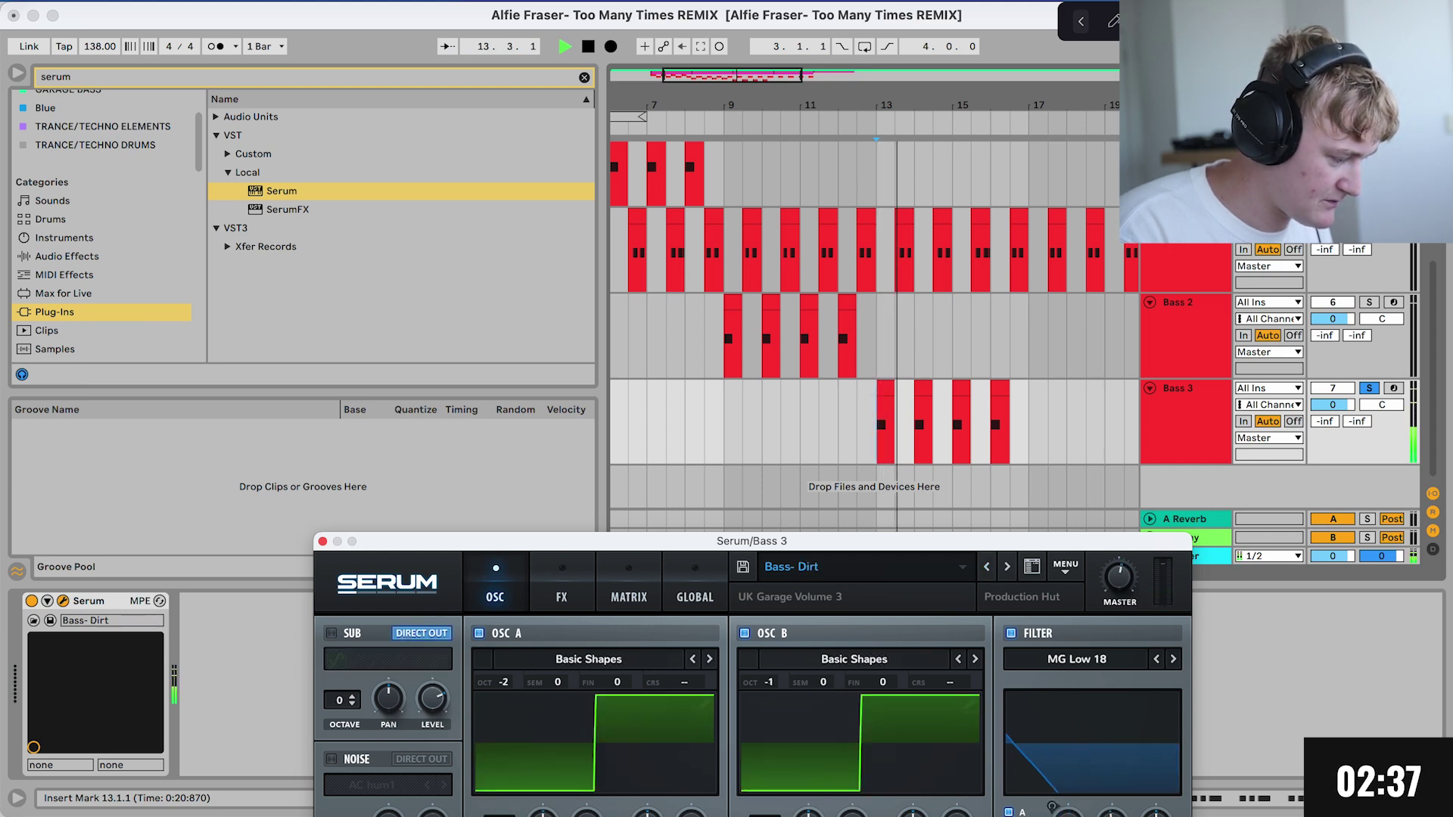
{"action": "left_click", "coordinate": [1007, 567]}
{"action": "left_click", "coordinate": [988, 567]}
{"action": "left_click", "coordinate": [989, 567]}
{"action": "key", "text": "space"}
{"action": "left_click", "coordinate": [989, 567]}
{"action": "left_click", "coordinate": [988, 567]}
{"action": "left_click", "coordinate": [988, 567]}
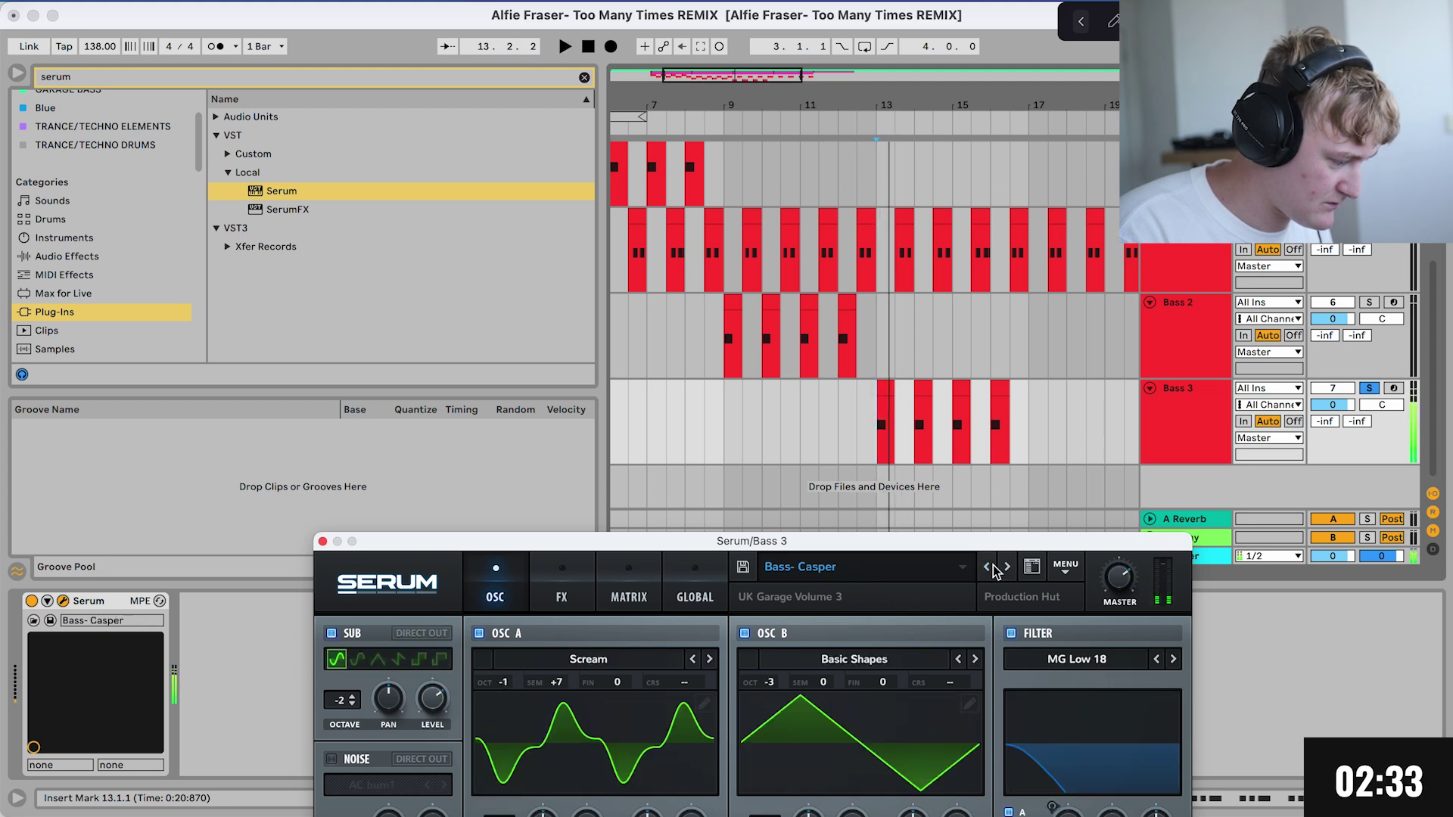
{"action": "left_click", "coordinate": [988, 567]}
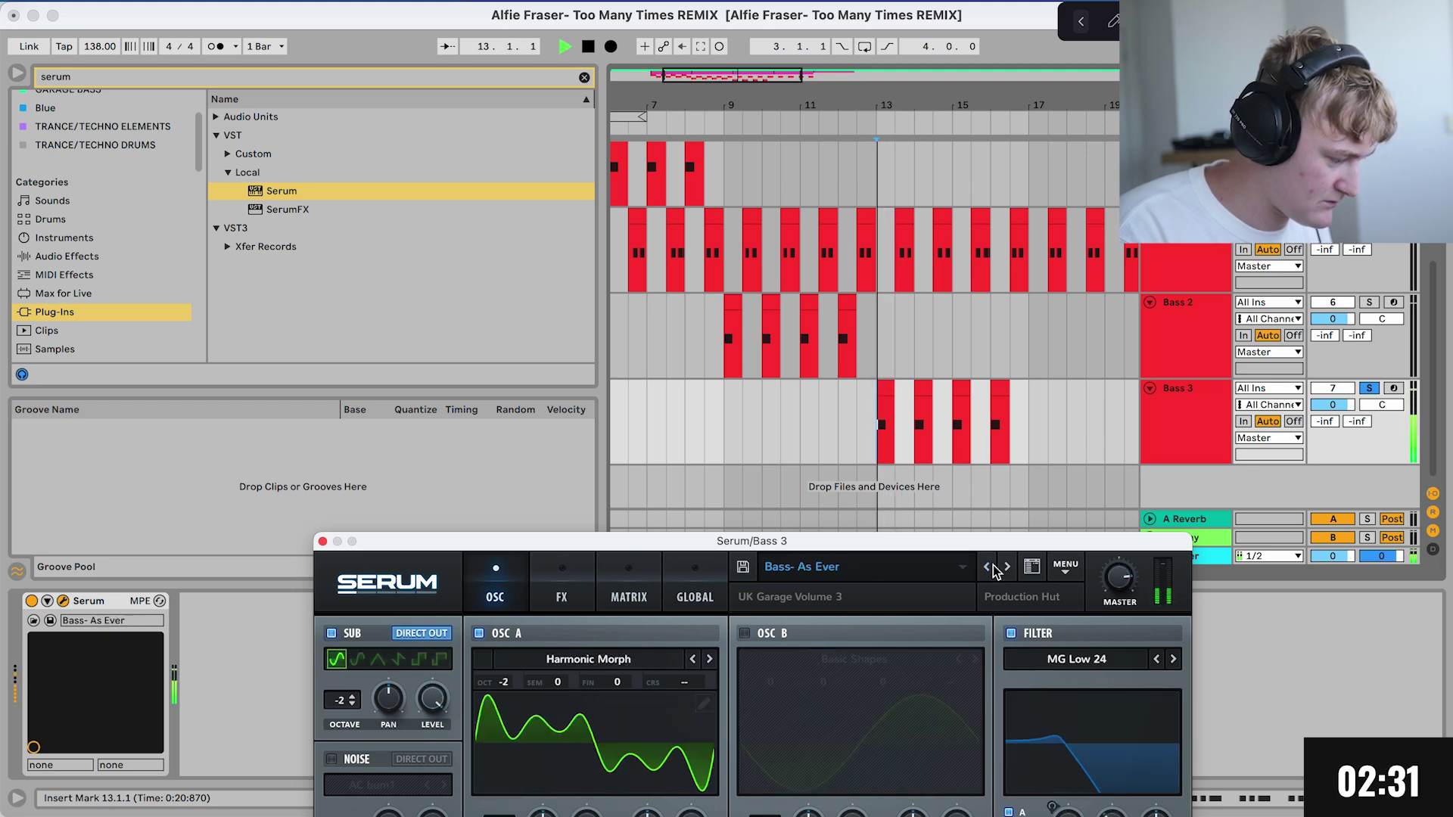
{"action": "key", "text": "space"}
Step: Close Serum, open the bar 13 clip on track 7 and lengthen its first F2 note to end at 1.3.1
{"action": "double_click", "coordinate": [885, 389]}
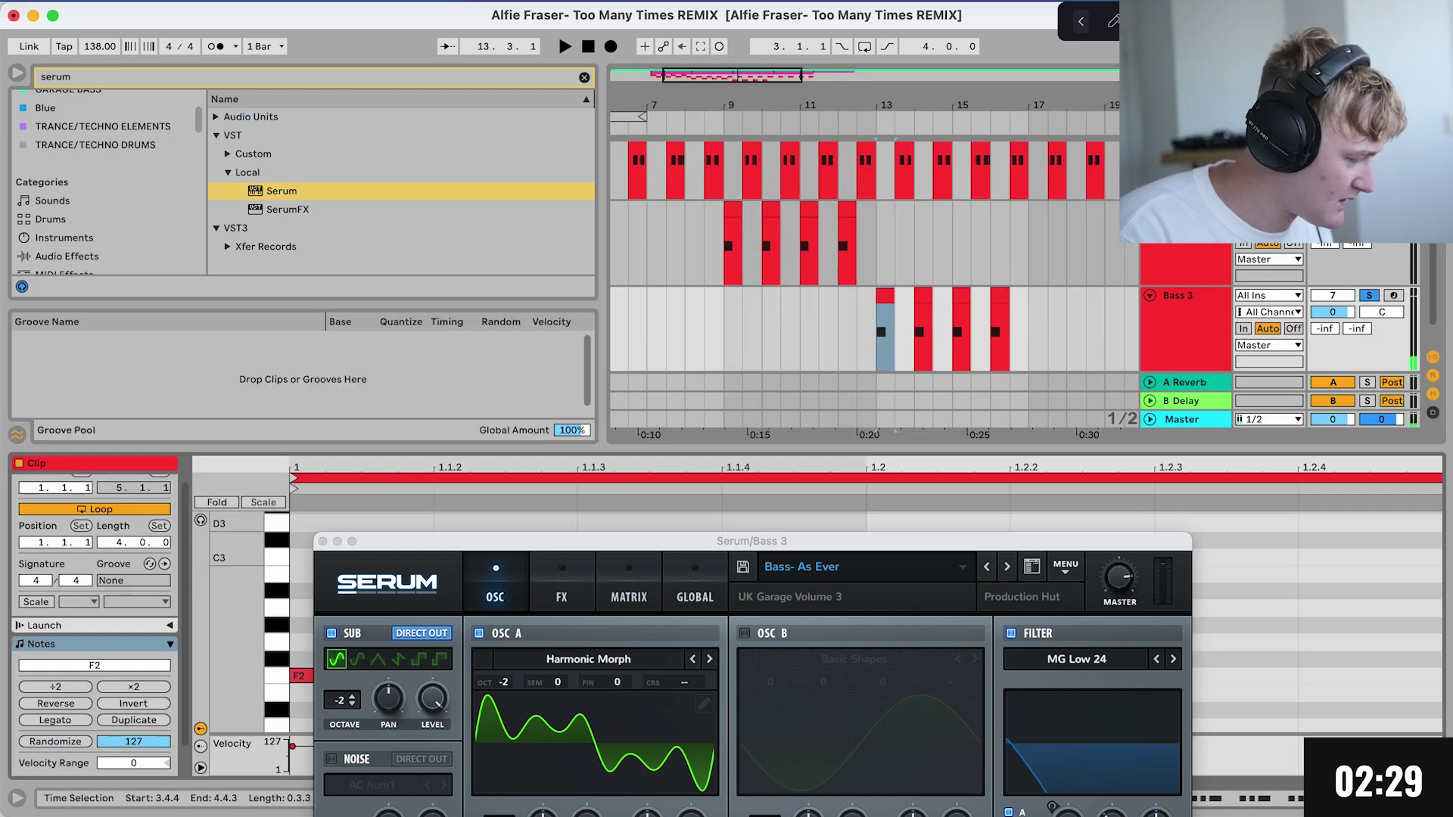
{"action": "left_click", "coordinate": [322, 541]}
{"action": "left_click_drag", "start_coordinate": [865, 676], "coordinate": [1166, 681]}
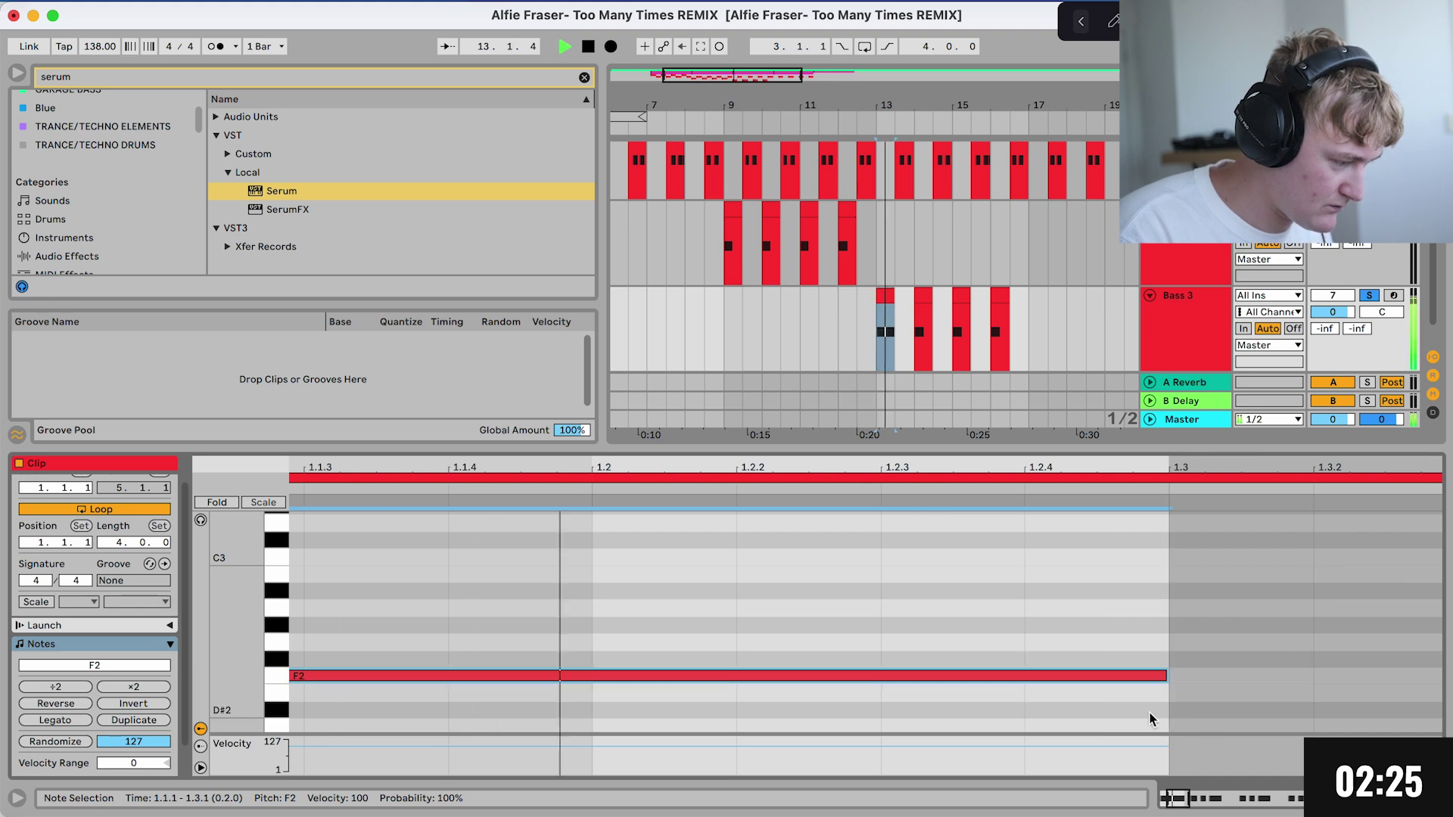
{"action": "key", "text": "space"}
Step: Extend the bar 13 clip on track 7 to end at 14.1.1 and play it back
{"action": "key", "text": "plus"}
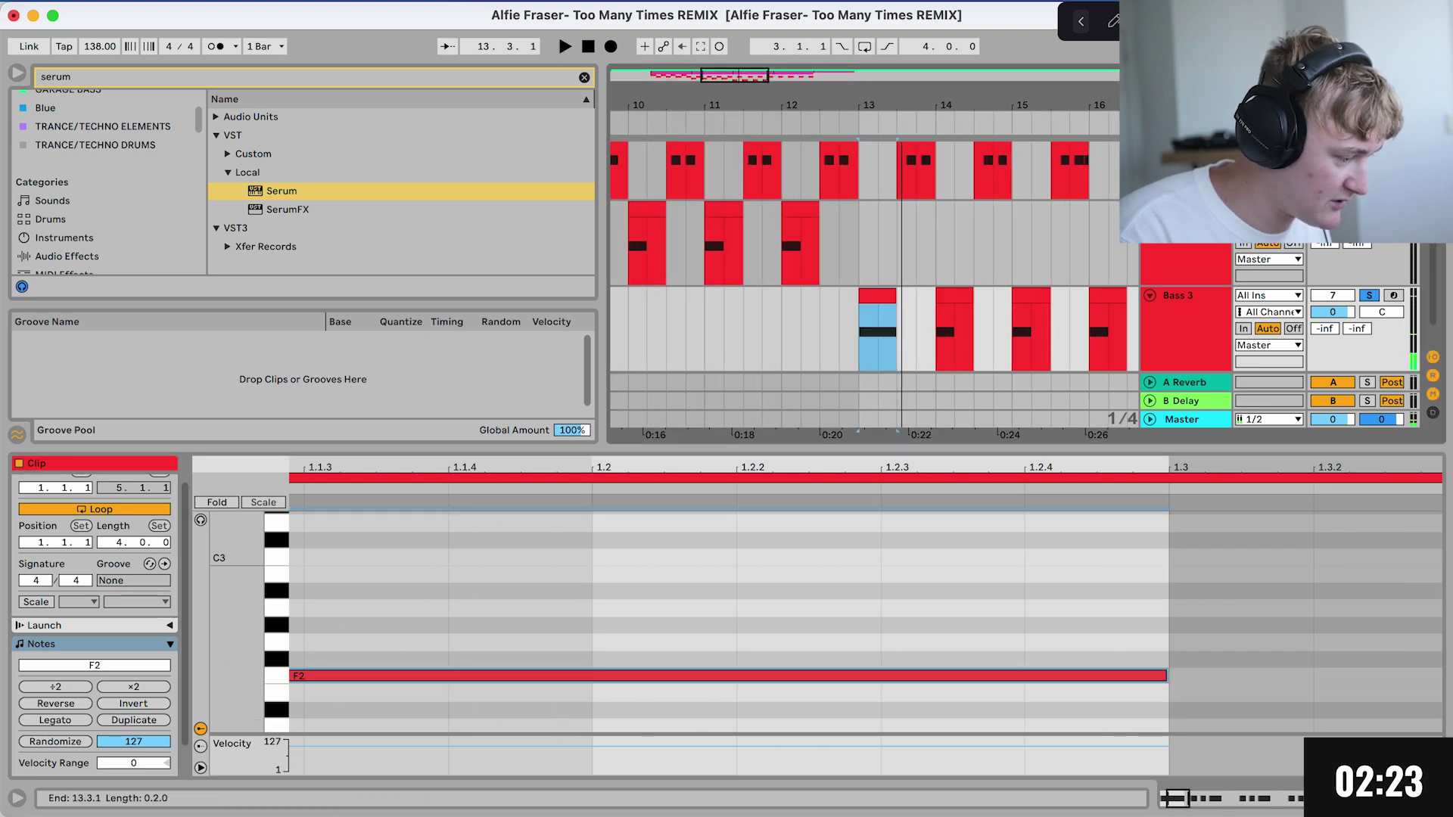
{"action": "left_click_drag", "start_coordinate": [896, 296], "coordinate": [936, 296]}
{"action": "scroll", "coordinate": [928, 623], "scroll_direction": "down", "scroll_amount": 5}
{"action": "key", "text": "space"}
{"action": "key", "text": "space"}
Step: Delete the other notes in the clip's first bar and lengthen the first F2 note to end at 2.1.1
{"action": "left_click_drag", "start_coordinate": [470, 657], "coordinate": [577, 680]}
{"action": "key", "text": "BackSpace"}
{"action": "left_click_drag", "start_coordinate": [448, 676], "coordinate": [591, 675]}
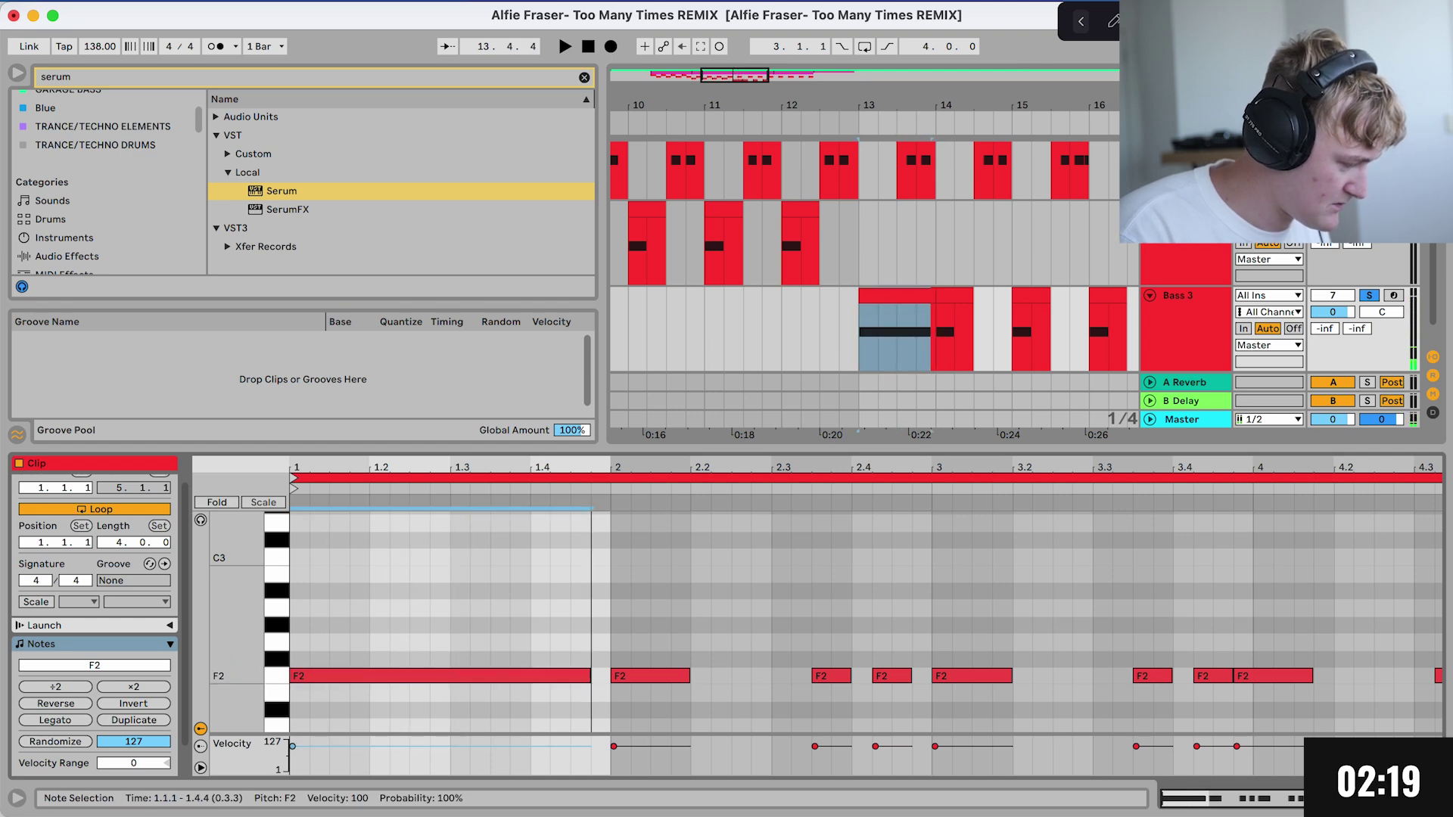
{"action": "key", "text": "space"}
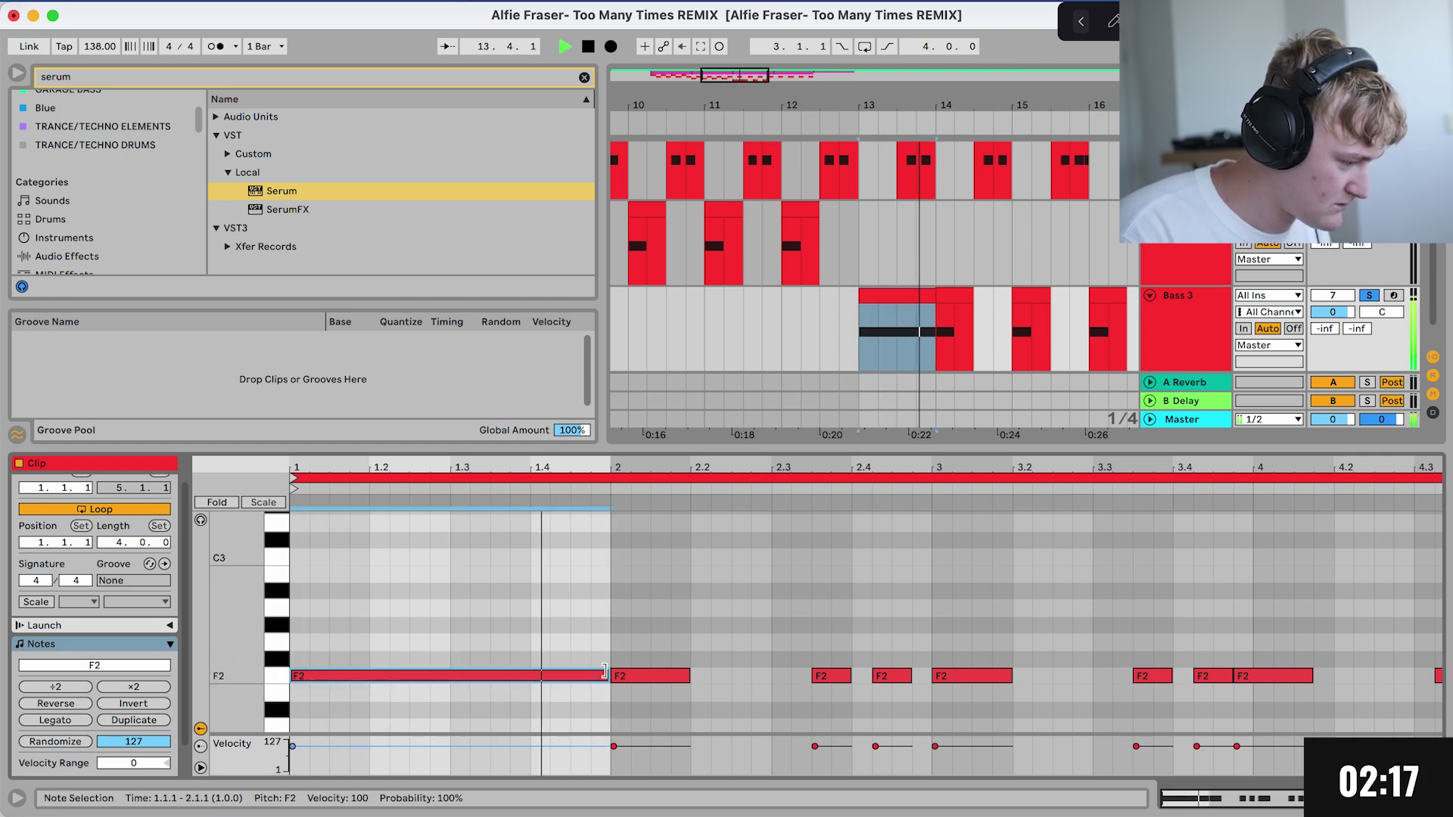
Step: Delete the half-bar clip at 14.1.1 on track 7 and shorten the bar 13 clip to end at 13.3.1
{"action": "left_click", "coordinate": [941, 332]}
{"action": "left_click_drag", "start_coordinate": [937, 331], "coordinate": [975, 332]}
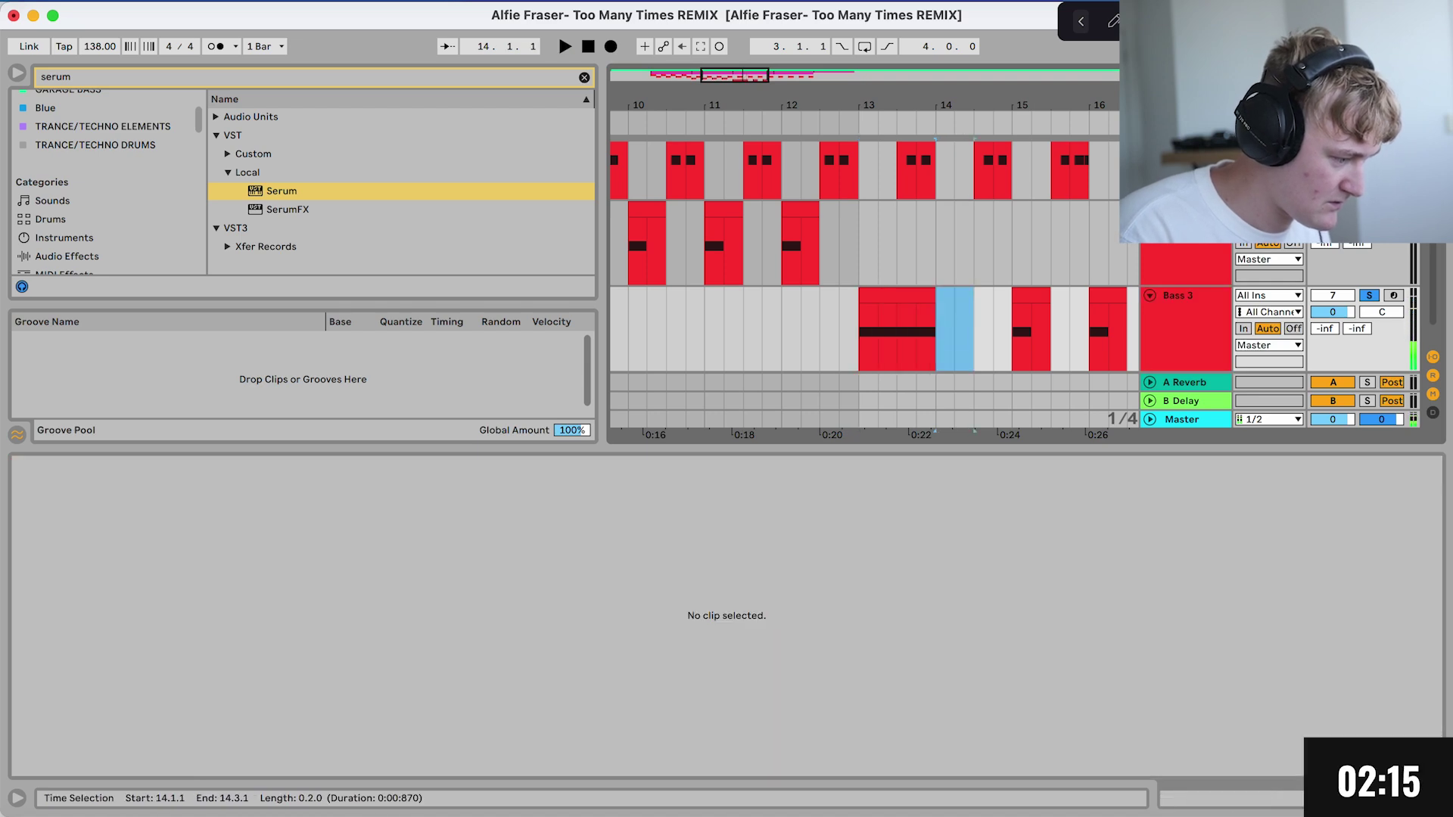
{"action": "key", "text": "super+z"}
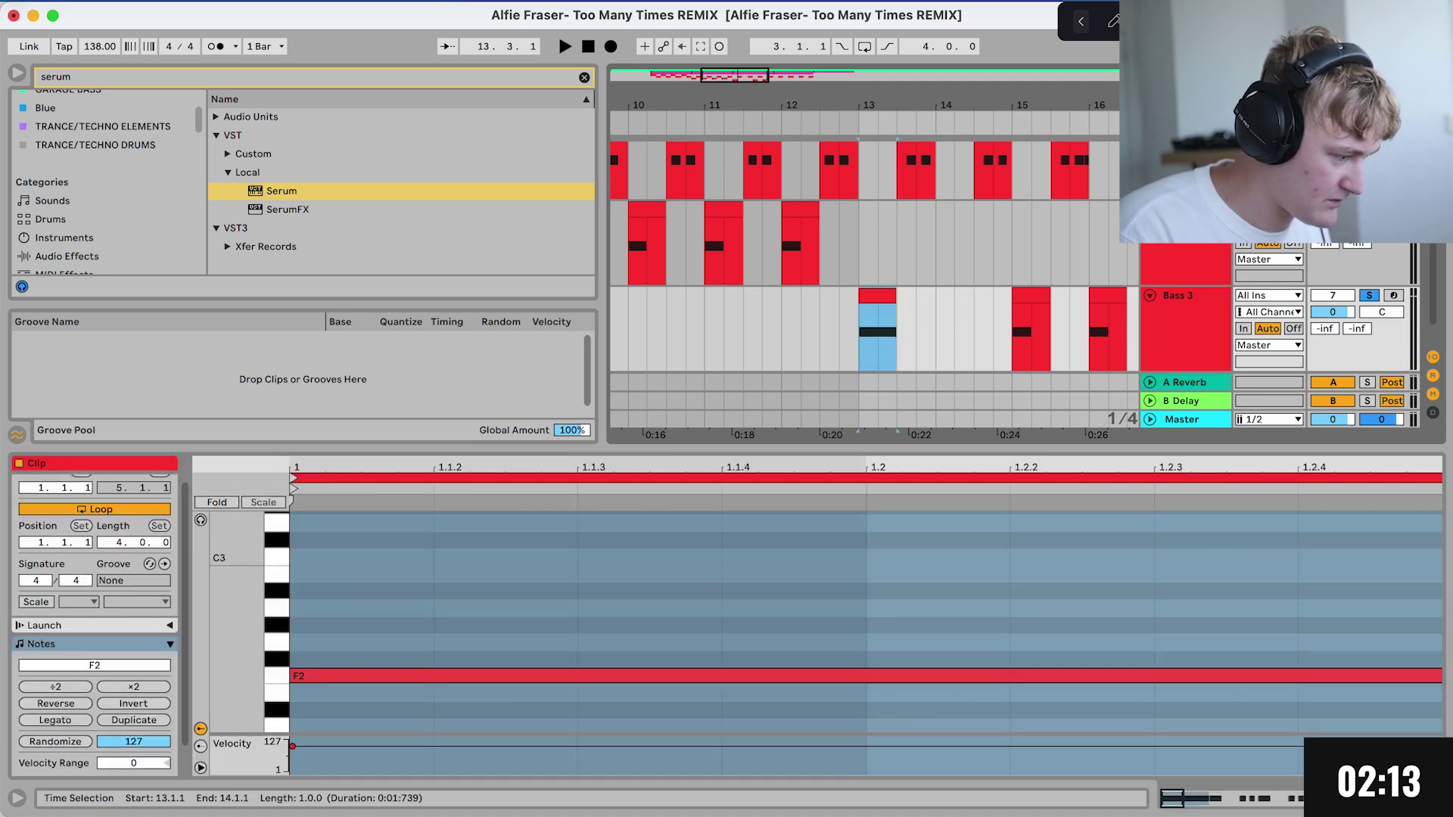
Step: Unsolo track 7, play the full arrangement from 12.1.1 and hide the clip view
{"action": "left_click", "coordinate": [782, 331]}
{"action": "key", "text": "space"}
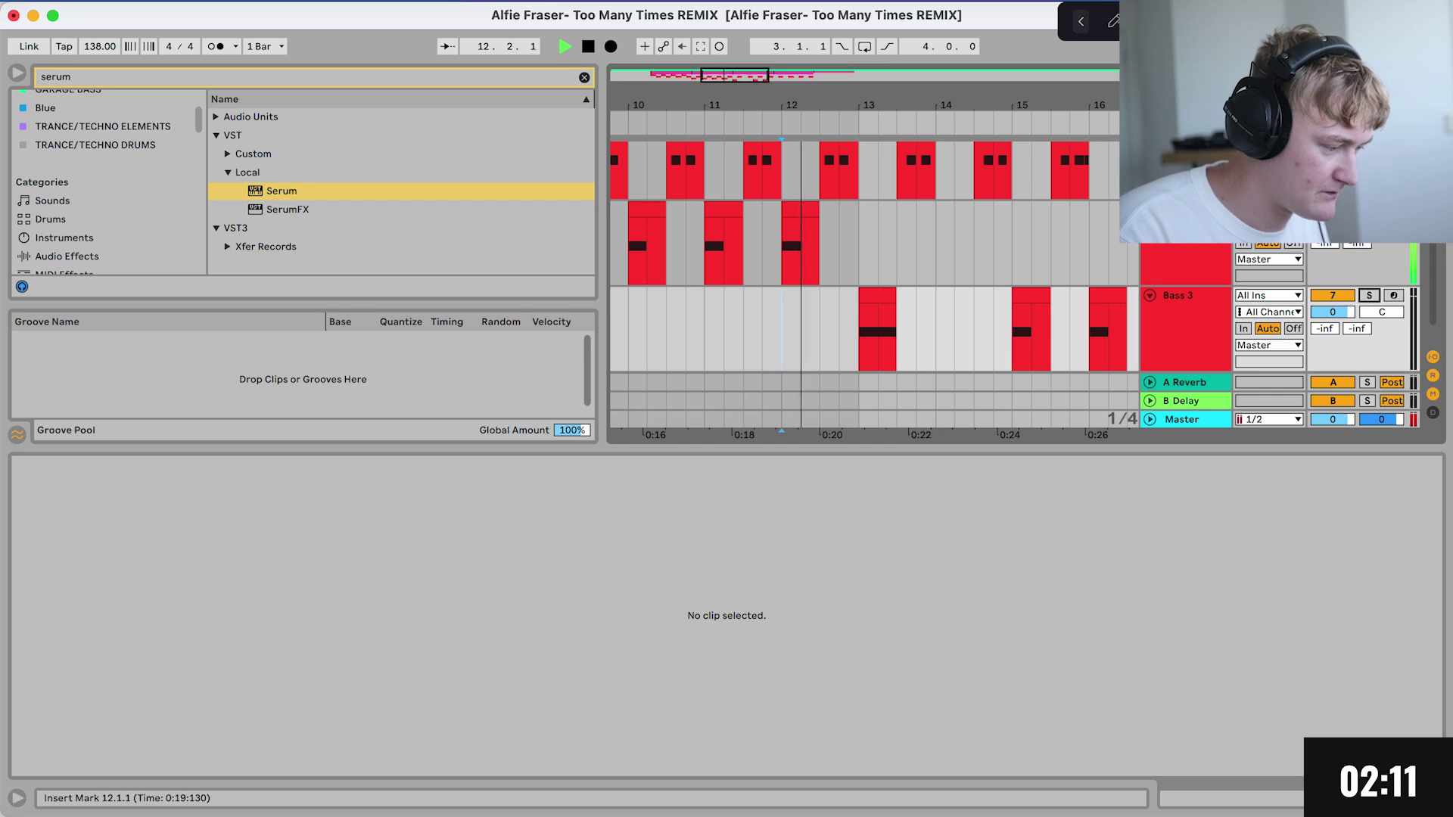
{"action": "key", "text": "super+alt+l"}
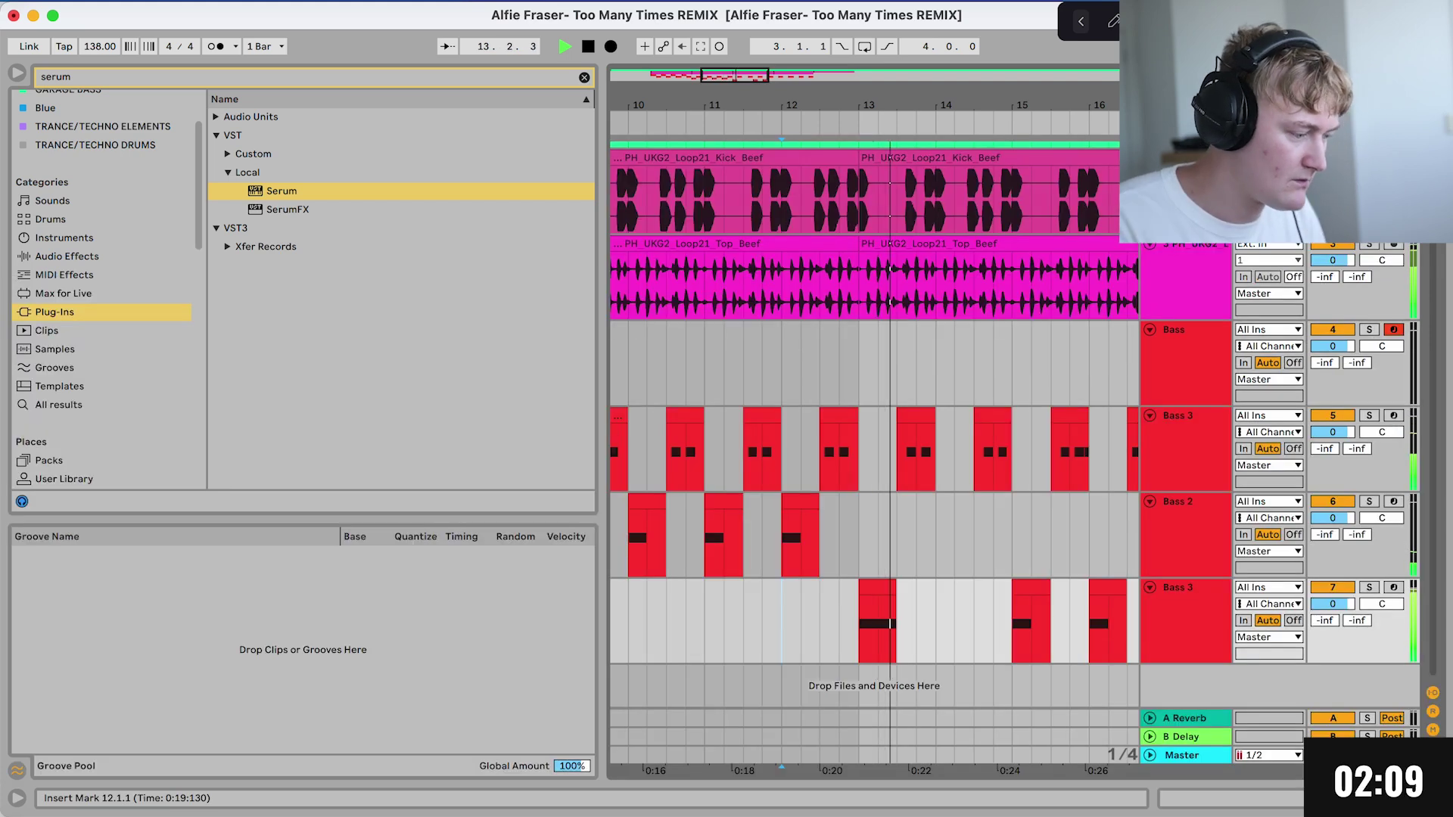
Step: Restore the bar 13 clip on track 7 to end at 14.1.1 and play the transition from 12.4.1
{"action": "left_click", "coordinate": [870, 624]}
{"action": "key", "text": "space"}
{"action": "key", "text": "super+shift+z"}
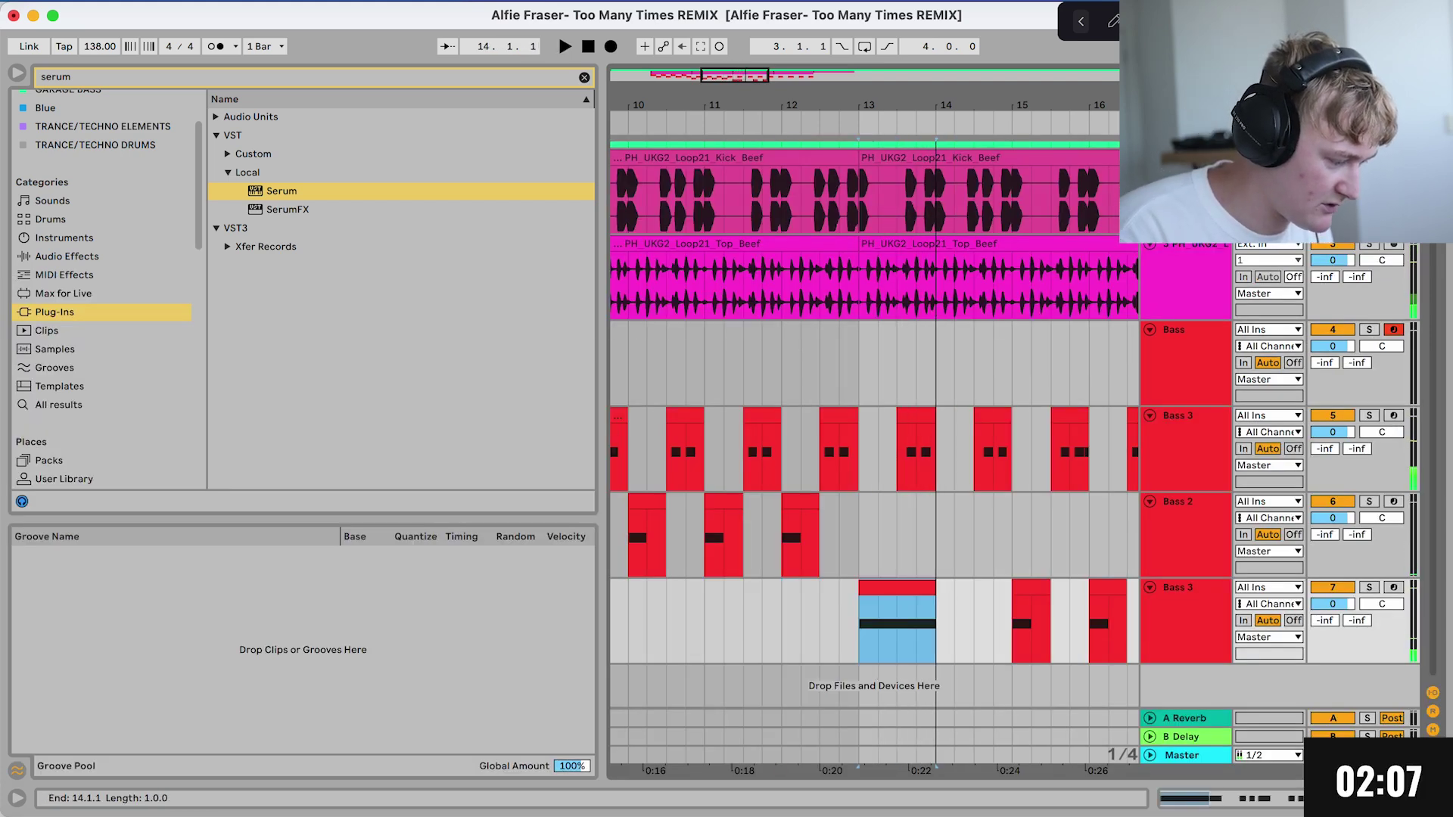
{"action": "left_click", "coordinate": [828, 561]}
{"action": "key", "text": "space"}
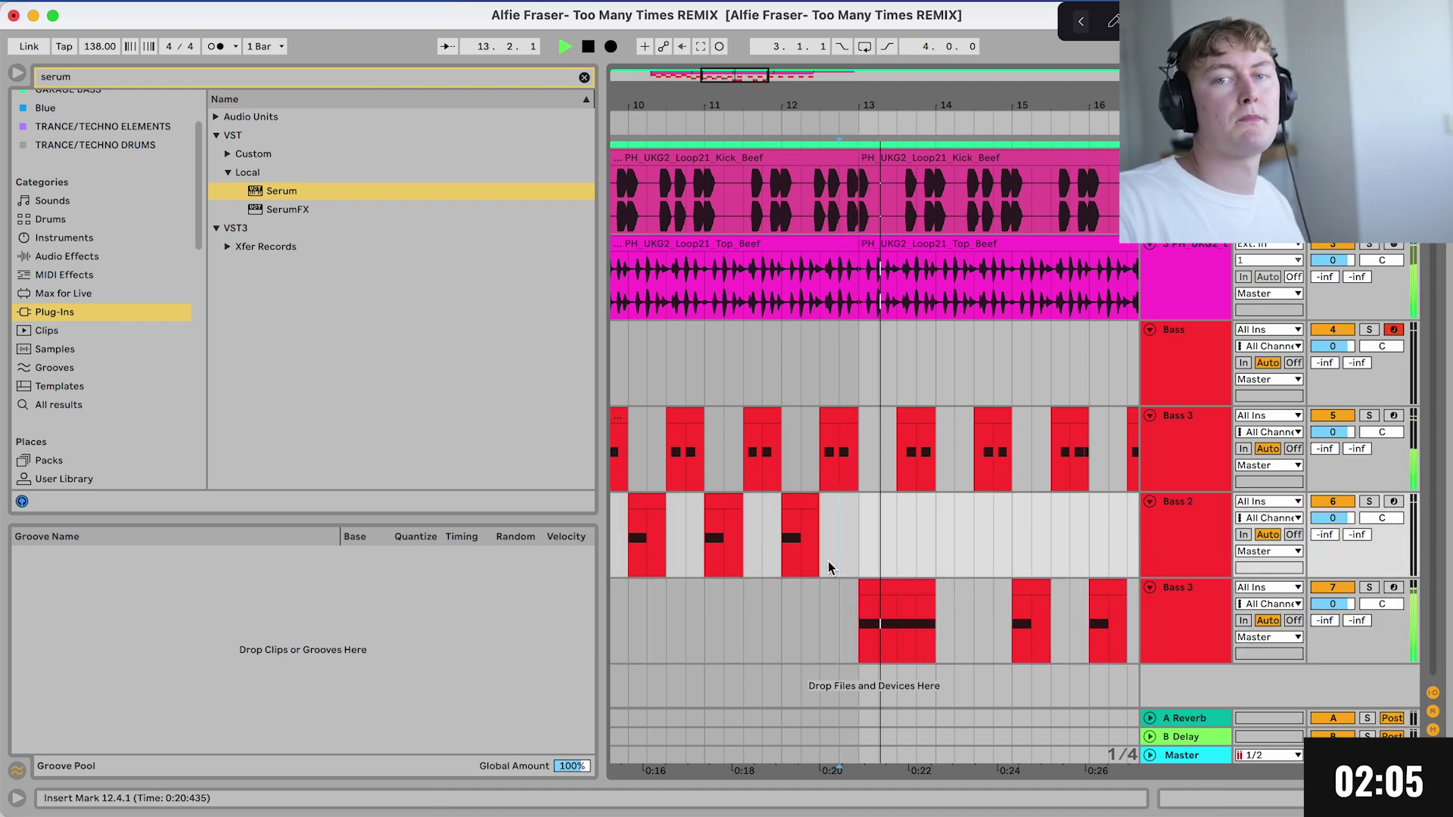
{"action": "key", "text": "space"}
Step: Delete the Bass 3 clip on track 5 between 13.3.1 and 14.1.1
{"action": "left_click", "coordinate": [914, 413]}
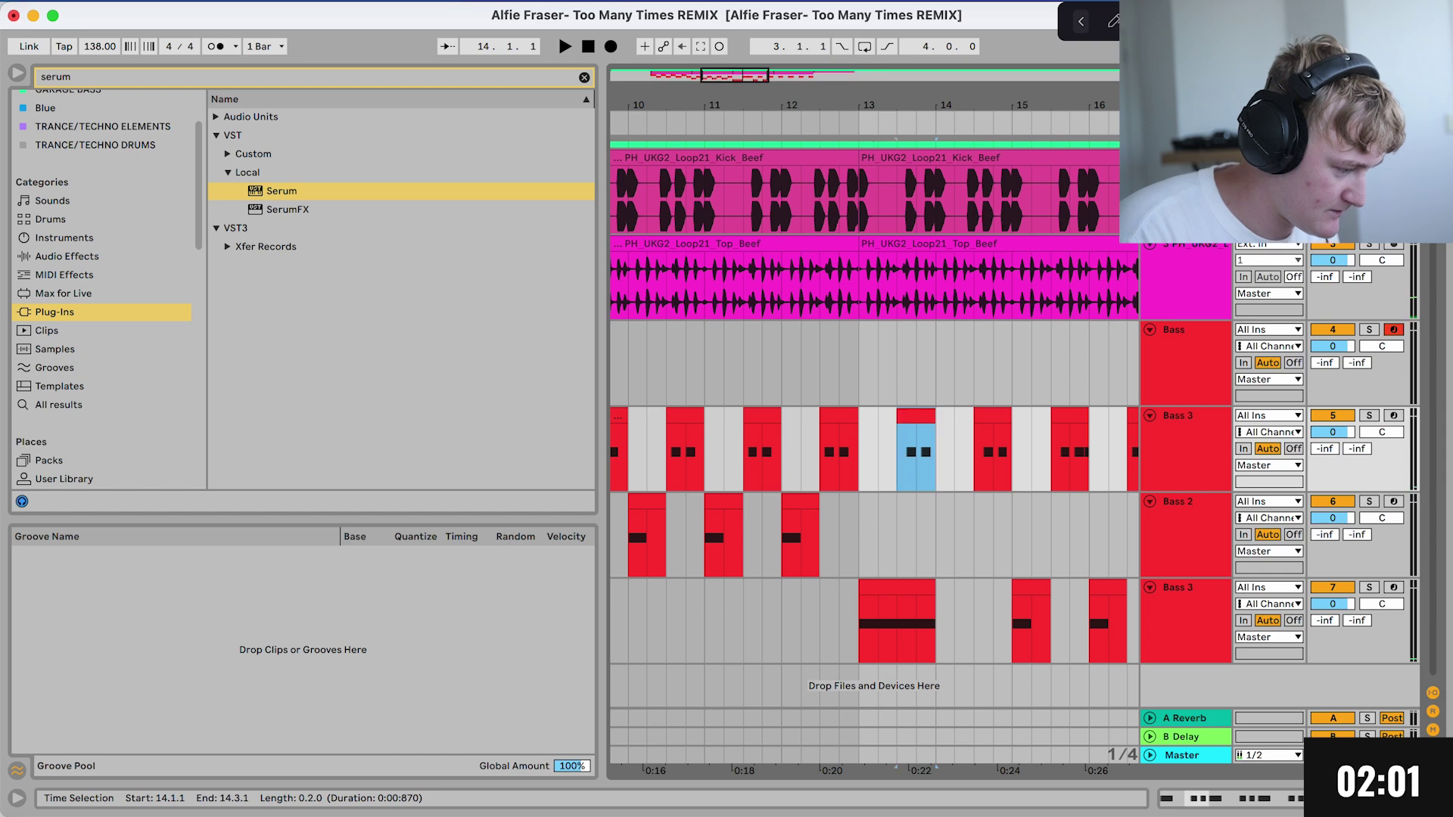
{"action": "key", "text": "minus"}
{"action": "key", "text": "minus"}
{"action": "key", "text": "minus"}
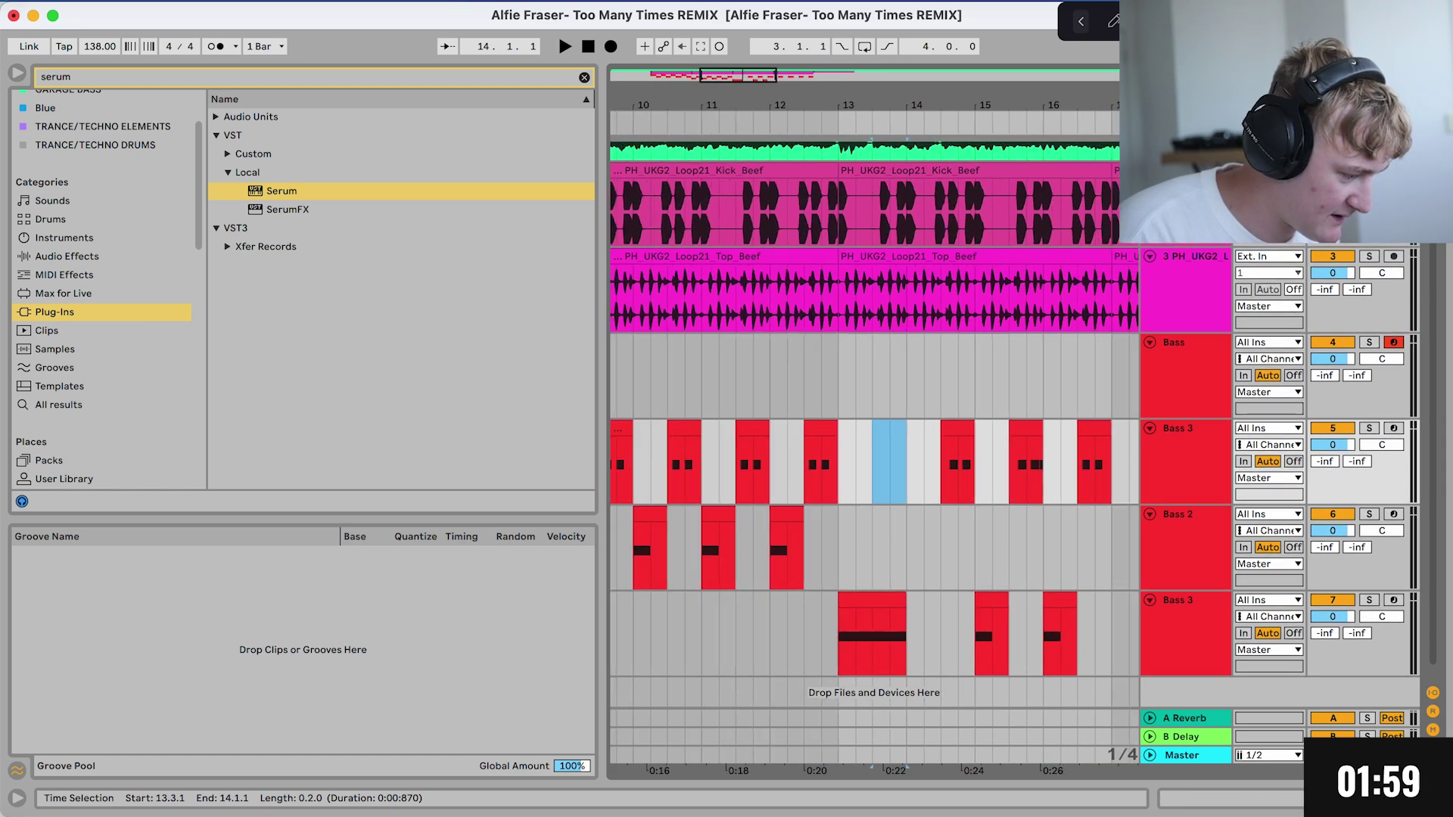
Step: Duplicate the bar 12 Bass 2 and Bass 3 clips to bar 14 and play the arrangement from 13.1.1
{"action": "key", "text": "shift+Down"}
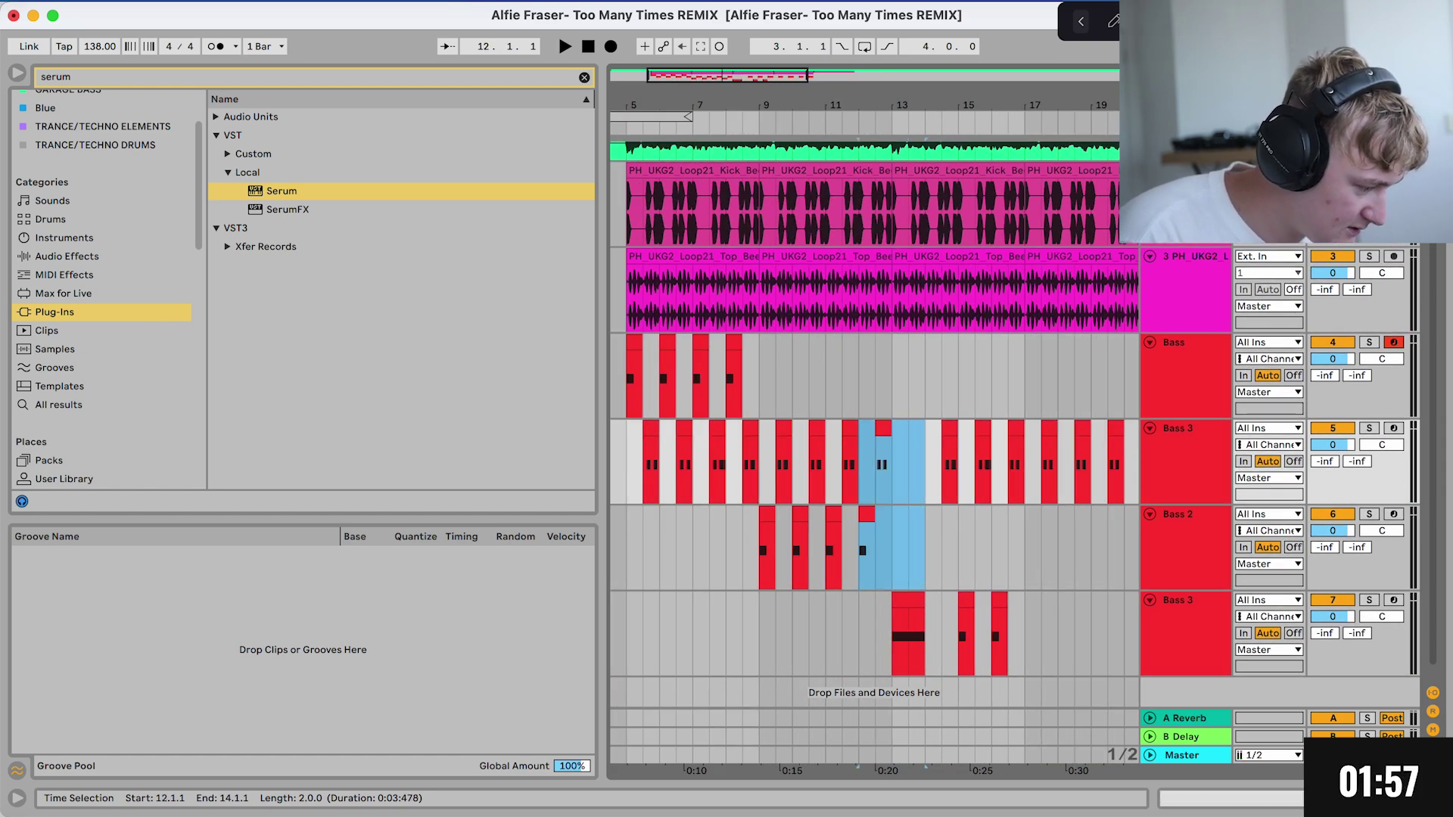
{"action": "key", "text": "super+d"}
{"action": "left_click_drag", "start_coordinate": [941, 515], "coordinate": [941, 515]}
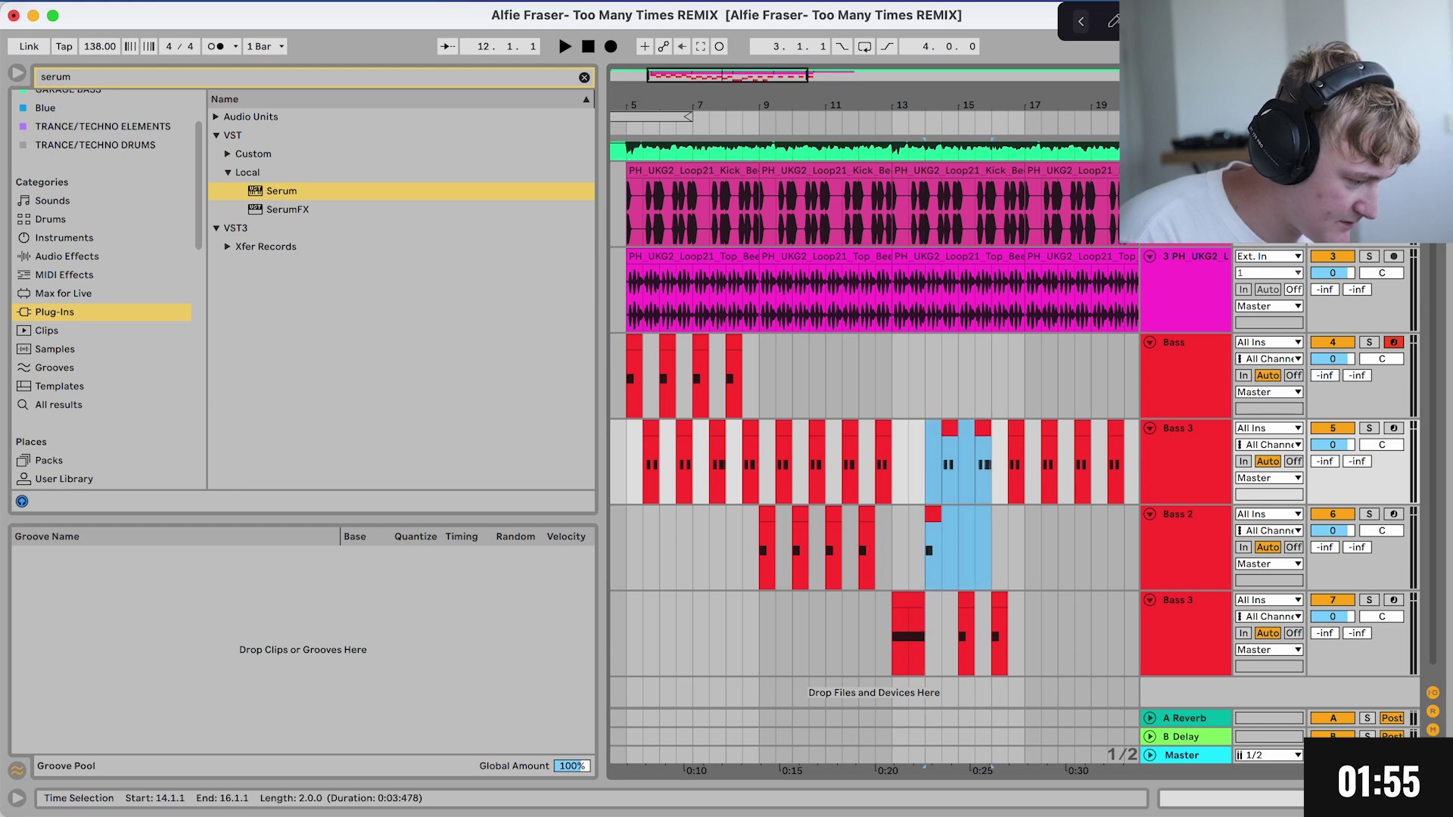
{"action": "left_click", "coordinate": [891, 542]}
{"action": "key", "text": "space"}
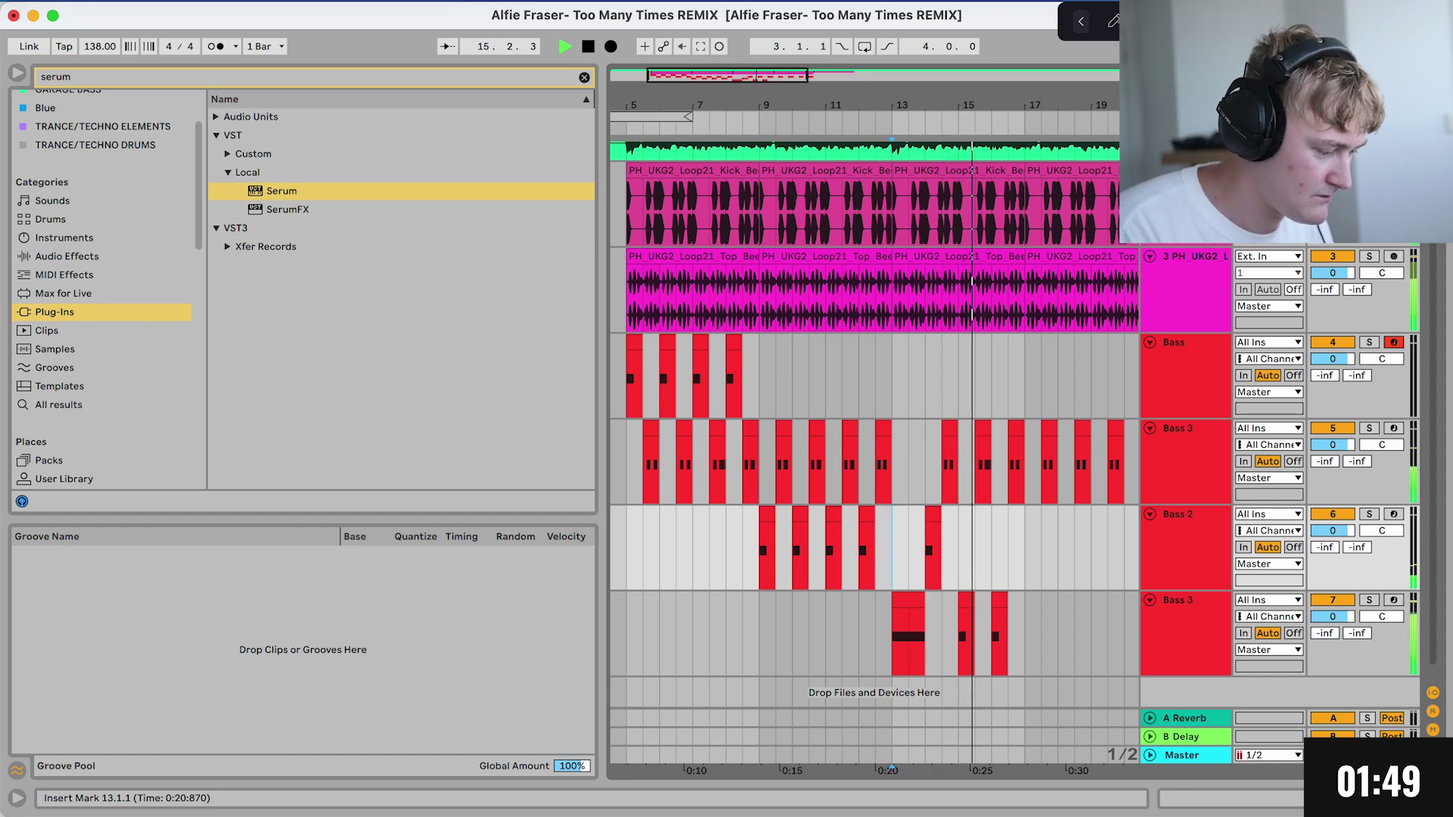
Step: Play the arrangement through bars 14 to 16 and place the insert marker at 14.4.1 on track 7
{"action": "key", "text": "shift+Right"}
{"action": "scroll", "coordinate": [975, 634], "scroll_direction": "up", "scroll_amount": 5}
{"action": "key", "text": "space"}
{"action": "left_click_drag", "start_coordinate": [839, 643], "coordinate": [959, 601]}
{"action": "left_click", "coordinate": [924, 635]}
{"action": "key", "text": "space"}
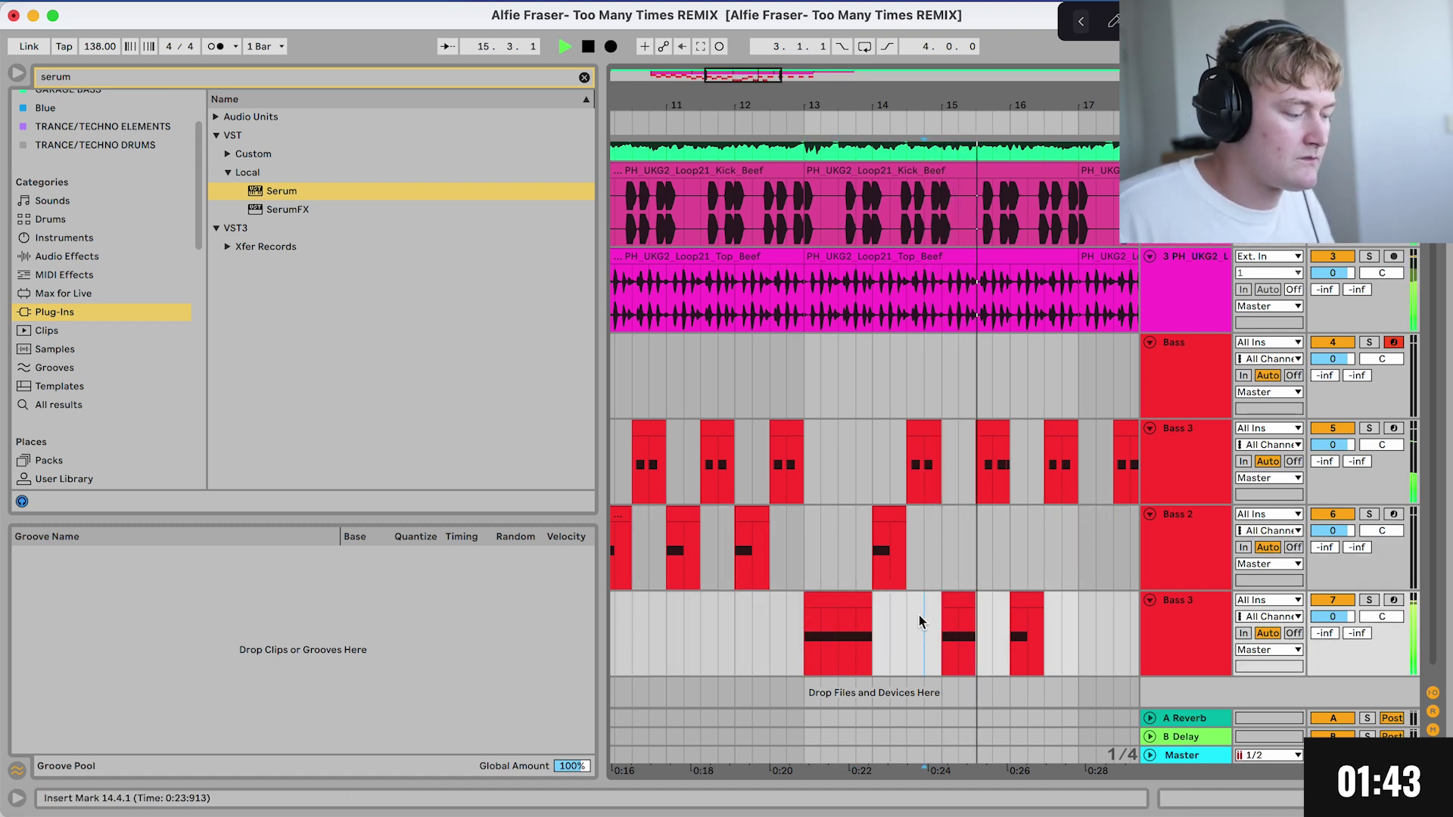
Step: Stop playback and delete the track 7 Bass 3 clip between 16.1.1 and 16.3.1
{"action": "left_click", "coordinate": [1027, 636]}
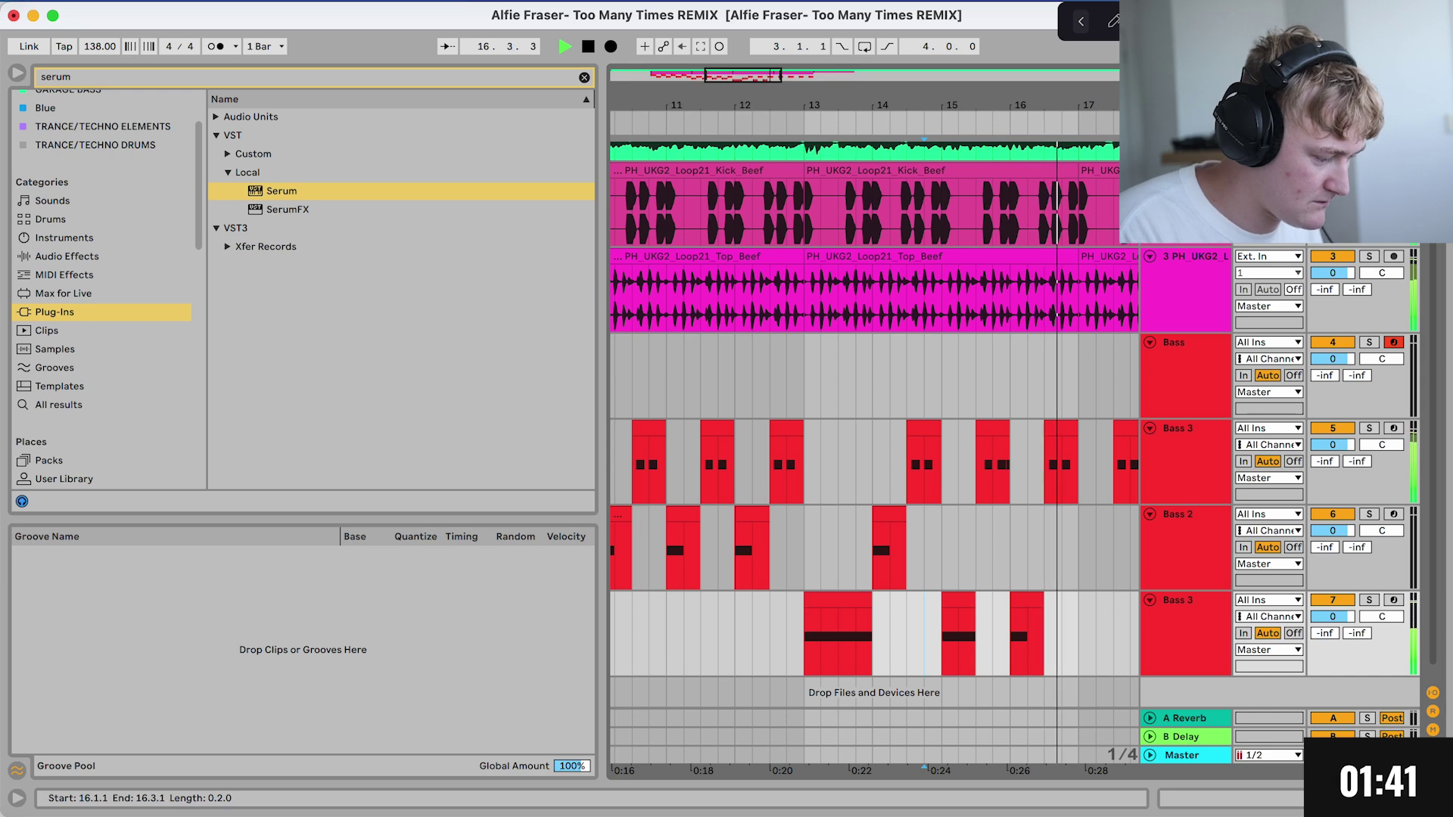
{"action": "key", "text": "space"}
{"action": "key", "text": "Delete"}
{"action": "key", "text": "minus"}
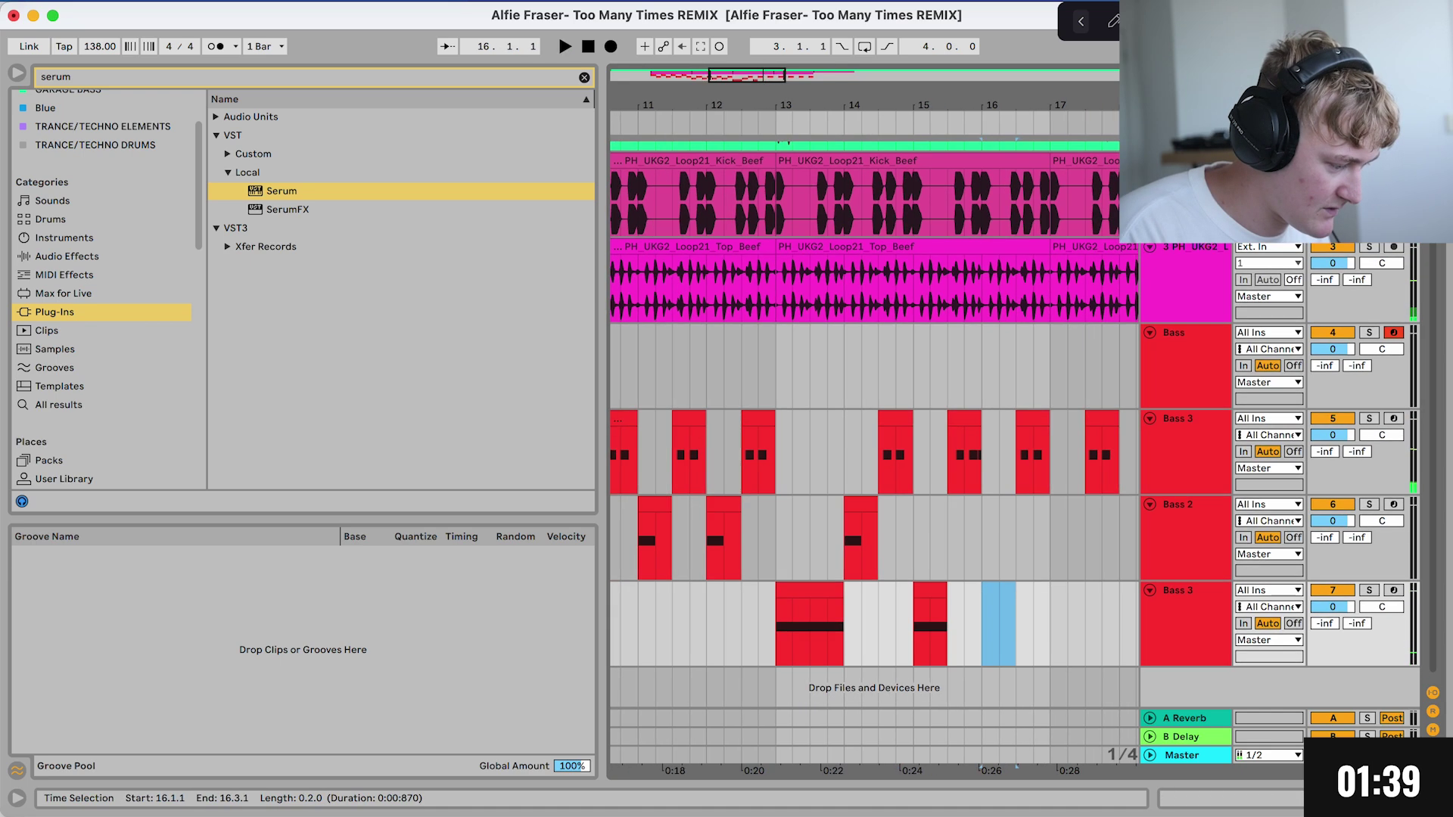
{"action": "scroll", "coordinate": [871, 424], "scroll_direction": "right", "scroll_amount": 2}
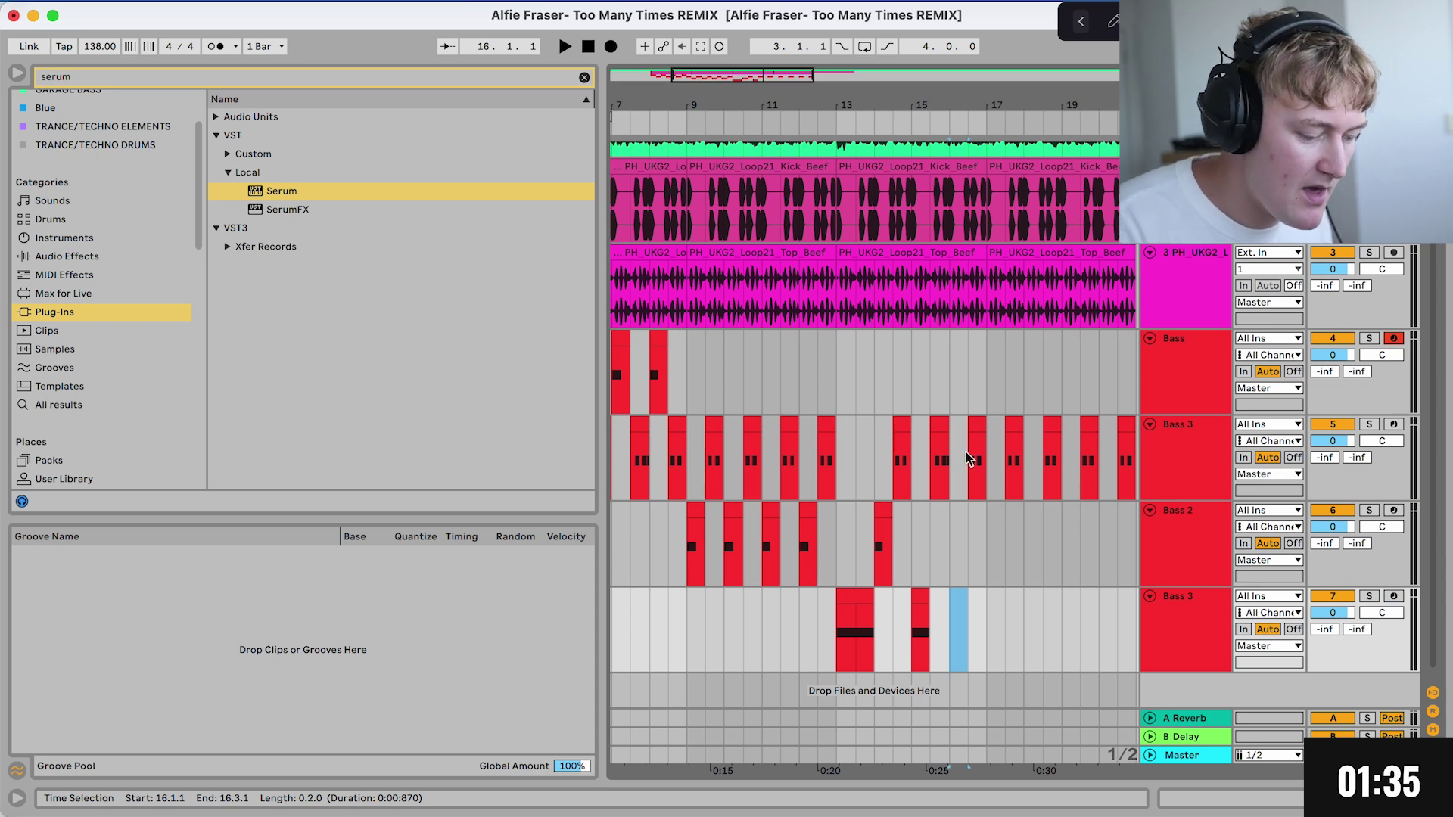
Step: Group the four bass tracks, from Bass on track 4 through Bass 3 on track 7
{"action": "key", "text": "minus"}
{"action": "scroll", "coordinate": [865, 498], "scroll_direction": "left", "scroll_amount": 3}
{"action": "scroll", "coordinate": [865, 499], "scroll_direction": "up", "scroll_amount": 2}
{"action": "scroll", "coordinate": [865, 499], "scroll_direction": "down", "scroll_amount": 2}
{"action": "scroll", "coordinate": [865, 499], "scroll_direction": "up", "scroll_amount": 2}
{"action": "left_click", "coordinate": [1186, 417]}
{"action": "scroll", "coordinate": [1186, 454], "scroll_direction": "down", "scroll_amount": 2}
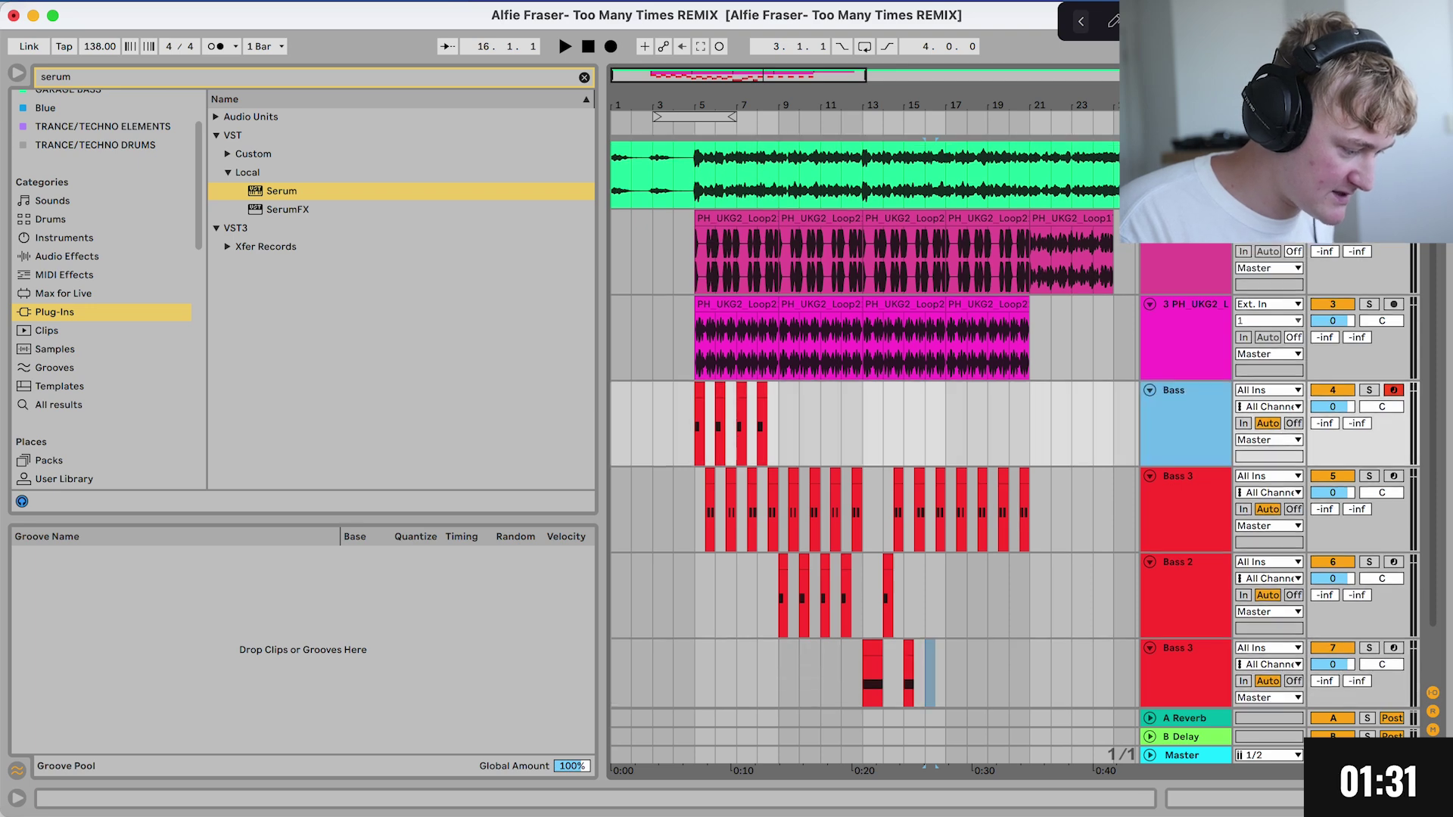
{"action": "left_click", "coordinate": [1186, 638], "text": "shift"}
{"action": "right_click", "coordinate": [1185, 640]}
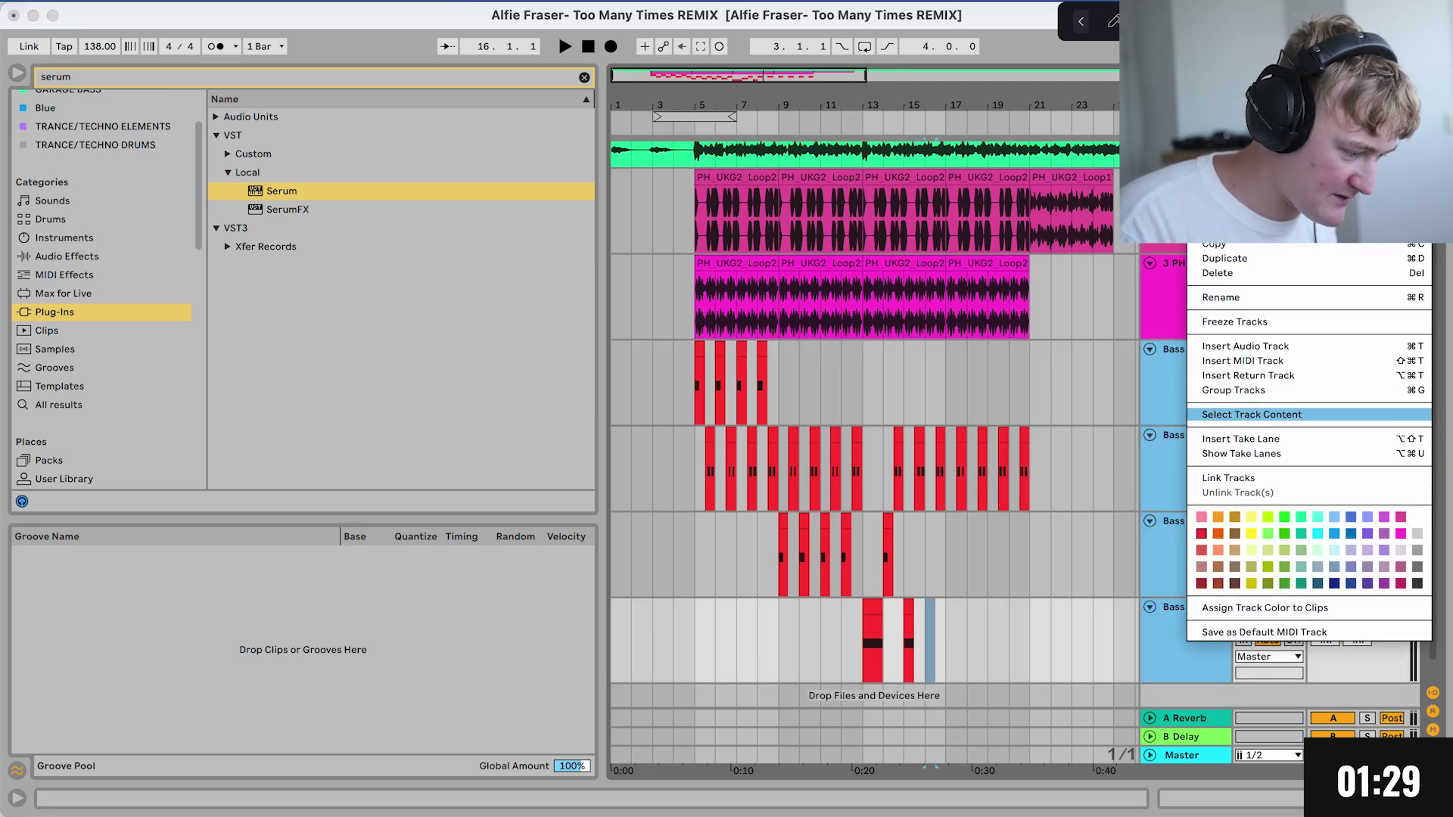
{"action": "left_click", "coordinate": [1234, 390]}
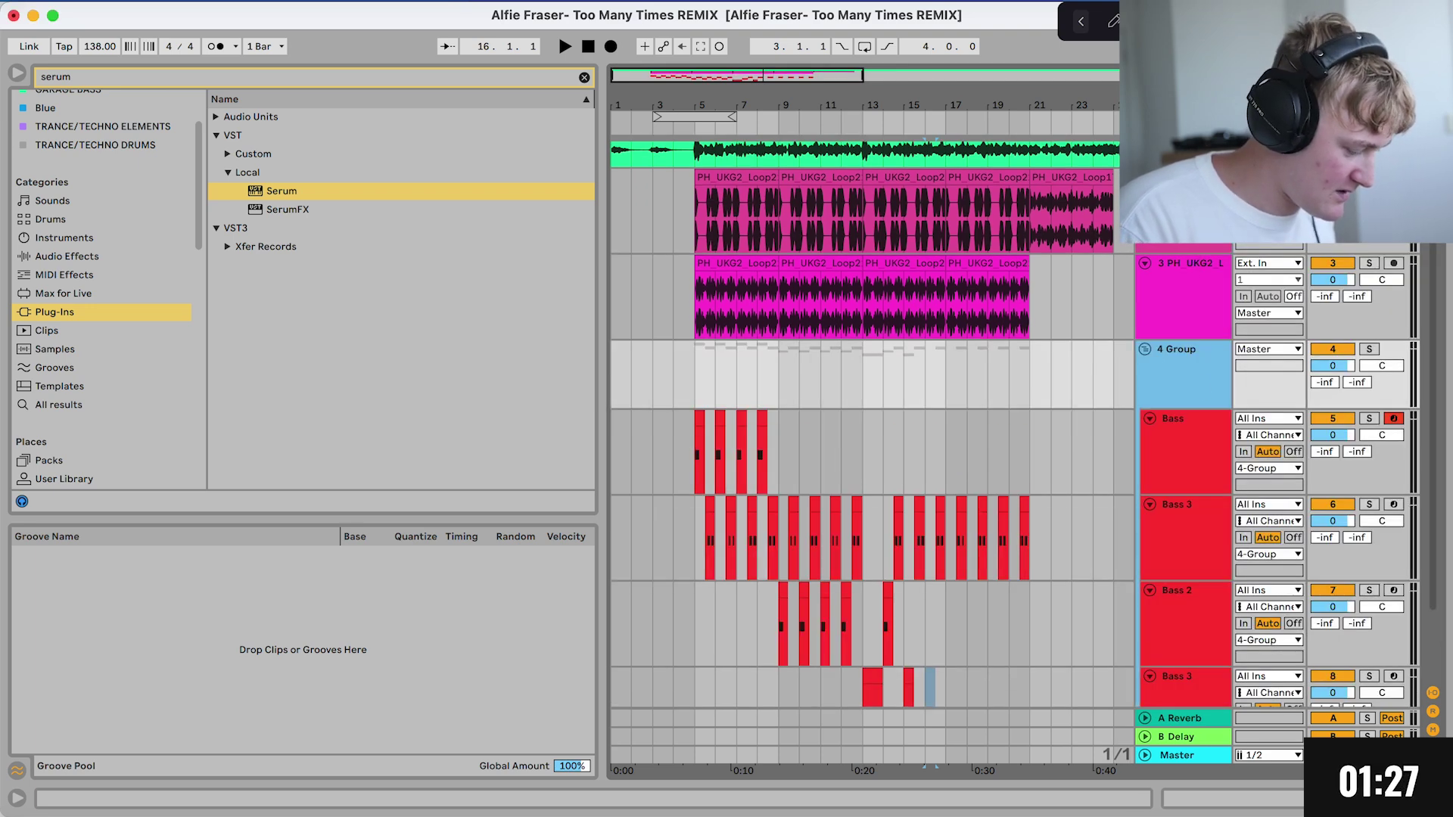
Step: Search the plug-ins for "kick" and load Kickstart 2 onto the bass group
{"action": "double_click", "coordinate": [1198, 387]}
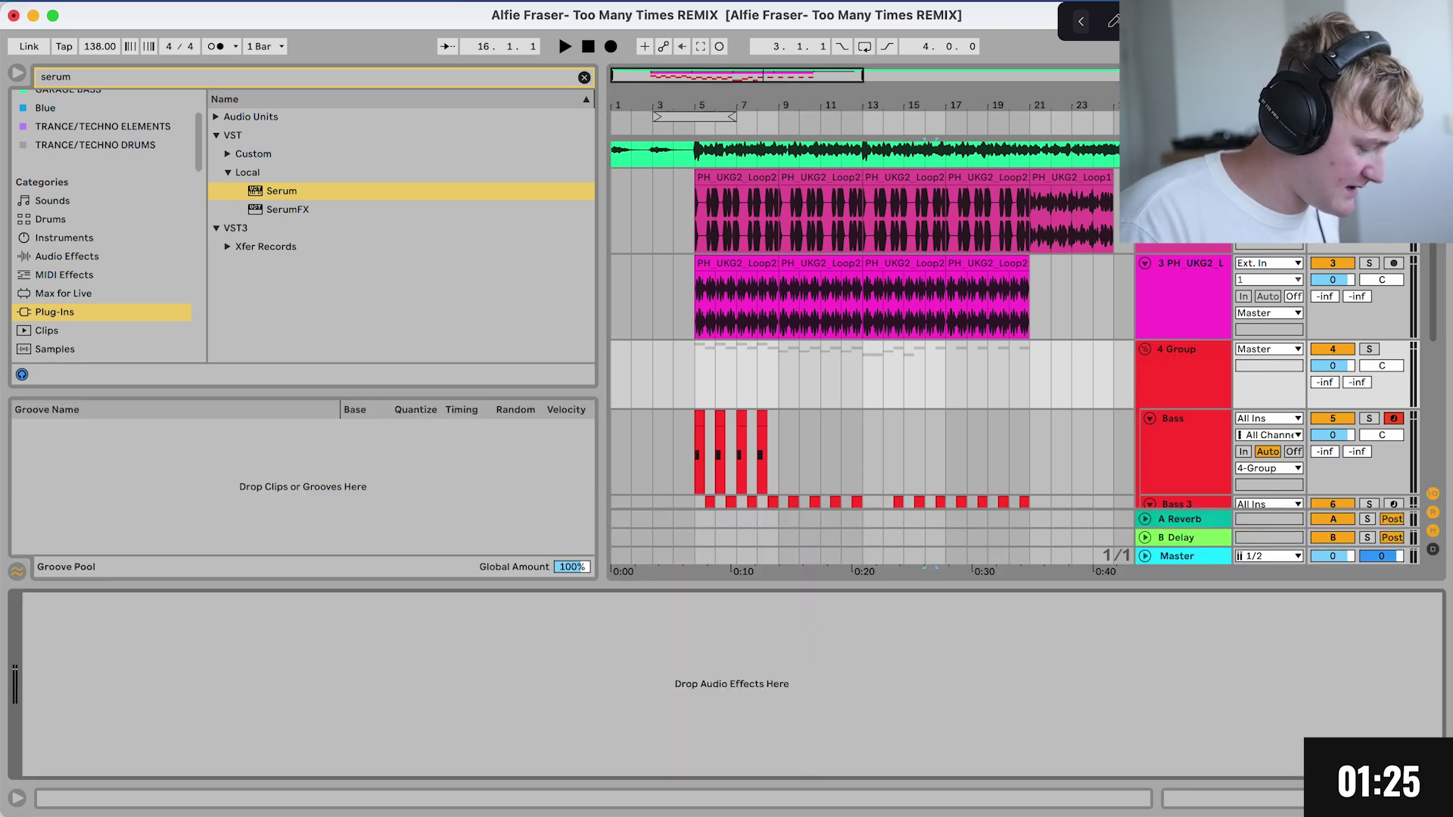
{"action": "key", "text": "super+f"}
{"action": "type", "text": "kick"}
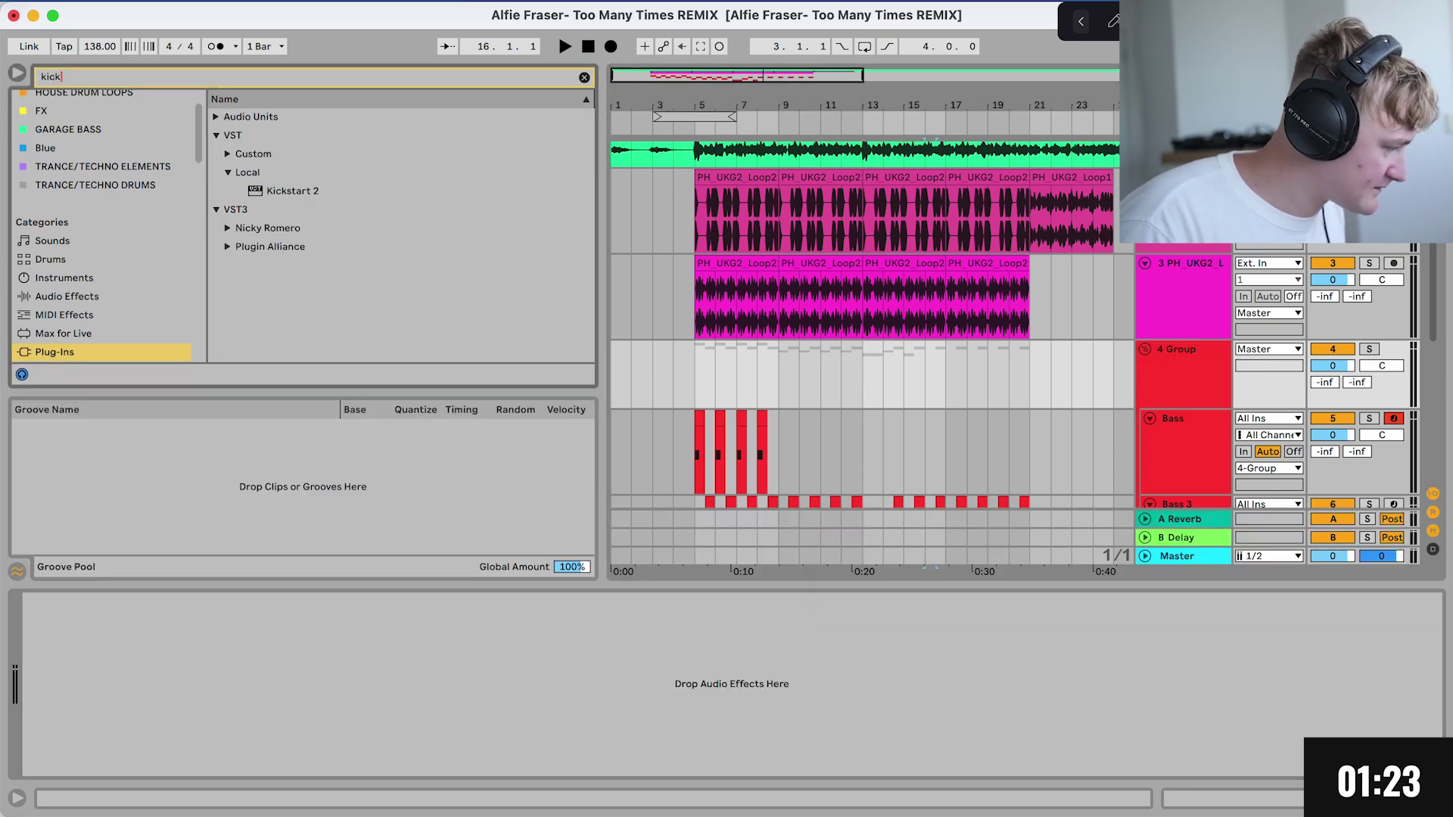
{"action": "key", "text": "Down"}
{"action": "key", "text": "Return"}
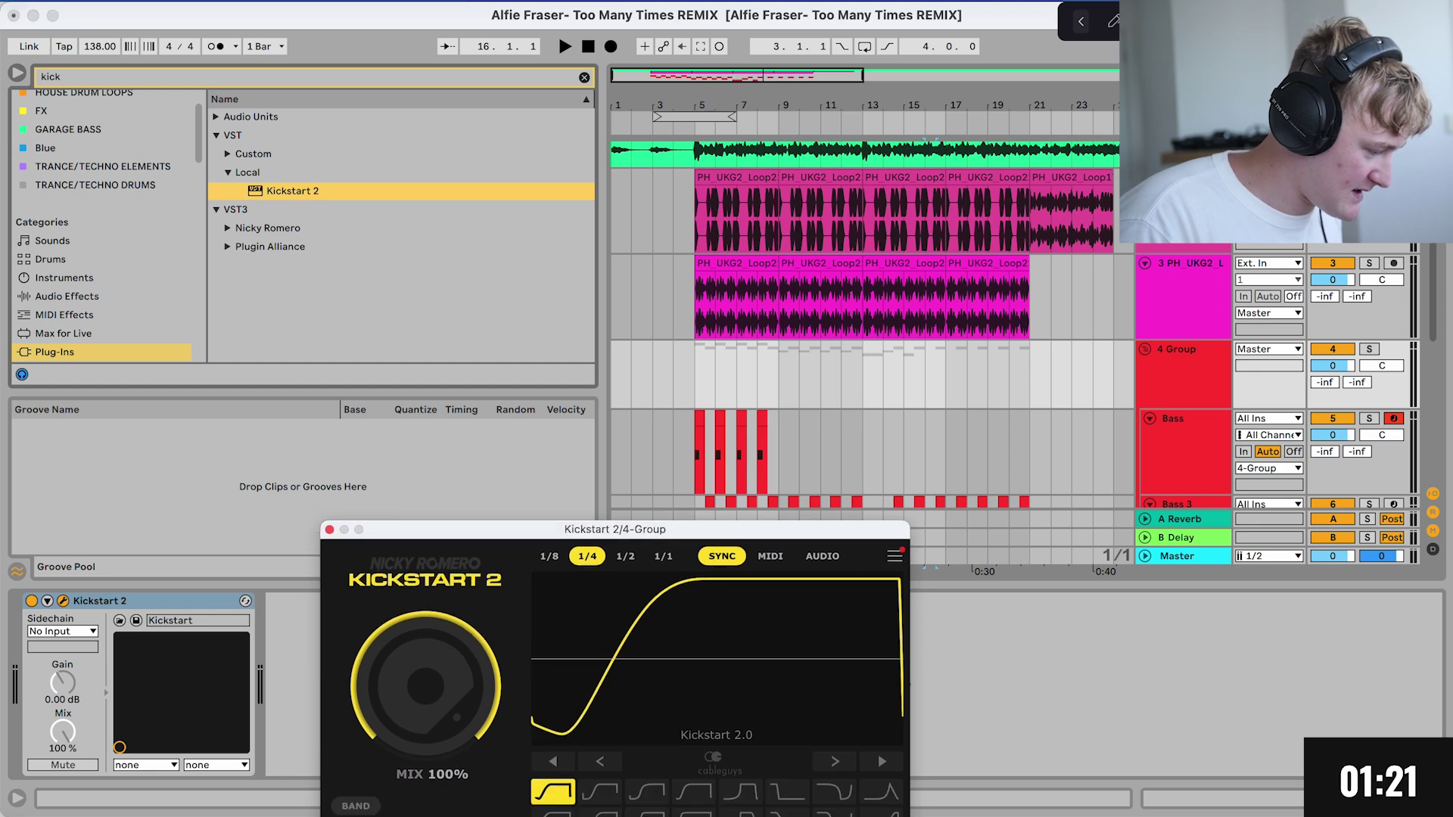
Step: Set Kickstart 2 to Audio triggering with 3-PH UKG2 Loop21 Top Beef as its sidechain input
{"action": "left_click", "coordinate": [822, 366]}
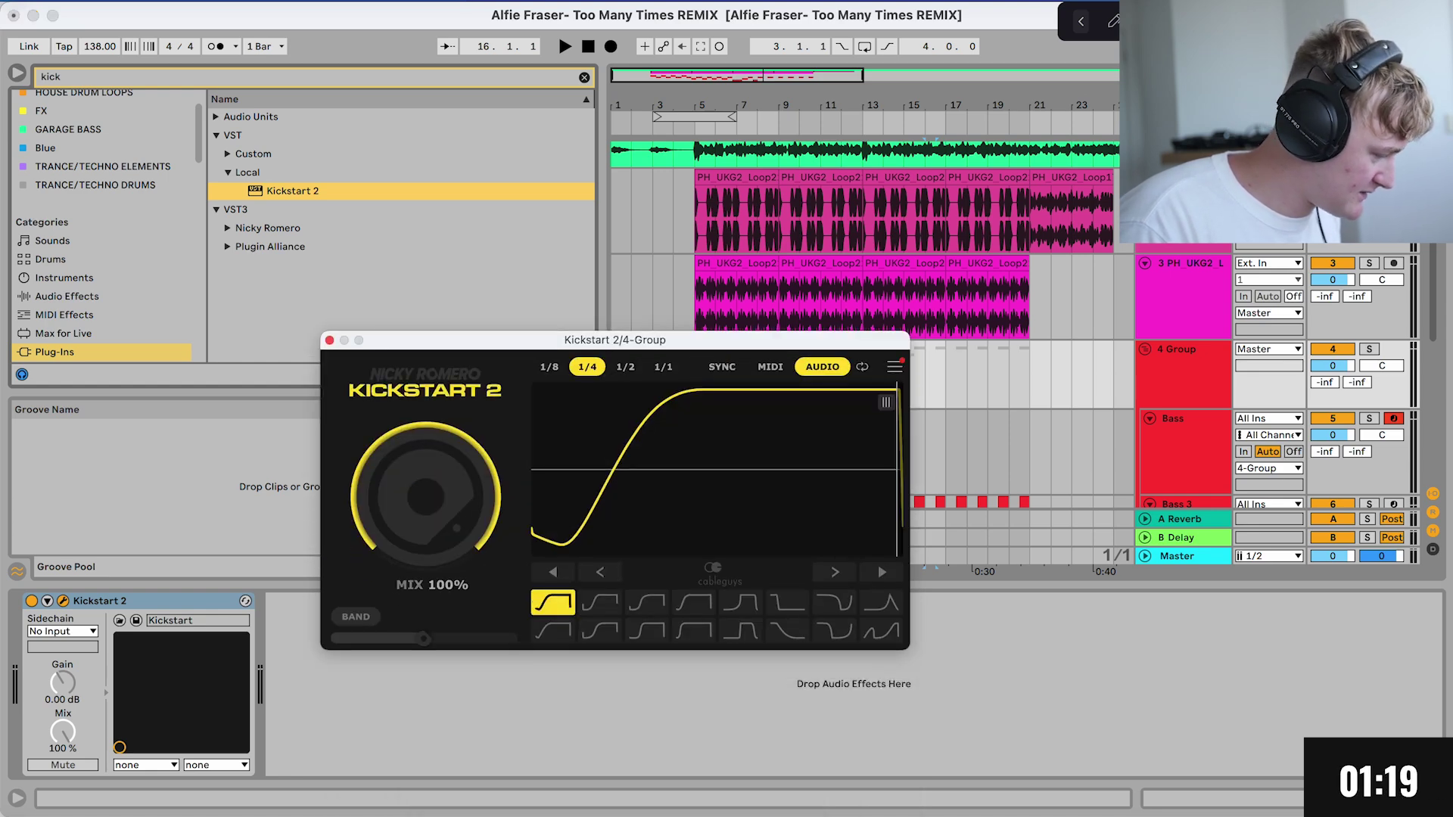
{"action": "left_click", "coordinate": [63, 631]}
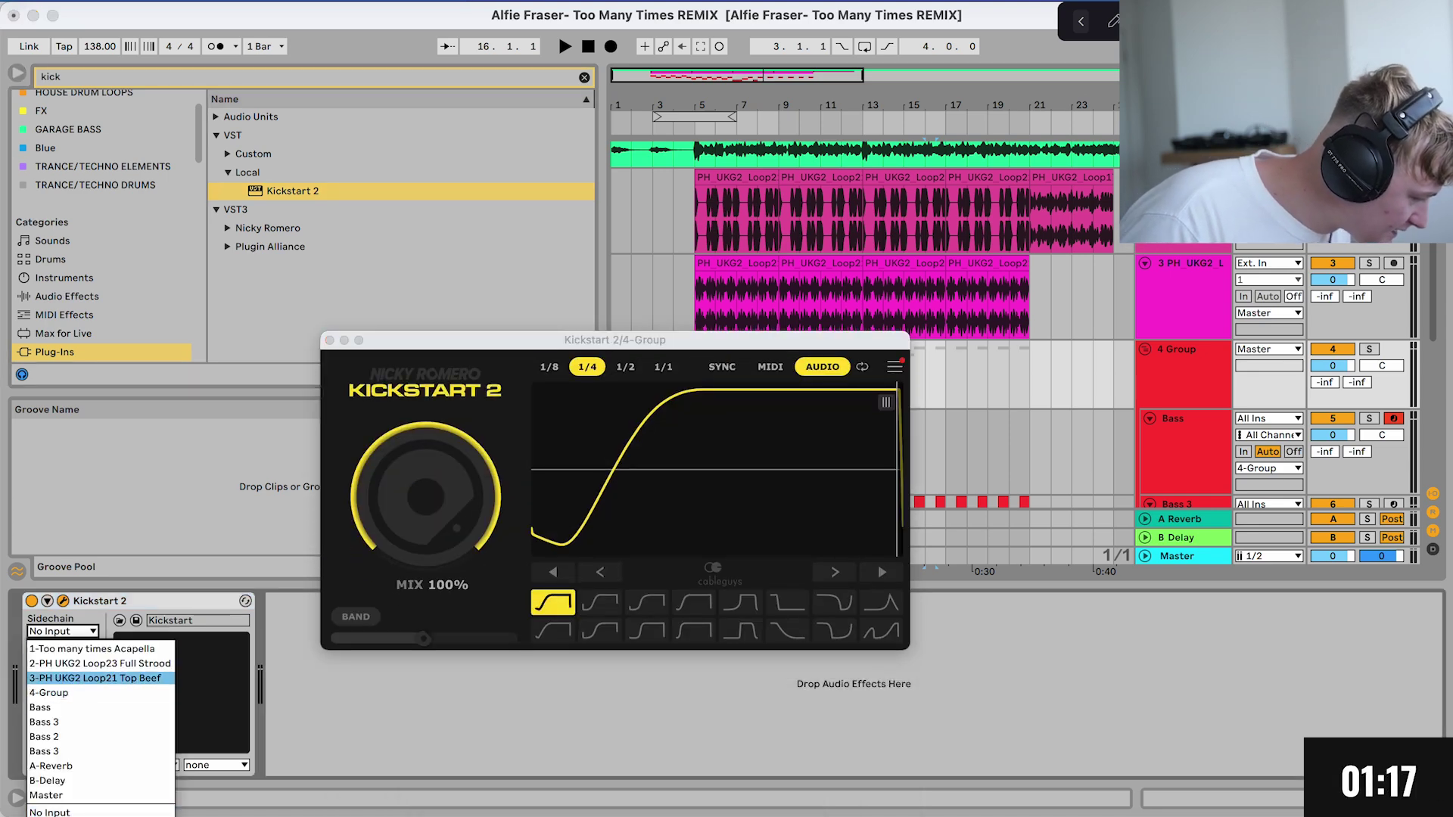
{"action": "key", "text": "Down"}
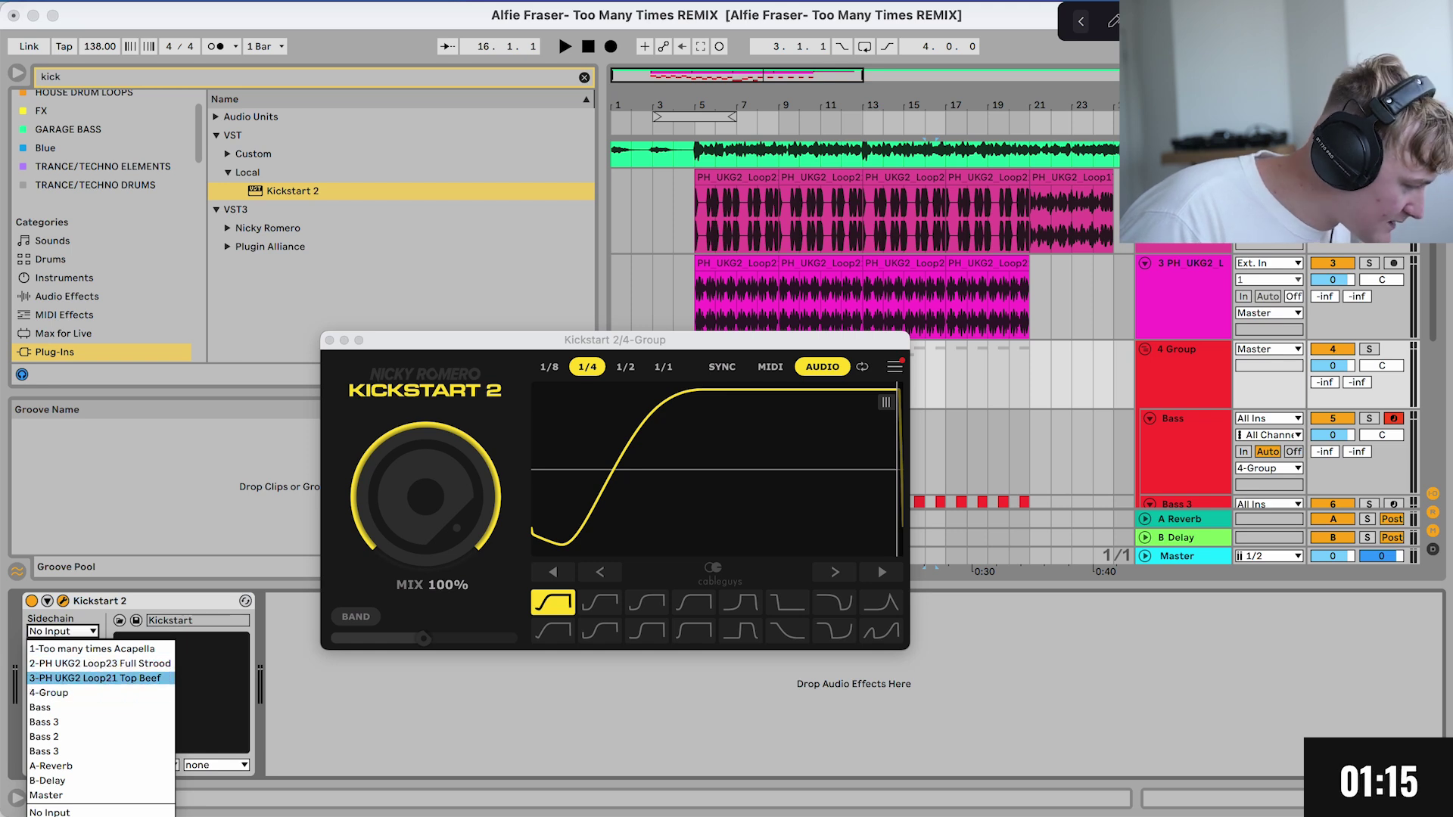
{"action": "left_click", "coordinate": [161, 676]}
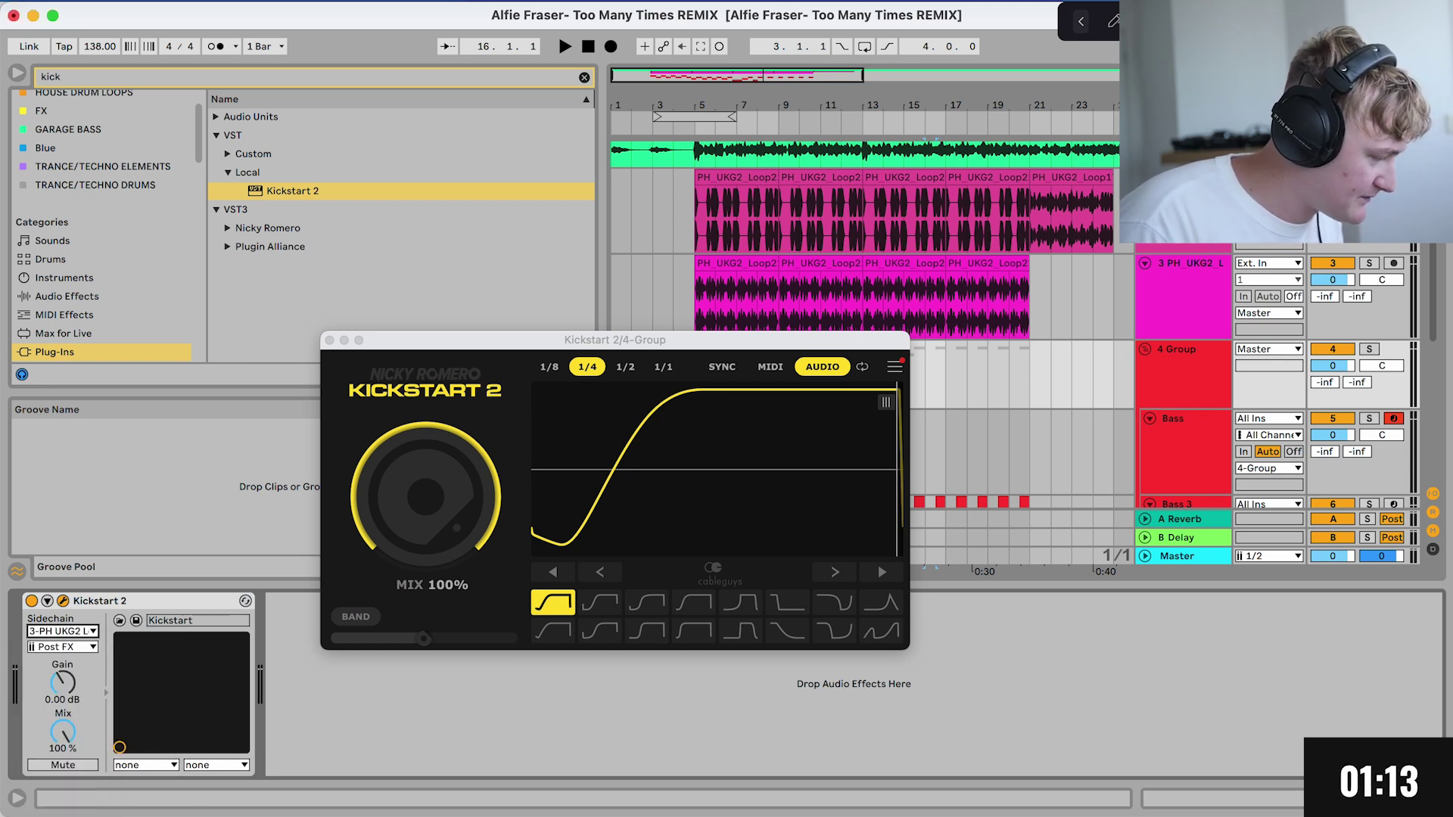
Step: Lower the Kickstart 2 mix to 36% while playing the arrangement, then stop and hide the plug-in window
{"action": "left_click_drag", "start_coordinate": [426, 495], "coordinate": [426, 522]}
{"action": "key", "text": "space"}
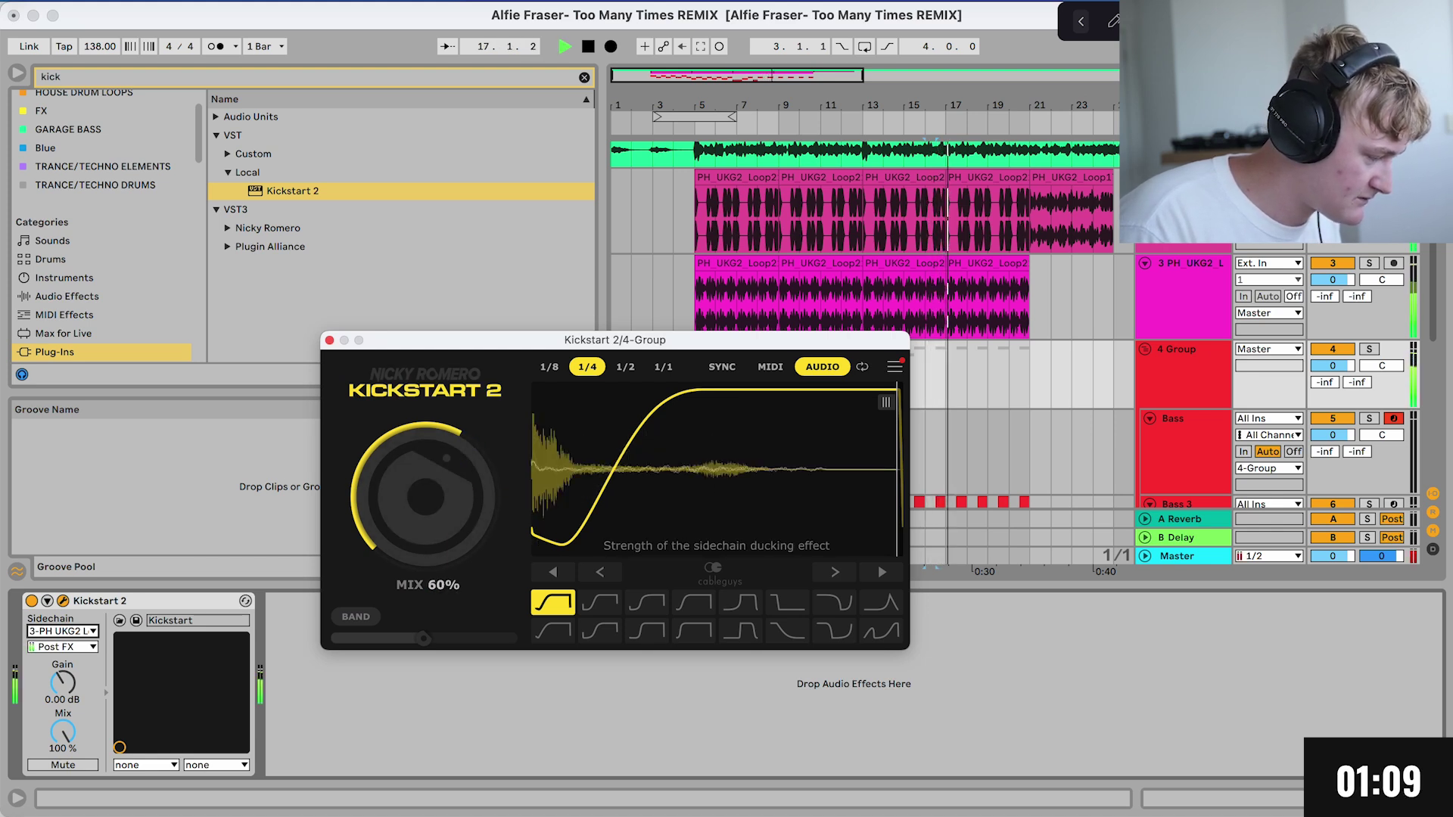
{"action": "left_click_drag", "start_coordinate": [426, 522], "coordinate": [426, 549]}
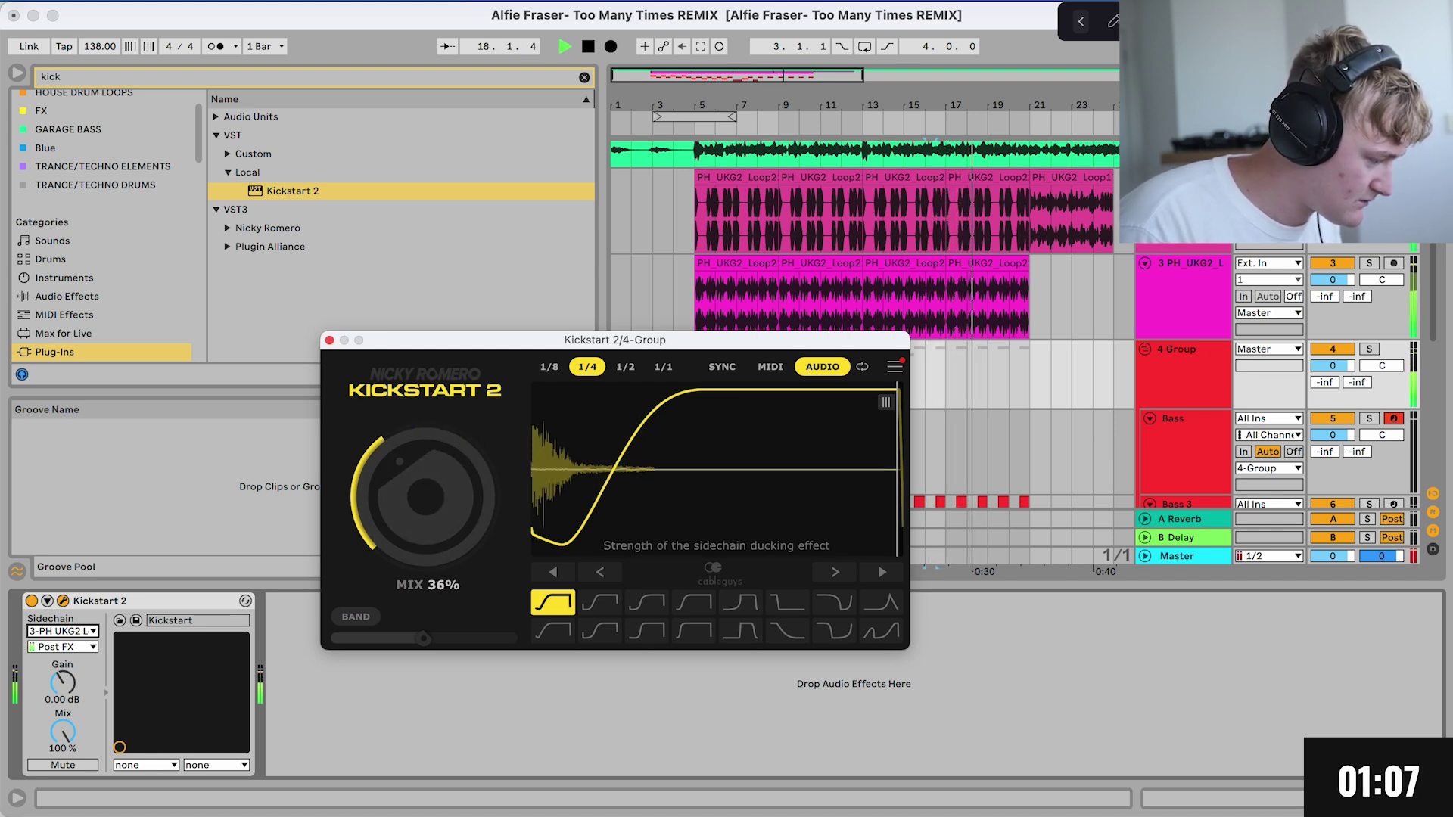
{"action": "key", "text": "space"}
{"action": "key", "text": "super+alt+p"}
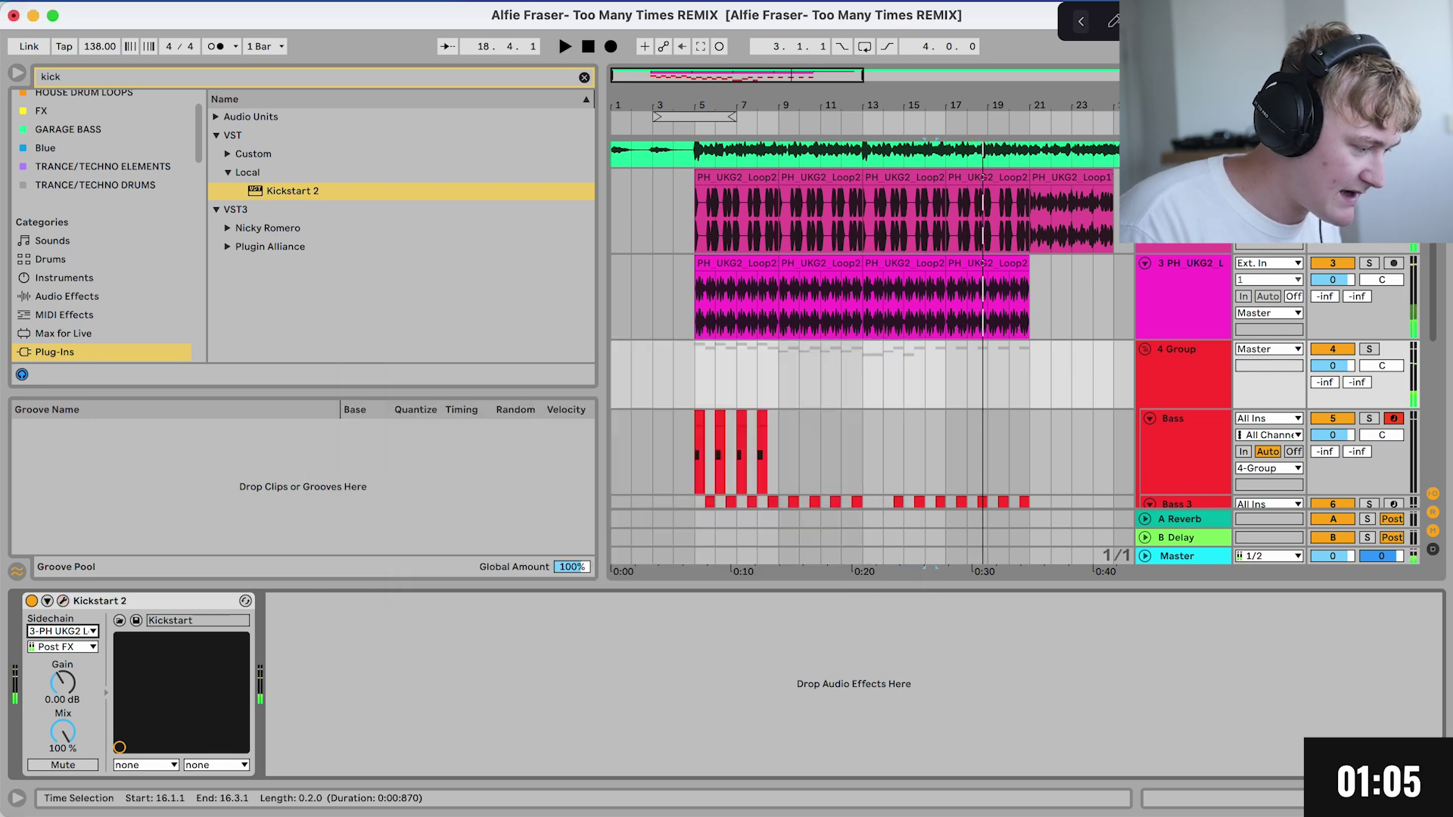
{"action": "scroll", "coordinate": [870, 326], "scroll_direction": "down", "scroll_amount": 10}
{"action": "left_click", "coordinate": [863, 401]}
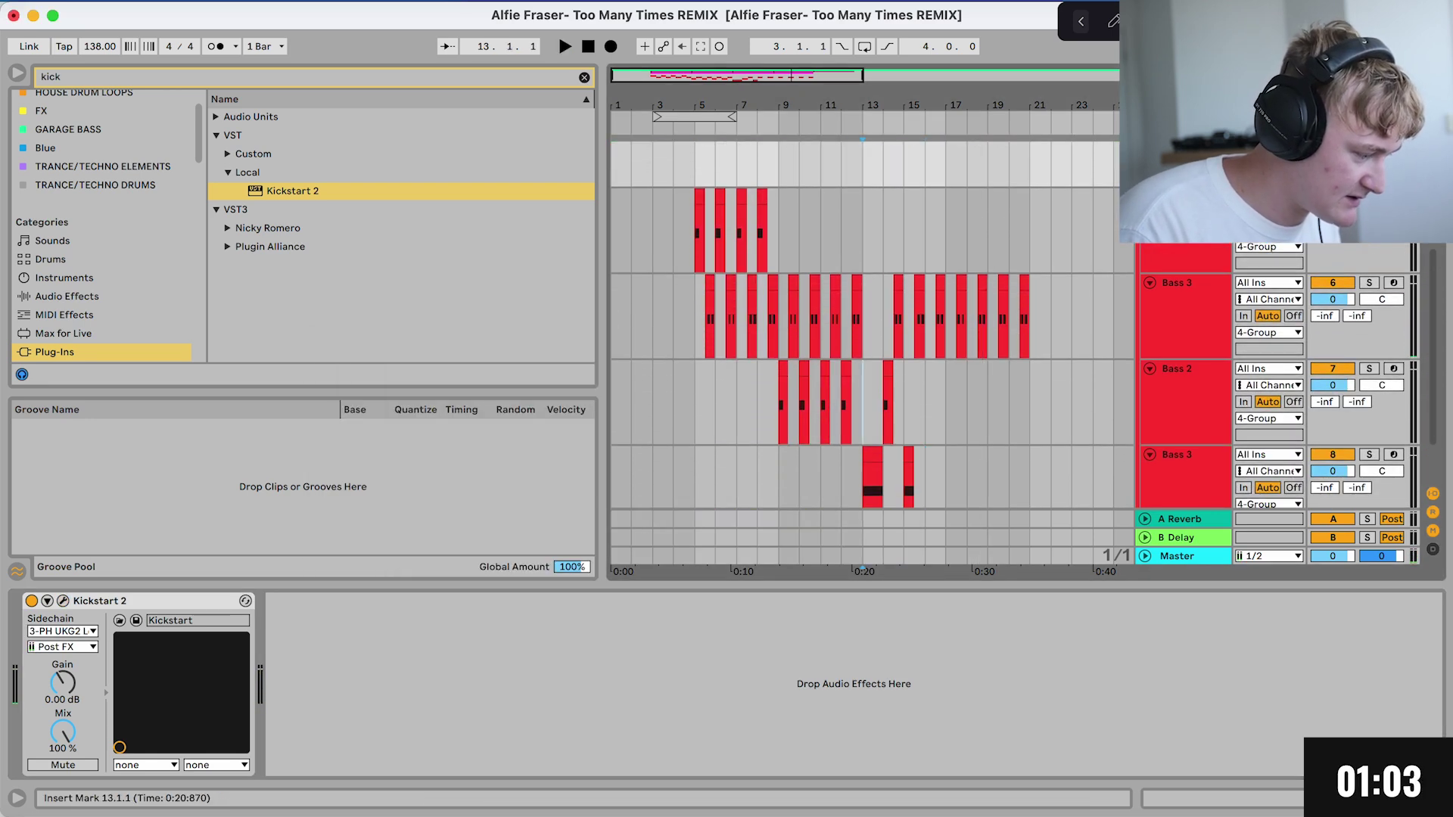
{"action": "left_click_drag", "start_coordinate": [863, 401], "coordinate": [779, 318]}
{"action": "scroll", "coordinate": [870, 341], "scroll_direction": "down", "scroll_amount": 1}
{"action": "left_click", "coordinate": [1177, 337]}
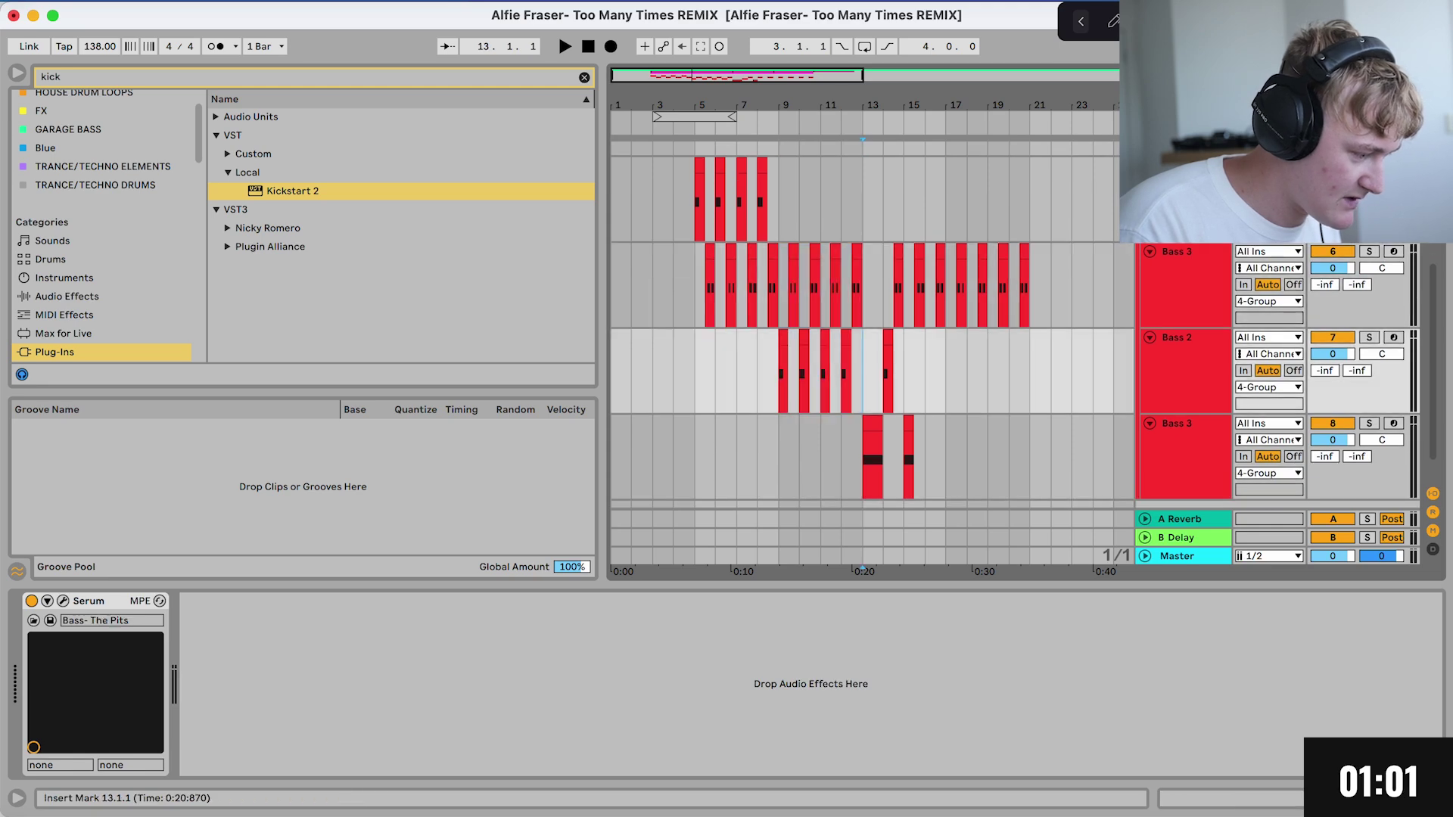
{"action": "scroll", "coordinate": [891, 308], "scroll_direction": "up", "scroll_amount": 8}
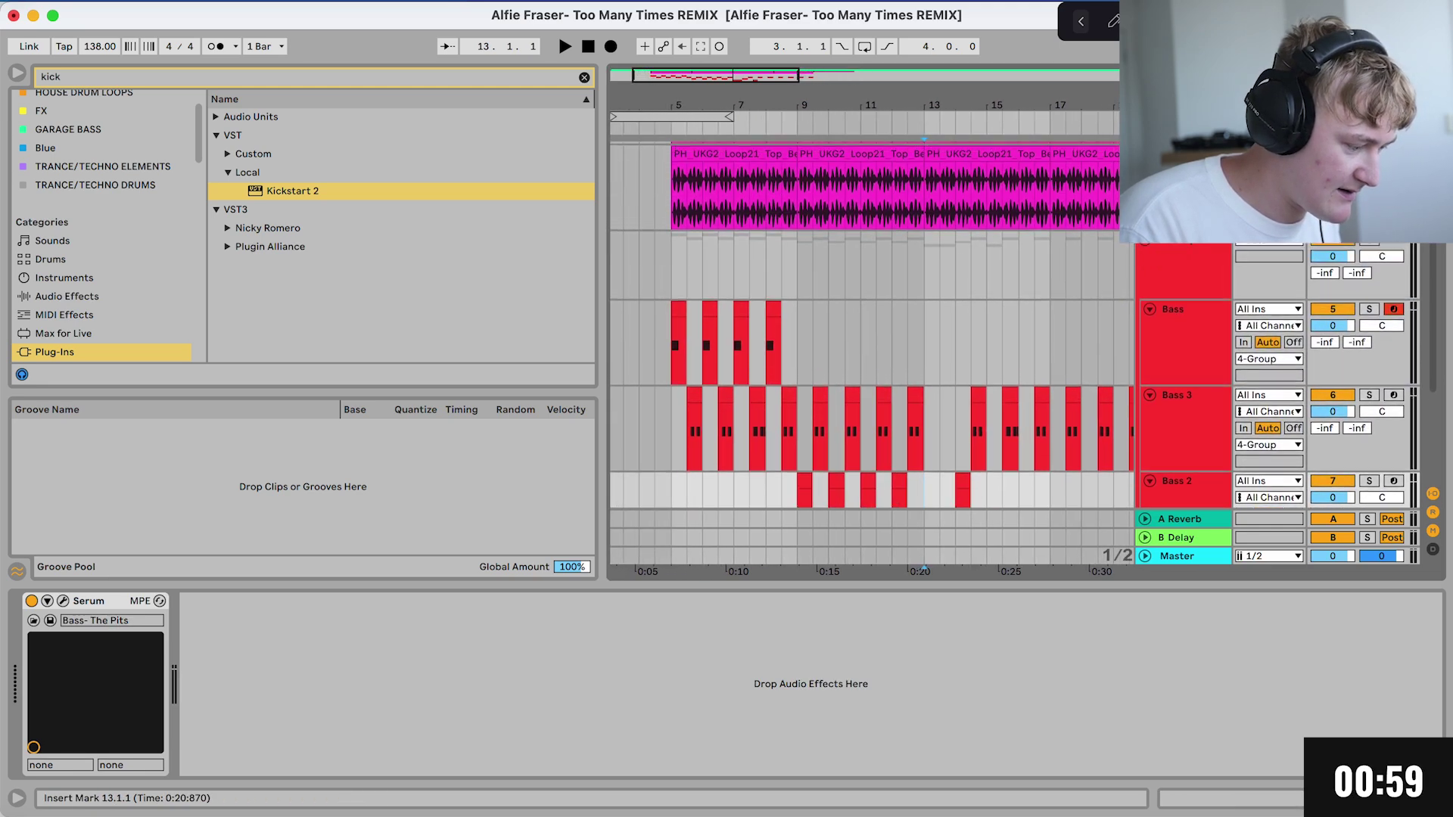
Step: Duplicate the acapella track and set the copy's Reverb to a 26.9 s decay time and 100% dry/wet
{"action": "left_click", "coordinate": [1181, 189]}
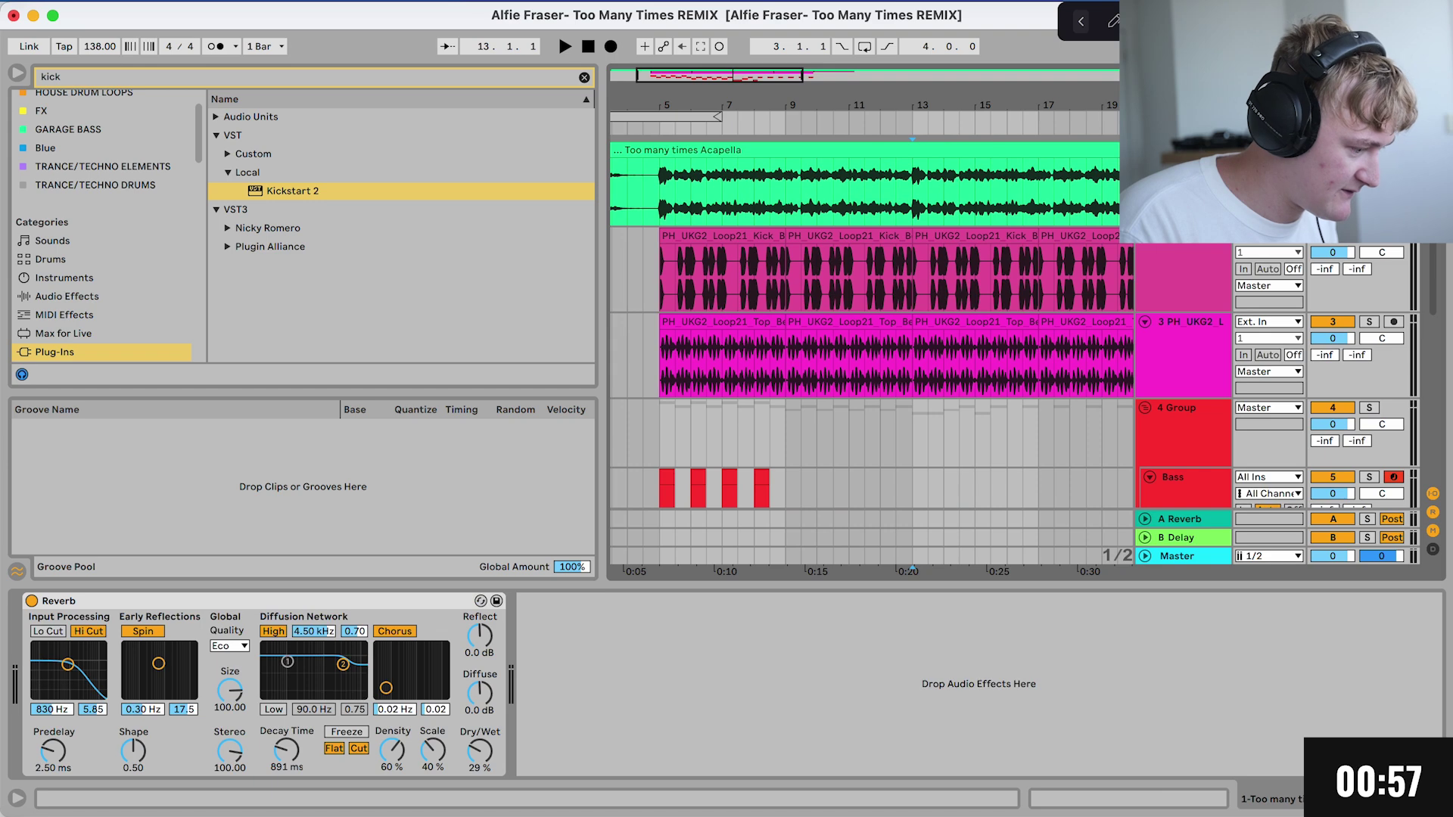
{"action": "key", "text": "super+d"}
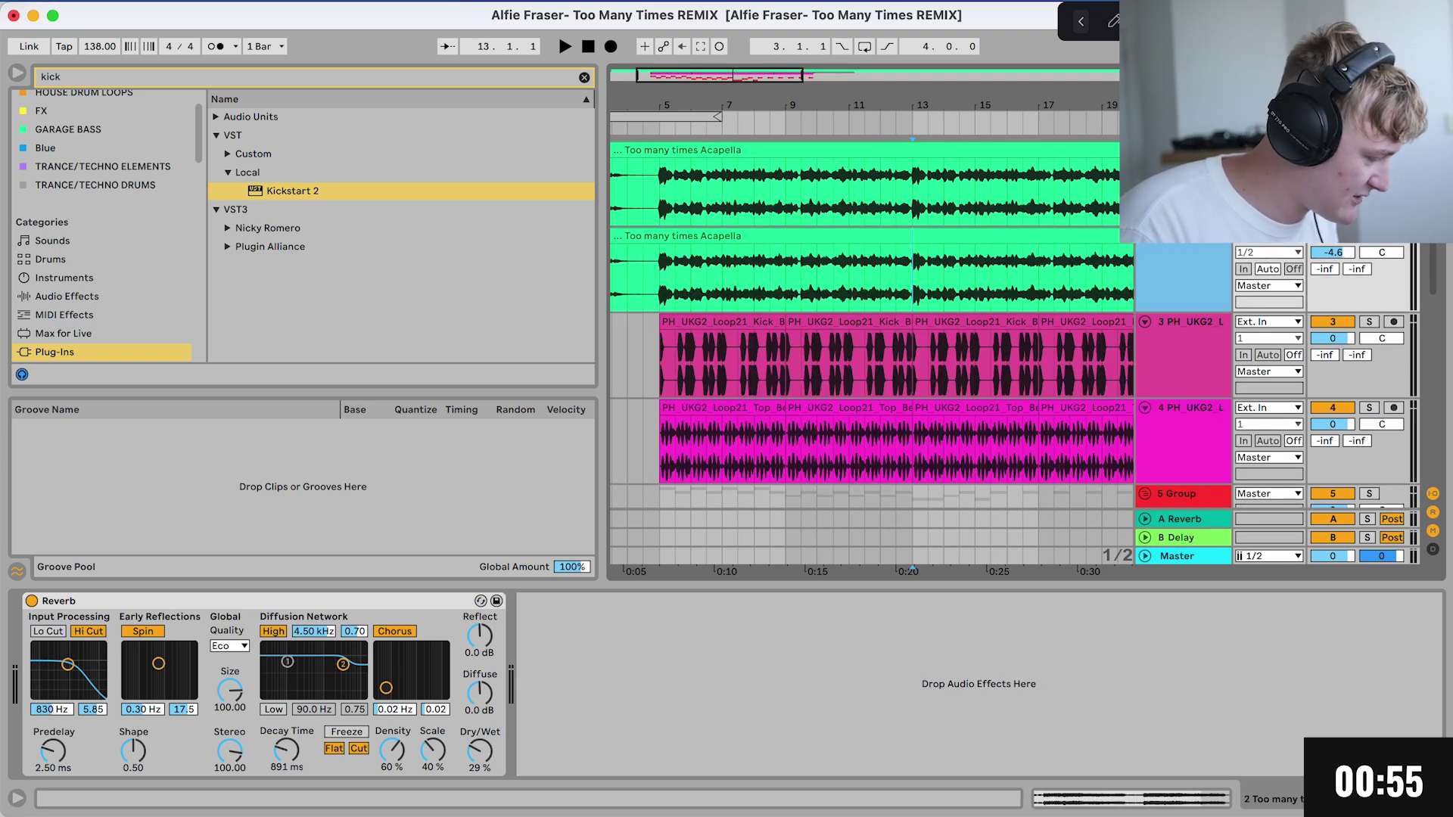
{"action": "left_click", "coordinate": [287, 749]}
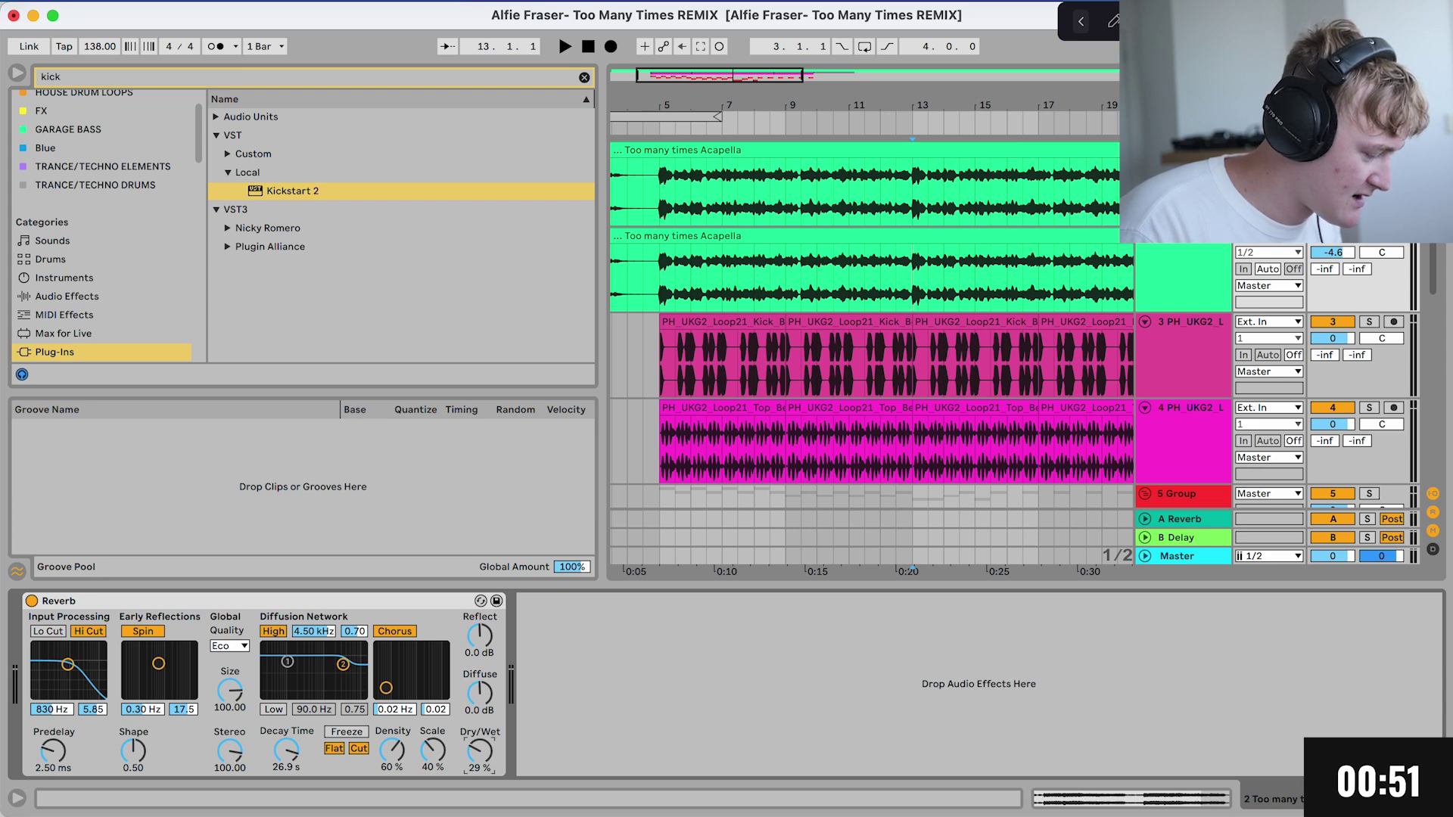
{"action": "left_click_drag", "start_coordinate": [480, 751], "coordinate": [480, 711]}
Step: Delete the duplicated acapella except for a short fragment between about 6.3.1 and 7.1.1
{"action": "left_click_drag", "start_coordinate": [723, 272], "coordinate": [613, 274]}
{"action": "key", "text": "Delete"}
{"action": "key", "text": "Delete"}
{"action": "left_click", "coordinate": [770, 274]}
{"action": "left_click_drag", "start_coordinate": [769, 274], "coordinate": [1131, 274]}
{"action": "key", "text": "Delete"}
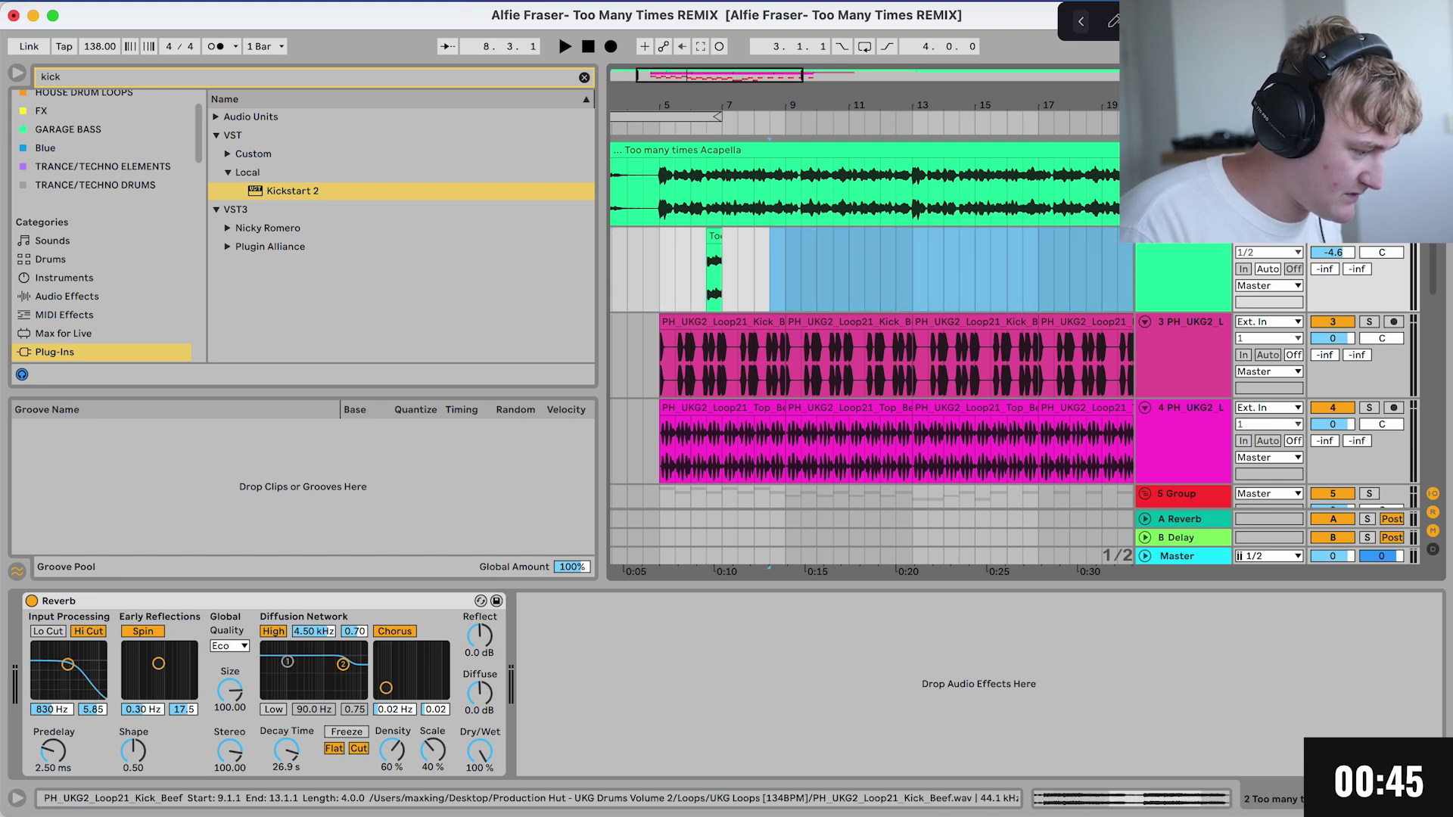
Step: Freeze and flatten the duplicated acapella track to render its reverb tail as audio
{"action": "right_click", "coordinate": [1211, 267]}
{"action": "left_click", "coordinate": [1259, 380]}
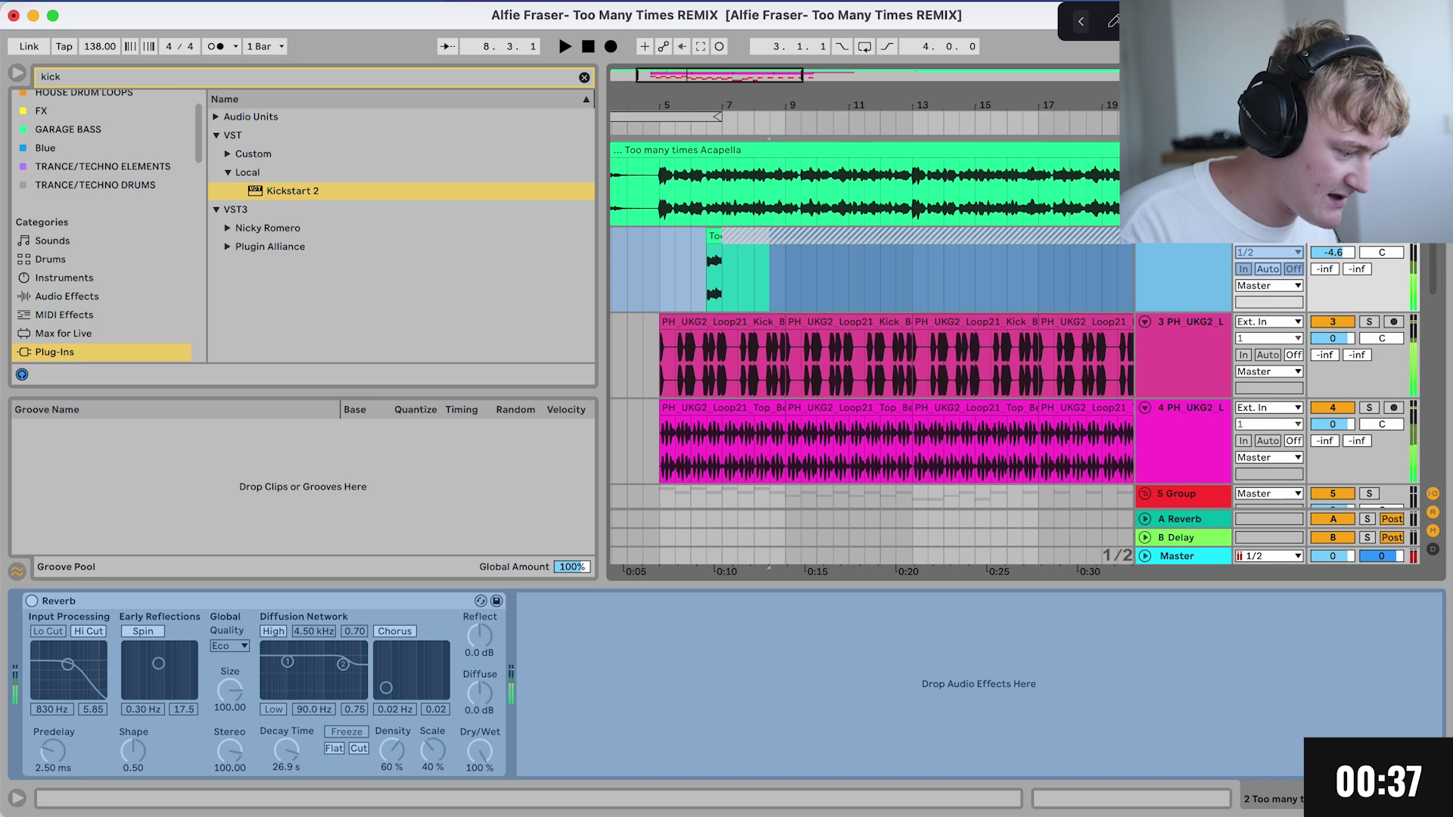
{"action": "right_click", "coordinate": [1200, 254]}
{"action": "left_click", "coordinate": [1259, 385]}
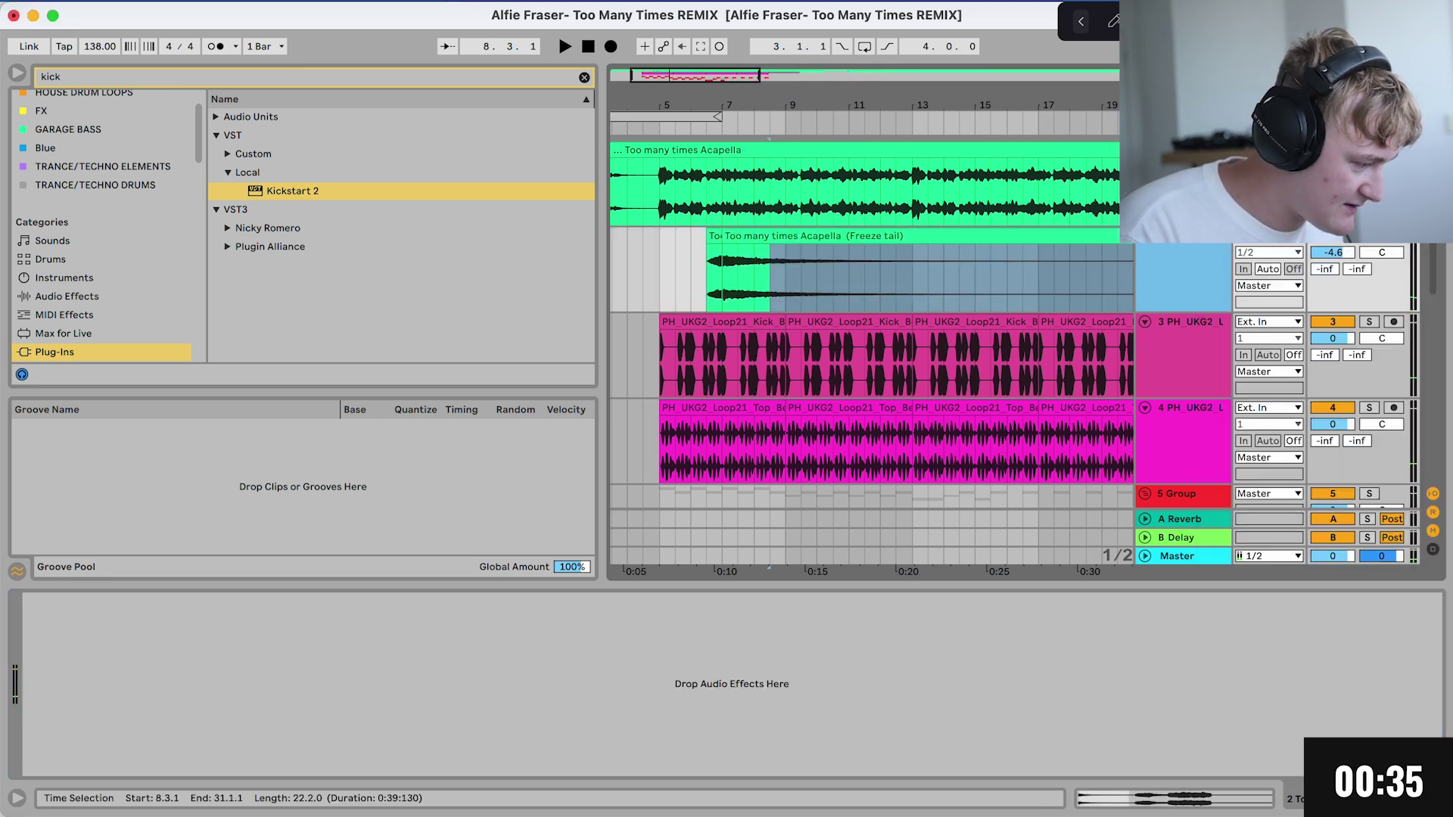
Step: Move the rendered reverb tail so it starts at 4.3.1, playing it to check the timing
{"action": "key", "text": "Left"}
{"action": "key", "text": "Left"}
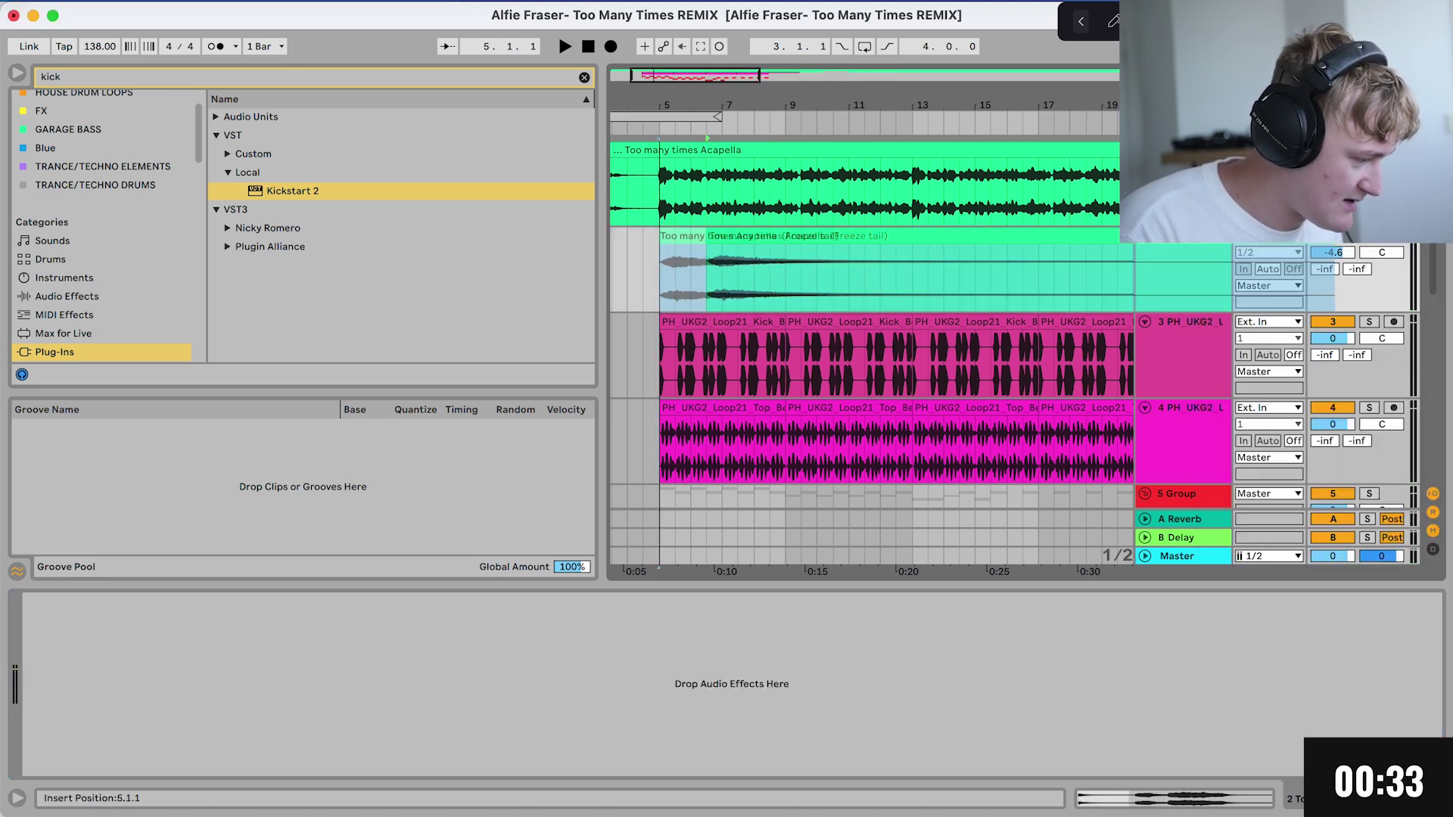
{"action": "key", "text": "space"}
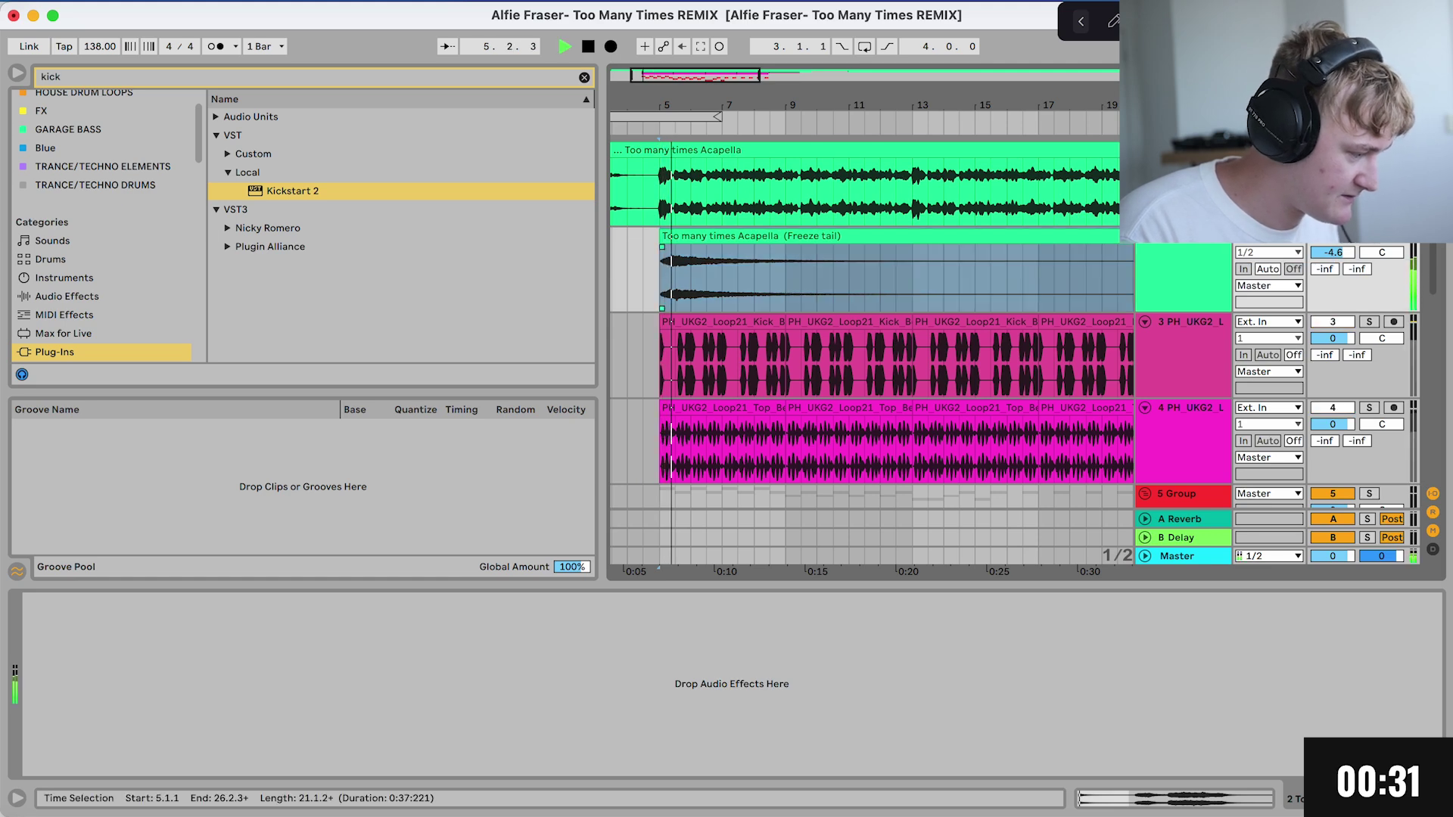
{"action": "key", "text": "Left"}
{"action": "key", "text": "space"}
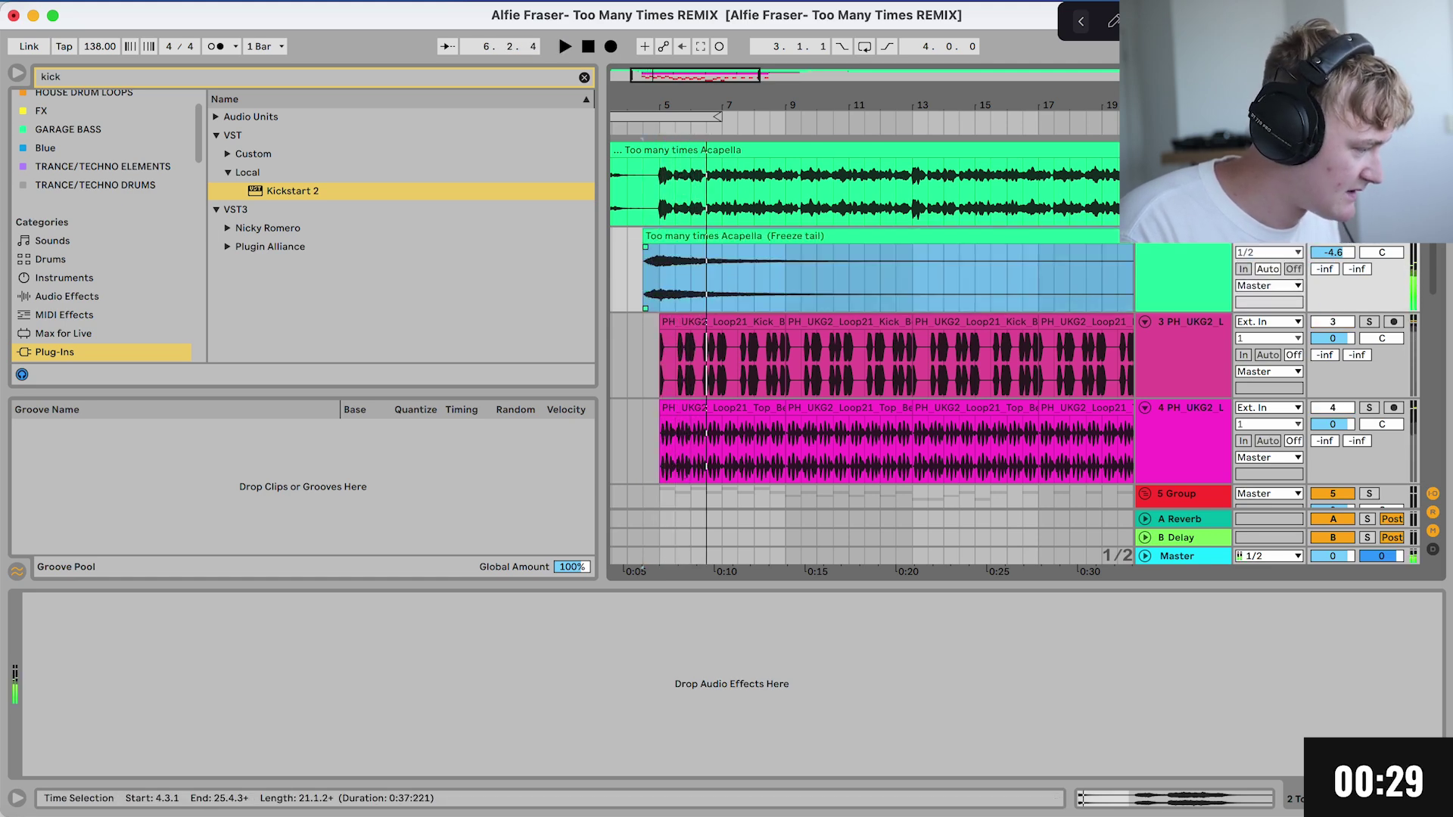
Step: Add EQ Eight to the reverb tail track and set band 1 to a low cut at 330 Hz
{"action": "key", "text": "super+f"}
{"action": "type", "text": "eq"}
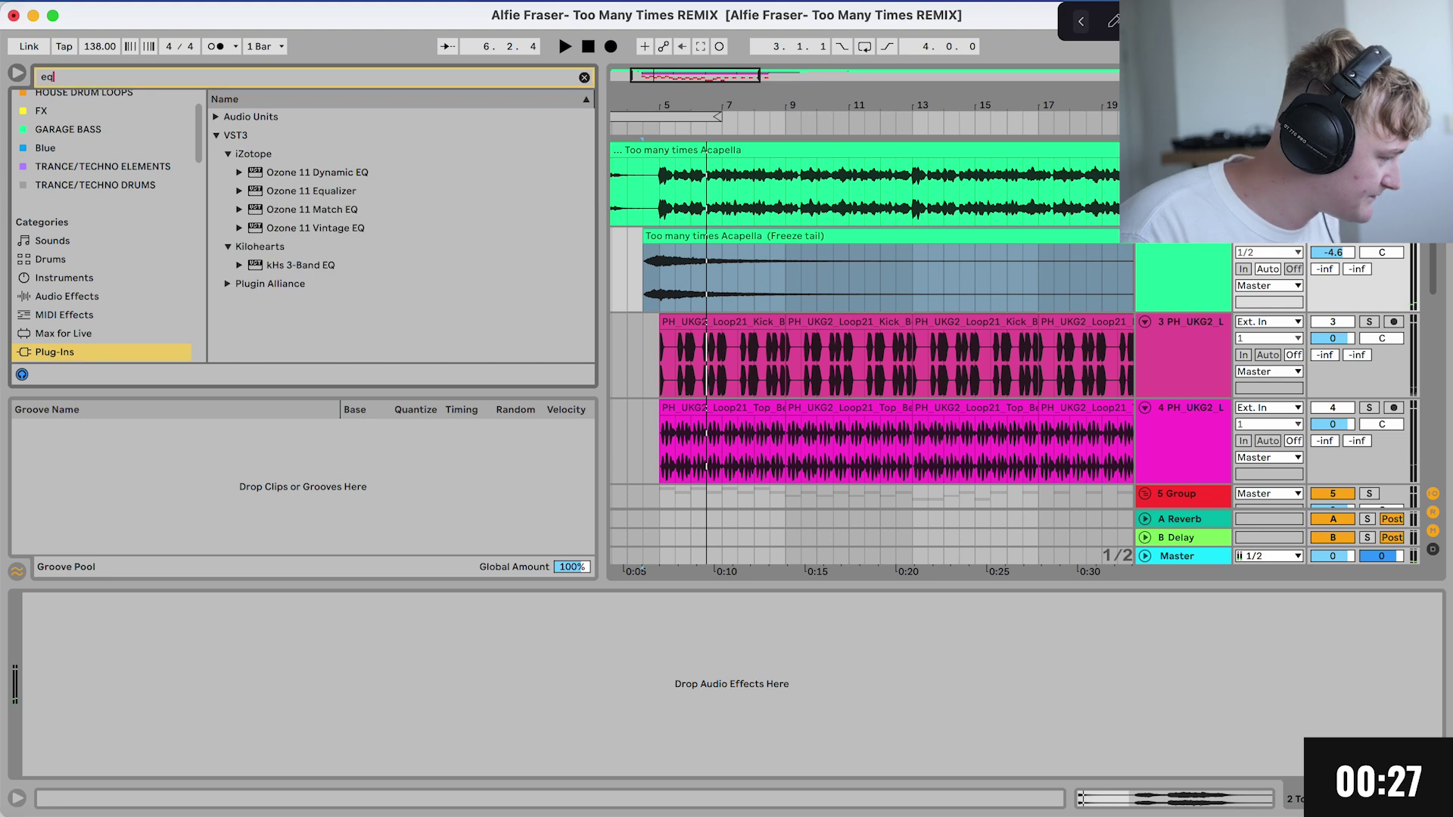
{"action": "left_click", "coordinate": [67, 296]}
{"action": "left_click", "coordinate": [215, 135]}
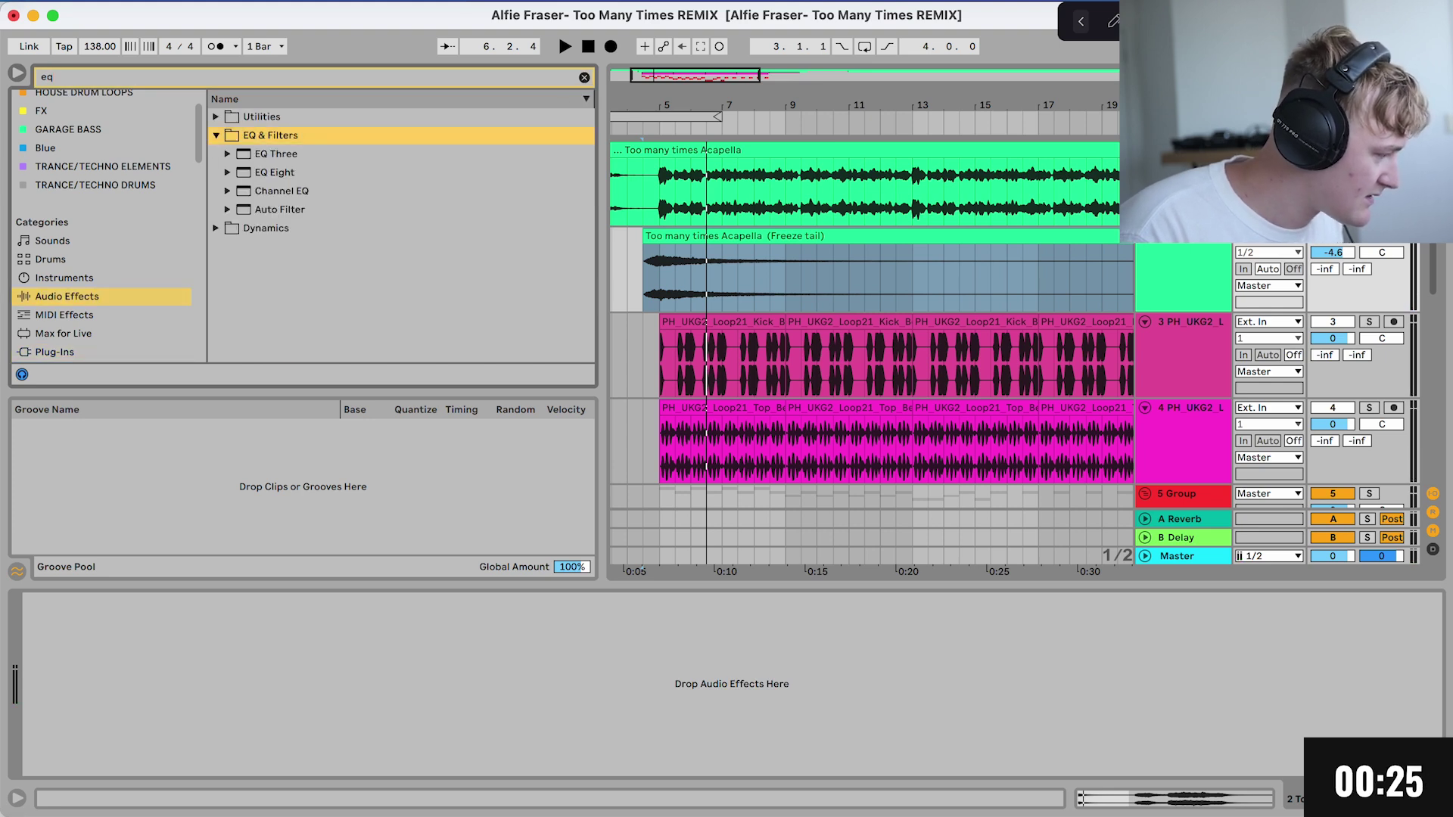
{"action": "double_click", "coordinate": [274, 172]}
{"action": "left_click", "coordinate": [95, 751]}
{"action": "left_click", "coordinate": [91, 769]}
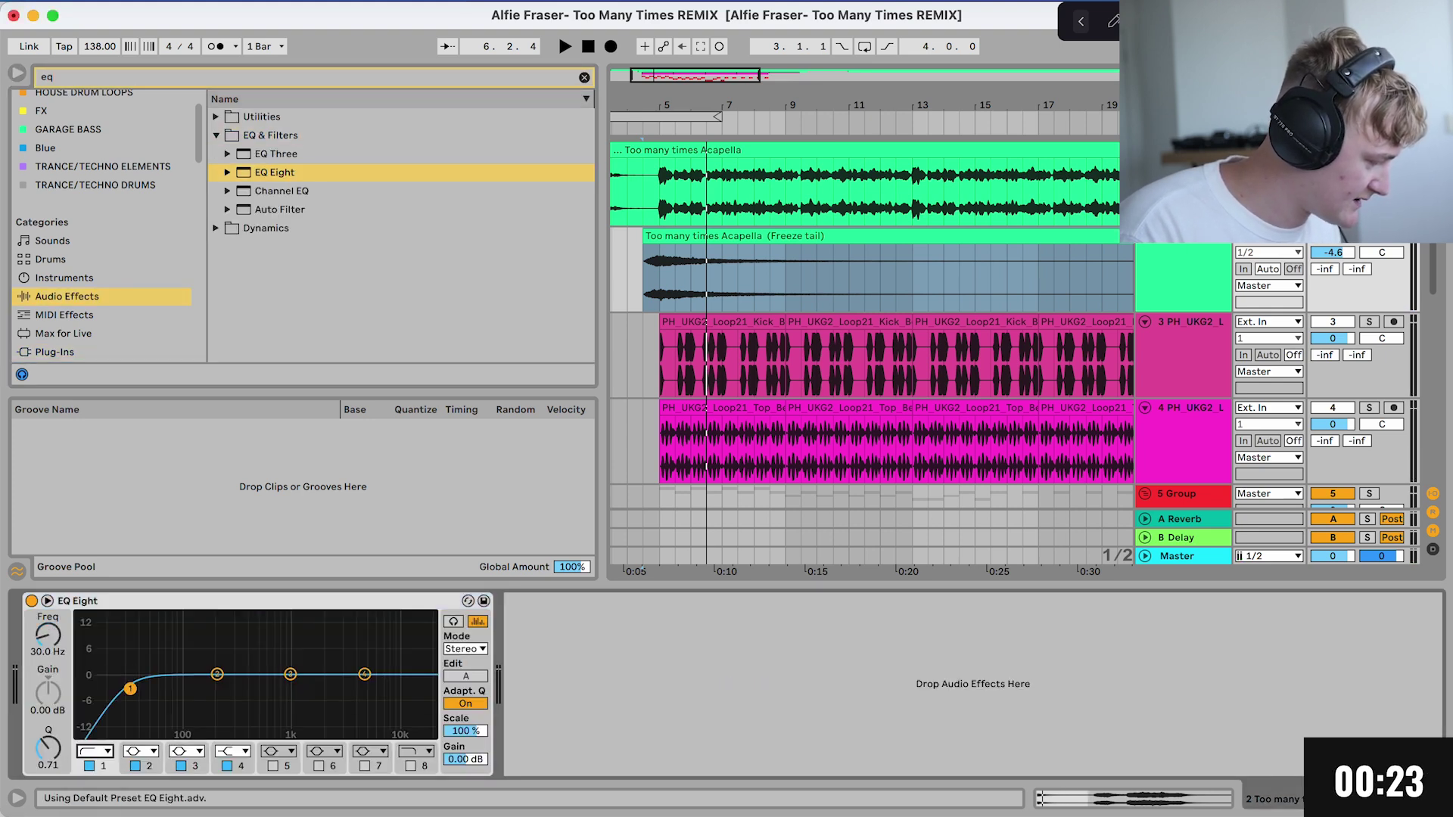
{"action": "scroll", "coordinate": [757, 273], "scroll_direction": "down", "scroll_amount": 2}
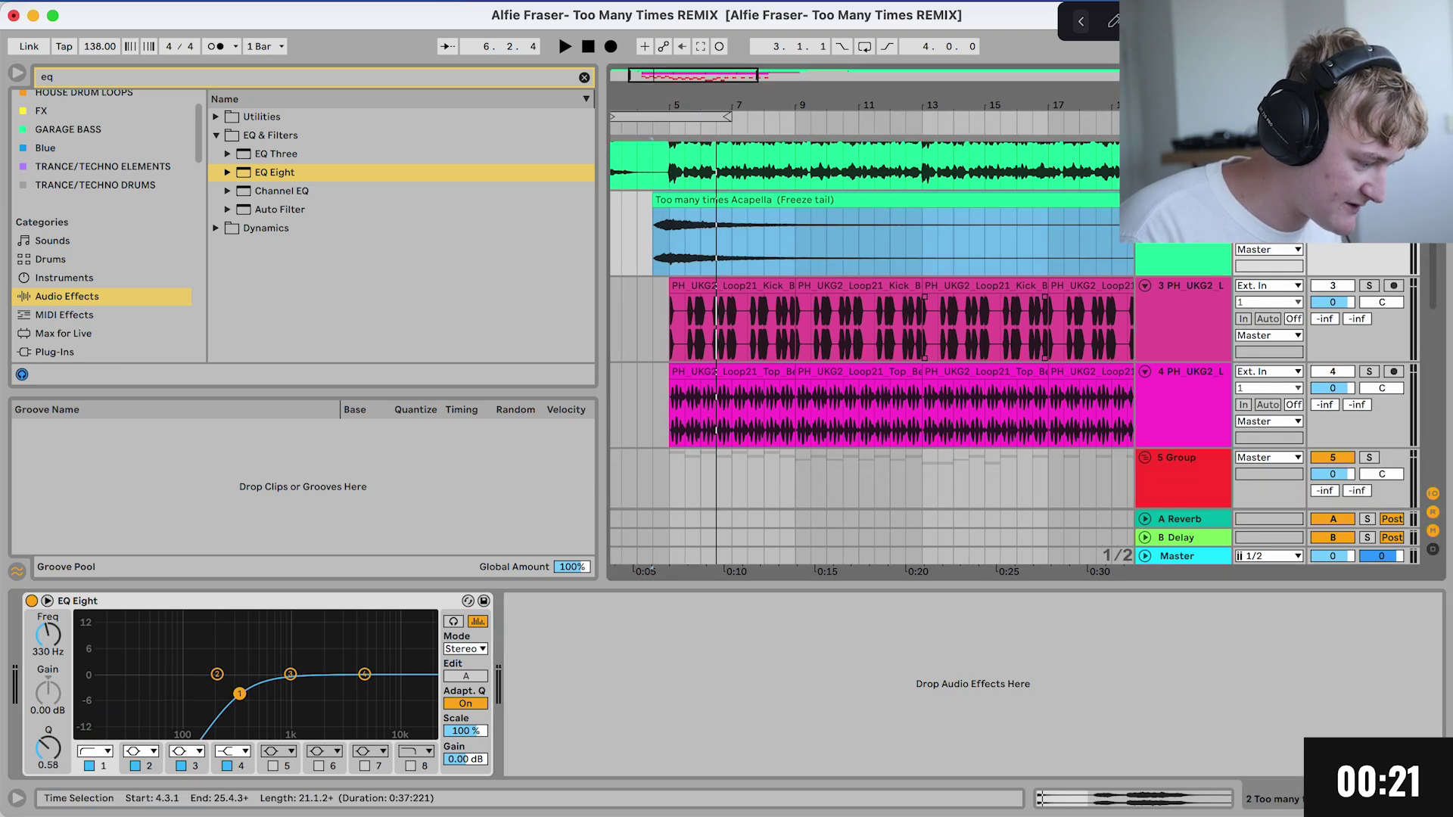
Step: Duplicate the reverb tail section from 5.1.1 to 7.1.1 four times, filling the track up to 15.1.1
{"action": "scroll", "coordinate": [757, 273], "scroll_direction": "left", "scroll_amount": 2}
{"action": "left_click_drag", "start_coordinate": [722, 227], "coordinate": [801, 227]}
{"action": "key", "text": "super+d"}
{"action": "key", "text": "super+d"}
{"action": "key", "text": "super+d"}
{"action": "key", "text": "super+d"}
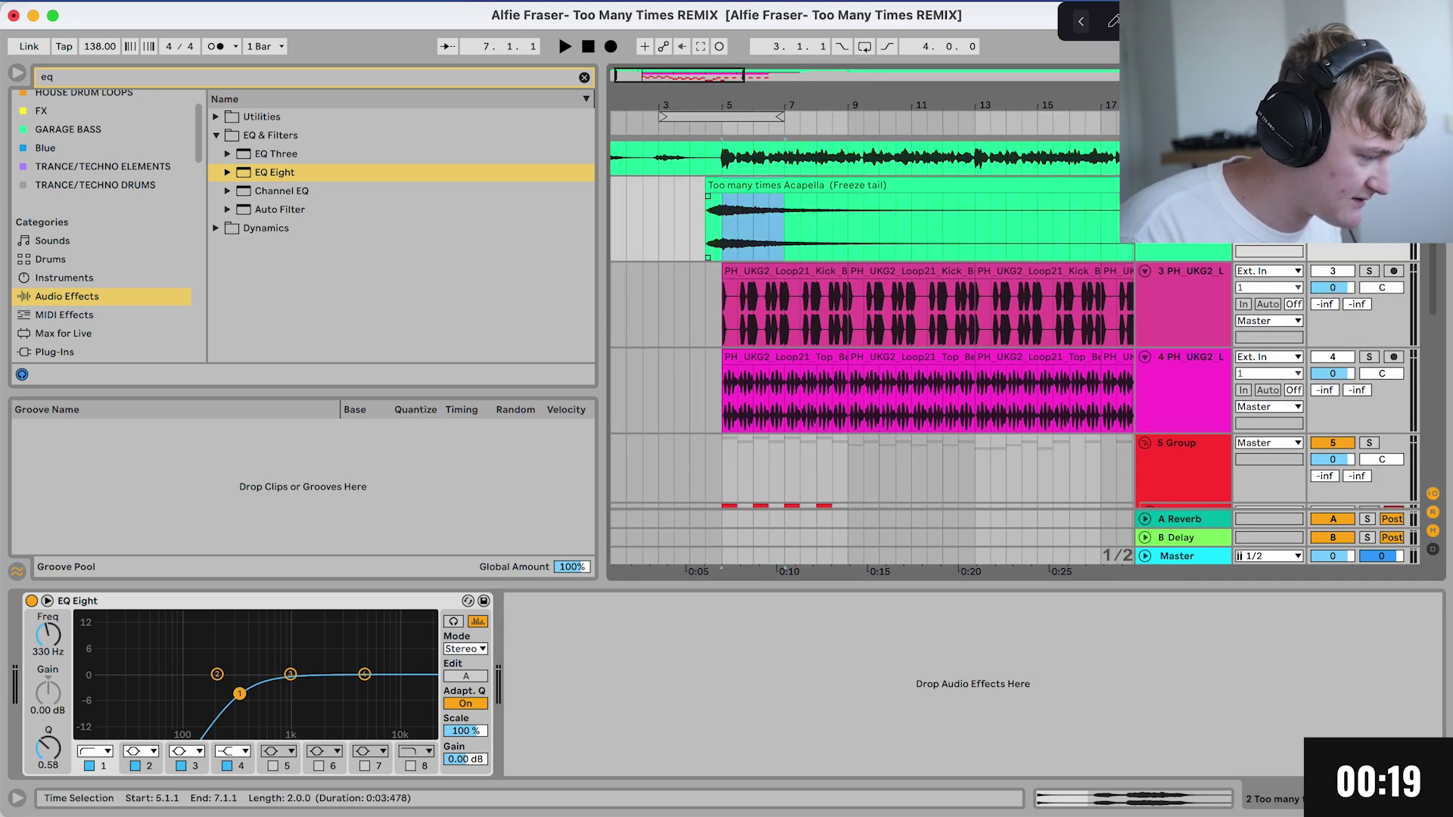
Step: Copy the Kickstart 2 sidechain device from the bass group onto the reverb tail track, after EQ Eight
{"action": "scroll", "coordinate": [871, 326], "scroll_direction": "down", "scroll_amount": 1}
{"action": "left_click", "coordinate": [1182, 408]}
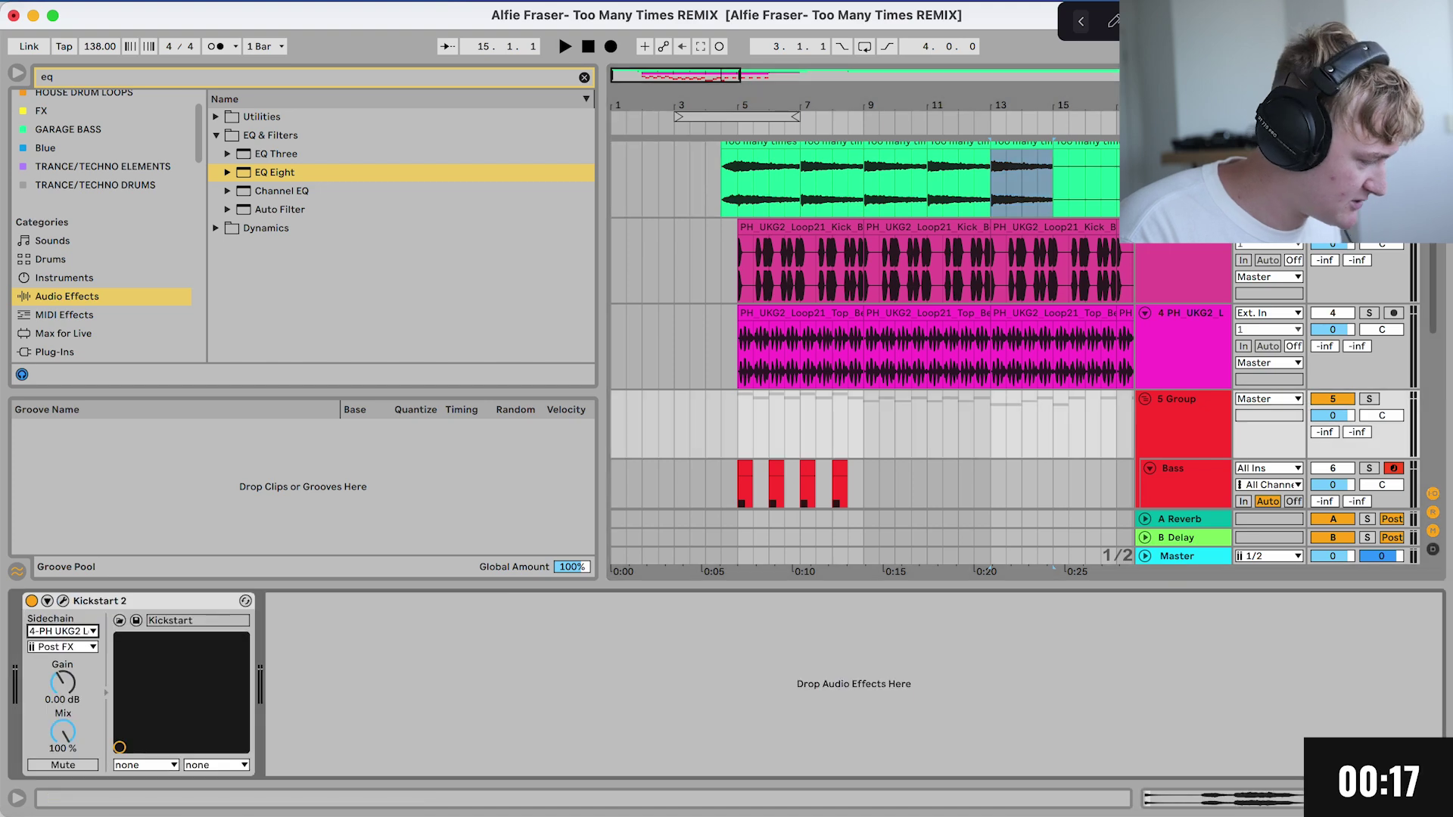
{"action": "key", "text": "super+d"}
{"action": "scroll", "coordinate": [870, 318], "scroll_direction": "up", "scroll_amount": 2}
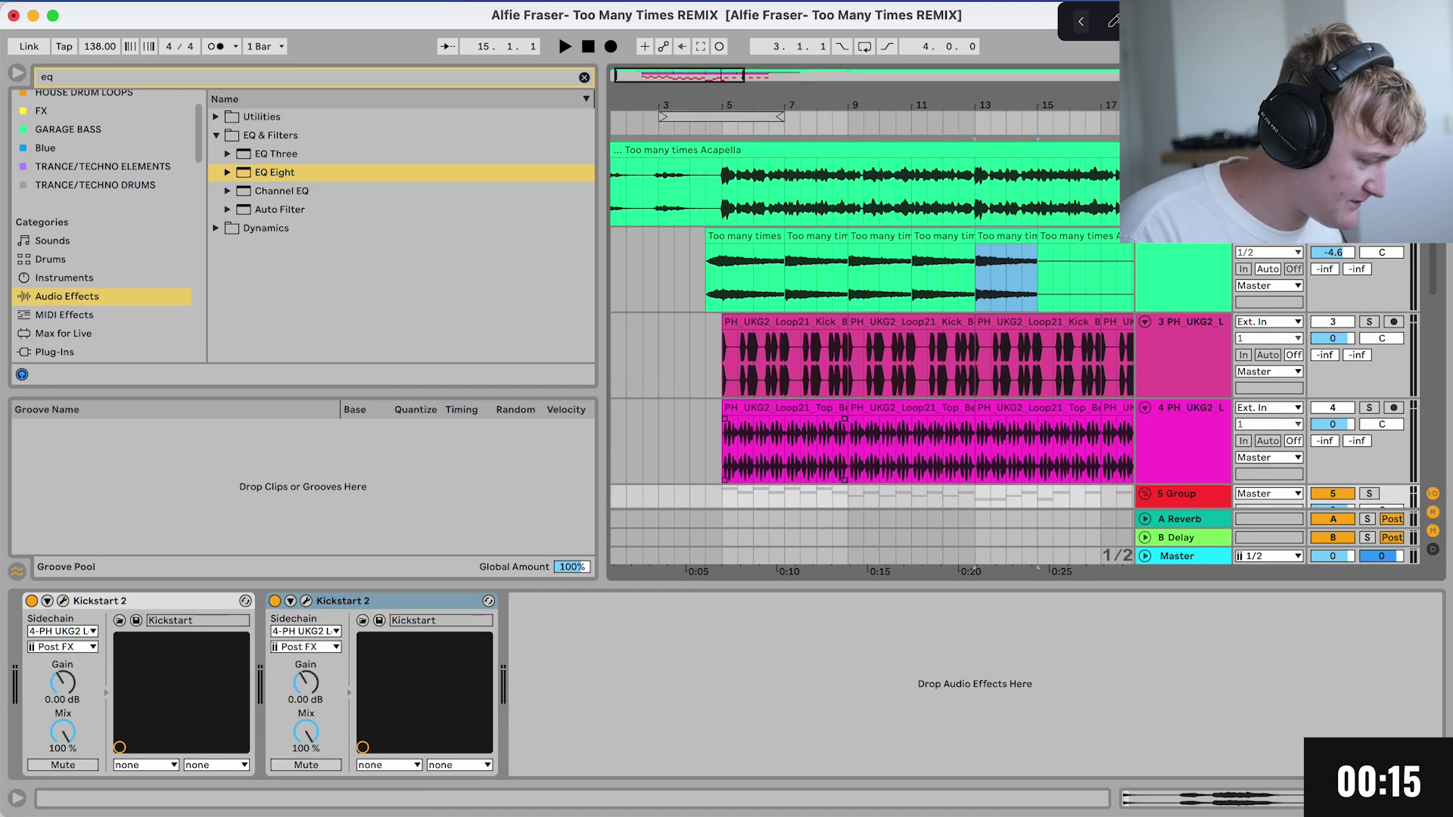
{"action": "left_click", "coordinate": [1184, 282]}
Step: Insert an audio track below the reverb tail track and search the Production Hut UKG drums folder for fx samples
{"action": "right_click", "coordinate": [1188, 282]}
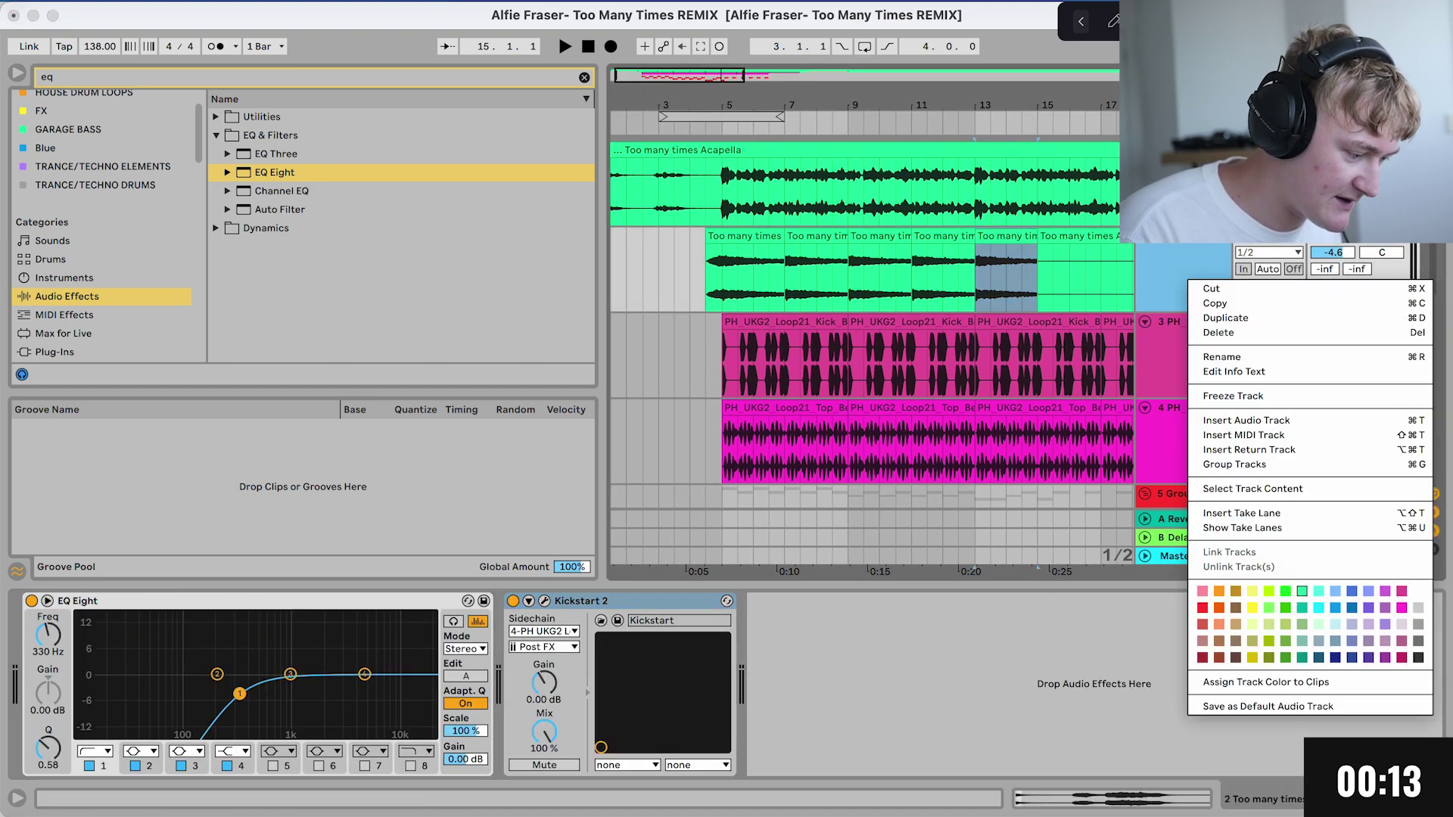
{"action": "left_click", "coordinate": [1247, 420]}
{"action": "key", "text": "super+f"}
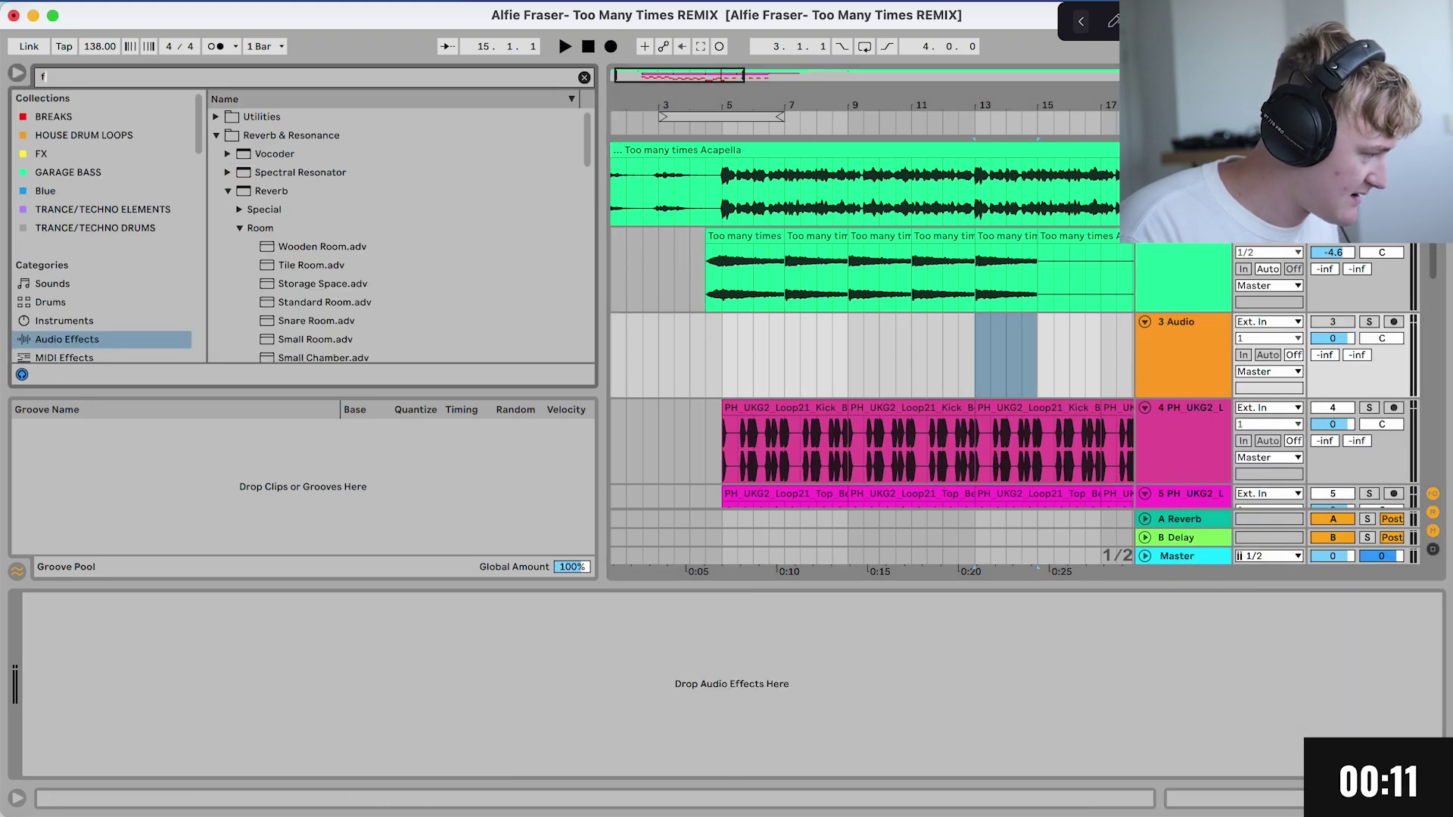
{"action": "type", "text": "fx"}
{"action": "scroll", "coordinate": [106, 227], "scroll_direction": "down", "scroll_amount": 2}
{"action": "left_click", "coordinate": [110, 333]}
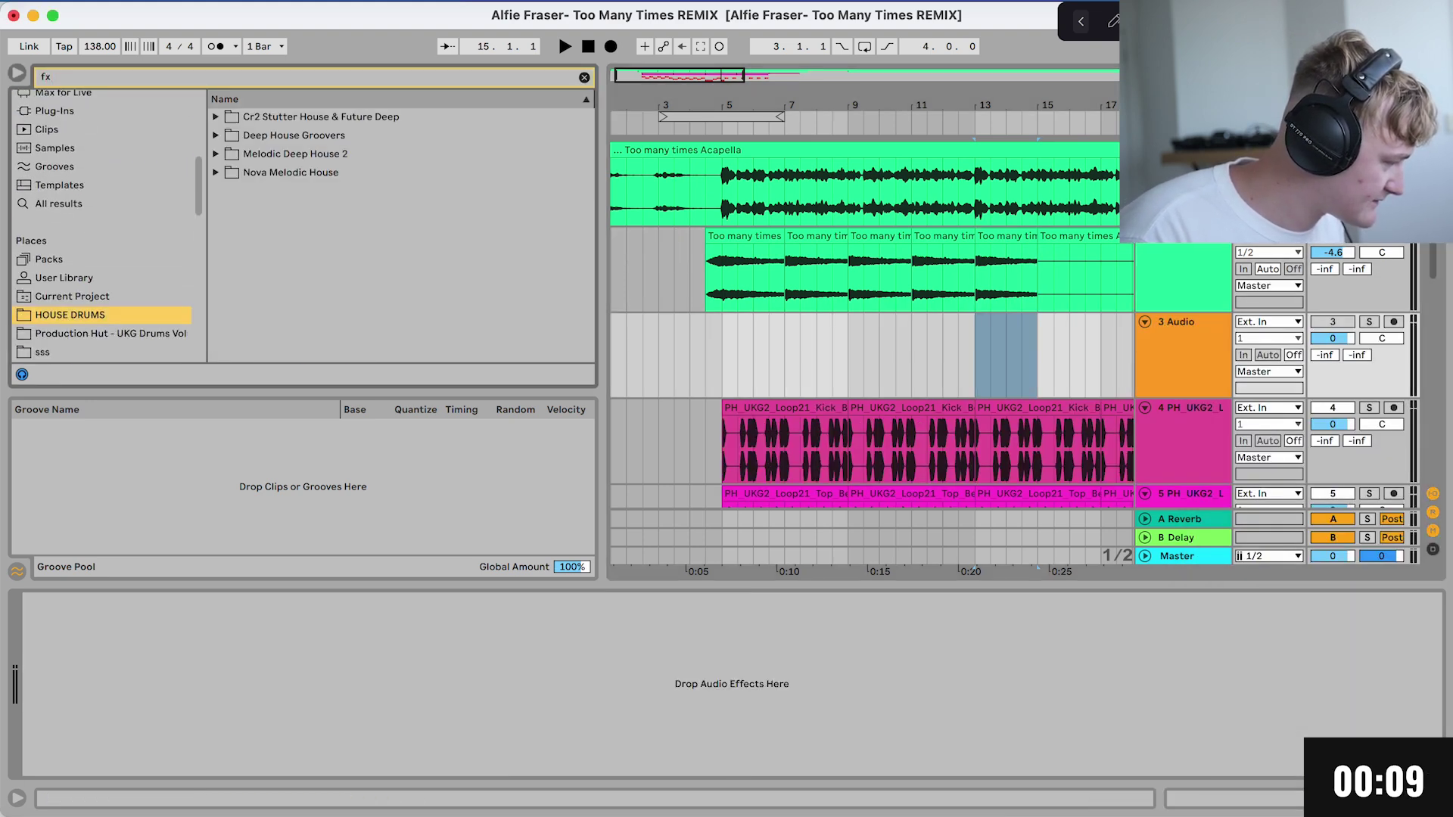
{"action": "left_click", "coordinate": [333, 191]}
{"action": "left_click", "coordinate": [333, 209], "text": "shift"}
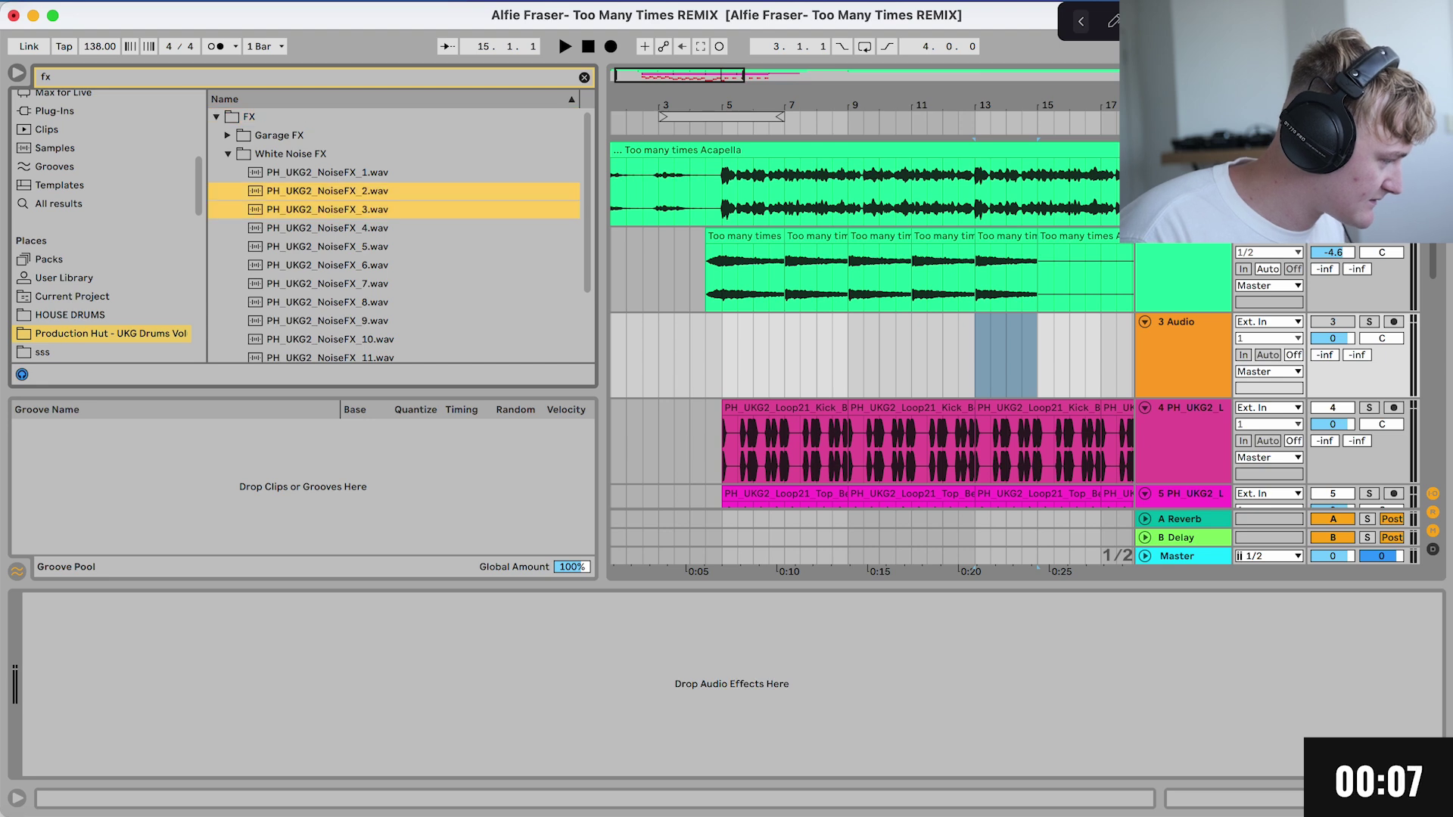
Step: Browse the Garage FX samples and place PH_UKG2_FX_8.wav on the new audio track at 4.3.1
{"action": "key", "text": "Left"}
{"action": "key", "text": "Up"}
{"action": "key", "text": "Right"}
{"action": "key", "text": "Down"}
{"action": "key", "text": "Down"}
{"action": "key", "text": "Down"}
{"action": "key", "text": "Down"}
{"action": "key", "text": "Down"}
{"action": "key", "text": "Down"}
{"action": "key", "text": "shift+Down"}
{"action": "key", "text": "Down"}
{"action": "key", "text": "Return"}
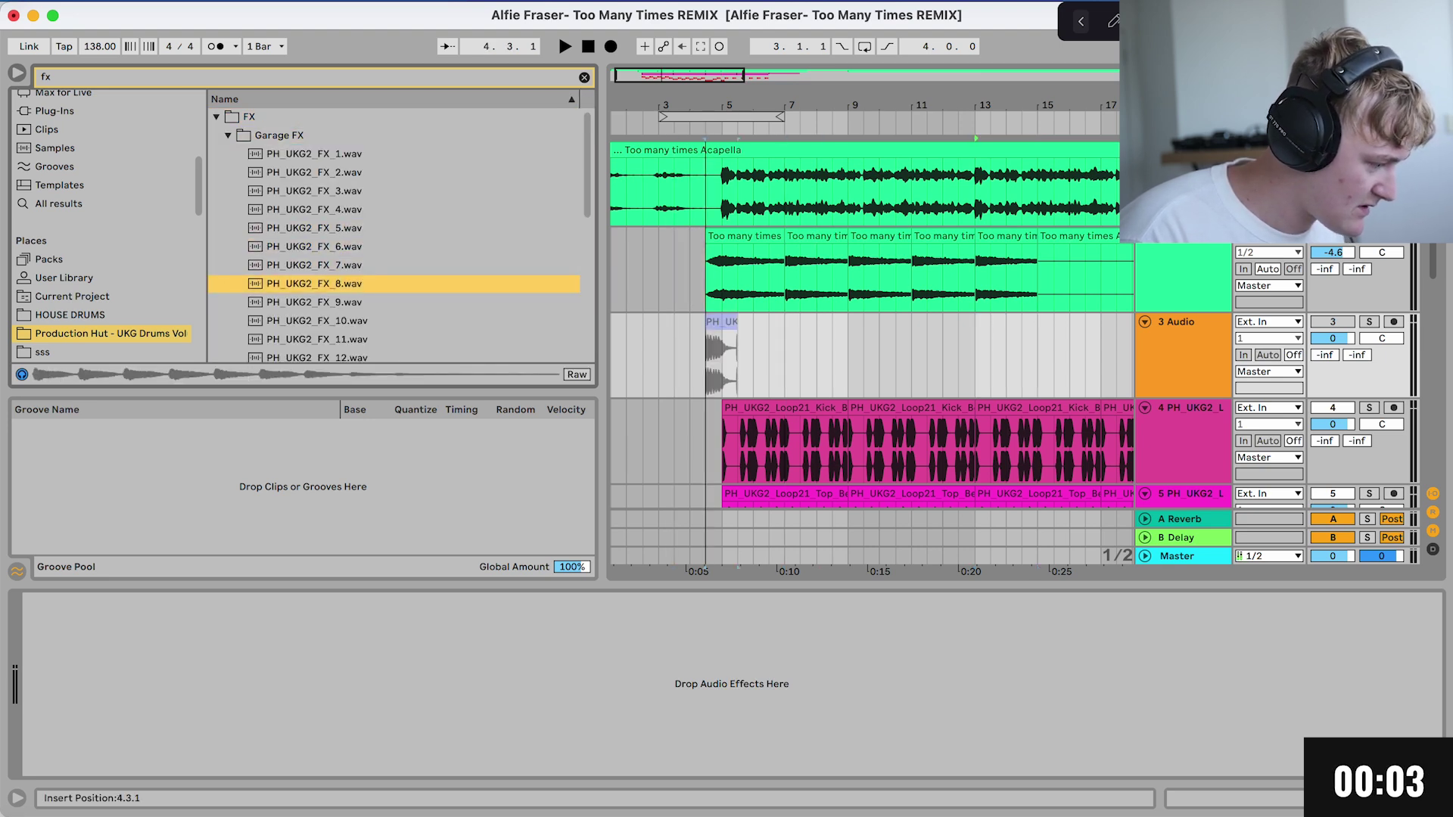
Step: Play the FX sample with the arrangement and set its track volume to -5.1 dB
{"action": "key", "text": "space"}
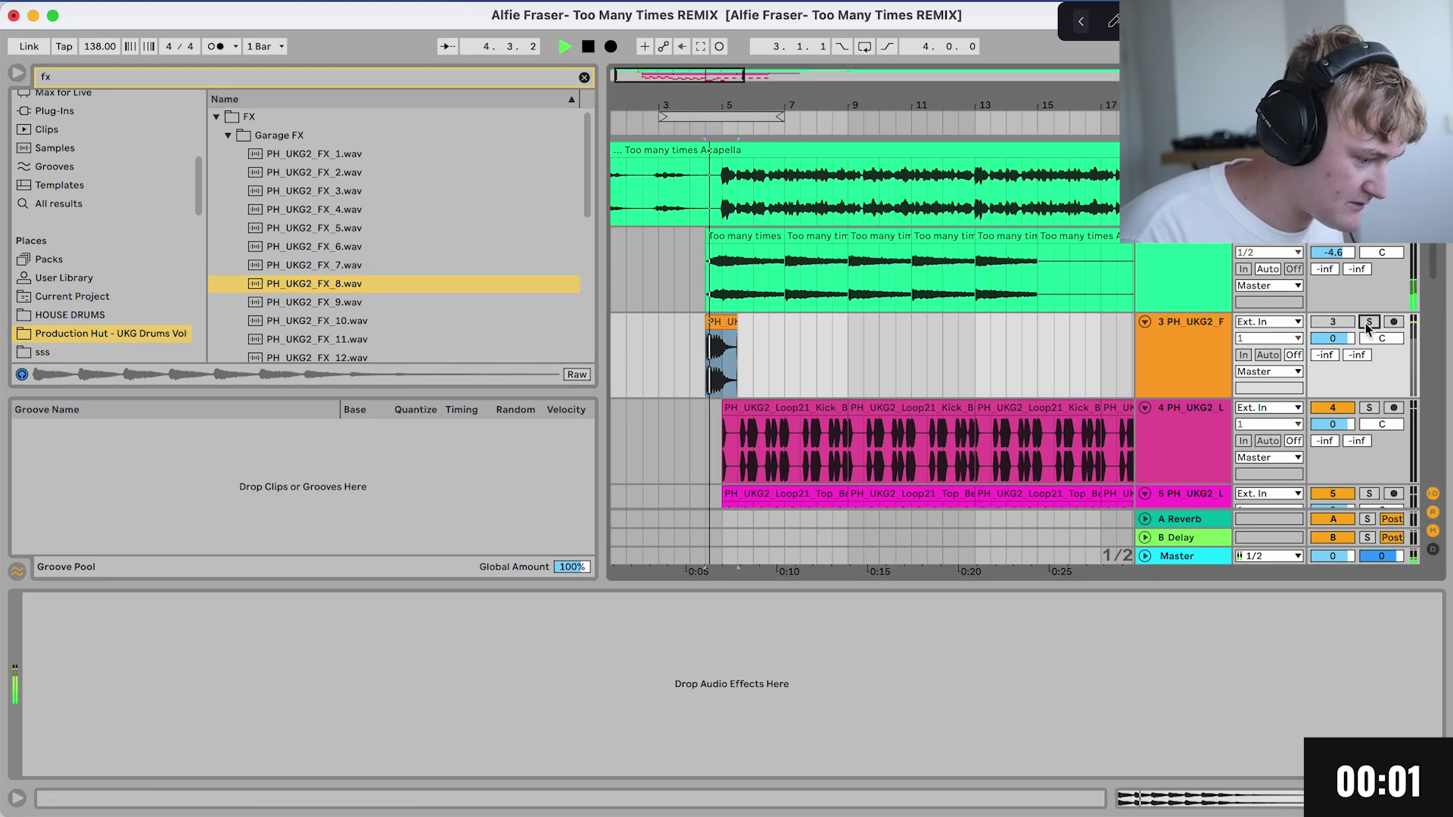
{"action": "left_click", "coordinate": [1333, 322]}
{"action": "left_click", "coordinate": [1333, 339]}
{"action": "type", "text": "-4.6"}
{"action": "key", "text": "Return"}
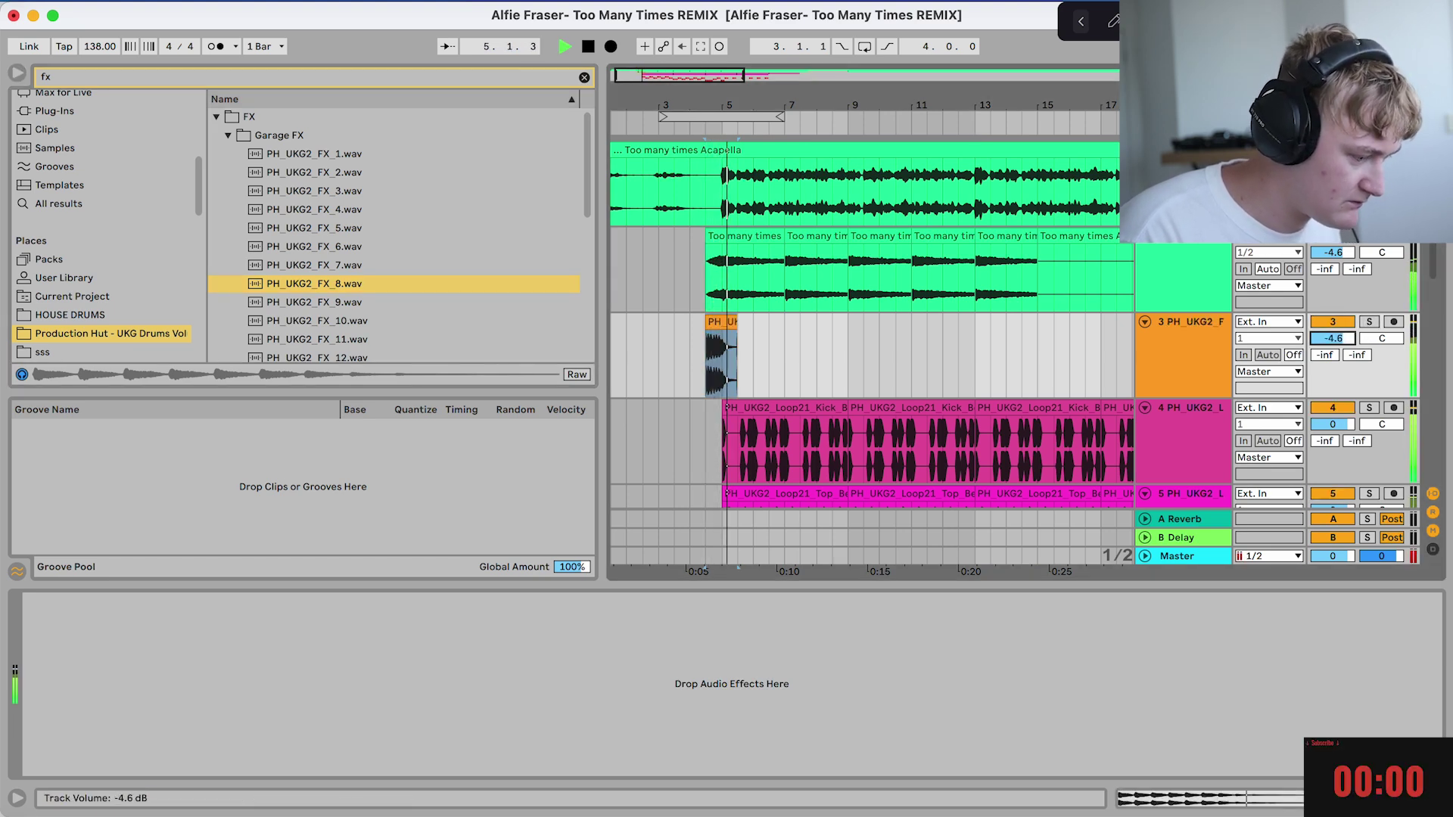
{"action": "key", "text": "space"}
{"action": "left_click_drag", "start_coordinate": [1333, 338], "coordinate": [1343, 340]}
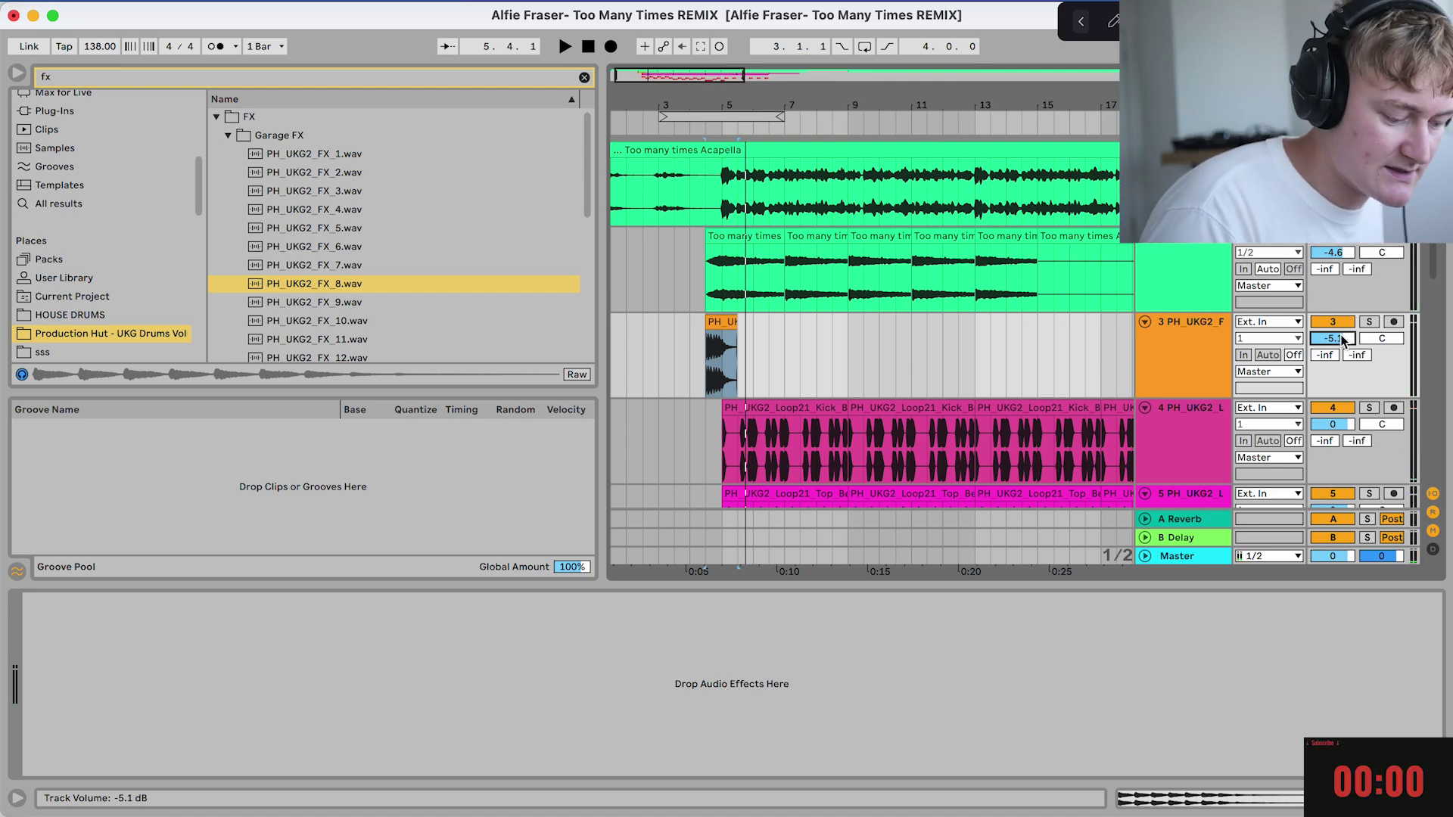
Step: Play the arrangement from 4.1.1 and follow the alternating bass clips to review the pattern
{"action": "scroll", "coordinate": [697, 254], "scroll_direction": "down", "scroll_amount": 5}
{"action": "left_click", "coordinate": [697, 253]}
{"action": "key", "text": "space"}
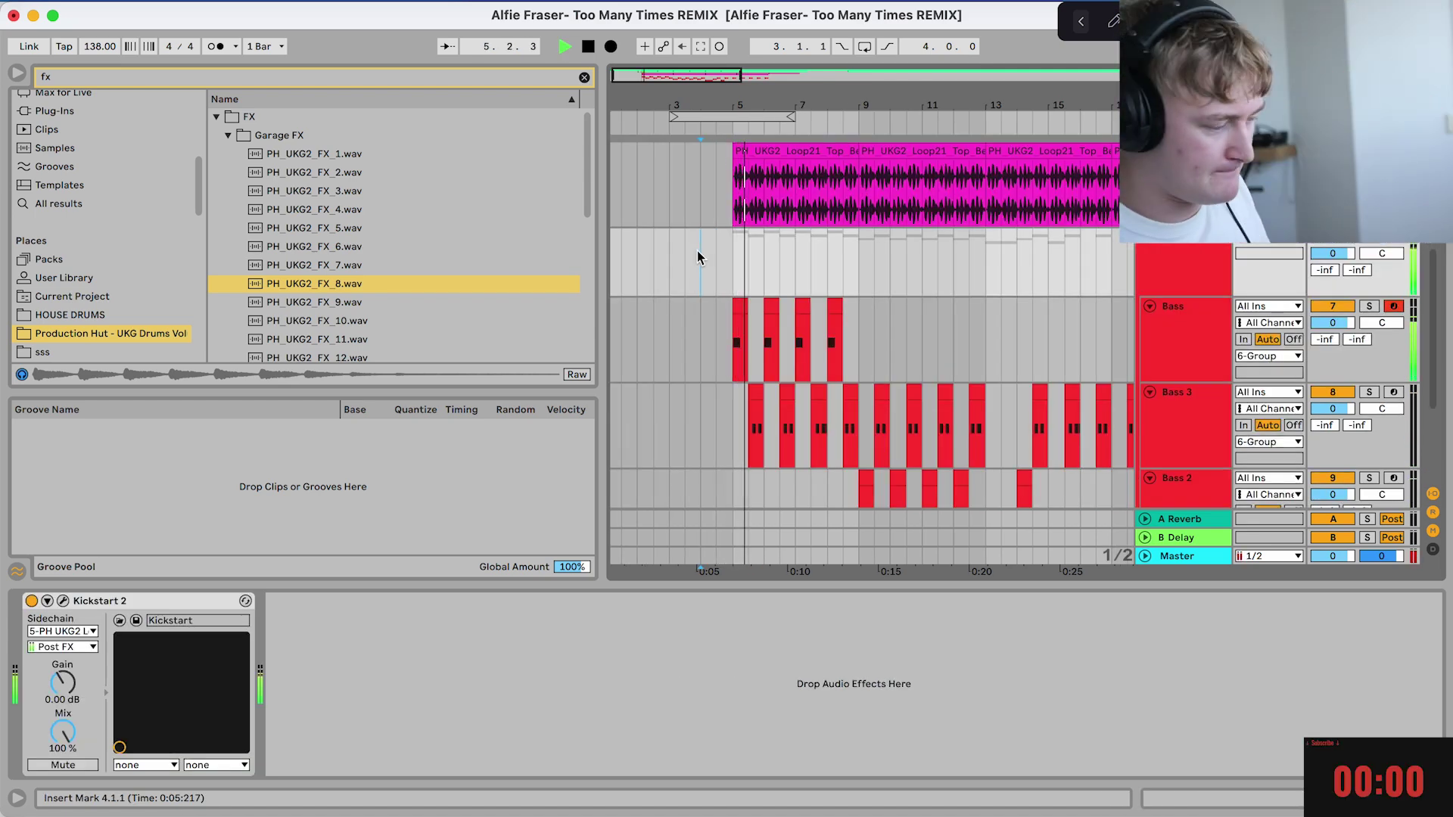
{"action": "key", "text": "plus"}
{"action": "key", "text": "plus"}
{"action": "key", "text": "plus"}
{"action": "key", "text": "plus"}
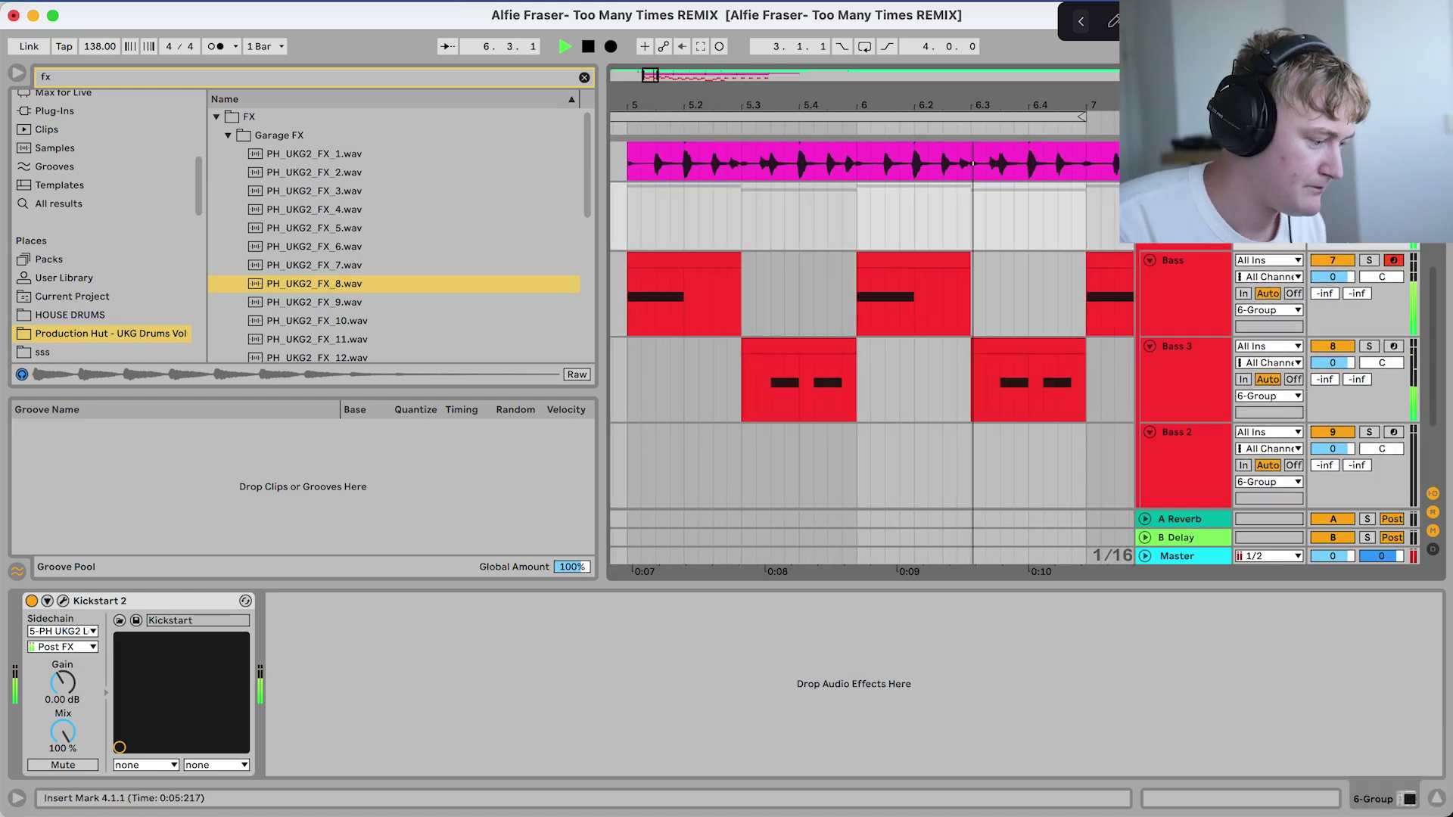
{"action": "key", "text": "minus"}
{"action": "scroll", "coordinate": [737, 300], "scroll_direction": "down", "scroll_amount": 1}
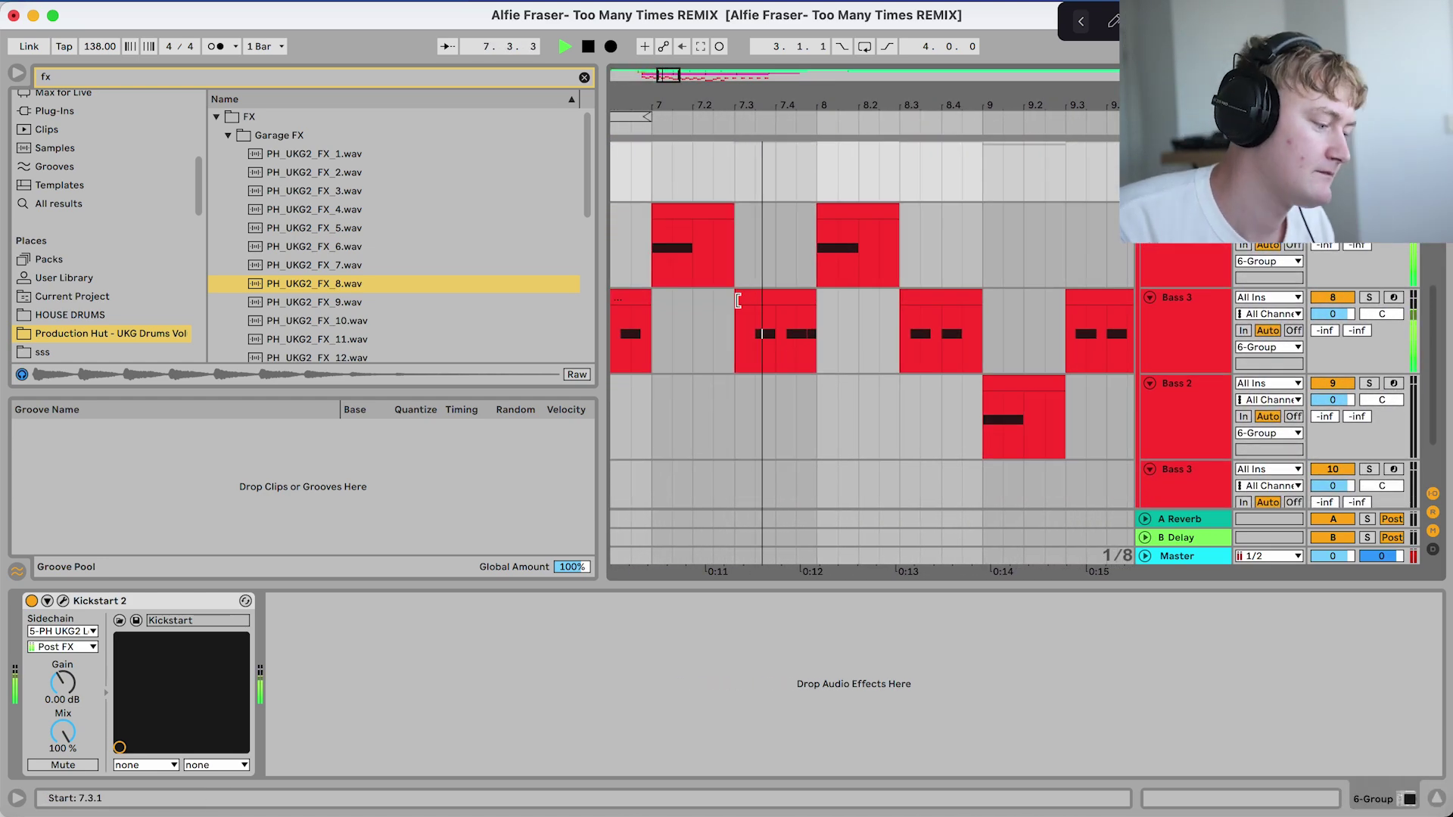
{"action": "scroll", "coordinate": [738, 301], "scroll_direction": "up", "scroll_amount": 2}
{"action": "scroll", "coordinate": [738, 301], "scroll_direction": "down", "scroll_amount": 3}
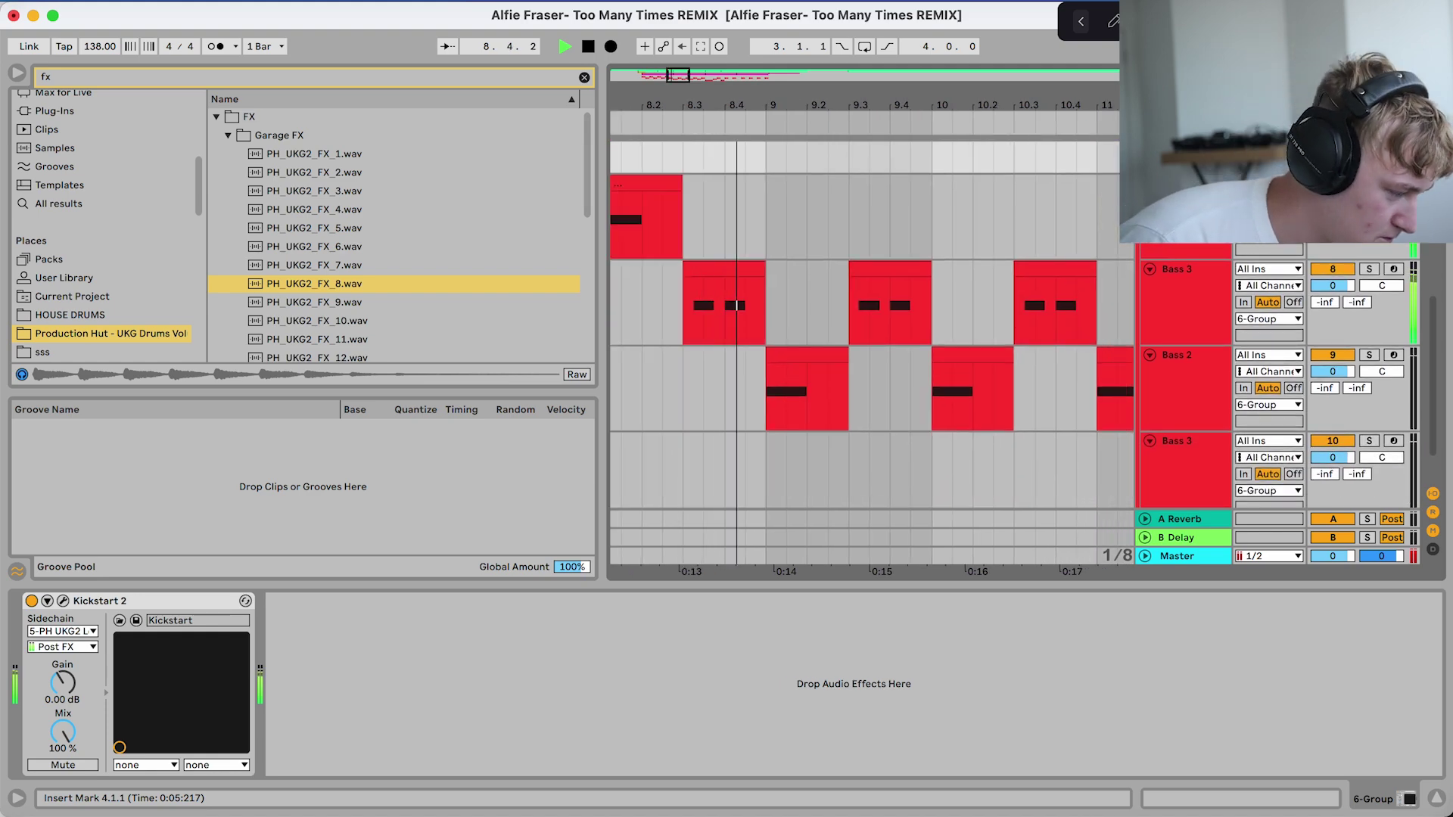
{"action": "key", "text": "plus"}
{"action": "key", "text": "minus"}
{"action": "key", "text": "minus"}
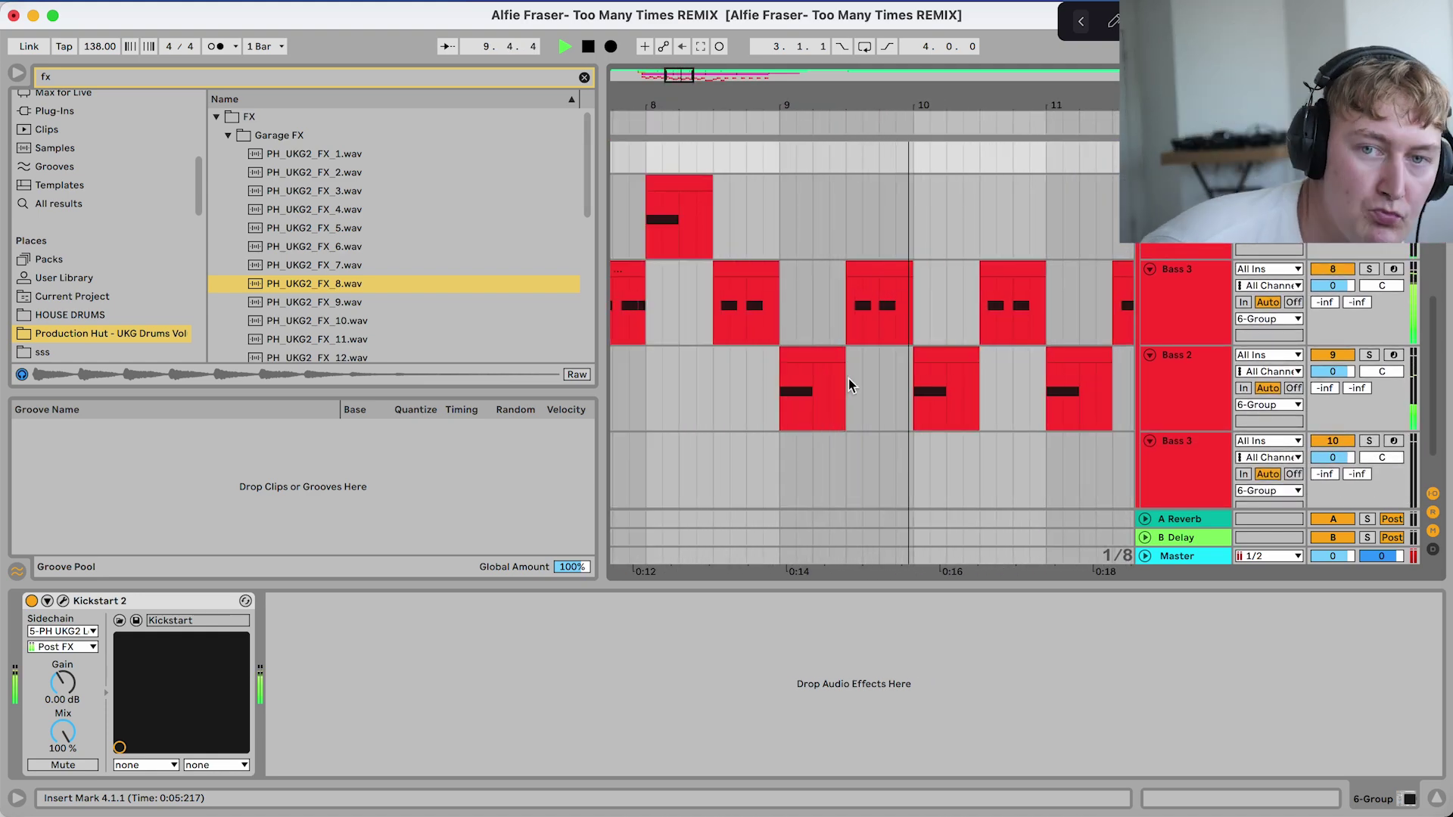
{"action": "scroll", "coordinate": [847, 378], "scroll_direction": "down", "scroll_amount": 3}
{"action": "scroll", "coordinate": [848, 378], "scroll_direction": "right", "scroll_amount": 2}
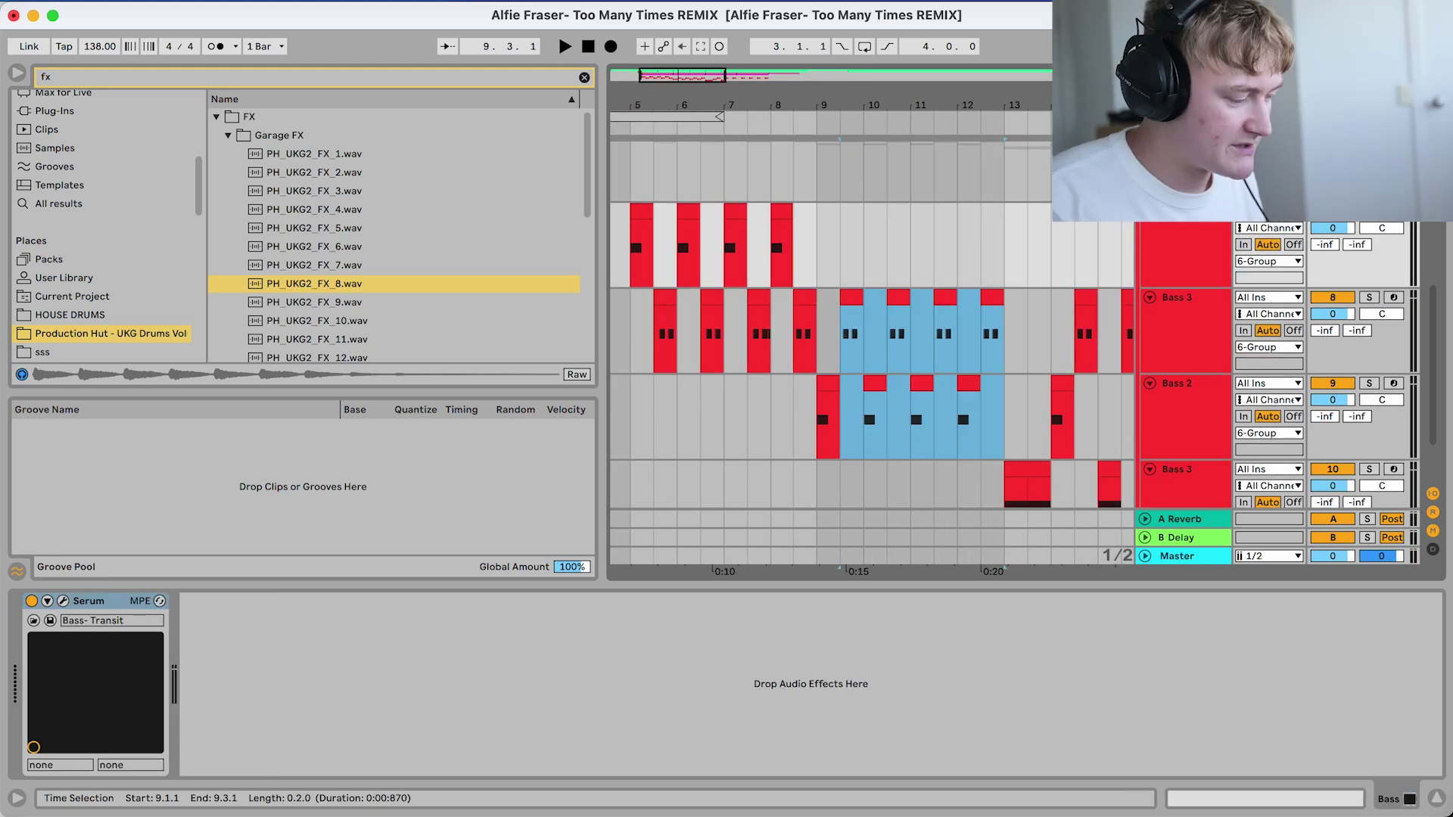
Step: Delete the Bass 3 and Bass 2 clips between 9.3.1 and 13.1.1, and audition the remaining Bass 2 clip
{"action": "left_click", "coordinate": [838, 340]}
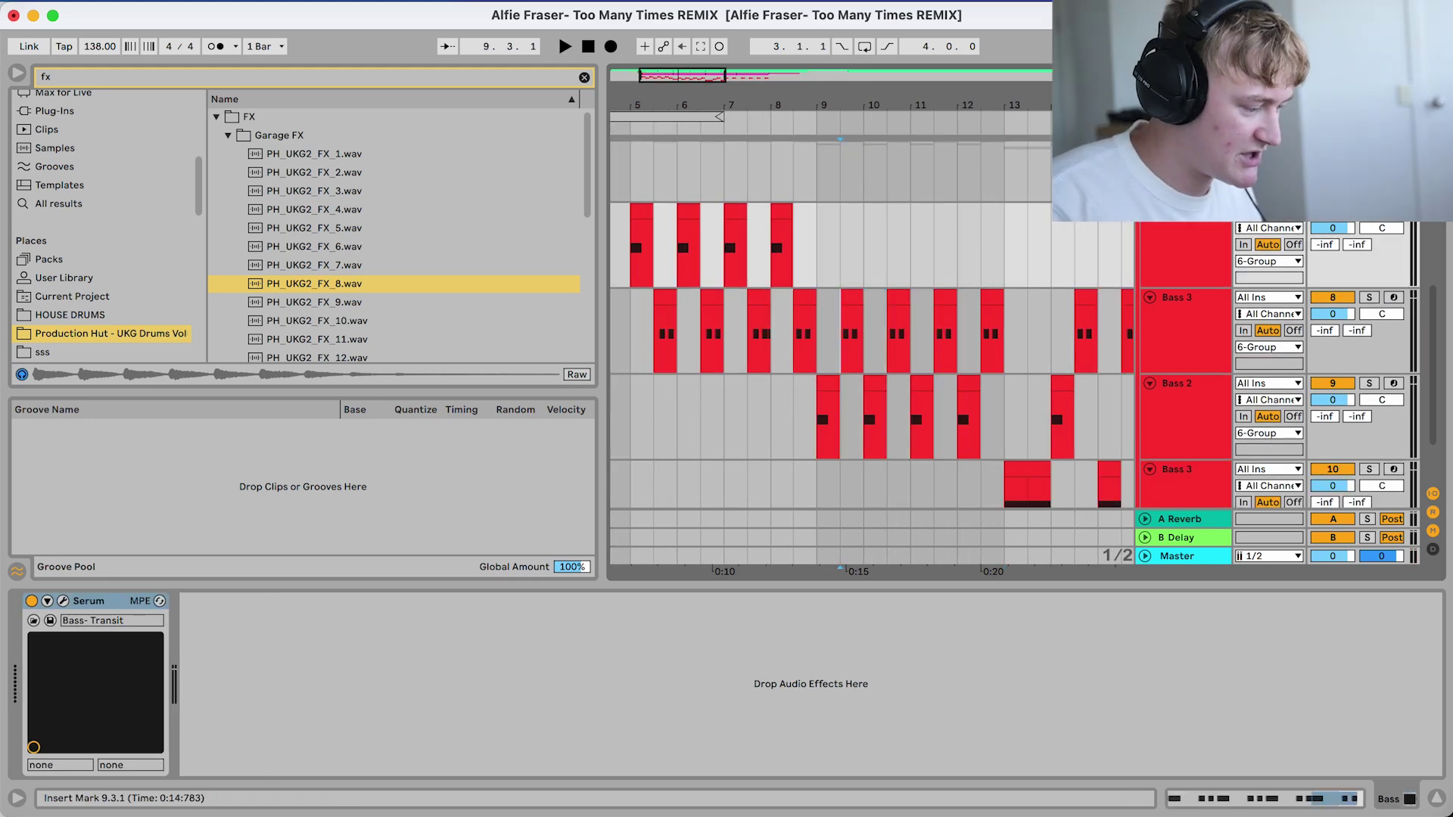
{"action": "left_click_drag", "start_coordinate": [840, 333], "coordinate": [1005, 424]}
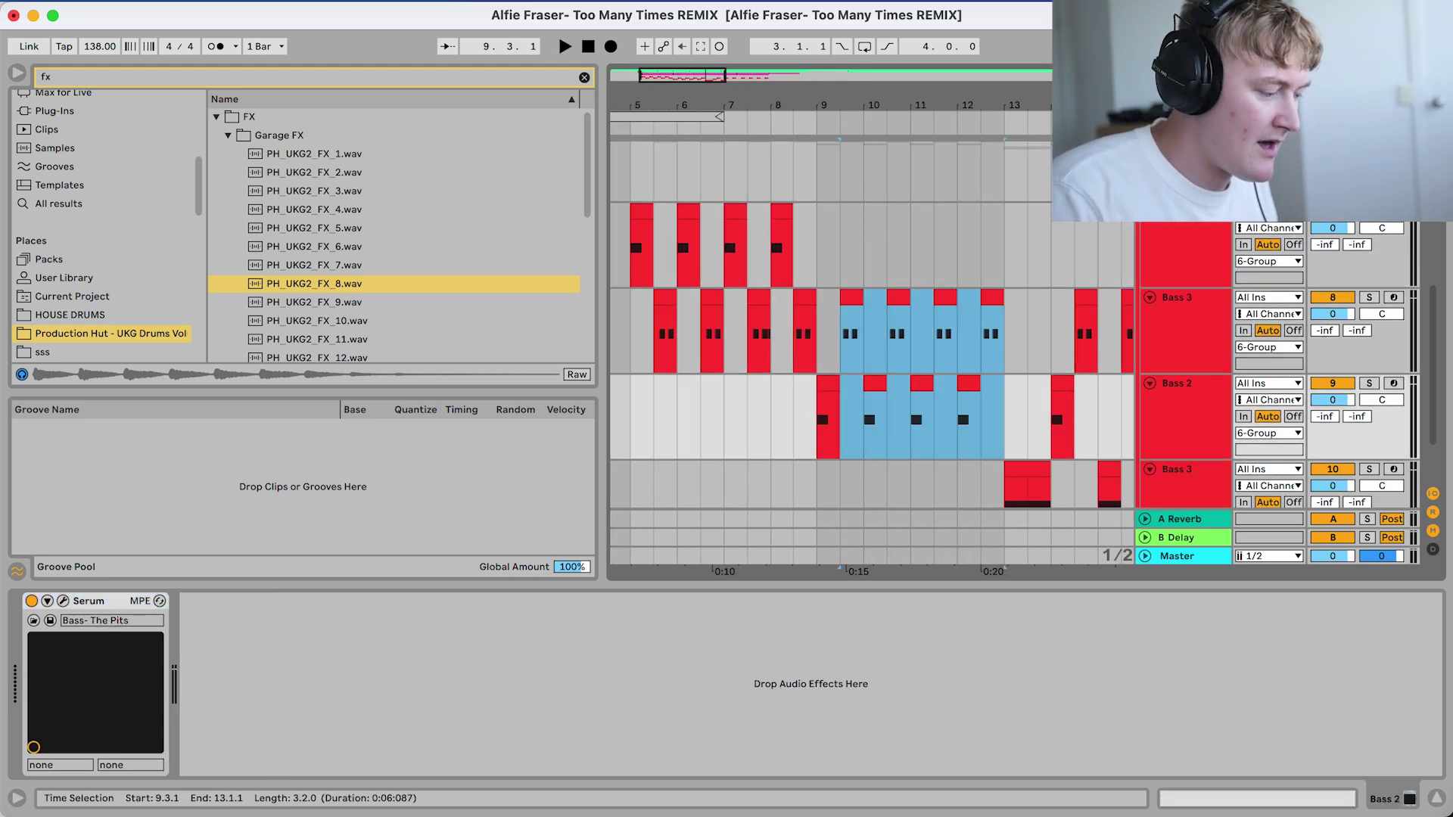
{"action": "key", "text": "Delete"}
{"action": "scroll", "coordinate": [871, 341], "scroll_direction": "right", "scroll_amount": 1}
{"action": "scroll", "coordinate": [790, 389], "scroll_direction": "left", "scroll_amount": 1}
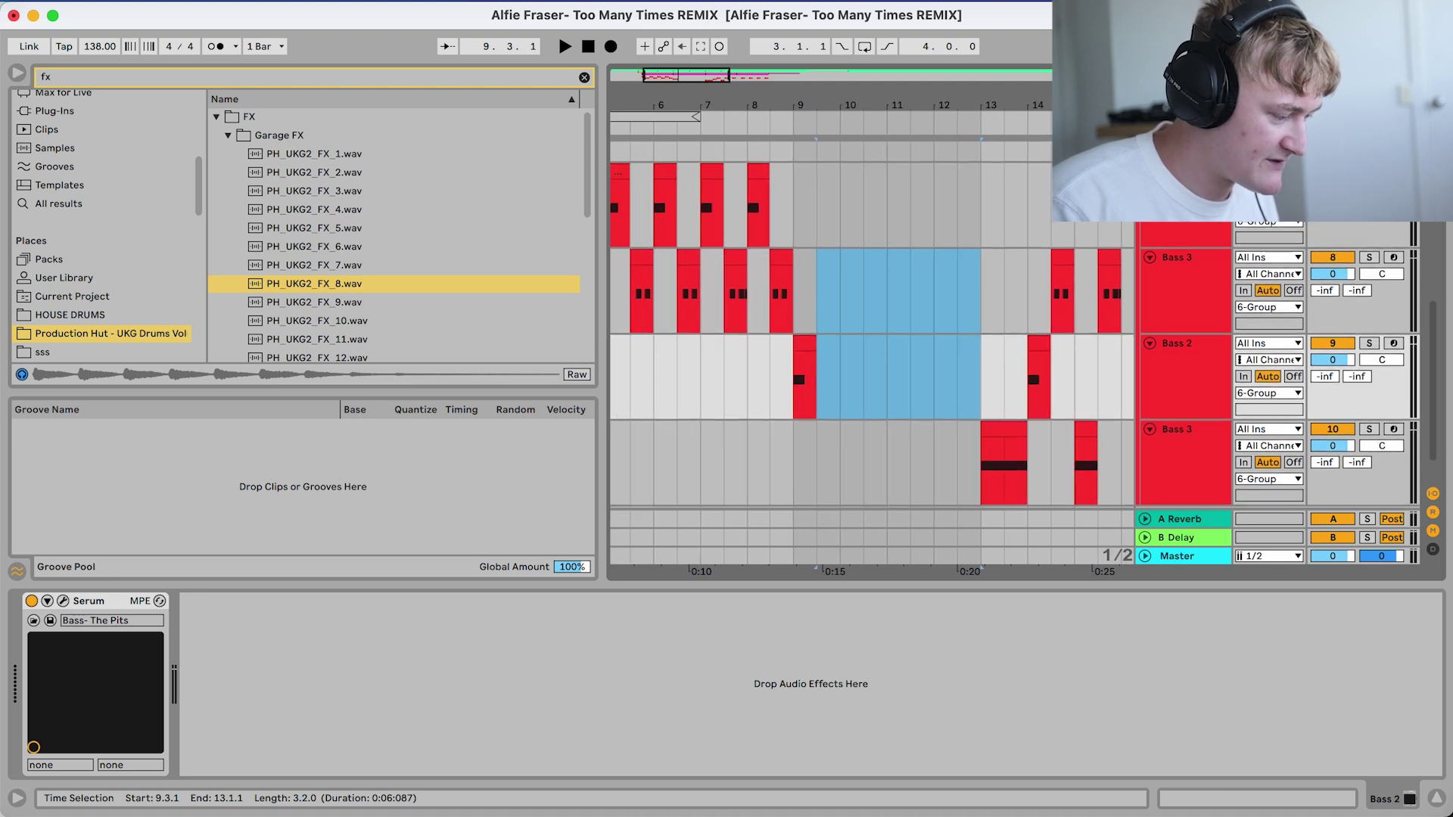
{"action": "left_click", "coordinate": [789, 390]}
{"action": "key", "text": "space"}
{"action": "scroll", "coordinate": [790, 390], "scroll_direction": "right", "scroll_amount": 2}
{"action": "key", "text": "space"}
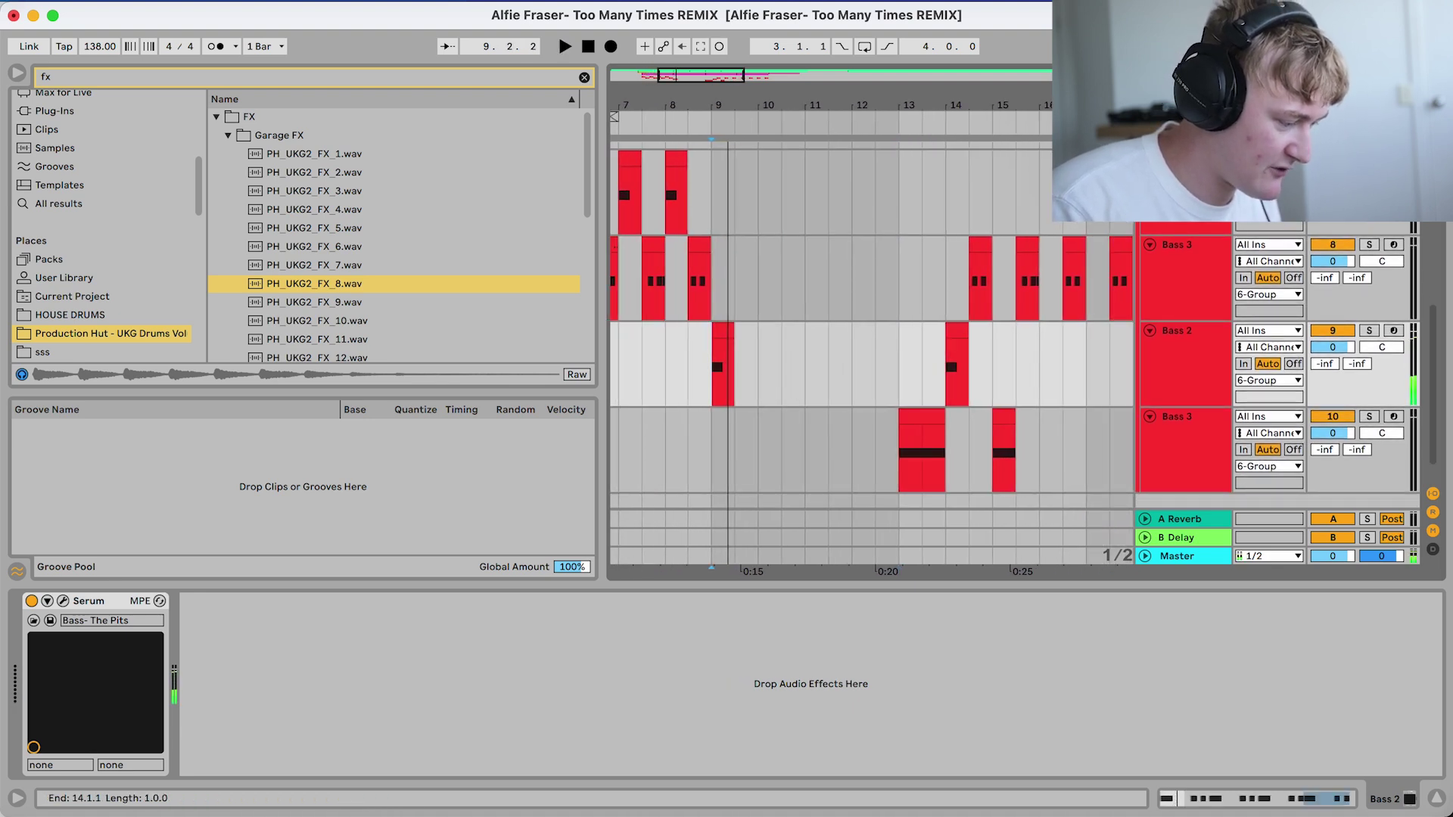
Step: Audition the long Bass 3 note at bar 13 and delete the bass clips from 14.1.1 to 21.3.1
{"action": "left_click", "coordinate": [902, 452]}
{"action": "key", "text": "space"}
{"action": "scroll", "coordinate": [870, 356], "scroll_direction": "up", "scroll_amount": 1}
{"action": "left_click_drag", "start_coordinate": [946, 469], "coordinate": [1241, 216]}
{"action": "scroll", "coordinate": [871, 341], "scroll_direction": "left", "scroll_amount": 5}
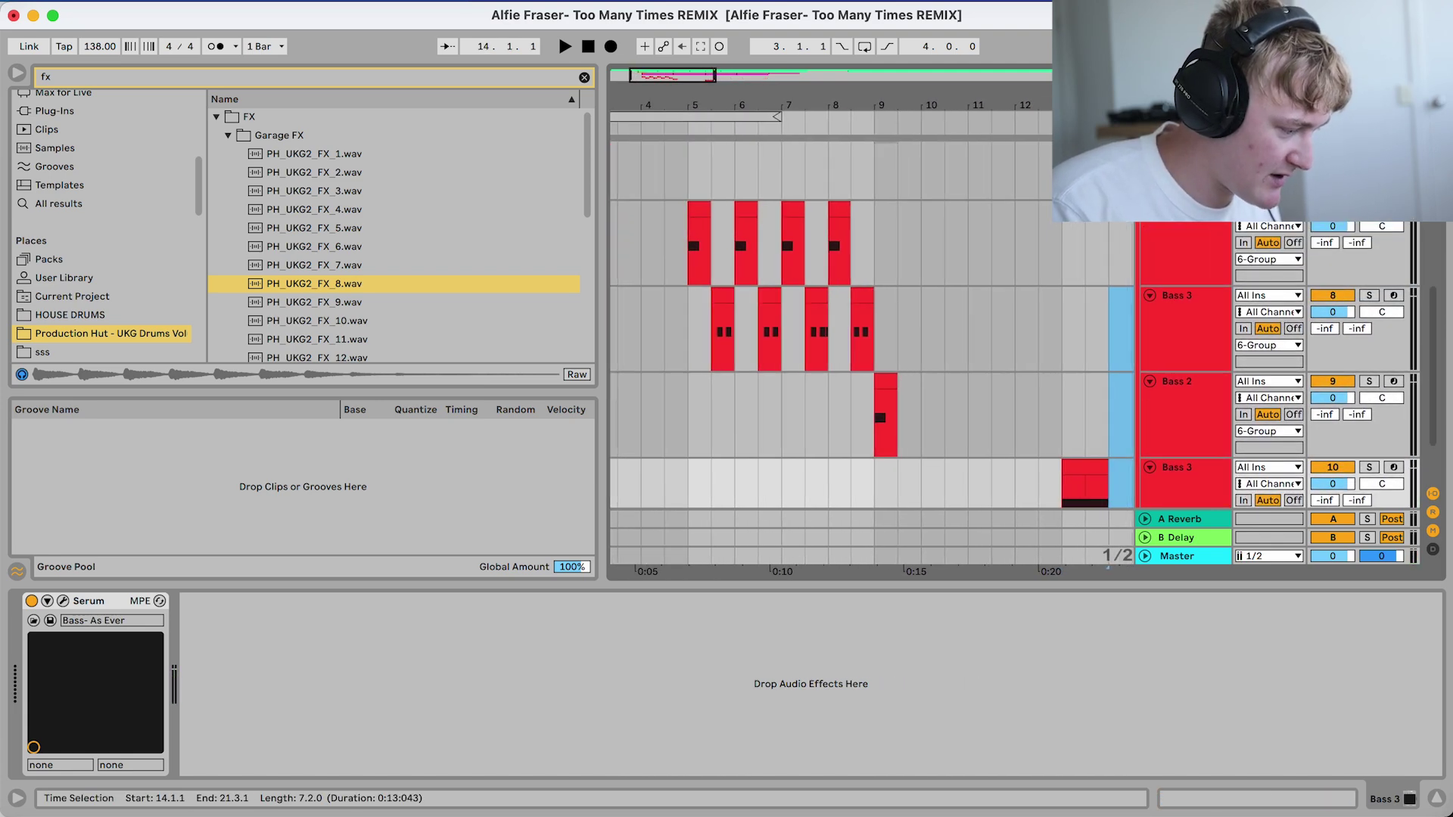
Step: Duplicate the four-bar Bass and Bass 3 pattern starting at 5.1.1 twice, filling up to 17.1.1
{"action": "left_click_drag", "start_coordinate": [875, 452], "coordinate": [688, 205]}
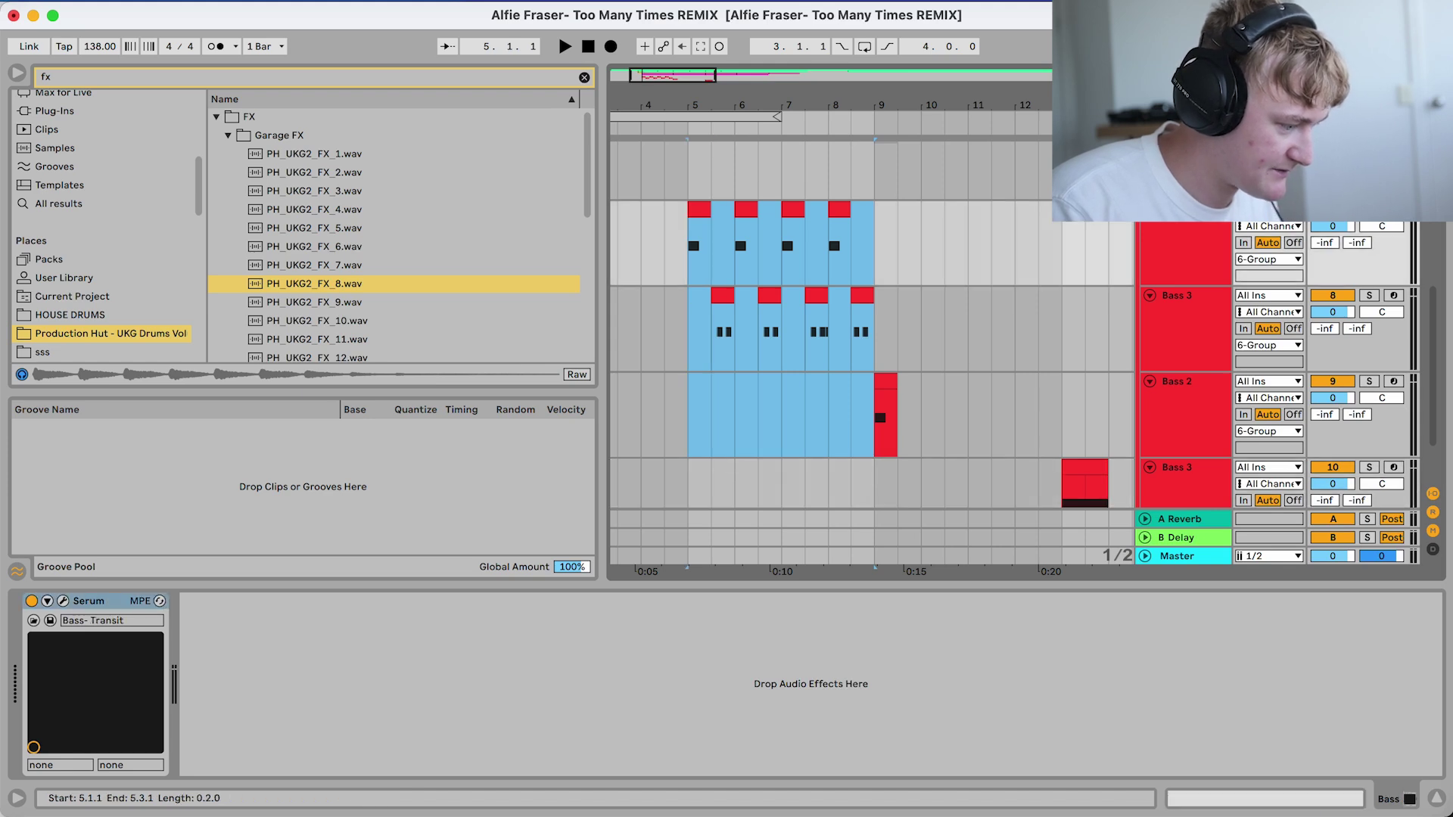
{"action": "key", "text": "super+d"}
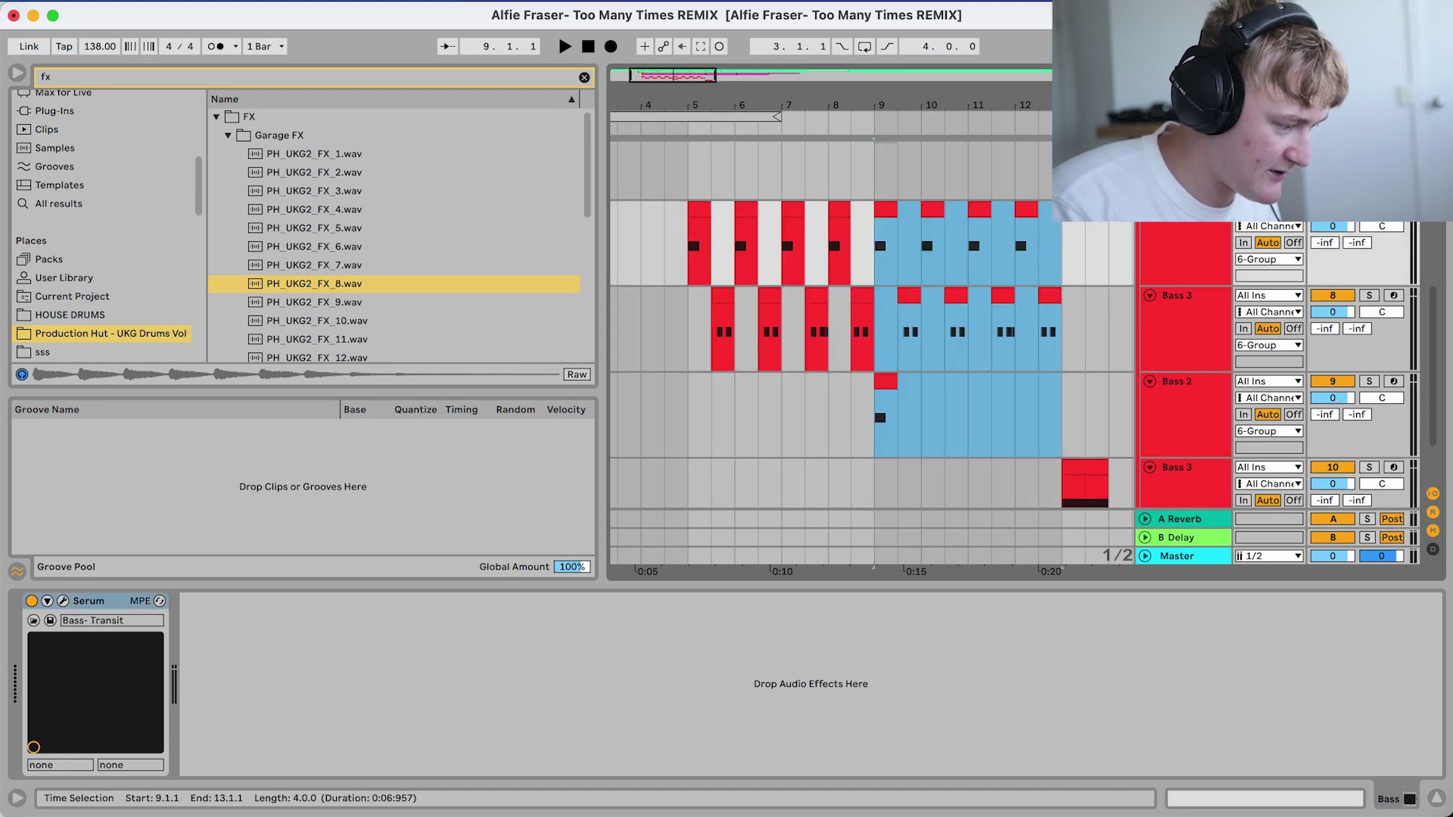
{"action": "key", "text": "super+d"}
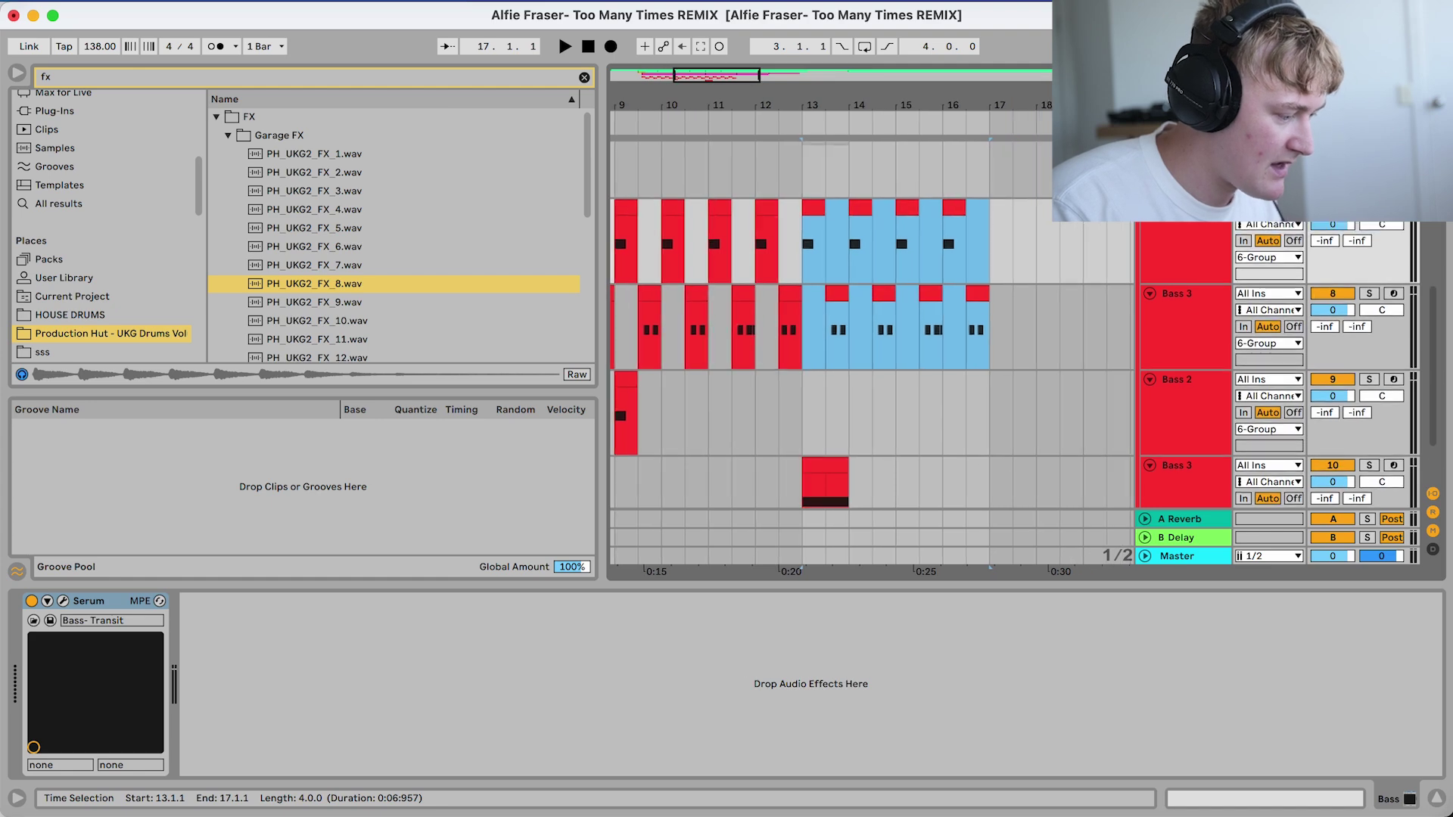
Step: Delete the Bass clips at 9.1.1 and 13.1.1 that overlap the Bass 2 and lower Bass 3 clips
{"action": "scroll", "coordinate": [691, 227], "scroll_direction": "left", "scroll_amount": 3}
{"action": "left_click", "coordinate": [691, 221]}
{"action": "left_click", "coordinate": [879, 250]}
Step: Play from 4.3.1 and check how the bass variations at bars 9 and 13 fit the pattern
{"action": "scroll", "coordinate": [870, 318], "scroll_direction": "left", "scroll_amount": 5}
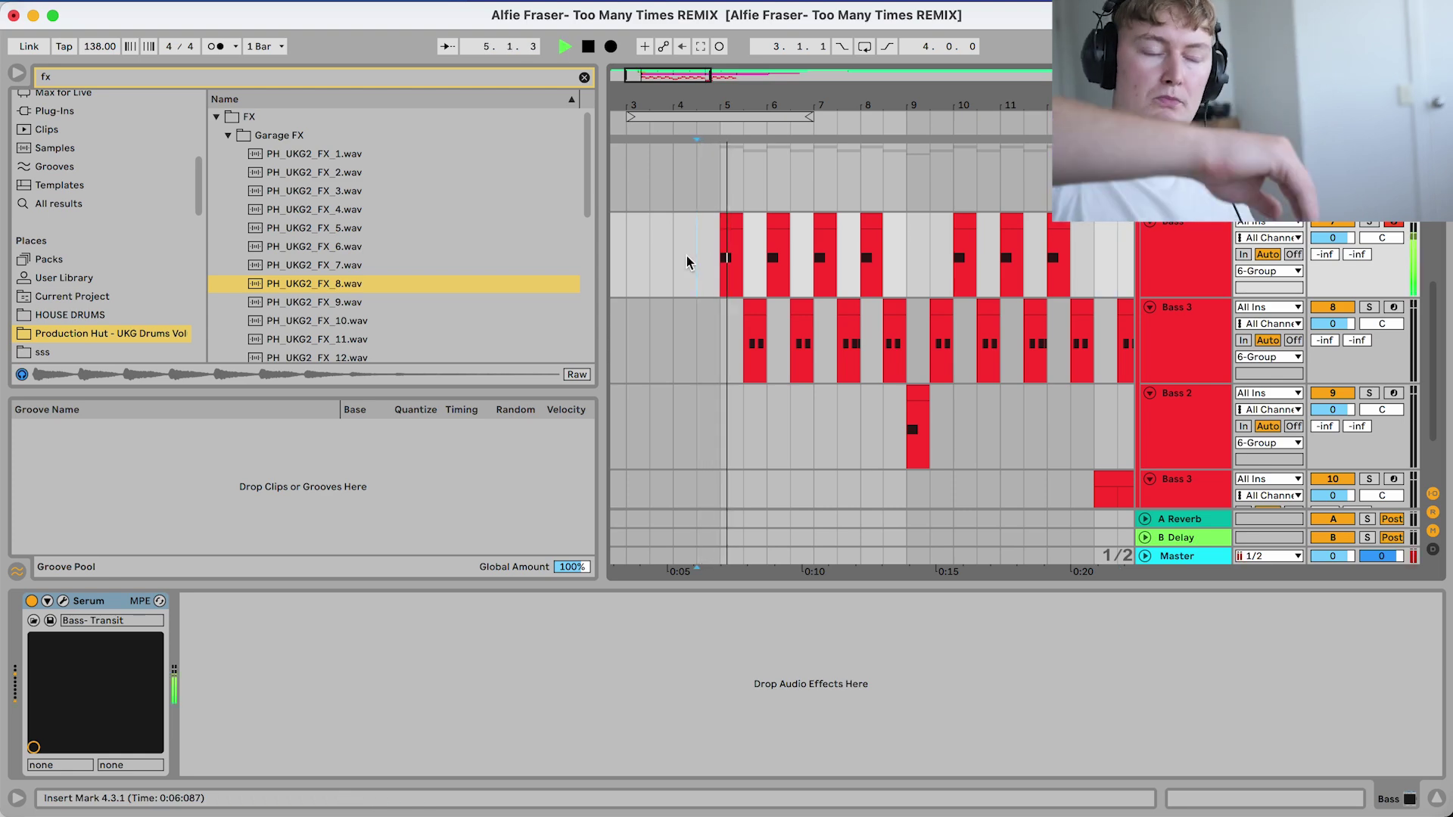
{"action": "scroll", "coordinate": [687, 255], "scroll_direction": "right", "scroll_amount": 3}
{"action": "scroll", "coordinate": [687, 256], "scroll_direction": "up", "scroll_amount": 1}
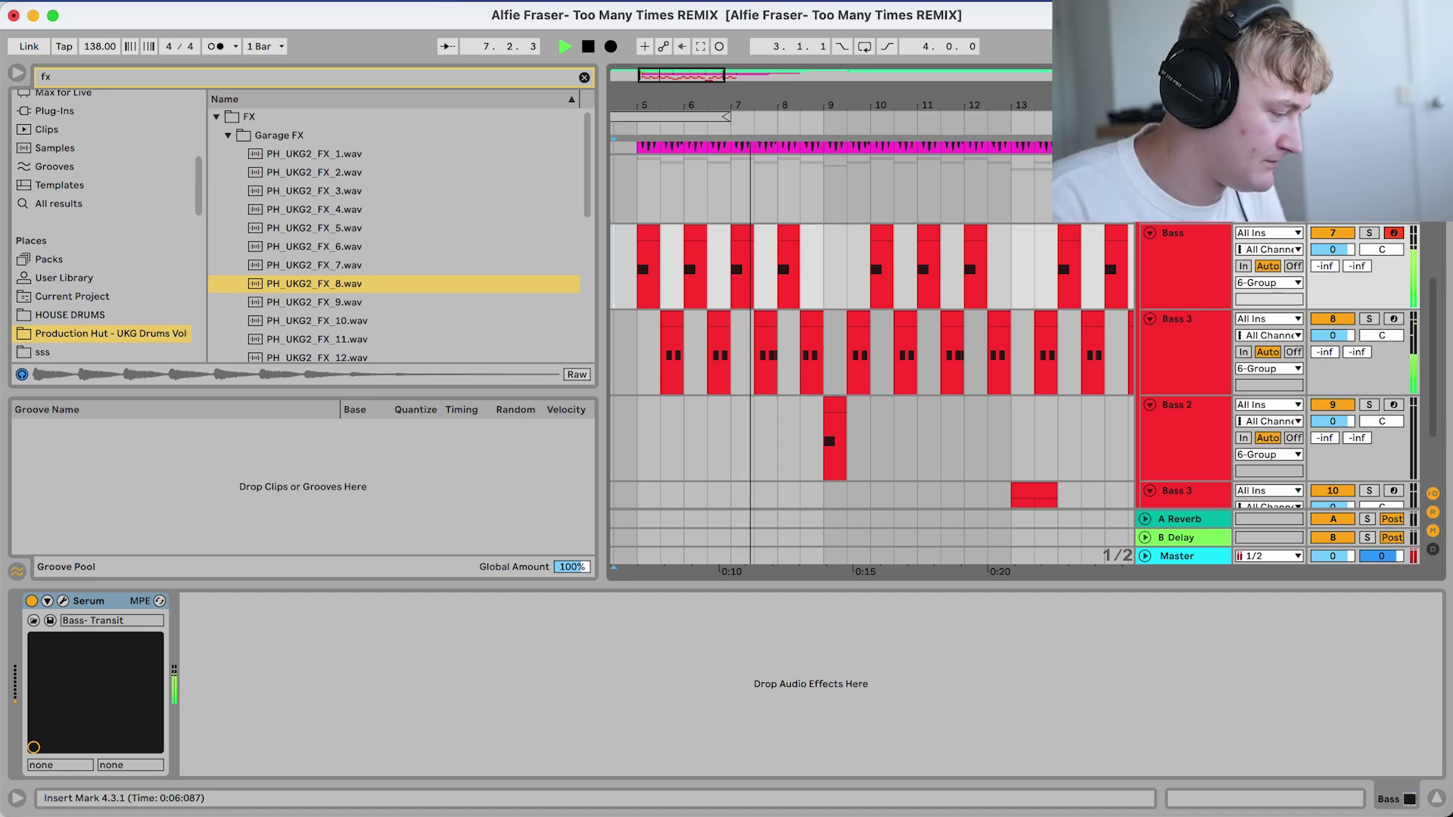
{"action": "scroll", "coordinate": [719, 302], "scroll_direction": "up", "scroll_amount": 1}
{"action": "left_click", "coordinate": [761, 332]}
{"action": "scroll", "coordinate": [761, 333], "scroll_direction": "down", "scroll_amount": 3}
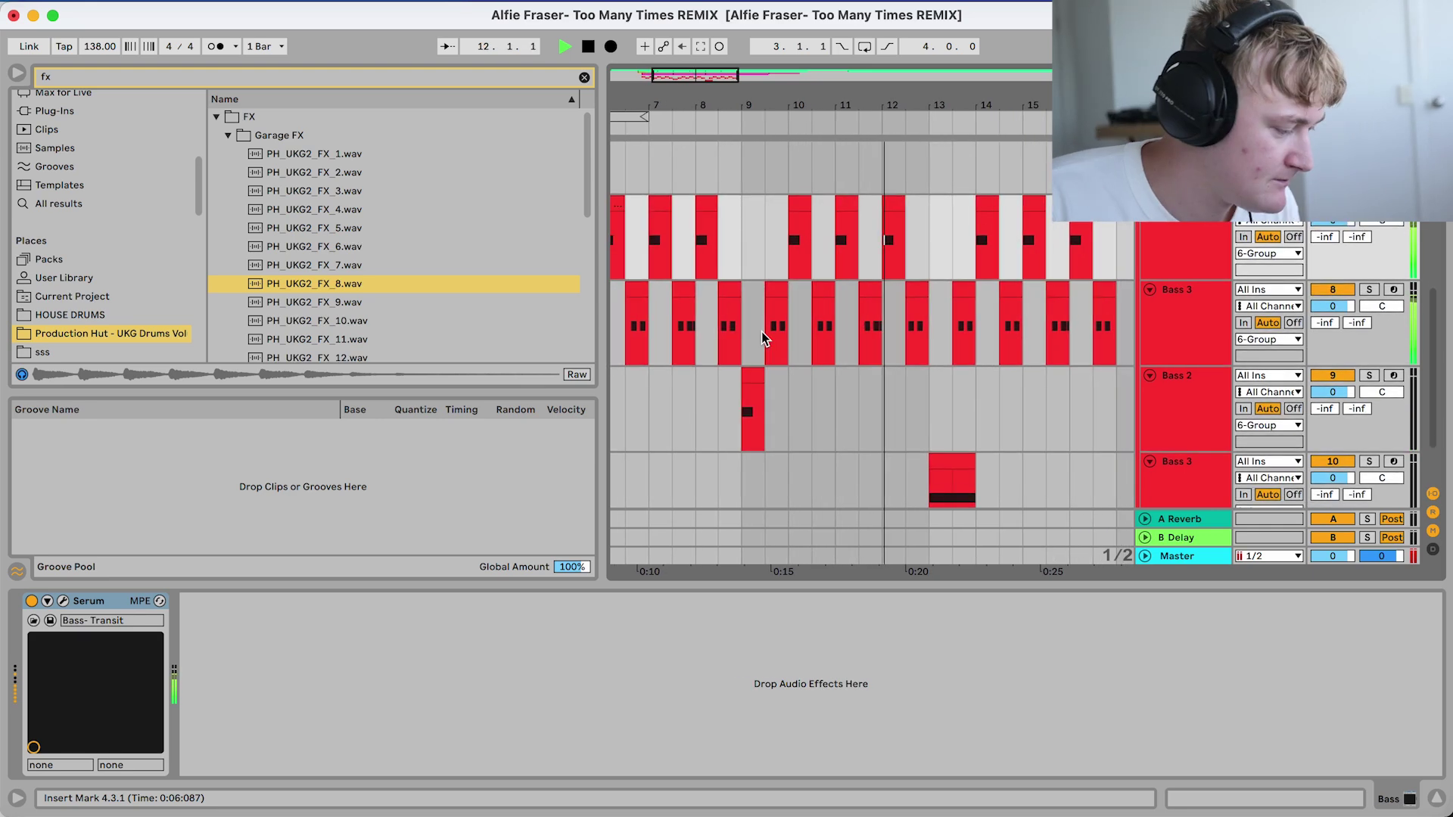
{"action": "scroll", "coordinate": [761, 331], "scroll_direction": "down", "scroll_amount": 4}
{"action": "scroll", "coordinate": [761, 331], "scroll_direction": "up", "scroll_amount": 1}
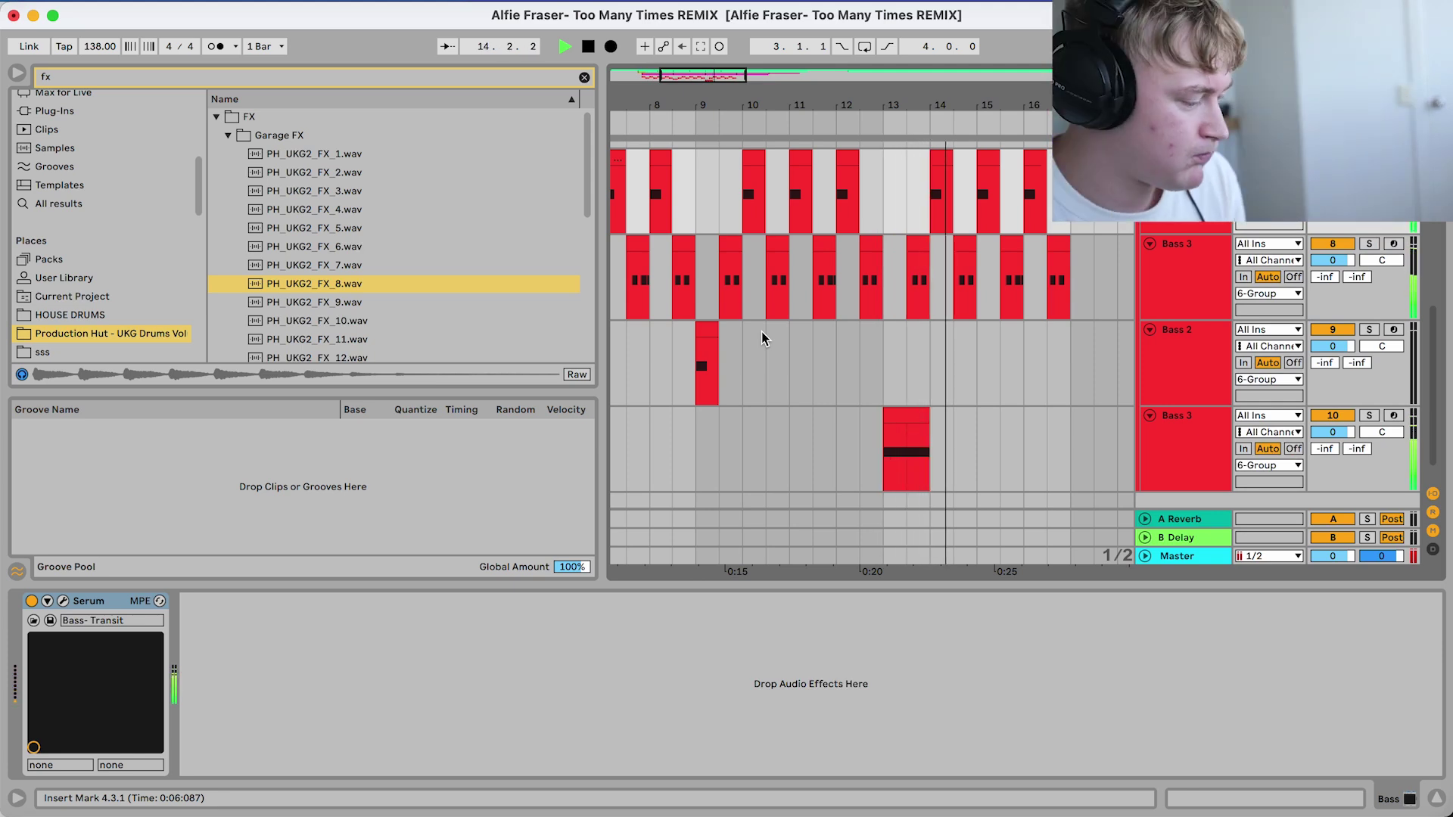
Step: Delete the upper Bass 3 clip from 13.3.1 to 14.1.1, which overlaps the long bass note
{"action": "left_click", "coordinate": [918, 280]}
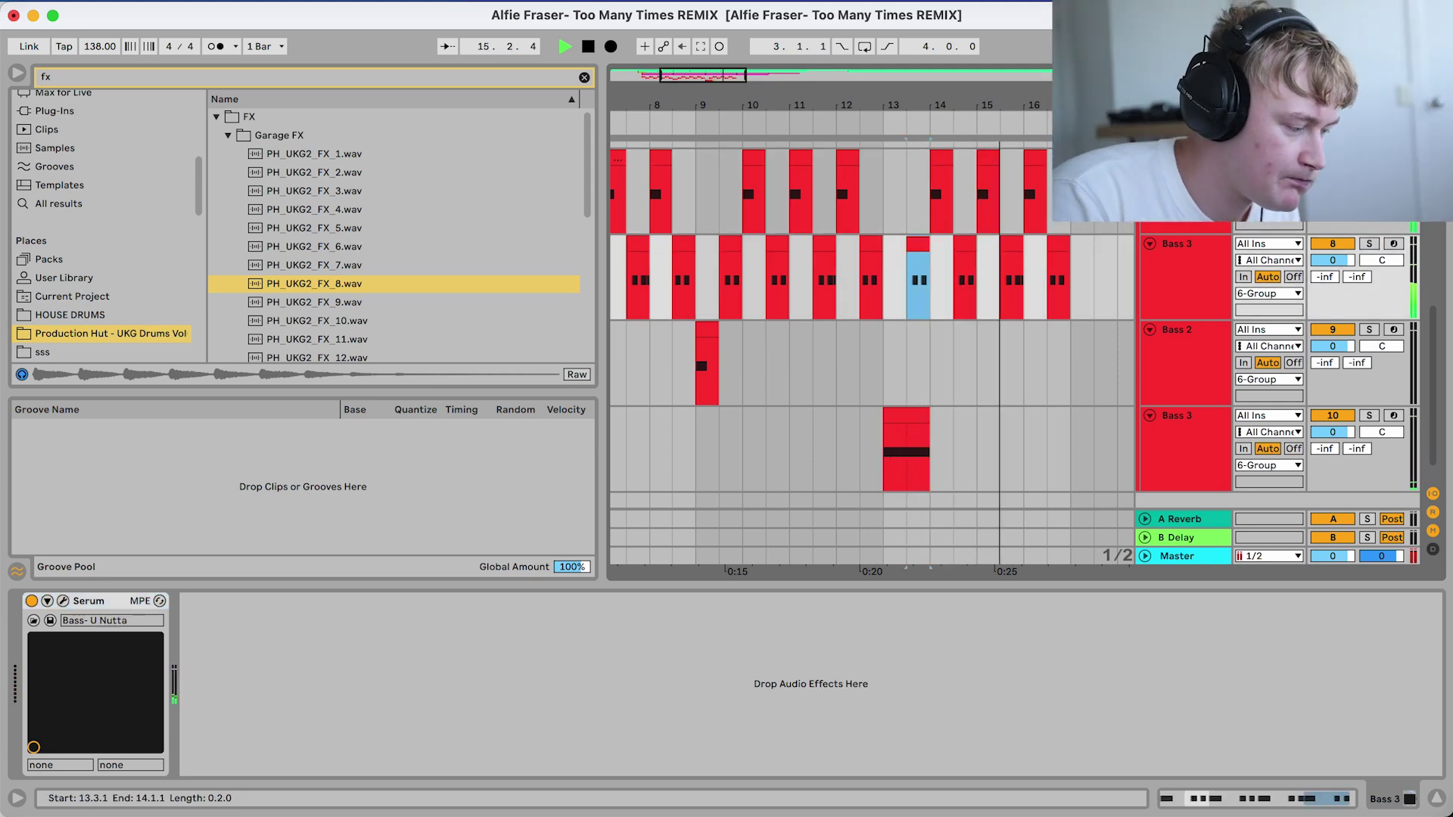
{"action": "scroll", "coordinate": [911, 238], "scroll_direction": "down", "scroll_amount": 2}
{"action": "scroll", "coordinate": [912, 237], "scroll_direction": "up", "scroll_amount": 1}
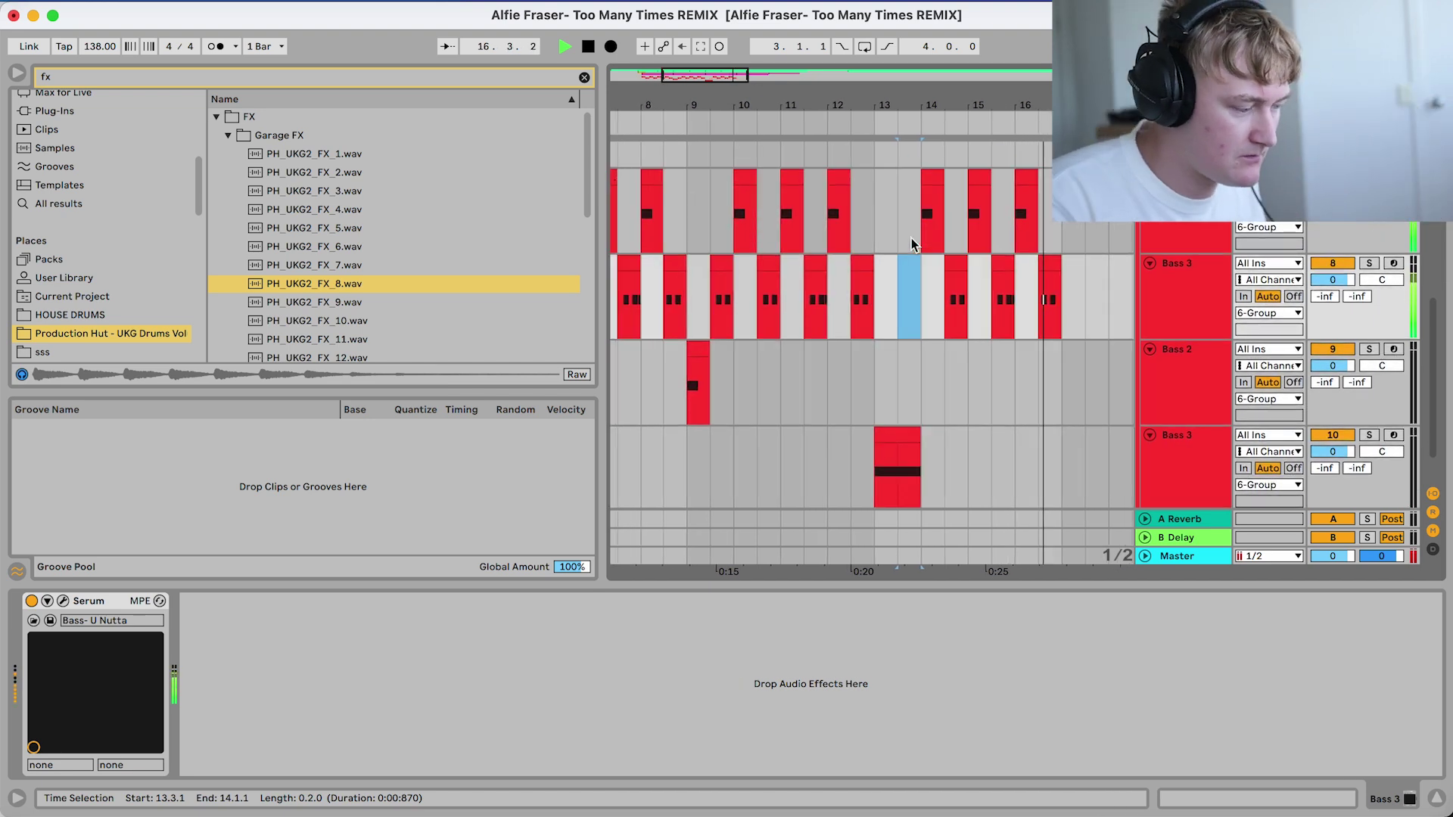
Step: Duplicate the eight-bar section of the Bass, Bass 3 and Bass 2 tracks to 17.1.1–25.1.1, hide the device view and stop playback
{"action": "left_click_drag", "start_coordinate": [1029, 379], "coordinate": [741, 212]}
{"action": "key", "text": "super+d"}
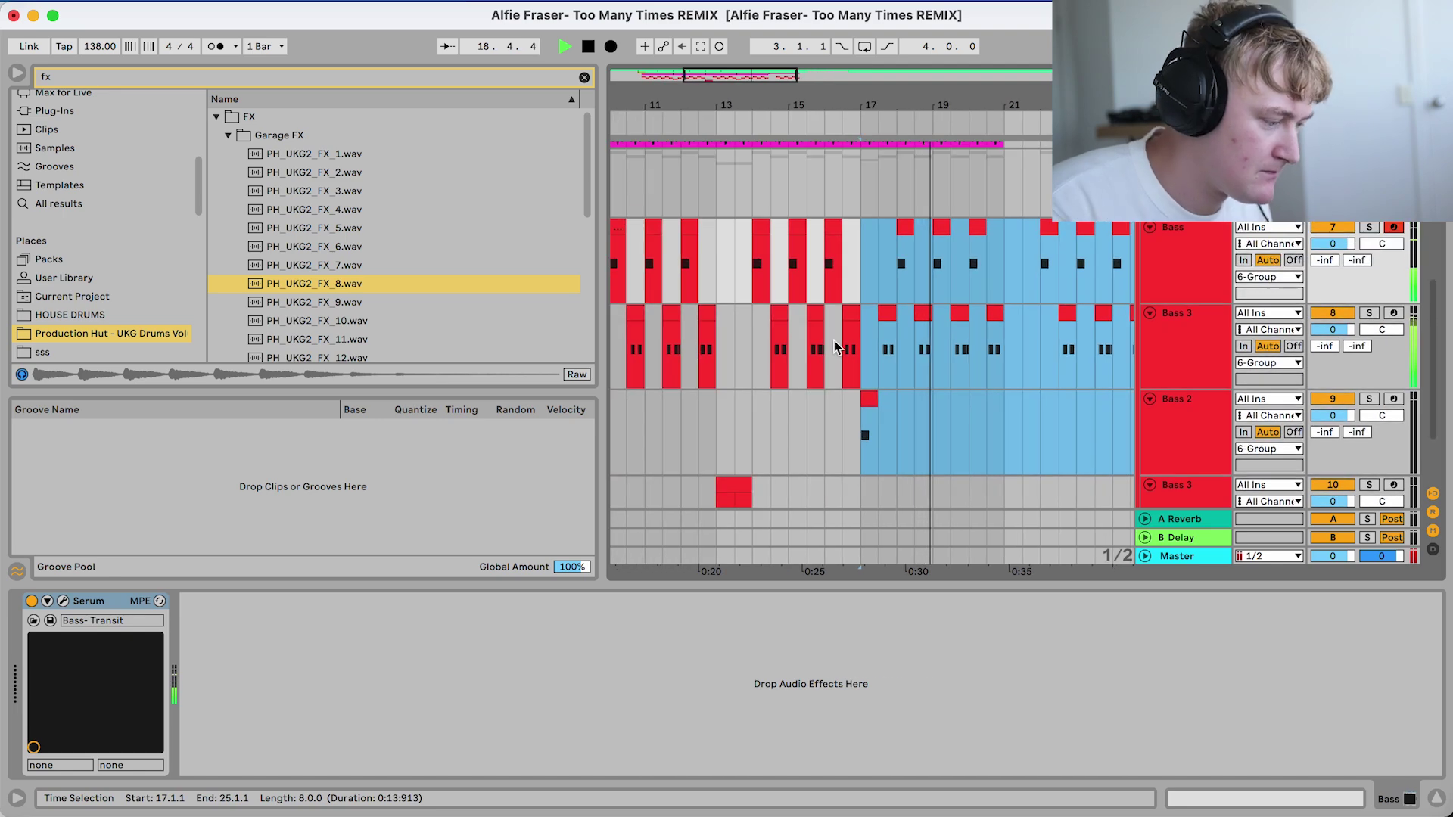
{"action": "scroll", "coordinate": [834, 341], "scroll_direction": "down", "scroll_amount": 3}
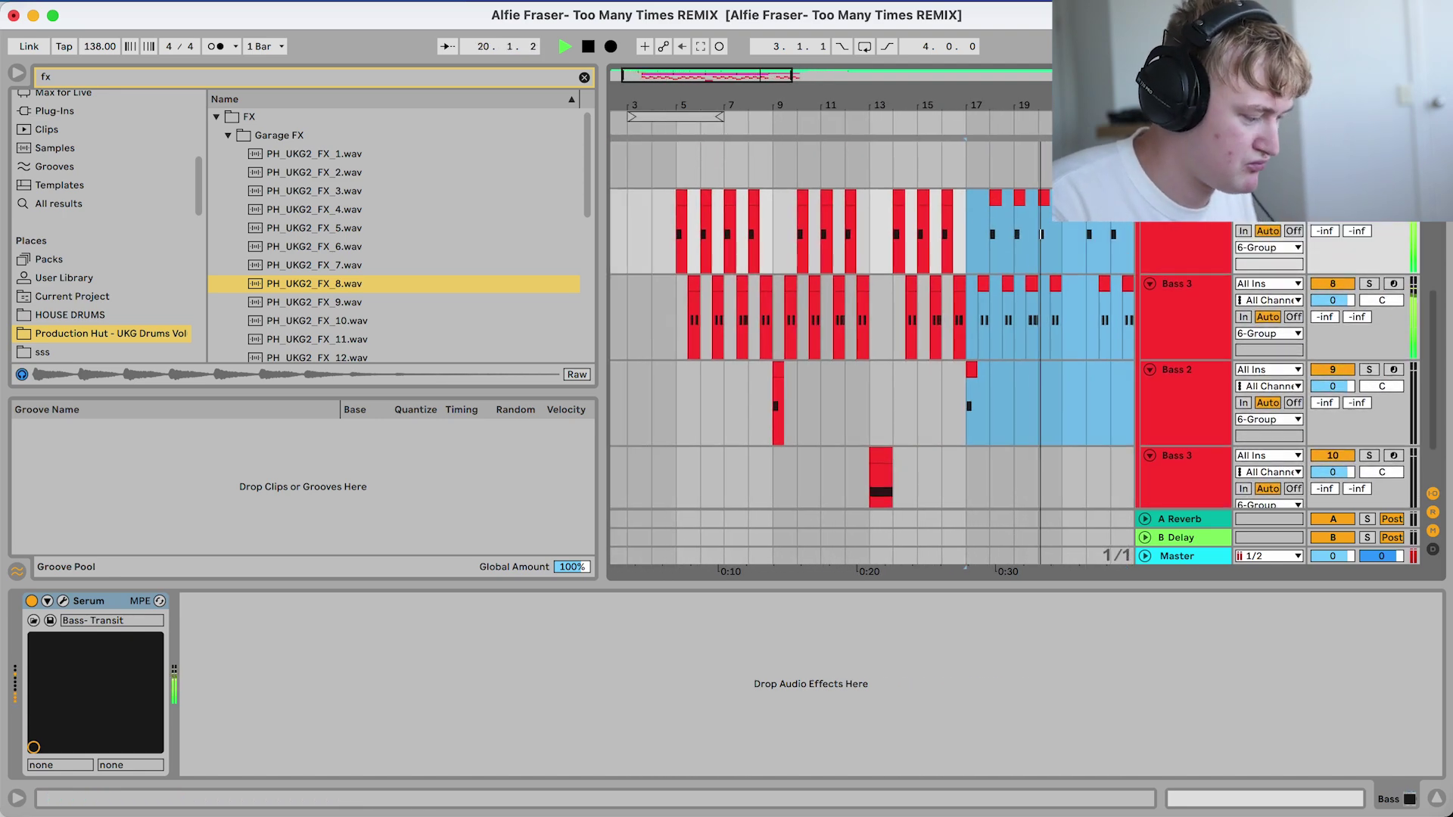
{"action": "key", "text": "super+alt+l"}
{"action": "key", "text": "space"}
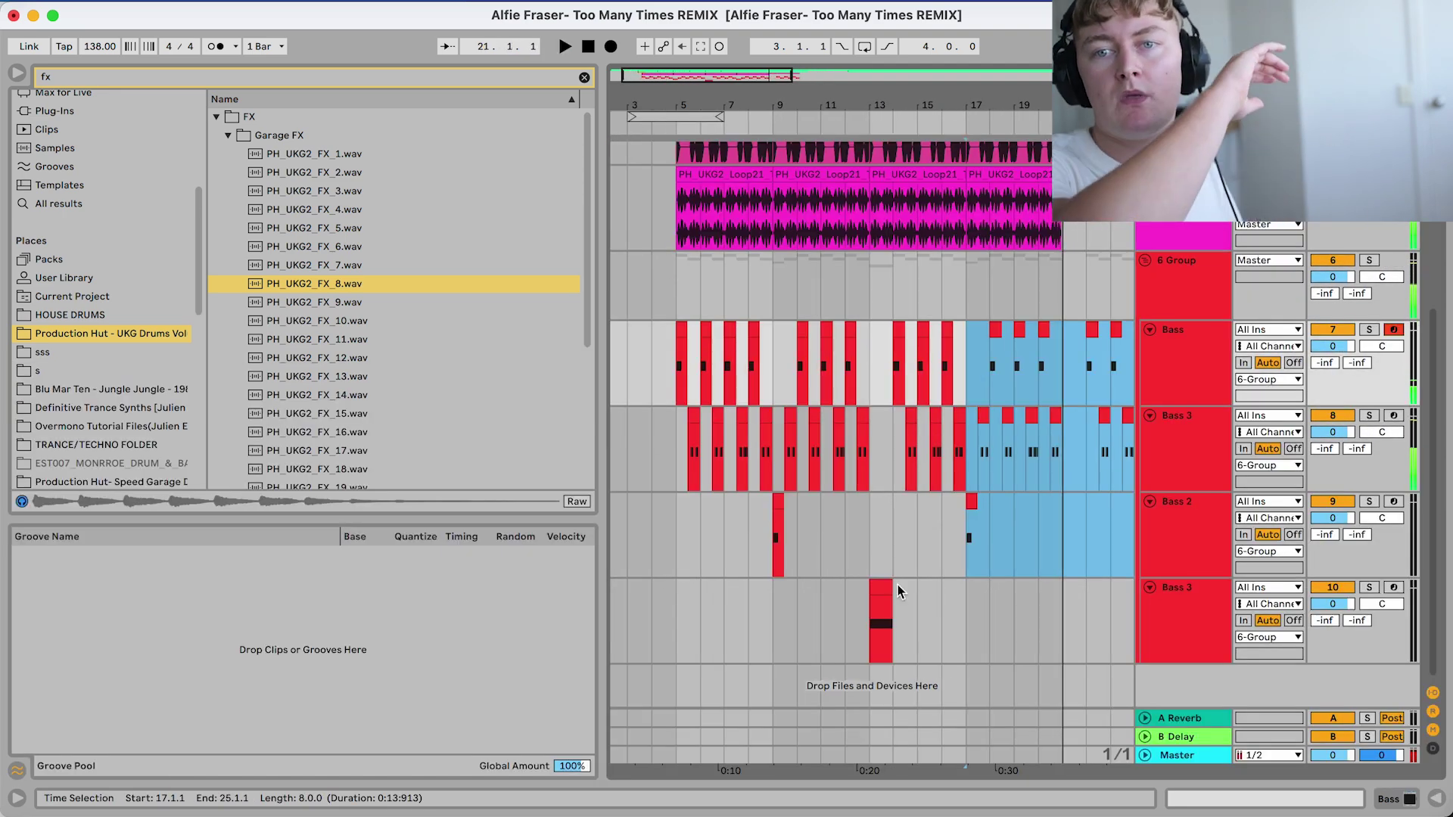